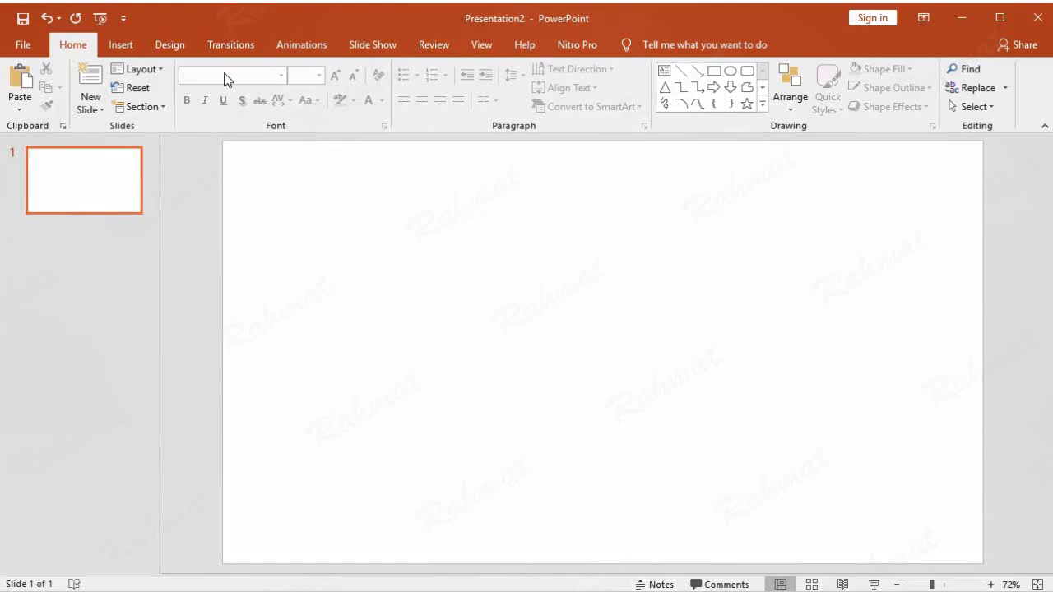
# Apply the wooden-floor theme in its dark variant and open the background formatting settings
pyautogui.click(175, 50)
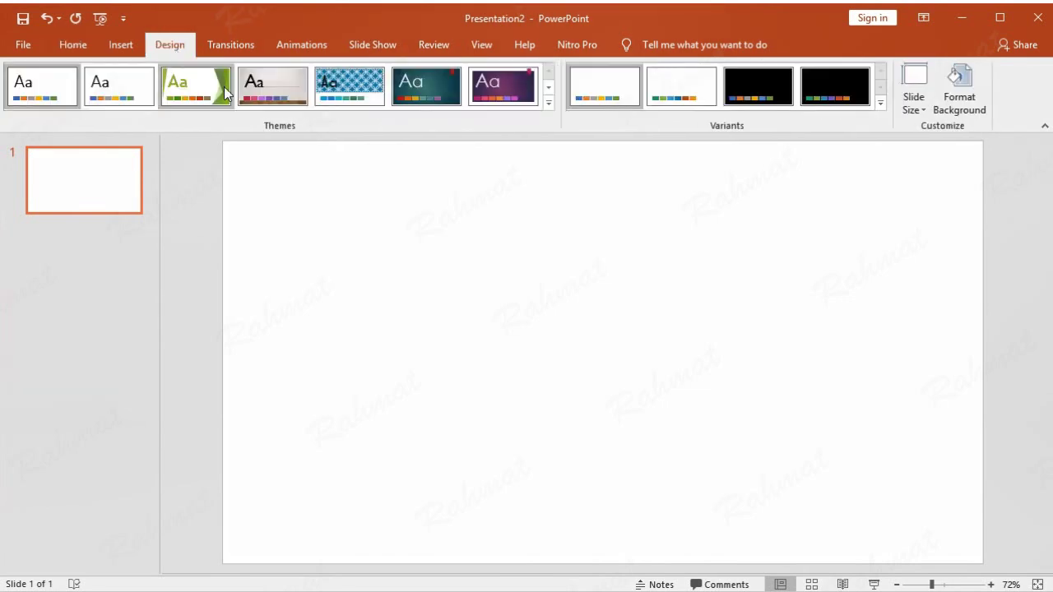
pyautogui.click(911, 104)
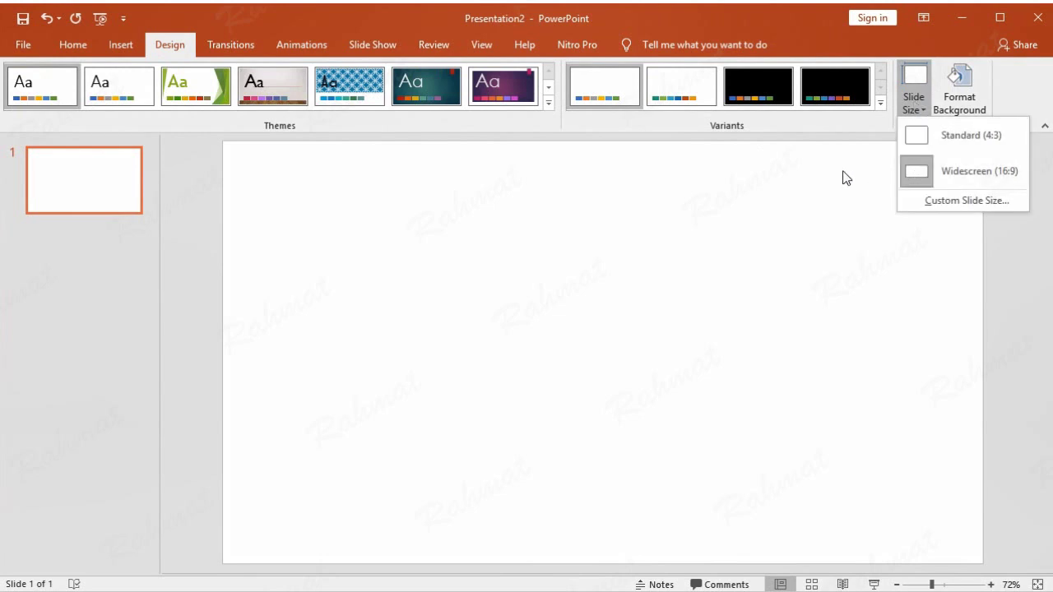
pyautogui.click(571, 211)
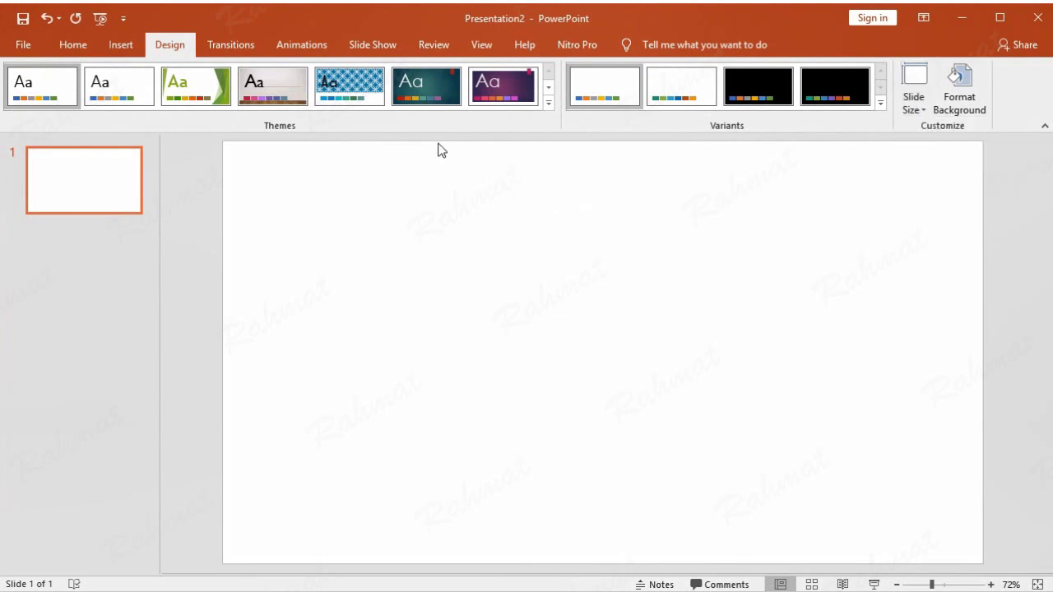
pyautogui.click(296, 86)
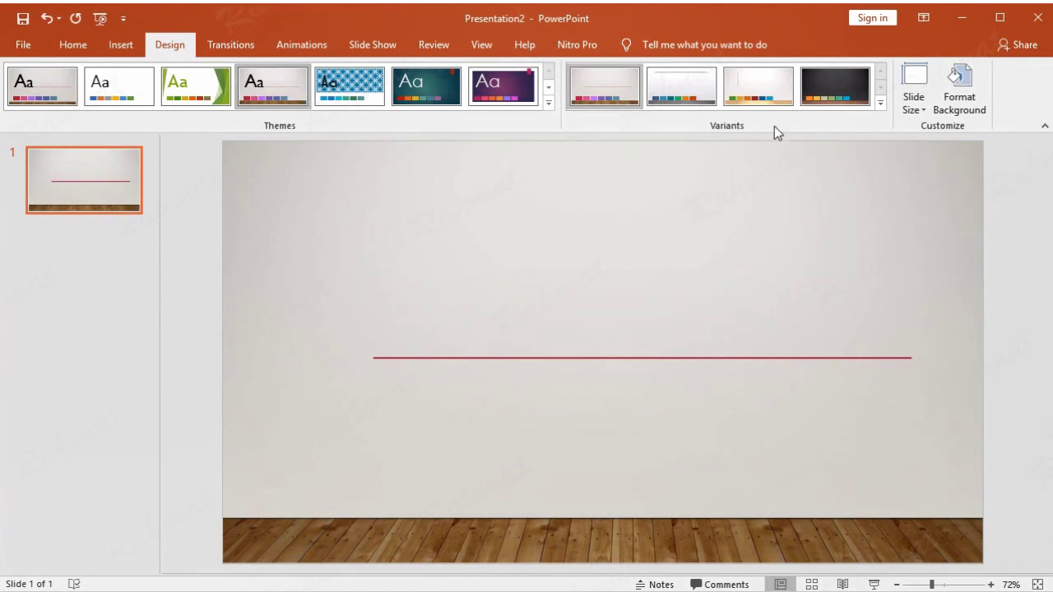
pyautogui.click(833, 94)
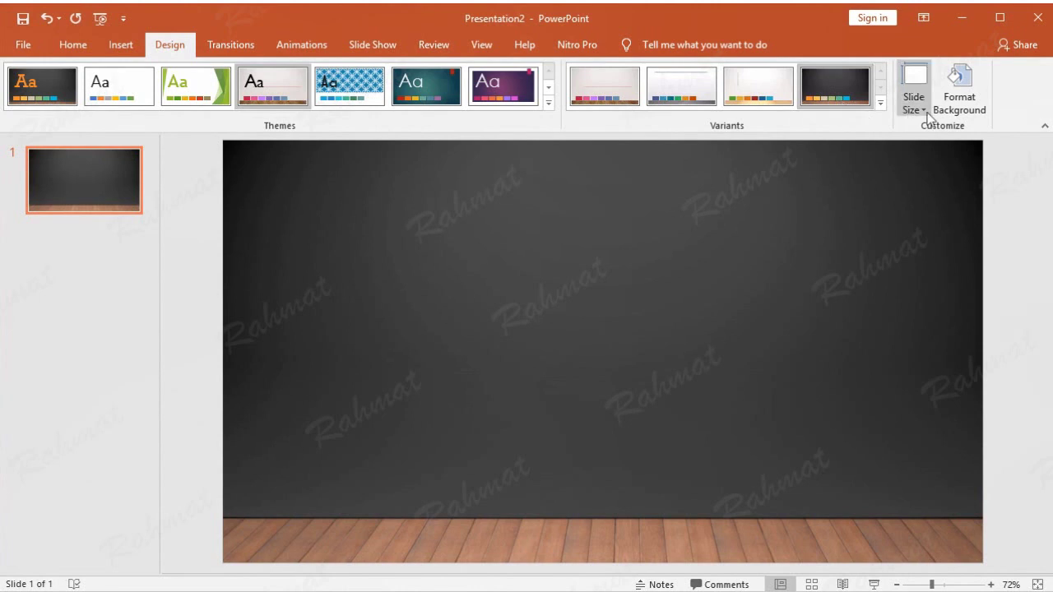
pyautogui.click(953, 115)
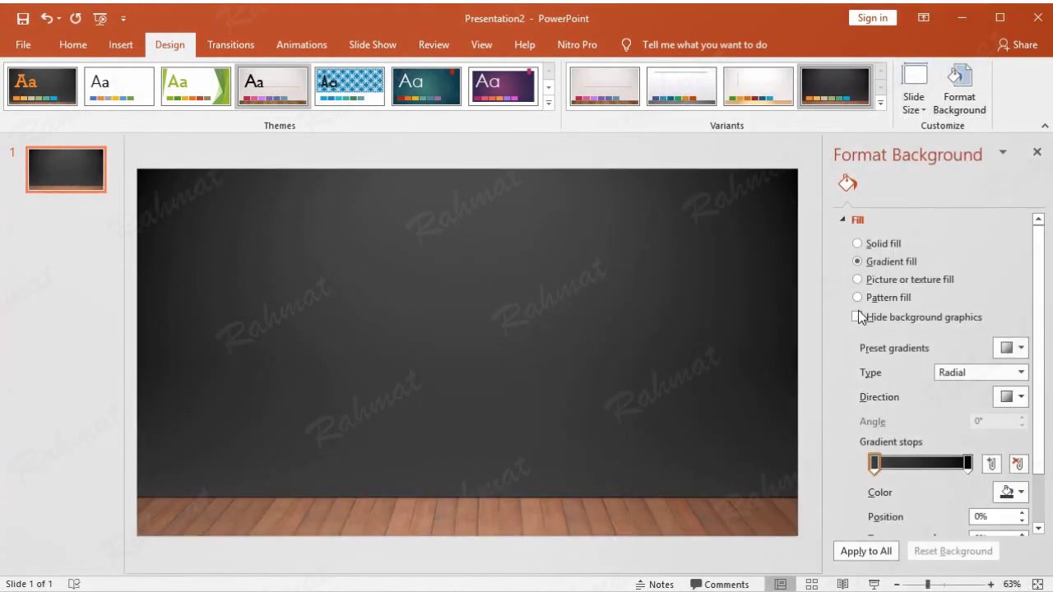
# Hide the background graphics to remove the wooden floor, then close the pane
pyautogui.click(856, 318)
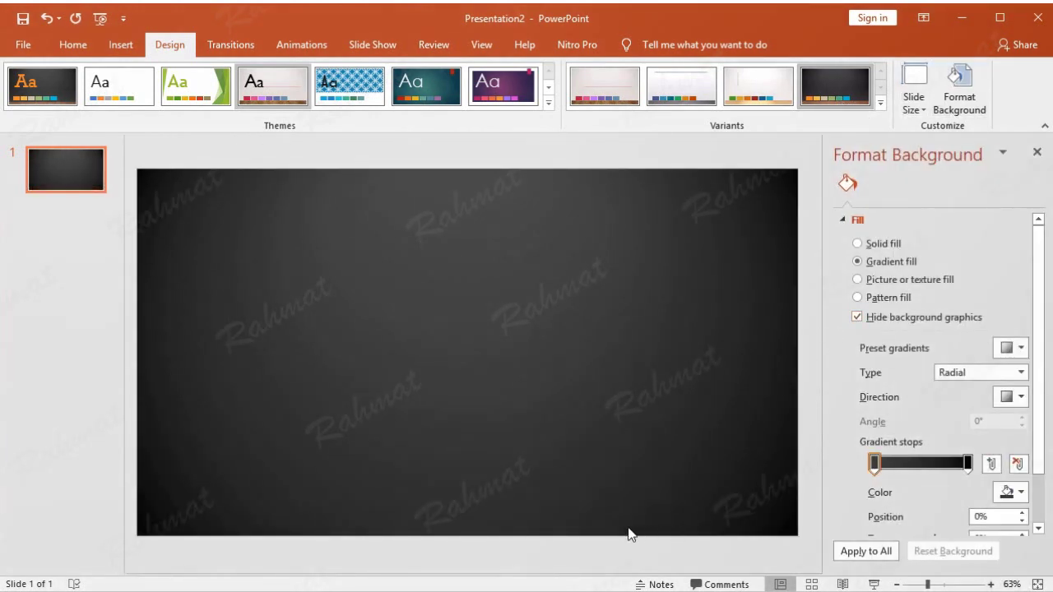
pyautogui.click(856, 318)
pyautogui.click(856, 317)
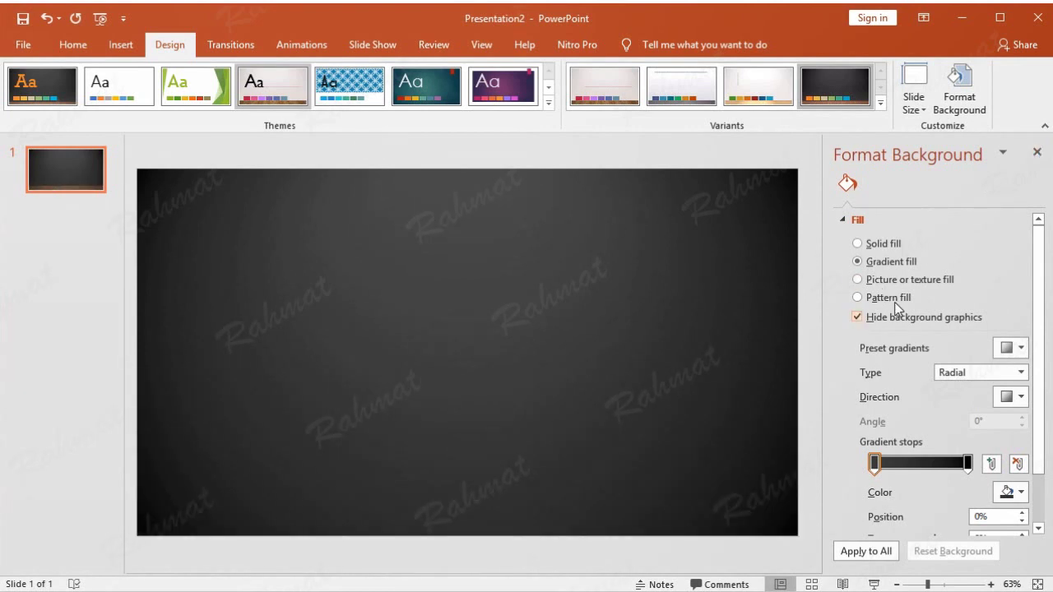
pyautogui.click(1038, 153)
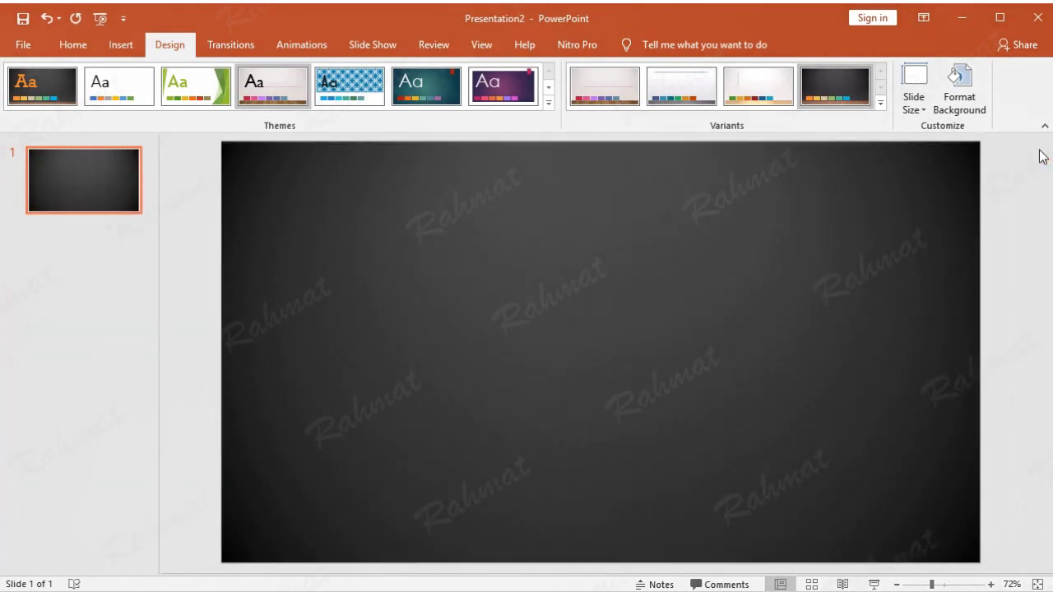
# Switch the theme colours to the Office scheme
pyautogui.click(881, 105)
pyautogui.moveTo(862, 118)
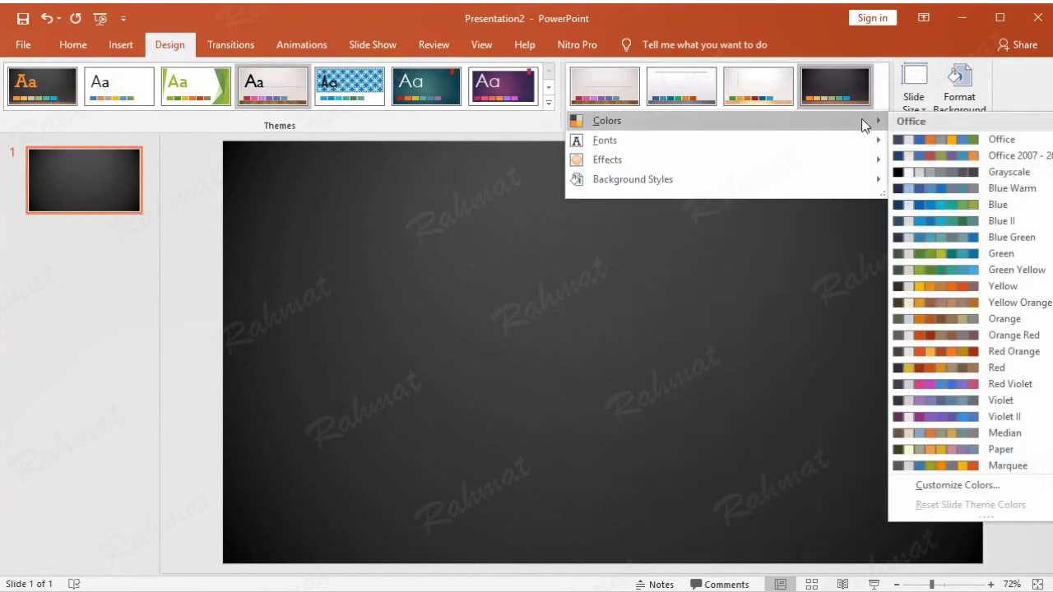
pyautogui.click(961, 140)
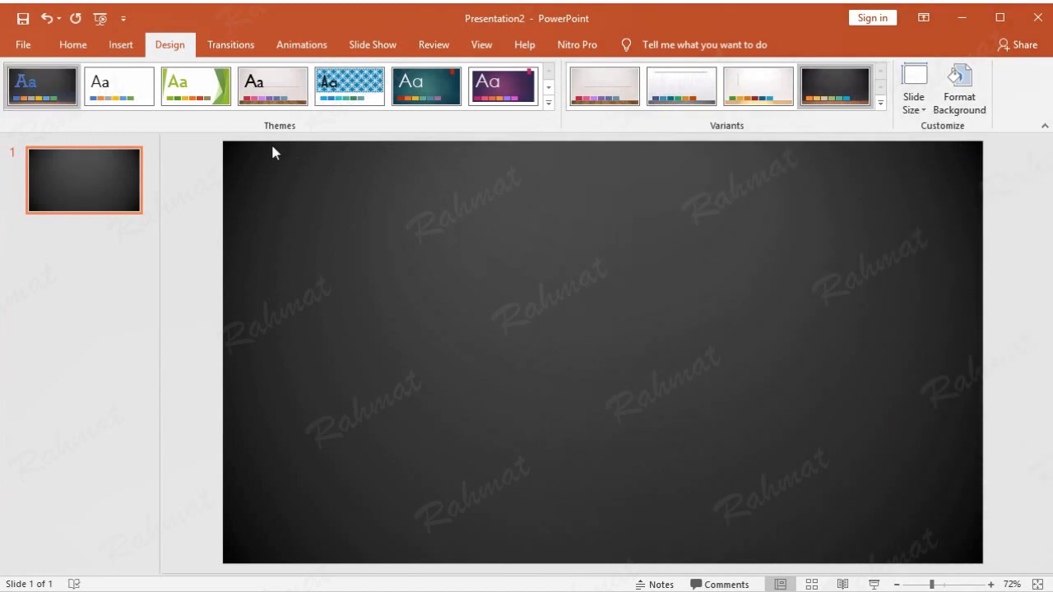
pyautogui.click(127, 49)
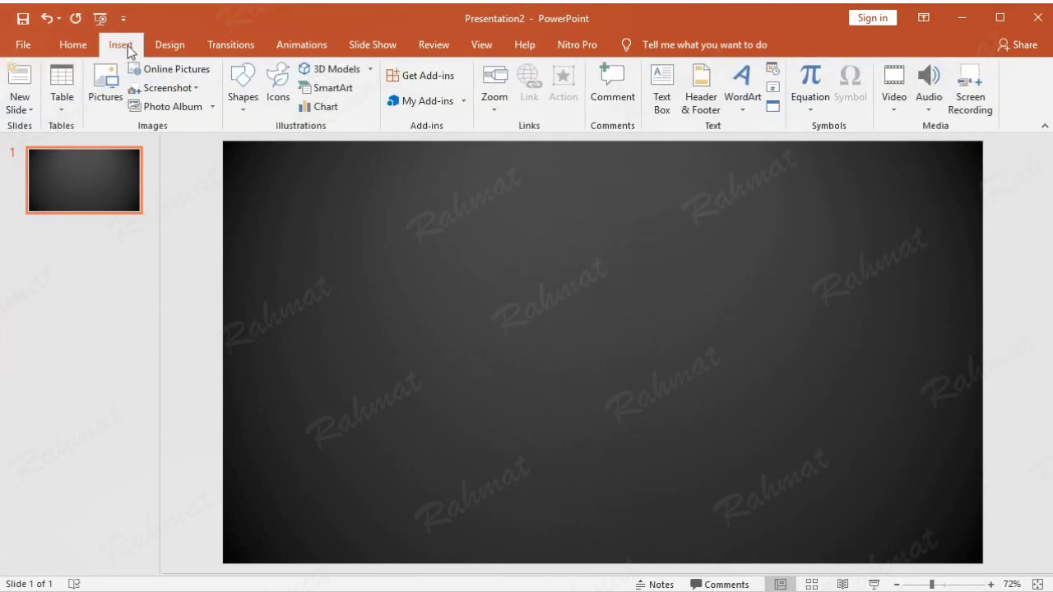
# Insert a Segmented Cycle SmartArt diagram from the Cycle category
pyautogui.click(331, 93)
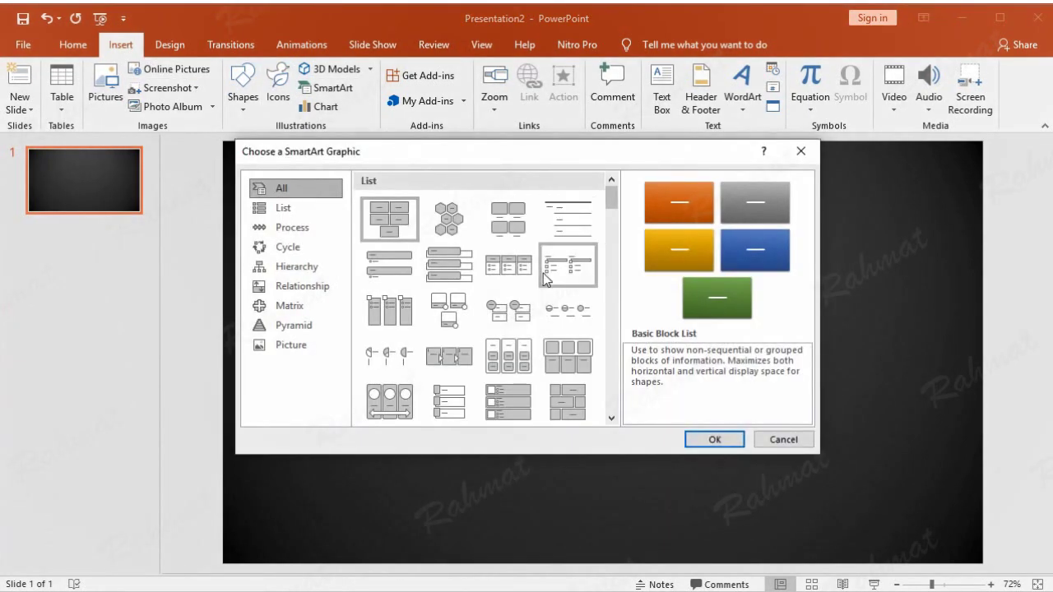
pyautogui.click(321, 249)
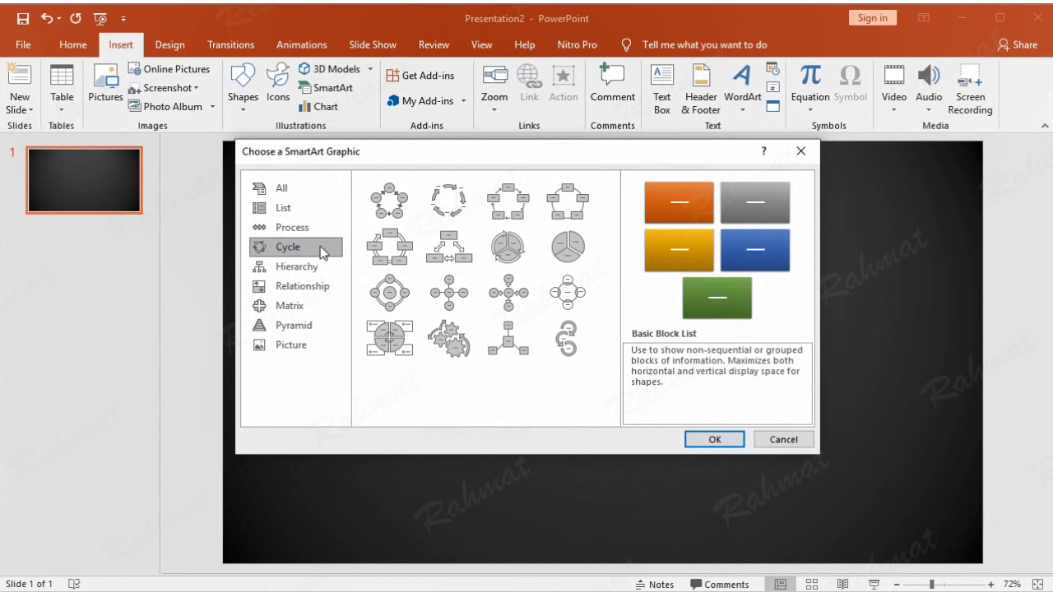
pyautogui.click(507, 245)
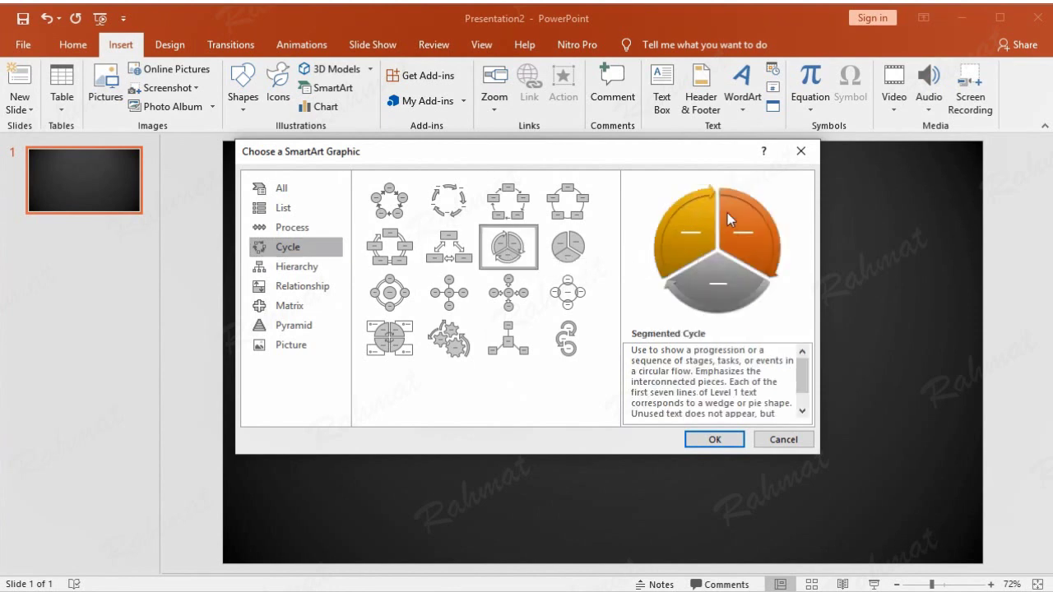
pyautogui.click(715, 441)
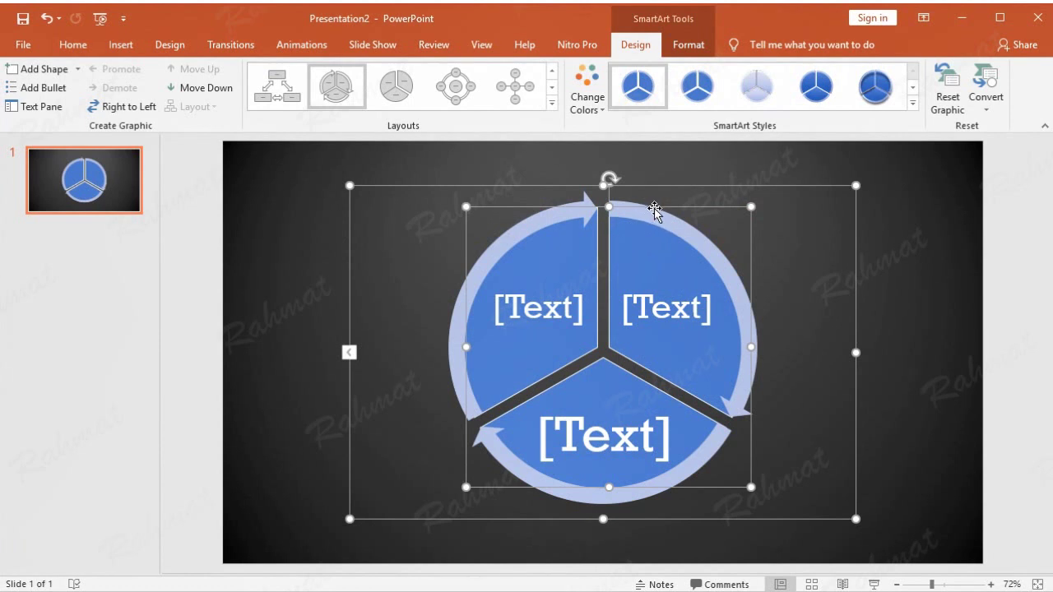
# Select the whole frame of the Segmented Cycle diagram
pyautogui.rightClick(655, 210)
pyautogui.moveTo(766, 349)
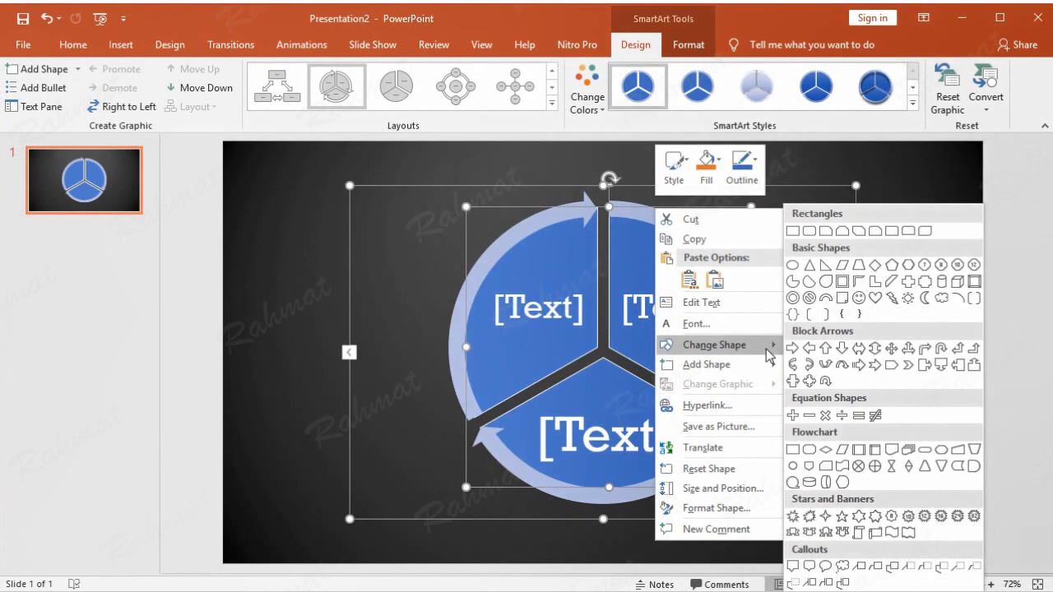
pyautogui.click(904, 153)
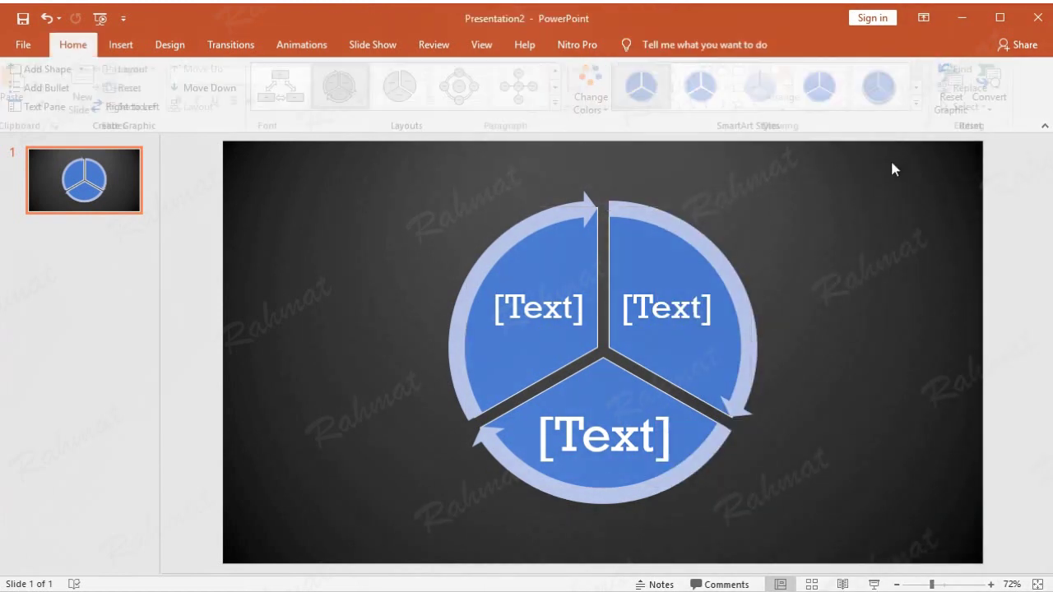
pyautogui.click(693, 205)
pyautogui.rightClick(699, 192)
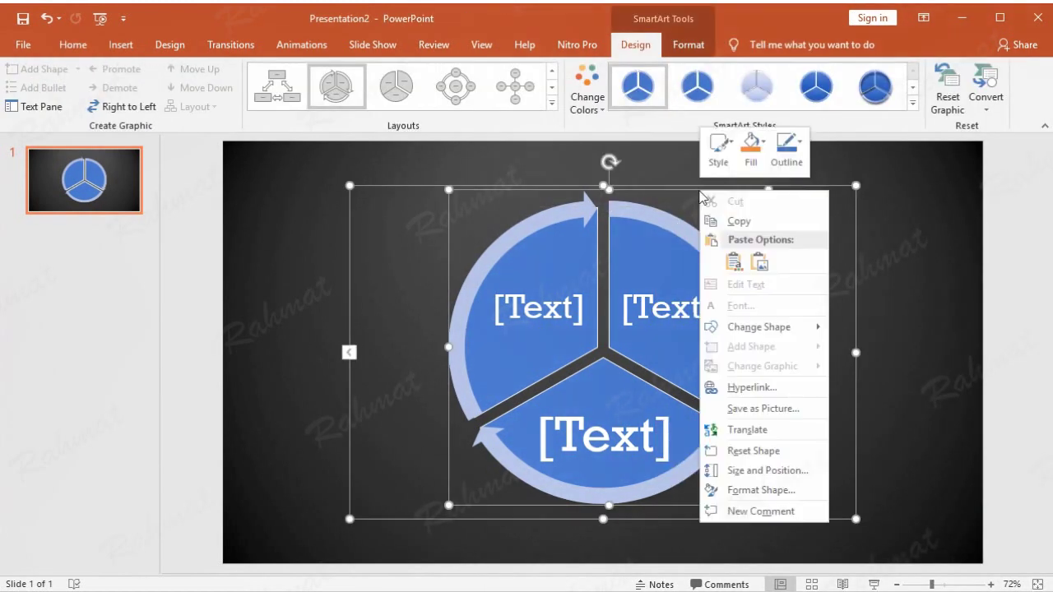
pyautogui.click(638, 188)
pyautogui.click(637, 183)
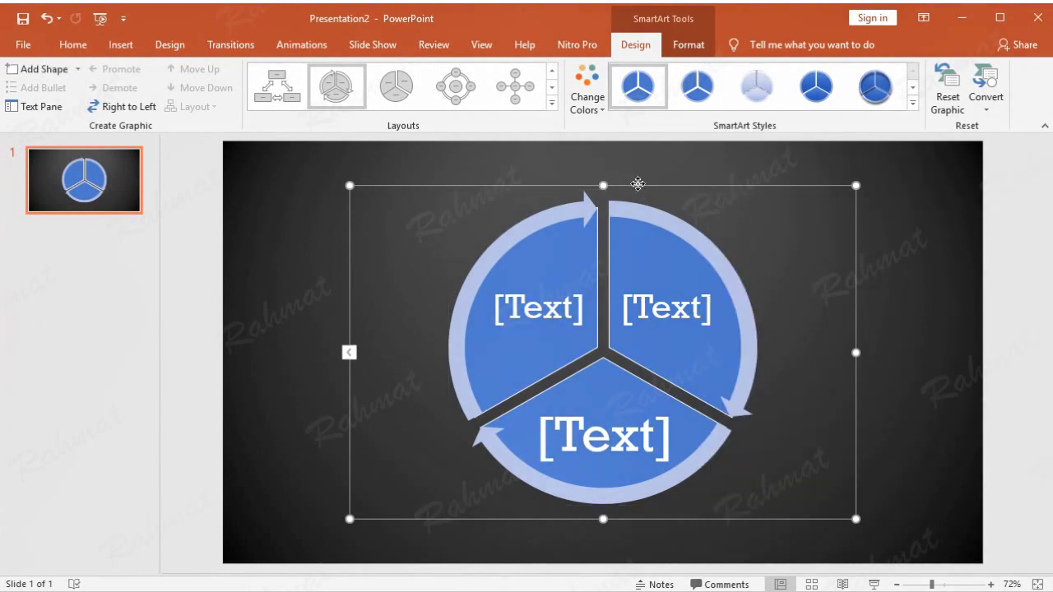
# Ungroup the diagram twice into individual shapes, then deselect everything
pyautogui.rightClick(638, 184)
pyautogui.moveTo(752, 321)
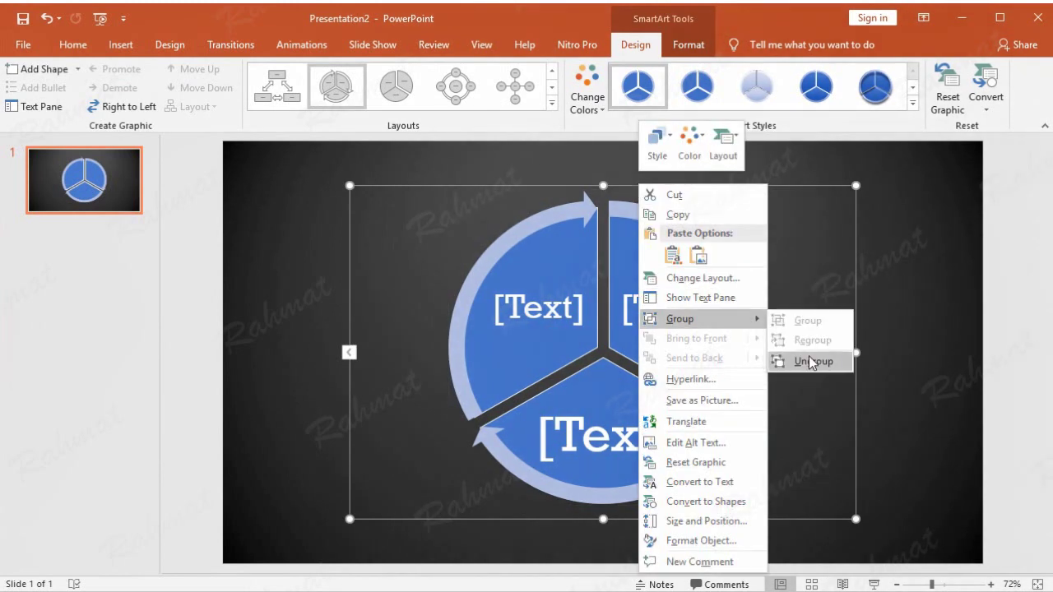
pyautogui.click(812, 363)
pyautogui.rightClick(690, 187)
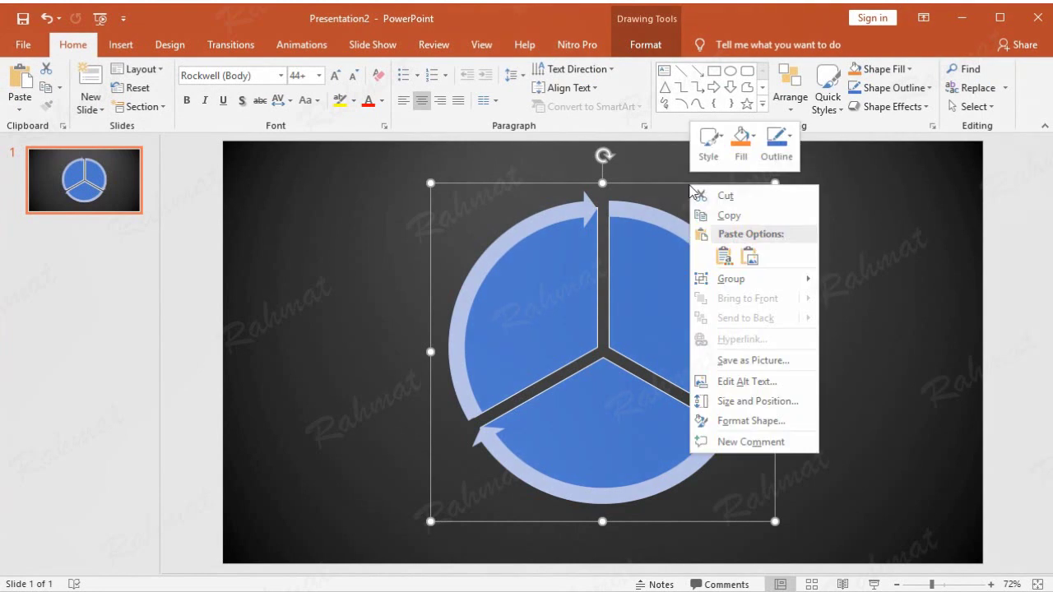
pyautogui.moveTo(798, 278)
pyautogui.click(863, 321)
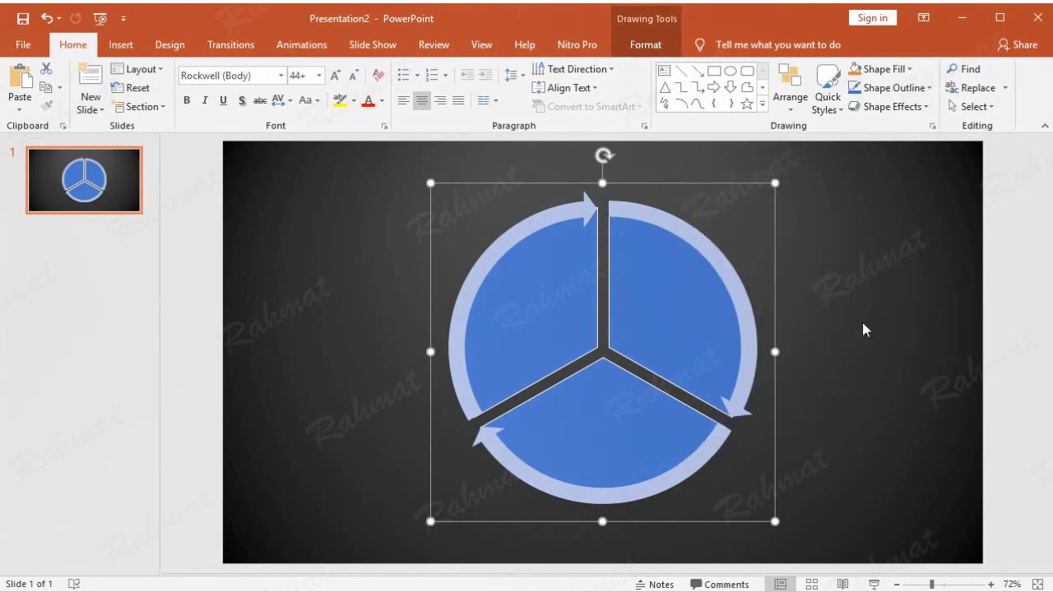
pyautogui.click(877, 293)
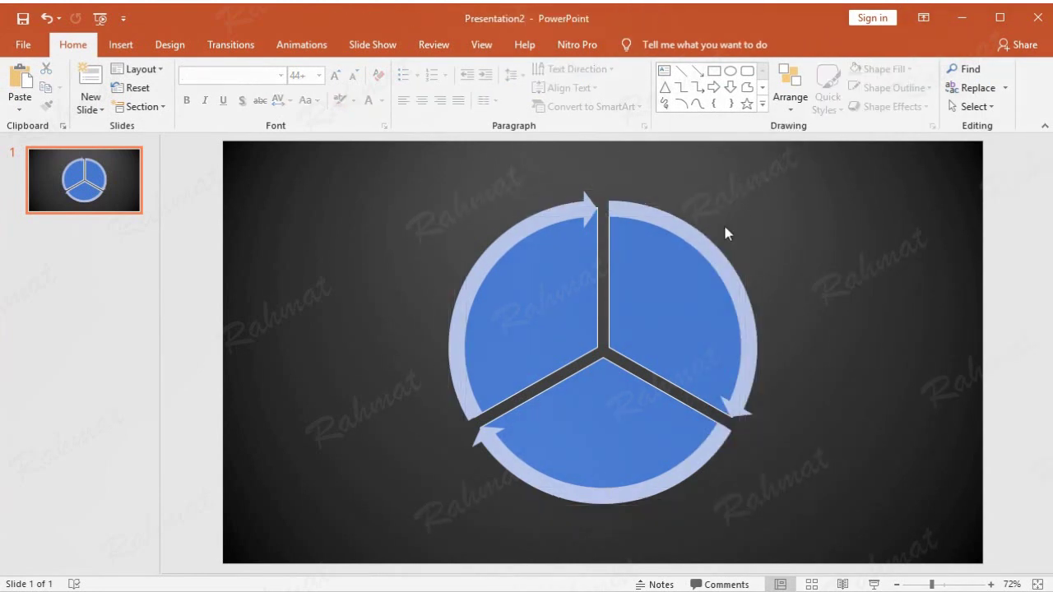
# Select the top-right arrow, undoing an accidental move, and open its More Gradients fill settings
pyautogui.click(674, 222)
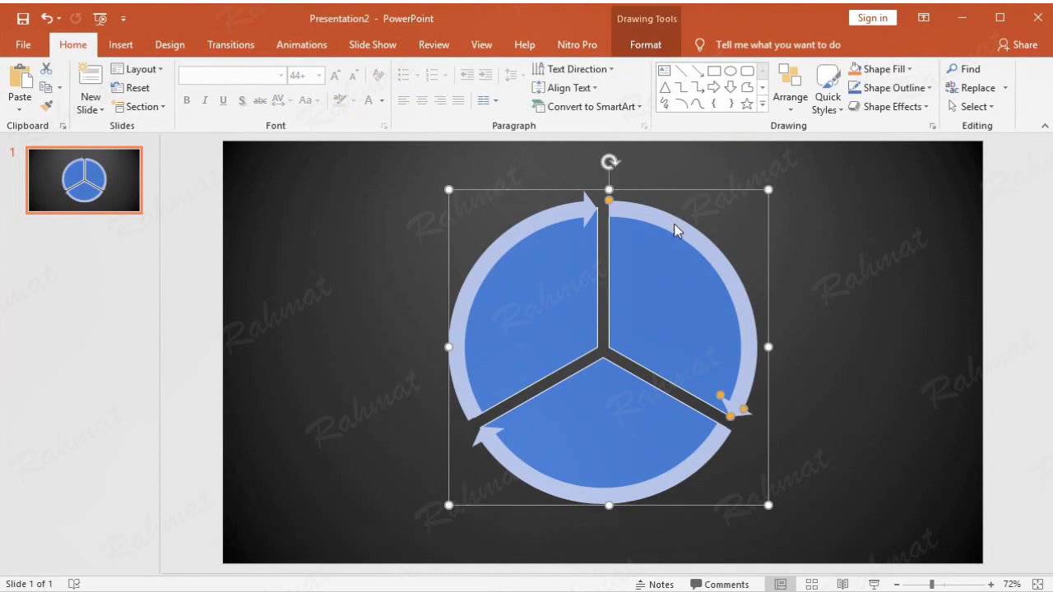
pyautogui.moveTo(675, 226); pyautogui.dragTo(750, 201)
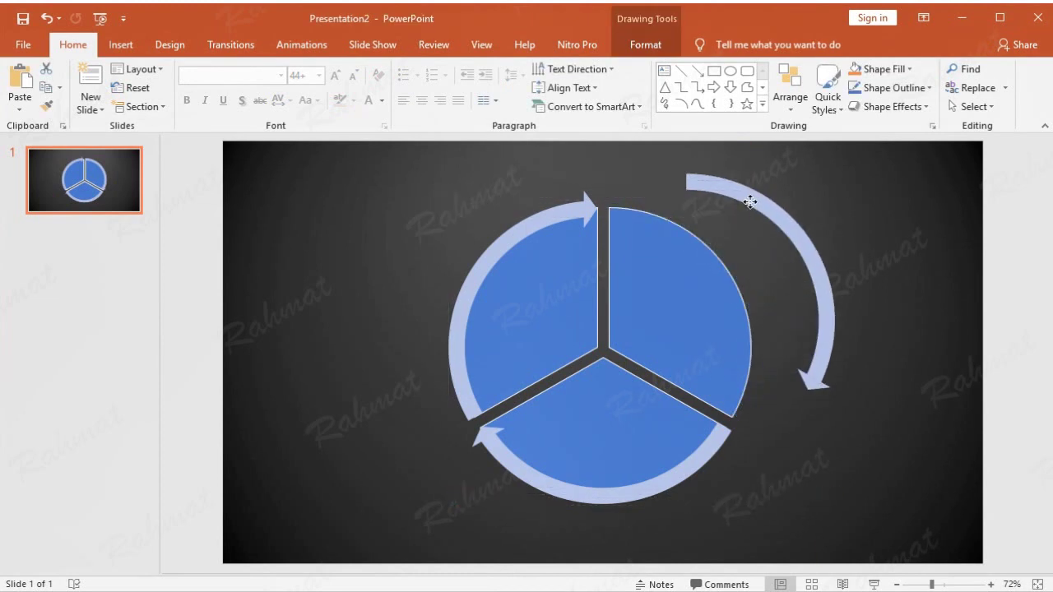
pyautogui.click(43, 21)
pyautogui.click(644, 47)
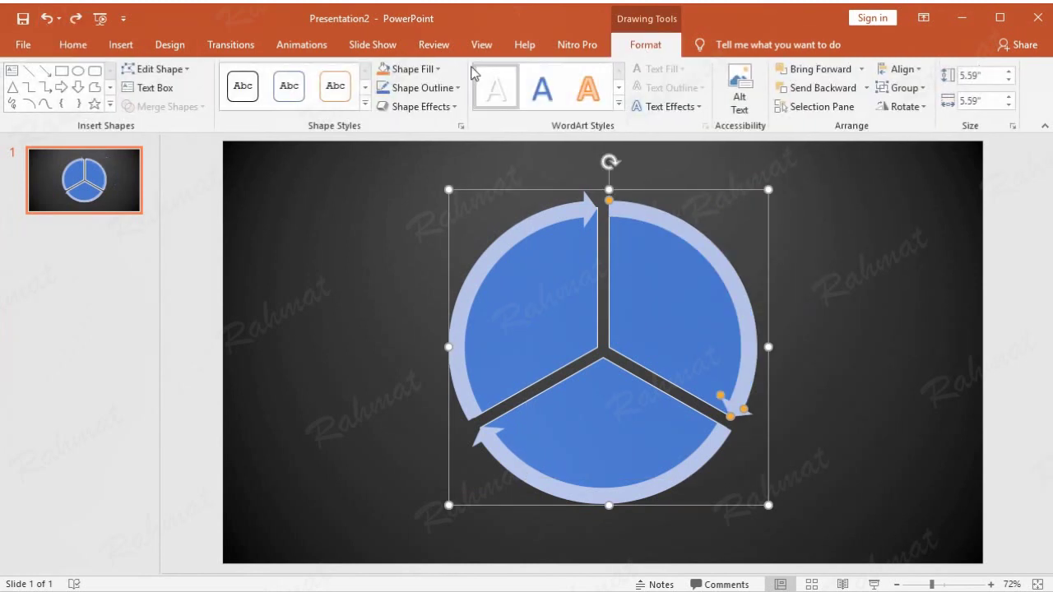
pyautogui.click(434, 68)
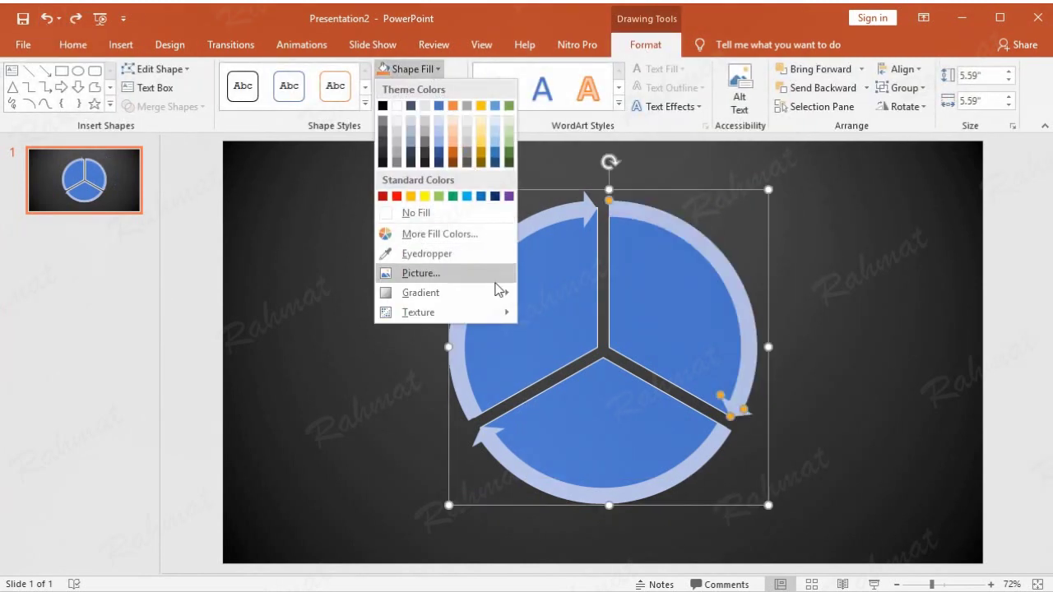
pyautogui.moveTo(498, 292)
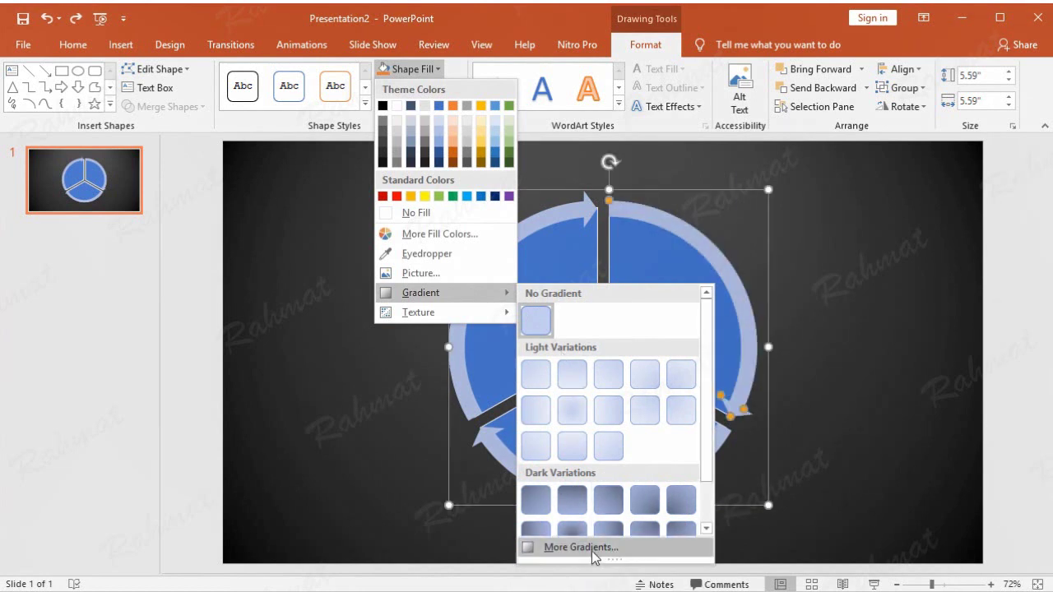
pyautogui.click(591, 551)
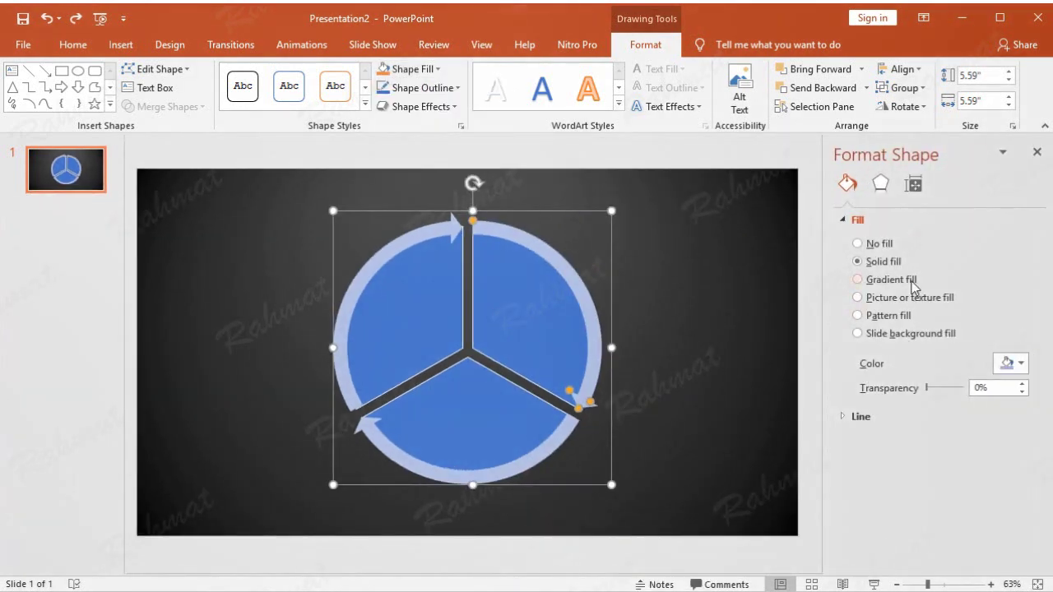
# Give the shape a gradient fill and edit the first stop's brightness value
pyautogui.click(912, 282)
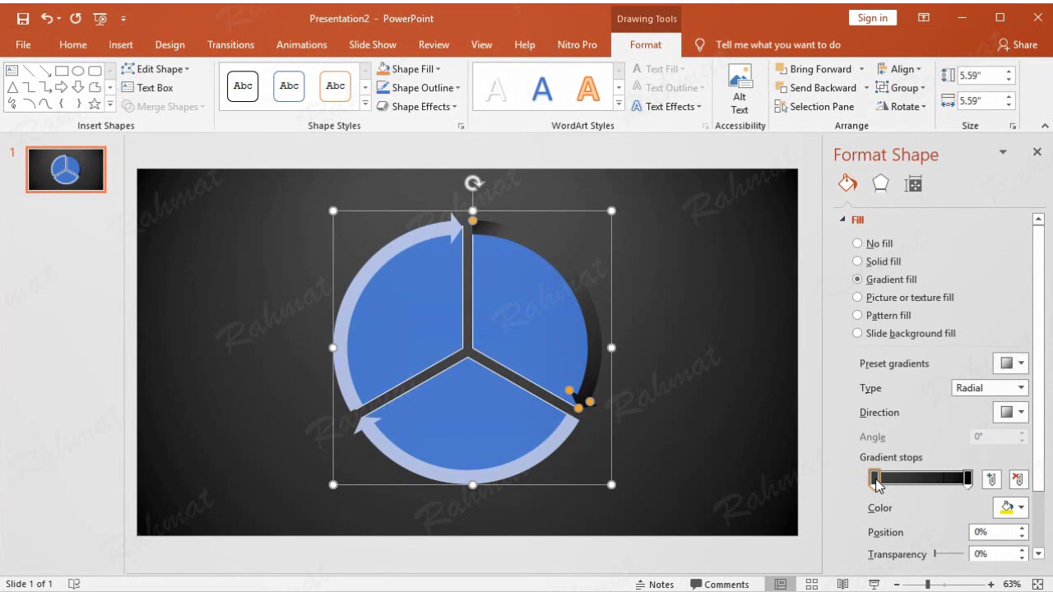
pyautogui.moveTo(1040, 436); pyautogui.dragTo(1039, 489)
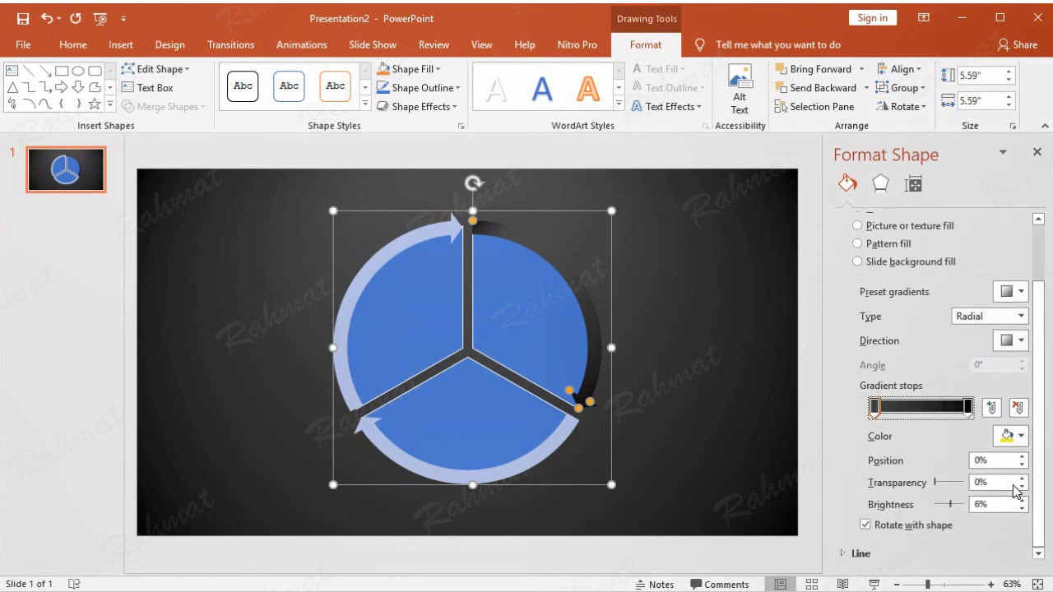
pyautogui.moveTo(981, 504); pyautogui.dragTo(959, 508)
pyautogui.write('4')
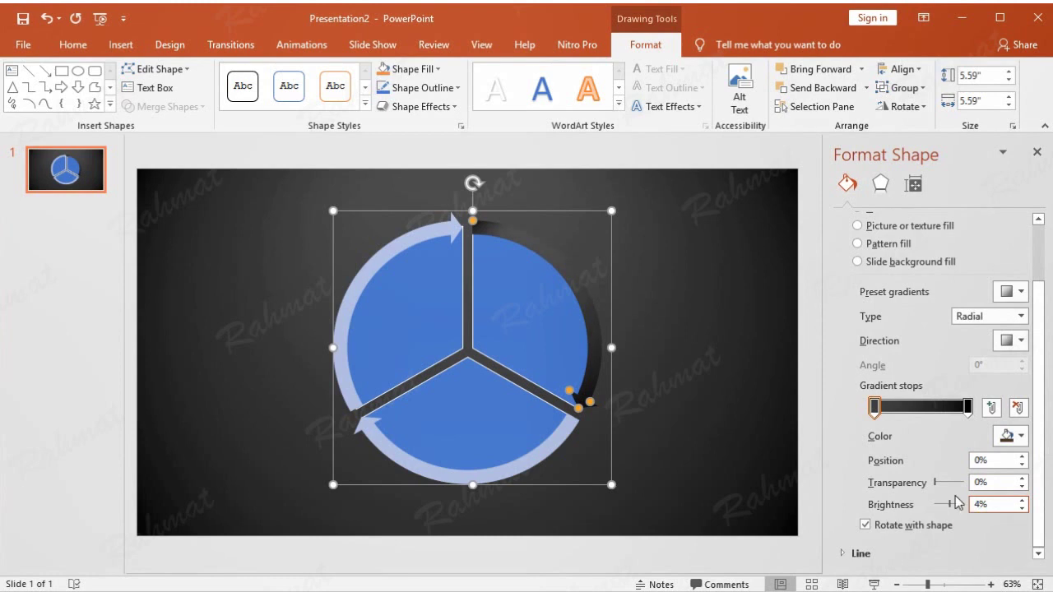
# Colour the first gradient stop custom blue RGB 81, 124, 206
pyautogui.click(1021, 439)
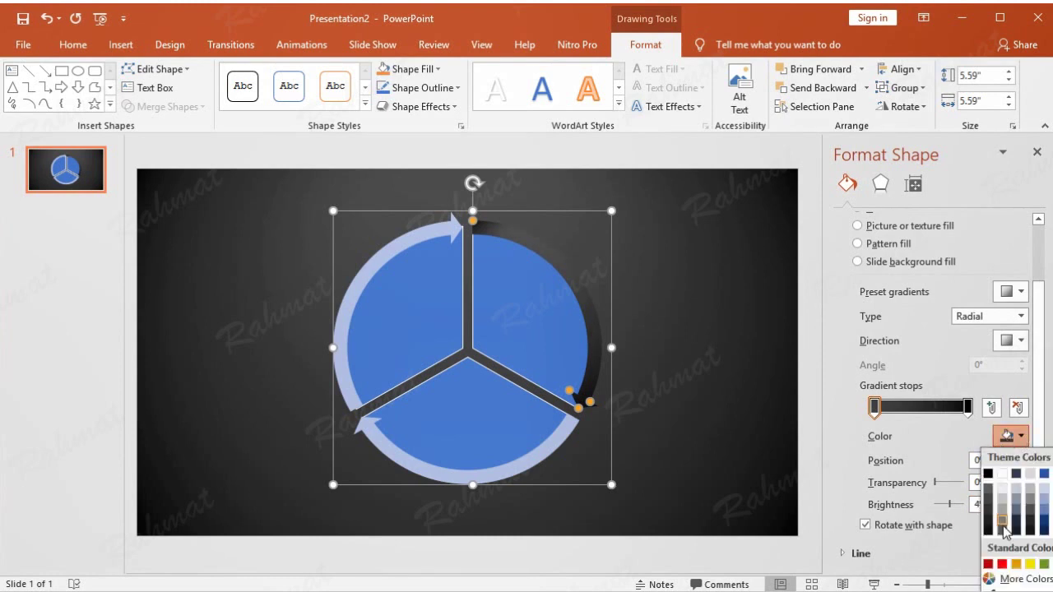
pyautogui.click(1020, 579)
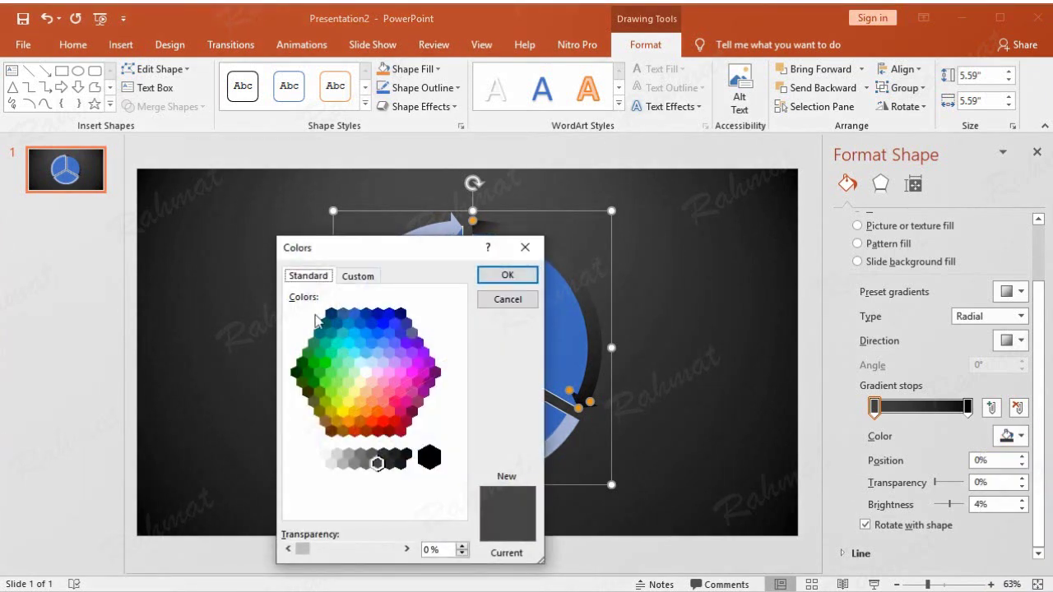
pyautogui.click(357, 278)
pyautogui.moveTo(367, 452); pyautogui.dragTo(306, 453)
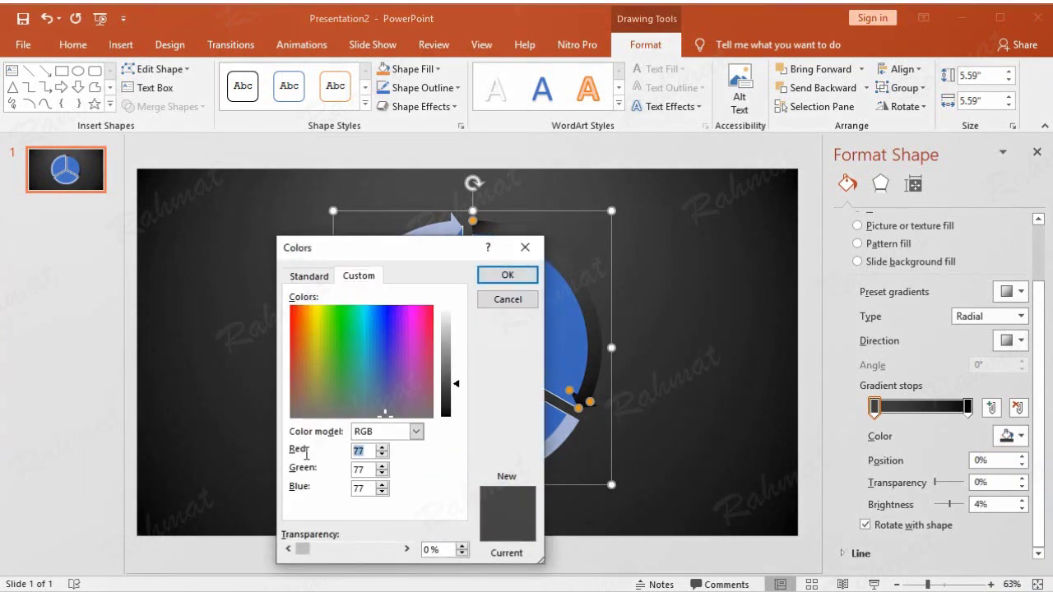
pyautogui.write('81')
pyautogui.moveTo(372, 469); pyautogui.dragTo(306, 476)
pyautogui.write('124')
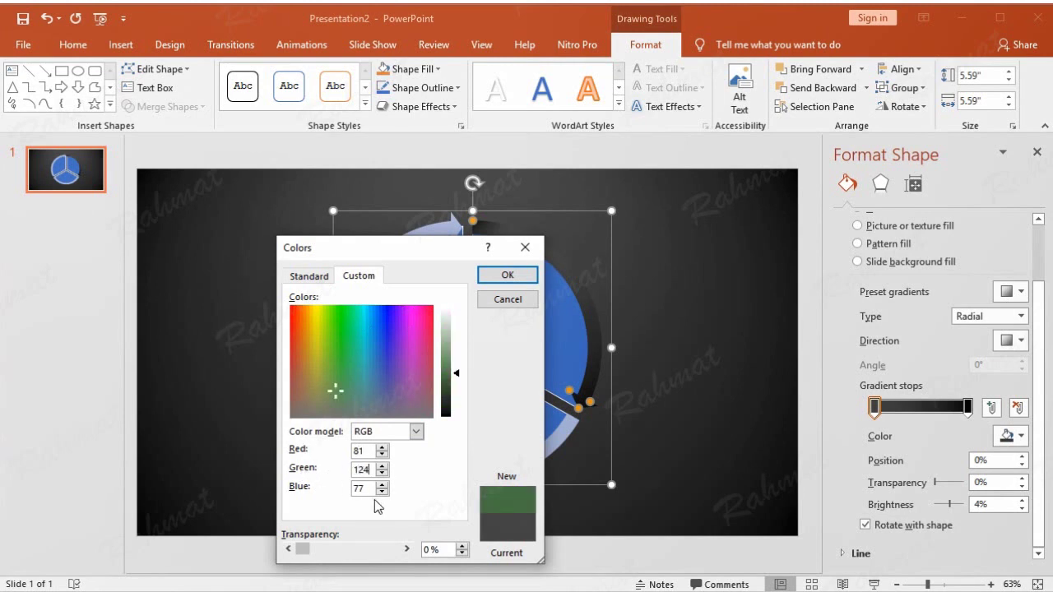
pyautogui.moveTo(367, 493); pyautogui.dragTo(344, 491)
pyautogui.write('206')
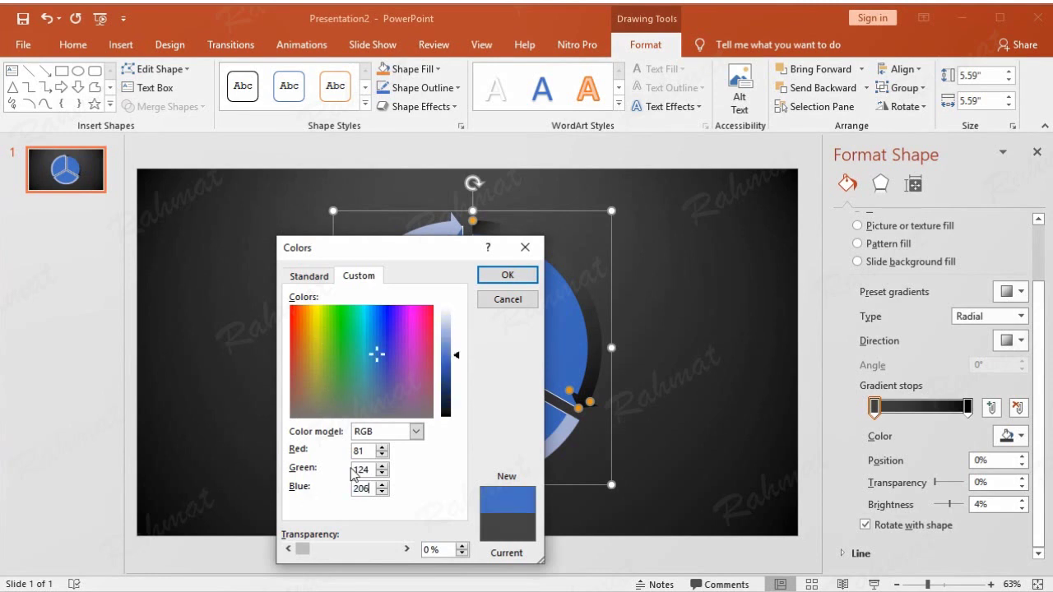
pyautogui.click(490, 272)
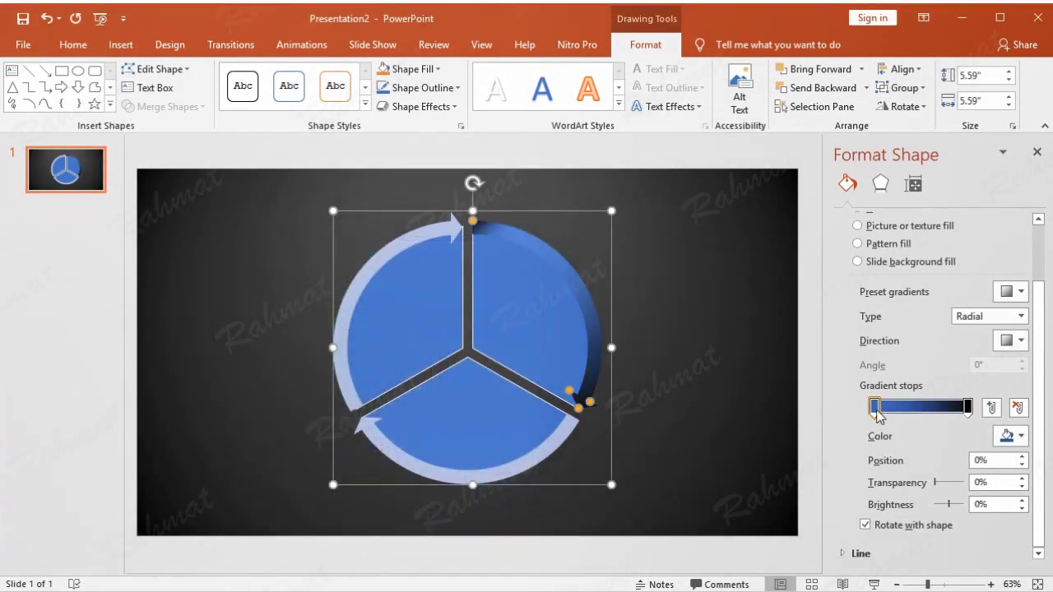
# Add a new gradient stop at 69% and adjust its brightness
pyautogui.click(936, 408)
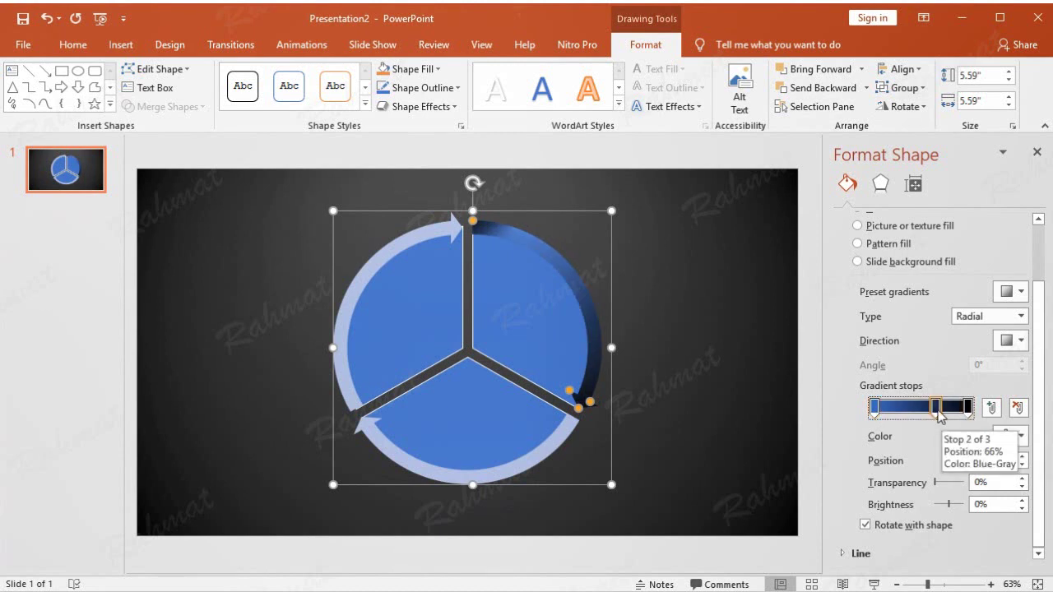
pyautogui.click(985, 459)
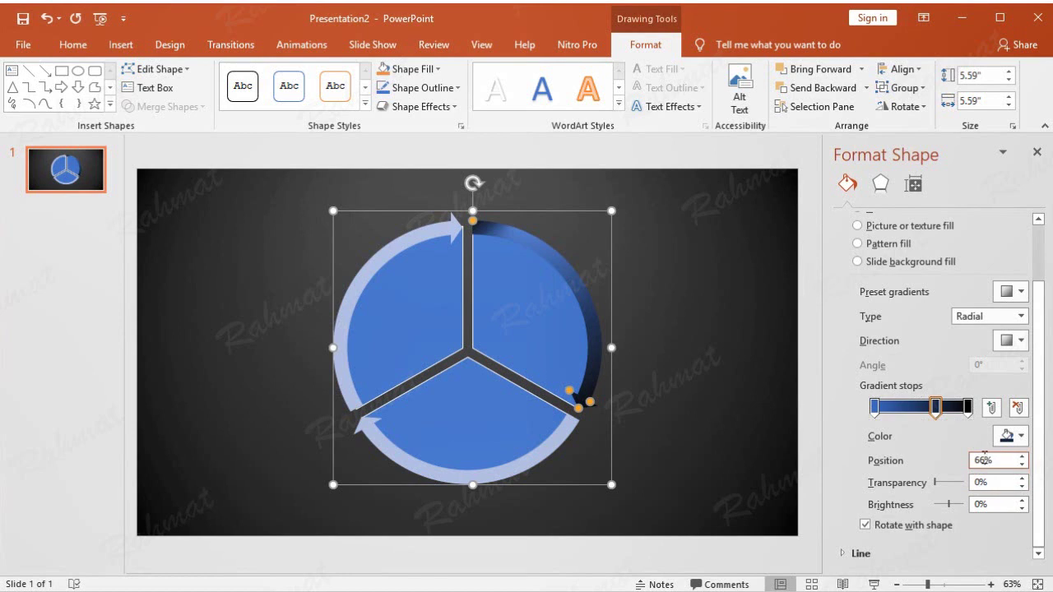
pyautogui.press('BackSpace')
pyautogui.write('9')
pyautogui.click(981, 504)
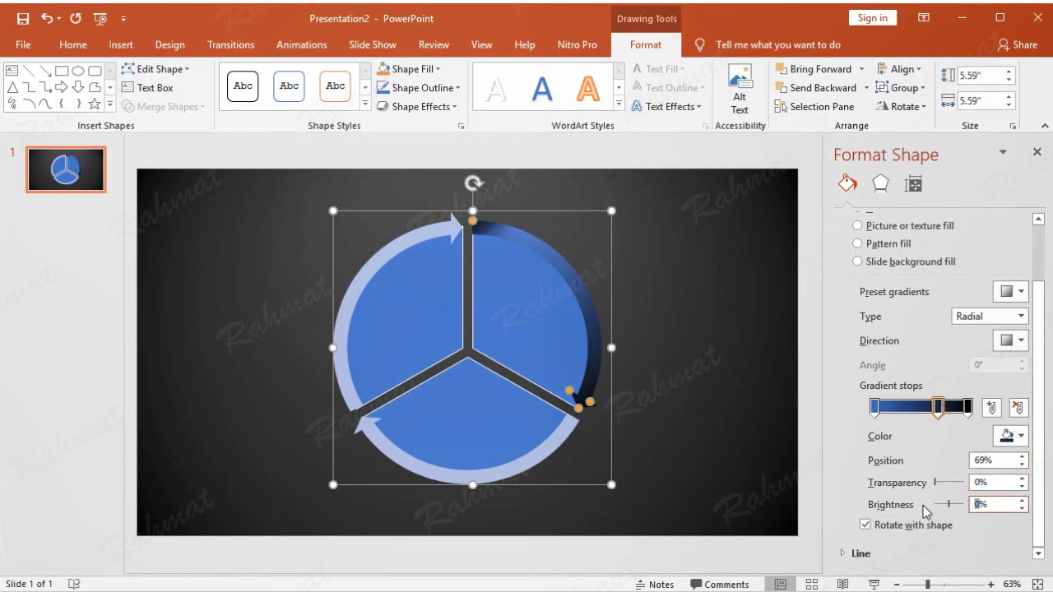
pyautogui.write('8')
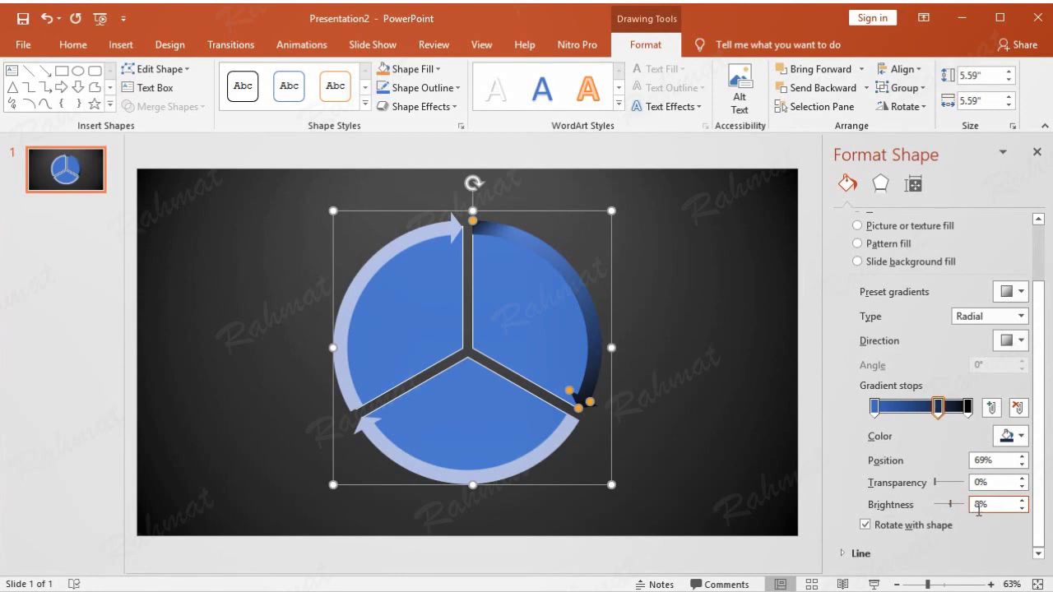
pyautogui.write('-')
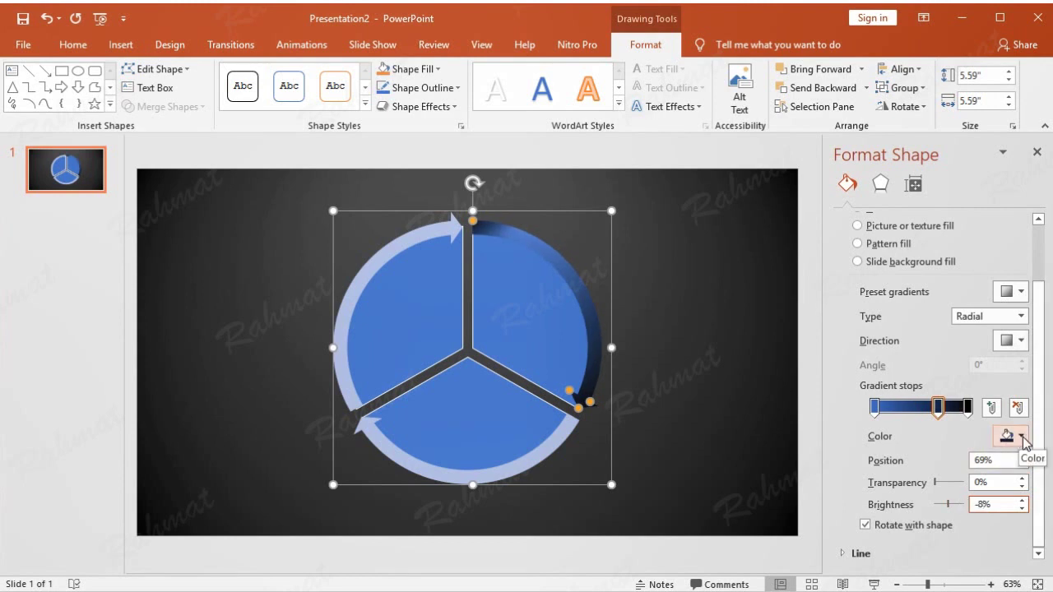
# Colour the 69% stop custom blue RGB 42, 94, 187
pyautogui.click(1018, 438)
pyautogui.click(1023, 404)
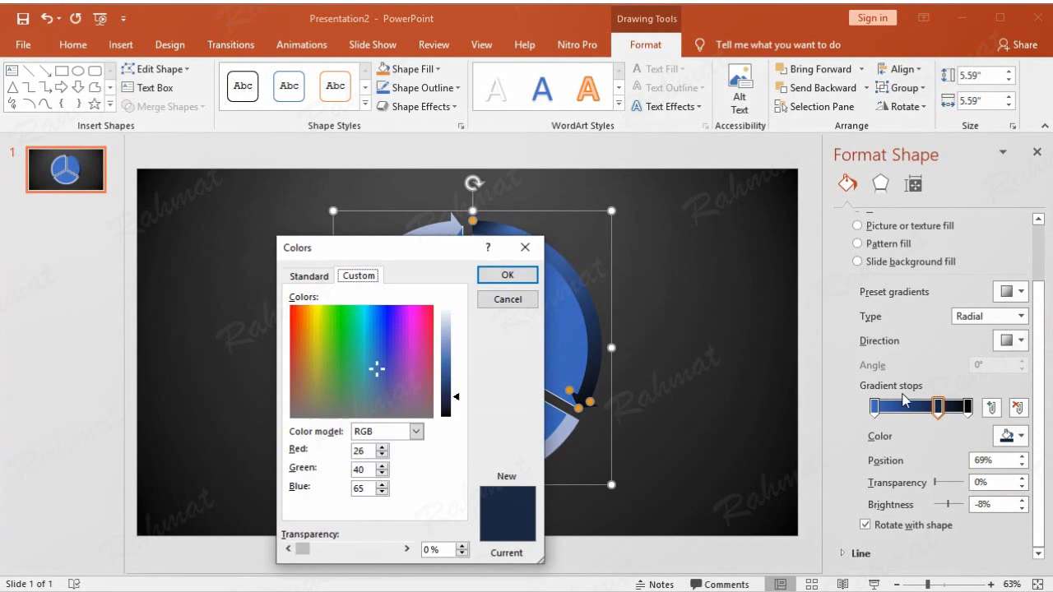
pyautogui.moveTo(371, 451); pyautogui.dragTo(338, 454)
pyautogui.write('42')
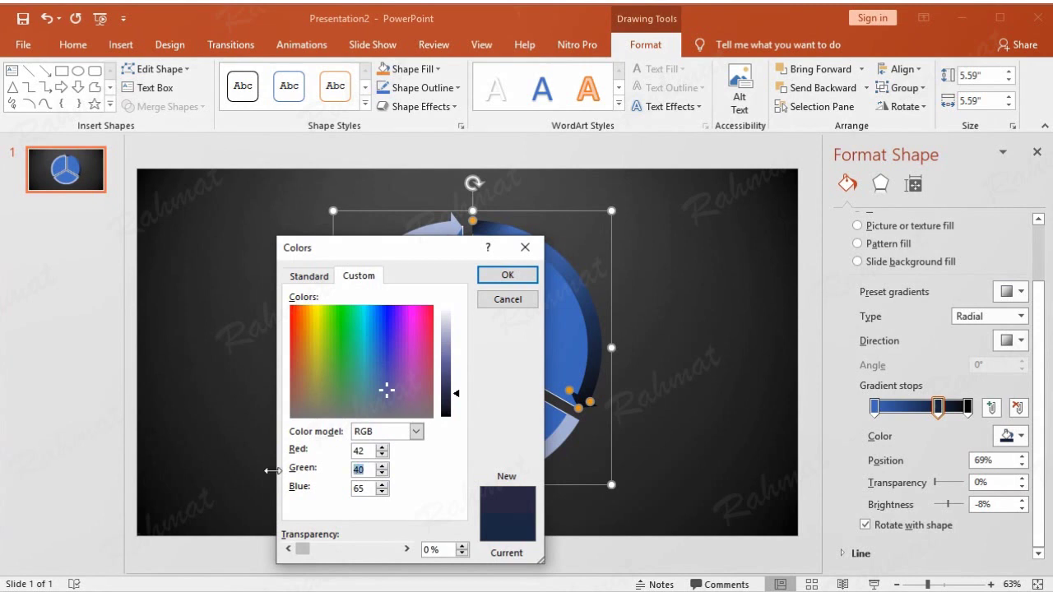
pyautogui.write('94')
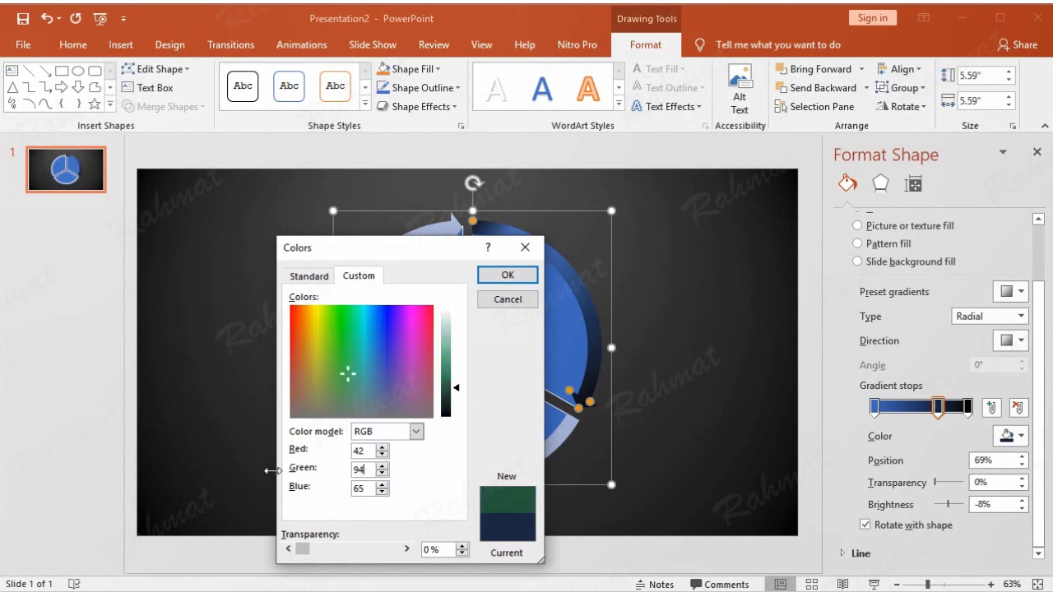
pyautogui.moveTo(369, 488); pyautogui.dragTo(307, 494)
pyautogui.write('187')
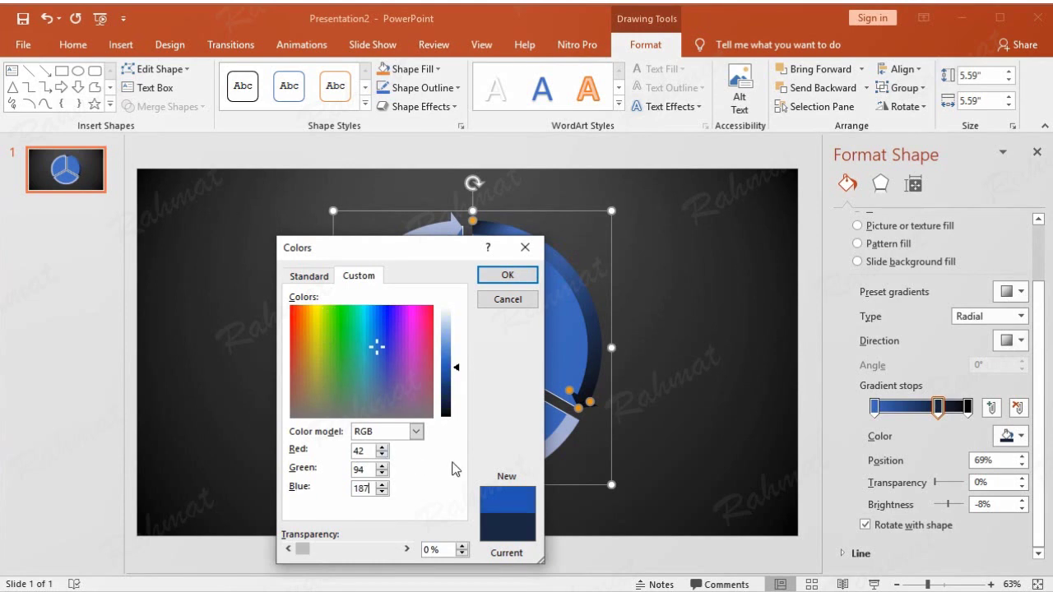
pyautogui.click(506, 276)
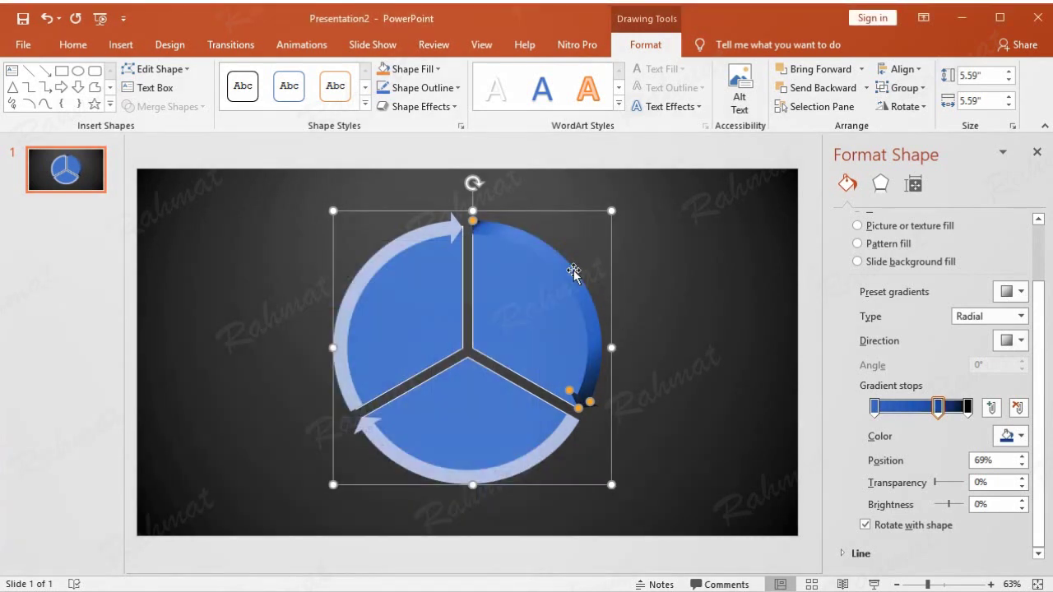
# Recolour the 100% gradient stop from black to custom blue RGB 39, 89, 177
pyautogui.click(968, 406)
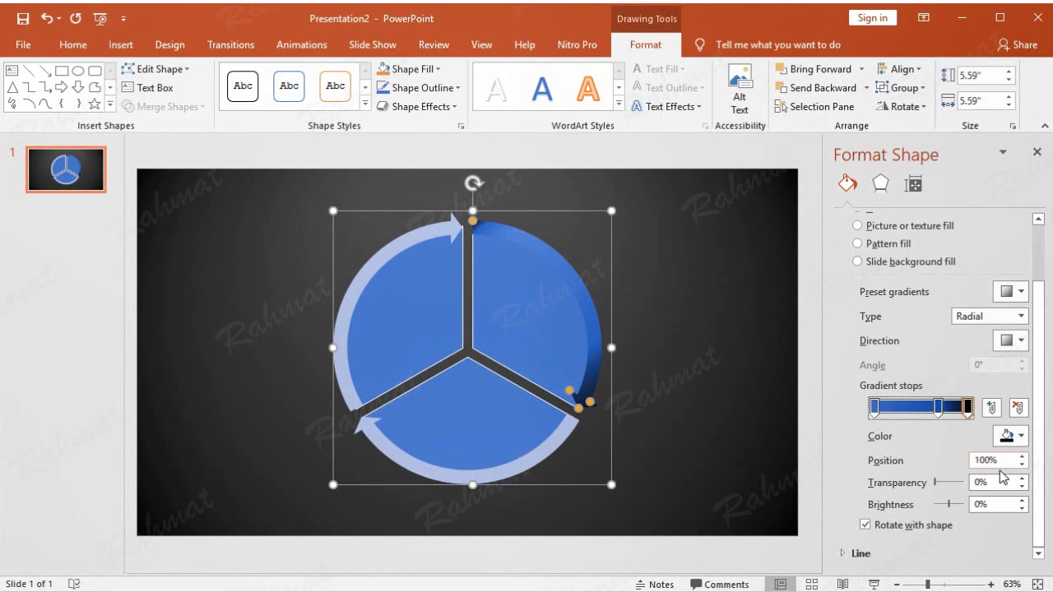
pyautogui.click(981, 503)
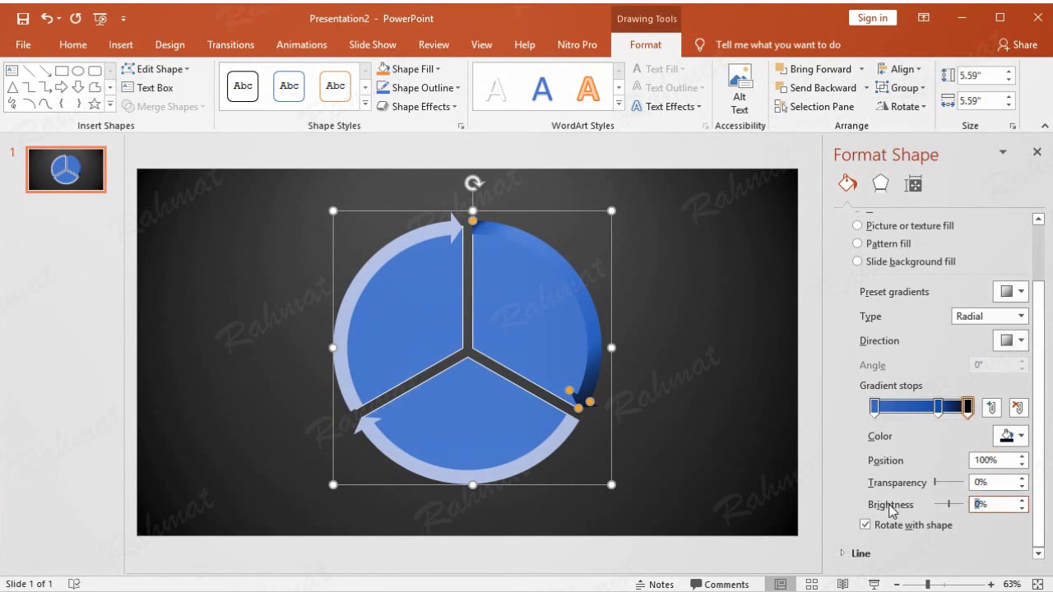
pyautogui.write('-8')
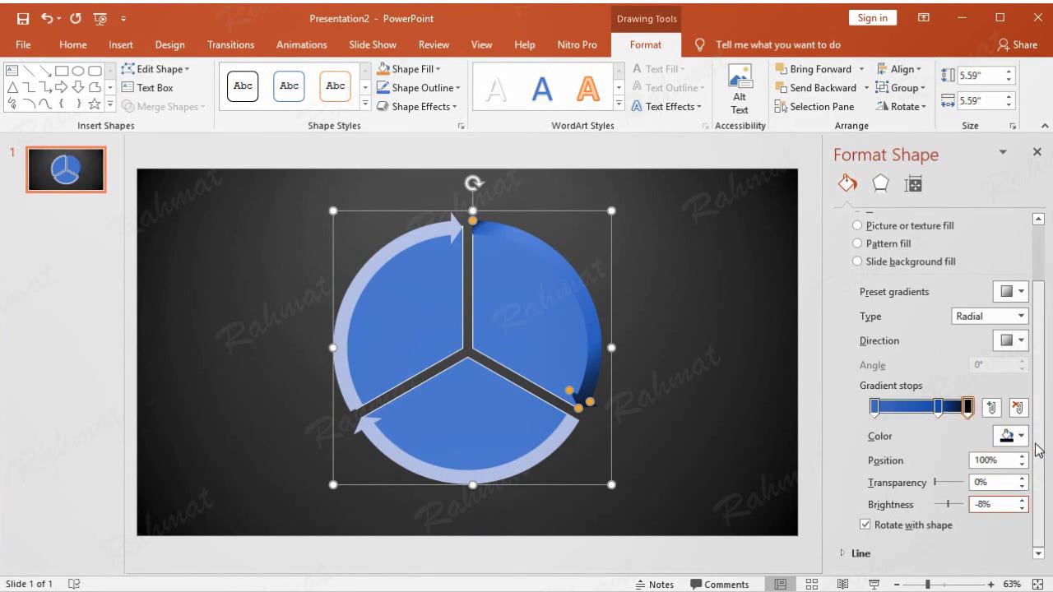
pyautogui.click(1021, 437)
pyautogui.click(1008, 402)
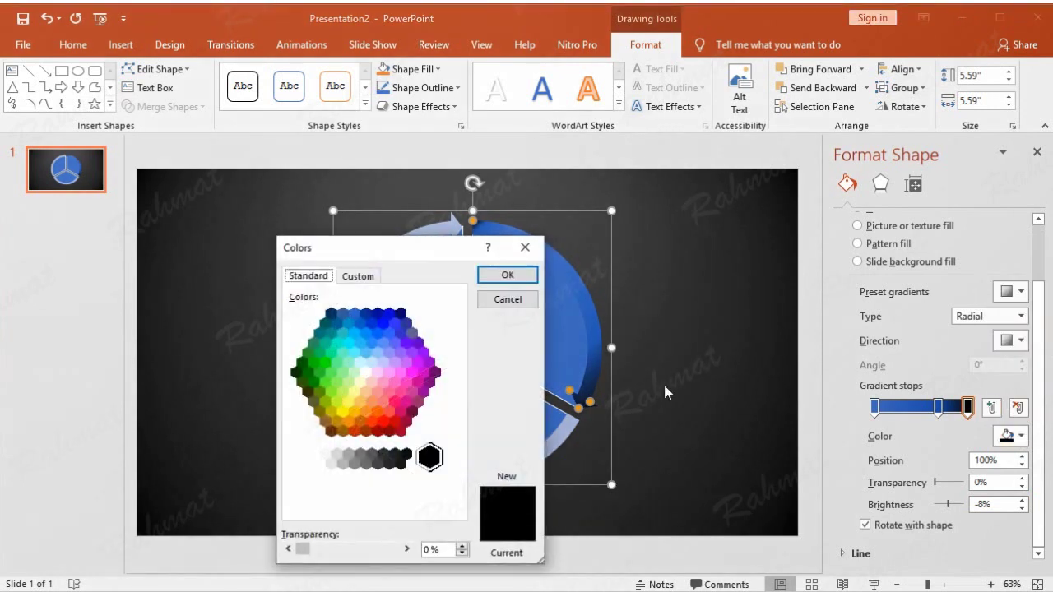
pyautogui.click(357, 276)
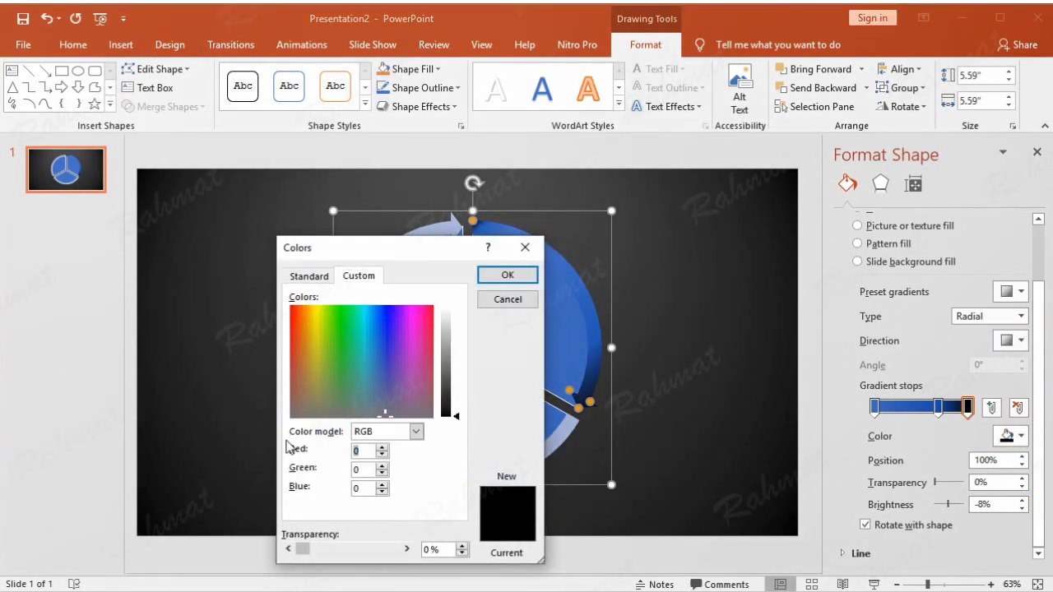
pyautogui.write('39')
pyautogui.press('Tab')
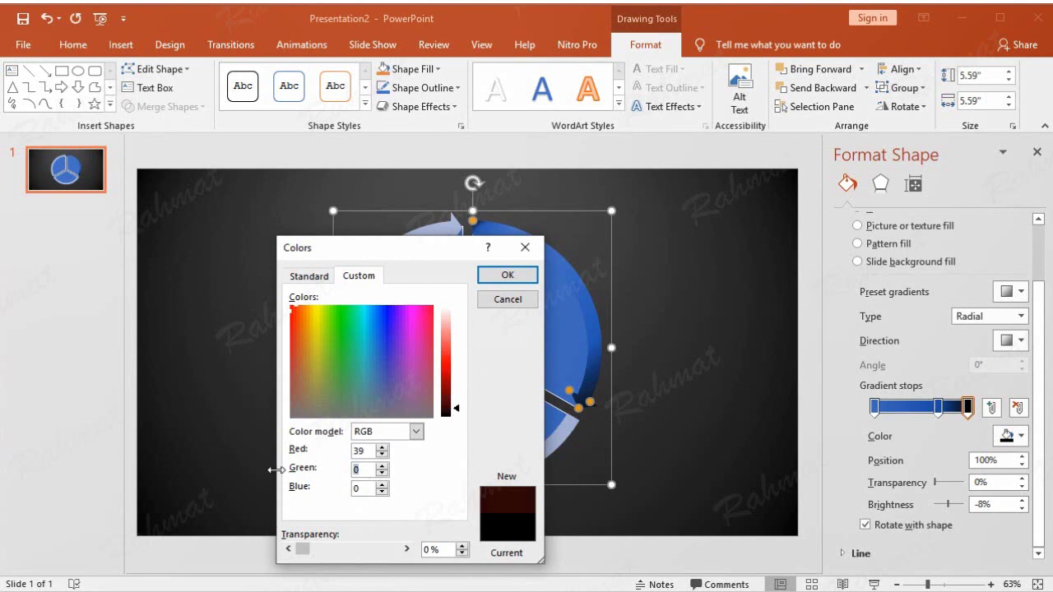
pyautogui.write('89')
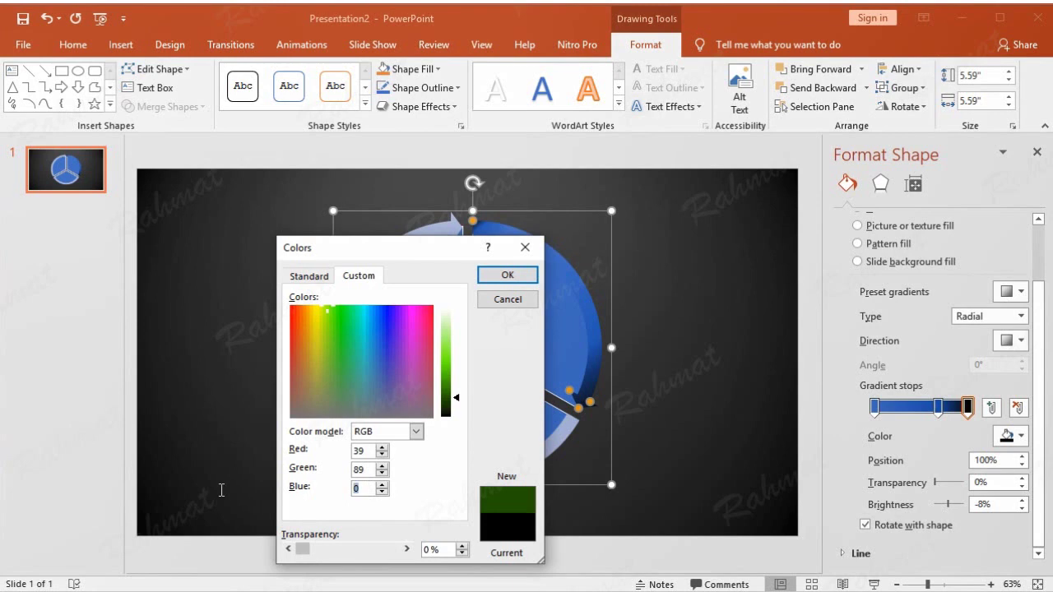
pyautogui.write('77')
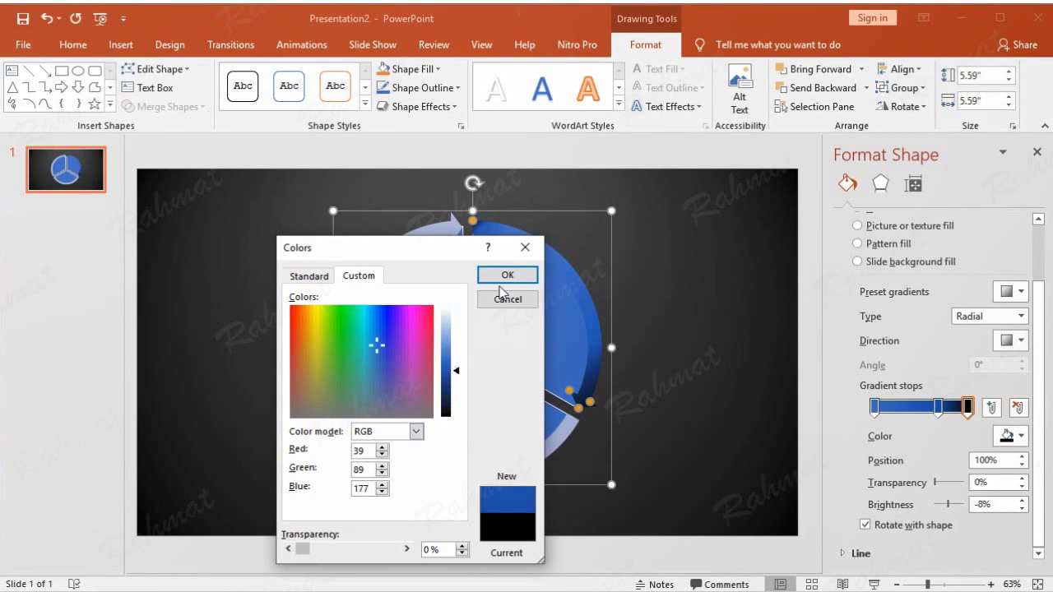
pyautogui.click(505, 276)
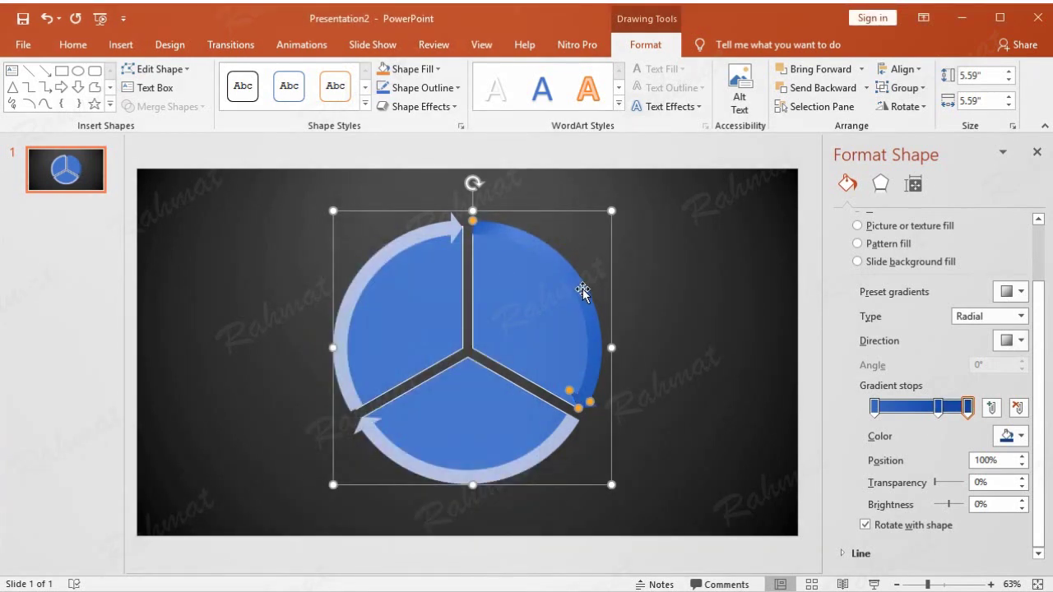
# Give the shape a top bevel 15 pt wide and 3 pt high
pyautogui.click(420, 107)
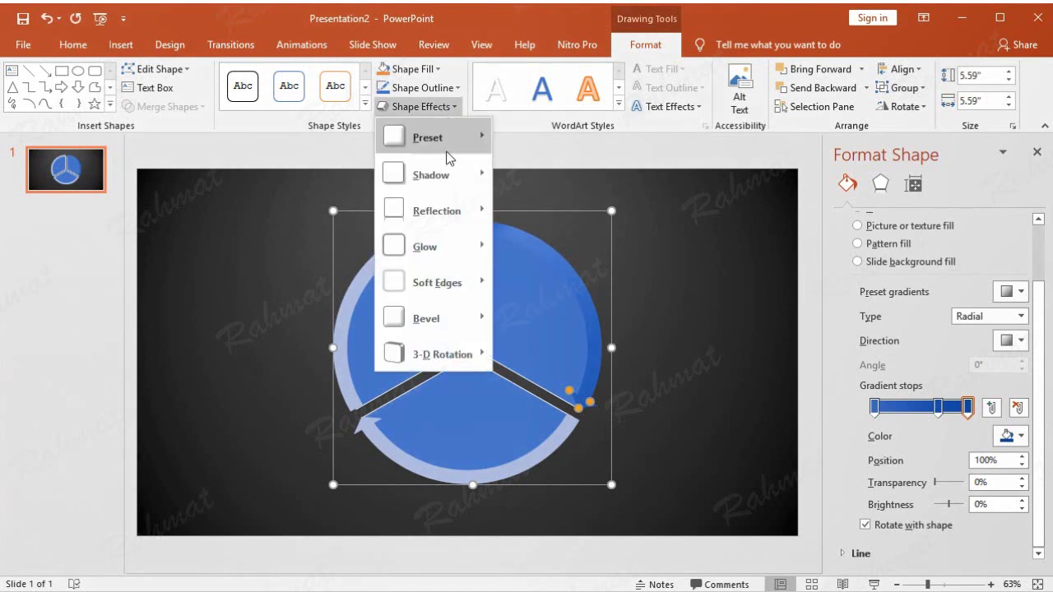
pyautogui.moveTo(455, 313)
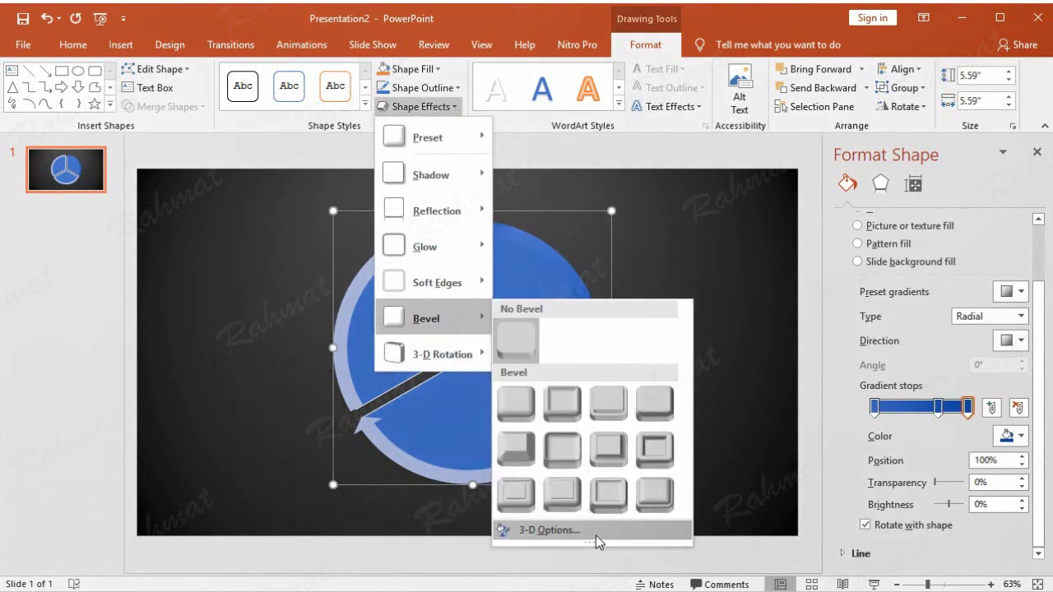
pyautogui.click(596, 536)
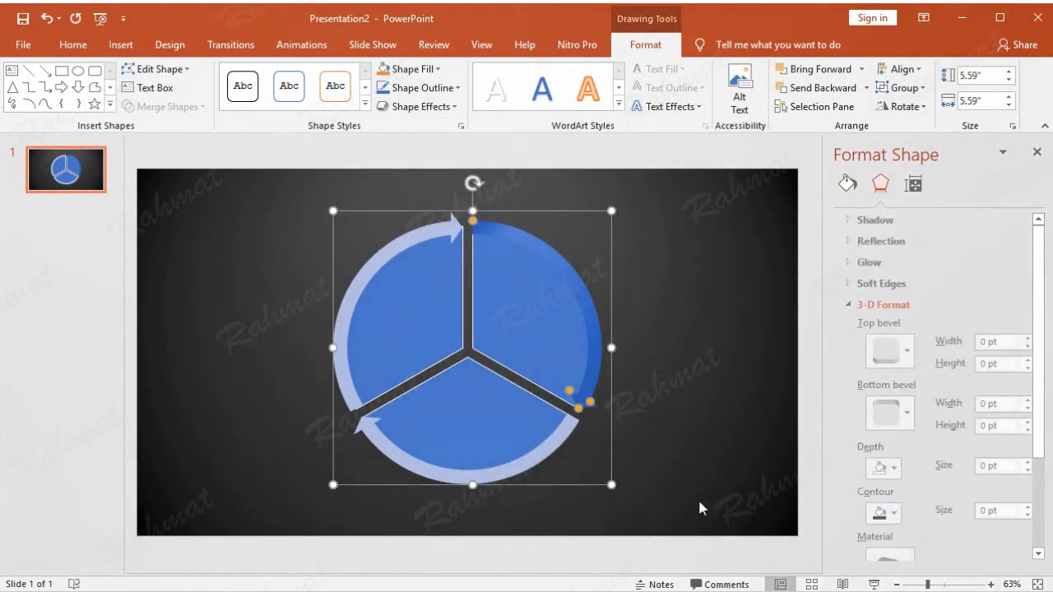
pyautogui.click(905, 352)
pyautogui.click(883, 472)
pyautogui.doubleClick(971, 343)
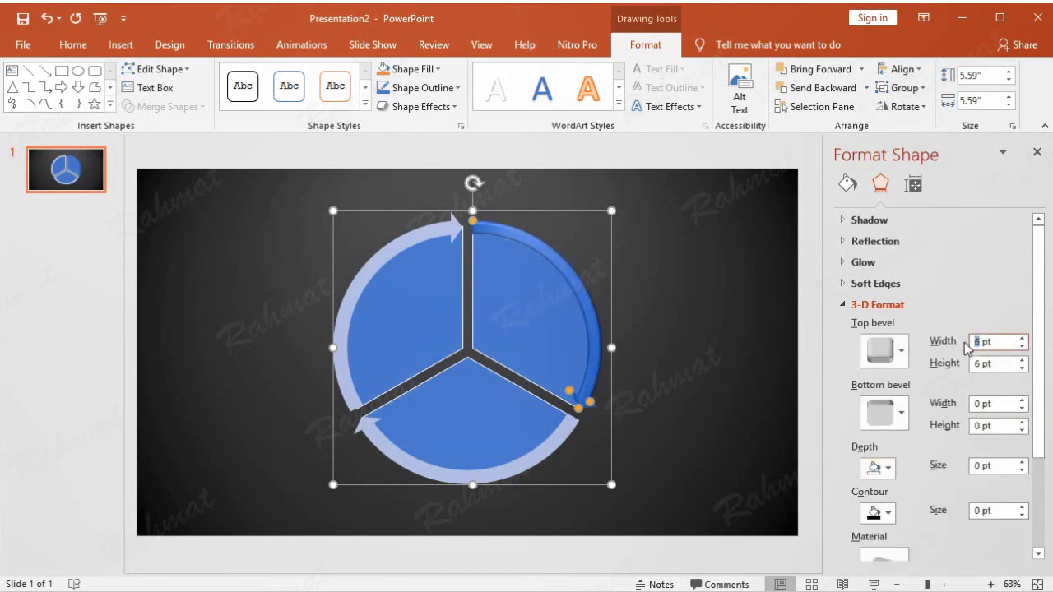
pyautogui.write('15')
pyautogui.doubleClick(980, 363)
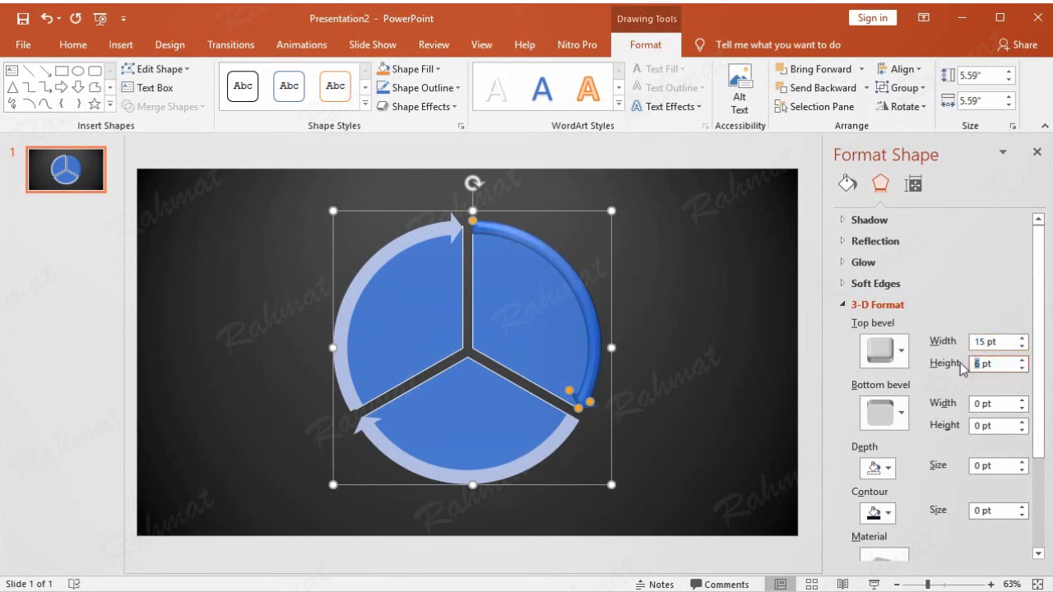
pyautogui.write('3')
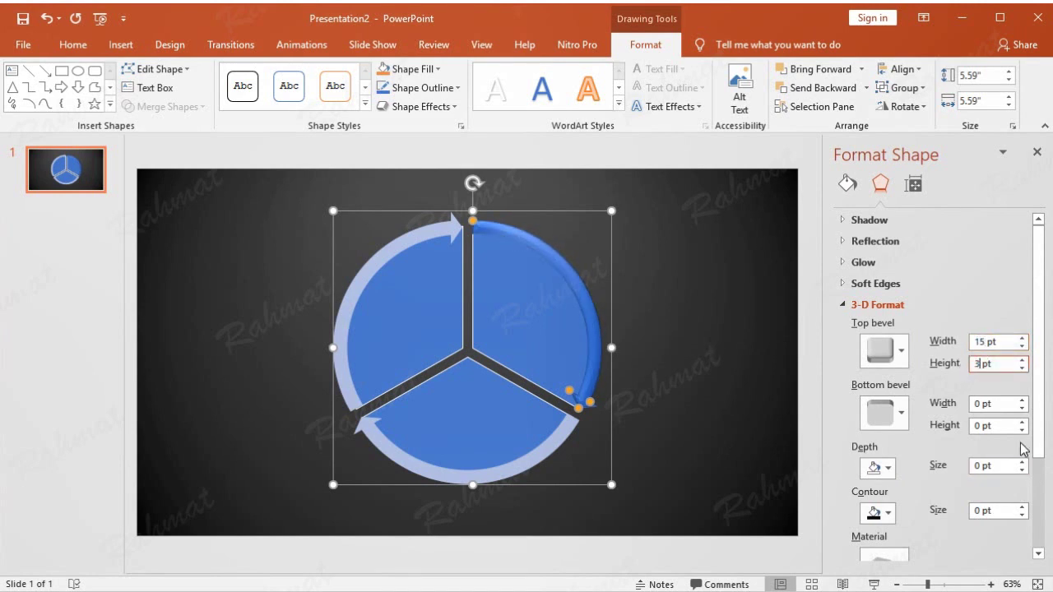
# Set the lighting angle to 145° and apply a neutral lighting preset
pyautogui.scroll(-5, 1042, 411)
pyautogui.doubleClick(977, 482)
pyautogui.write('5')
pyautogui.press('Return')
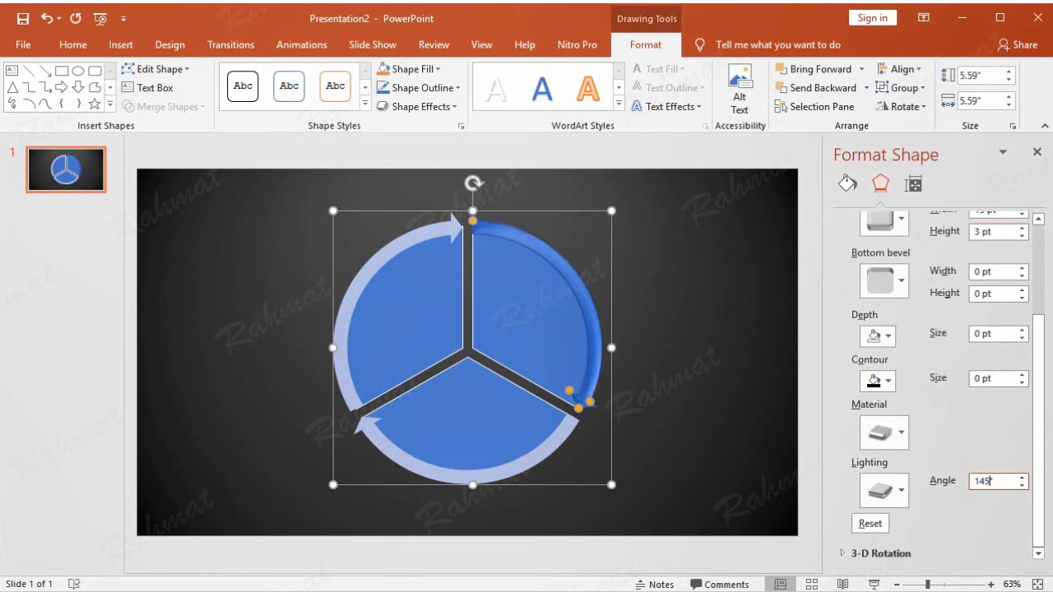
pyautogui.click(899, 442)
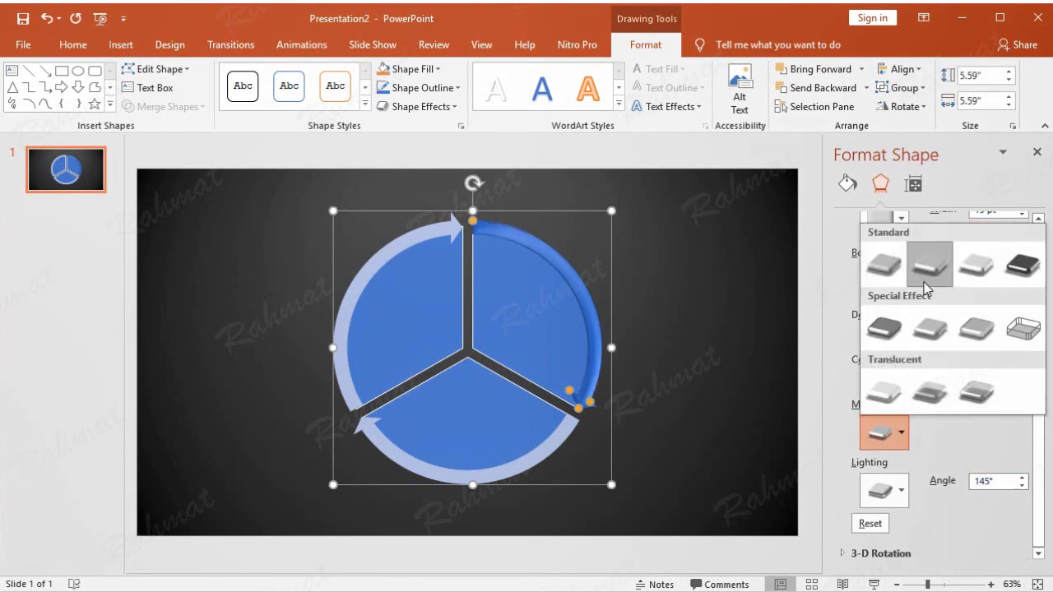
pyautogui.click(900, 440)
pyautogui.click(904, 493)
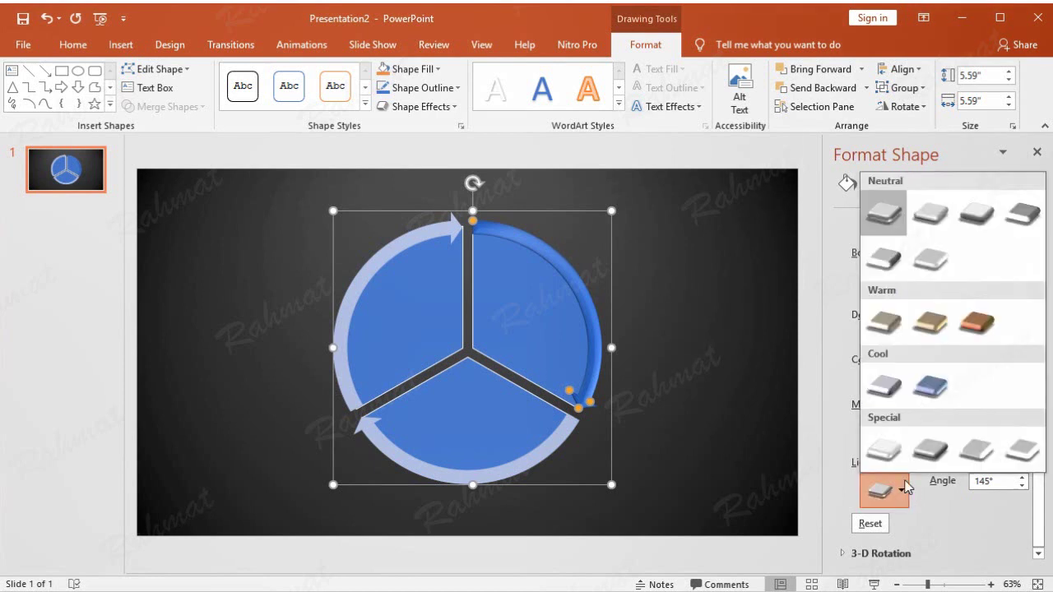
pyautogui.click(933, 230)
# Apply a blue gradient Theme Style to the right pie wedge, undoing accidental moves
pyautogui.click(673, 276)
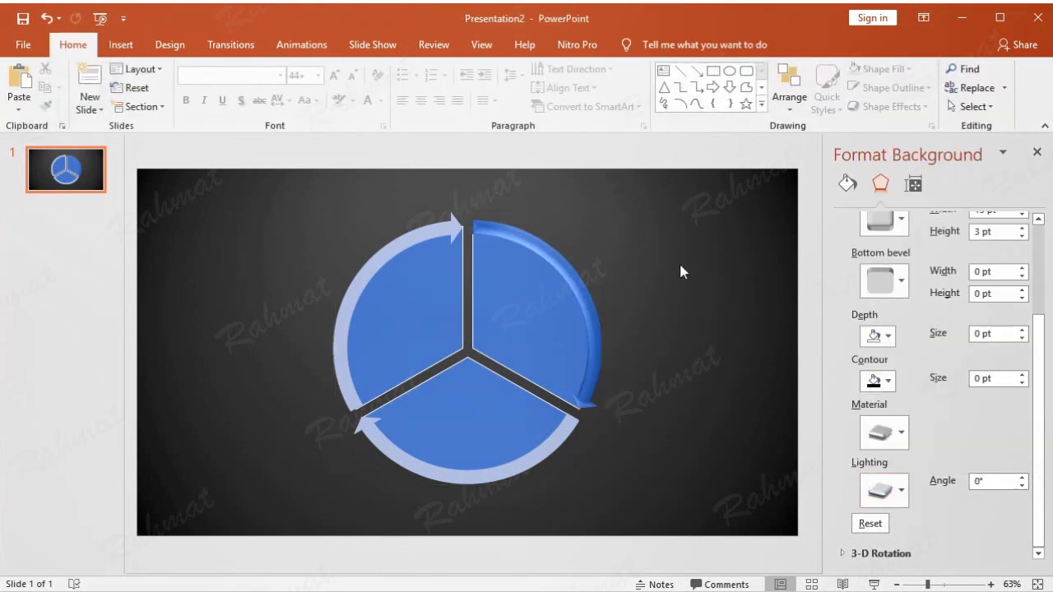
pyautogui.click(515, 313)
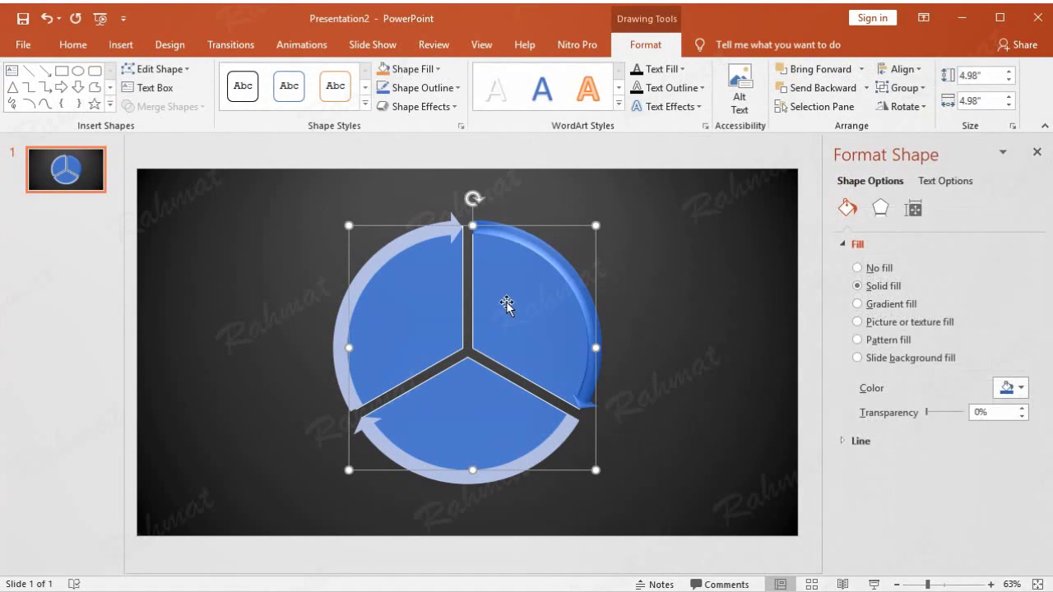
pyautogui.moveTo(514, 313); pyautogui.dragTo(460, 344)
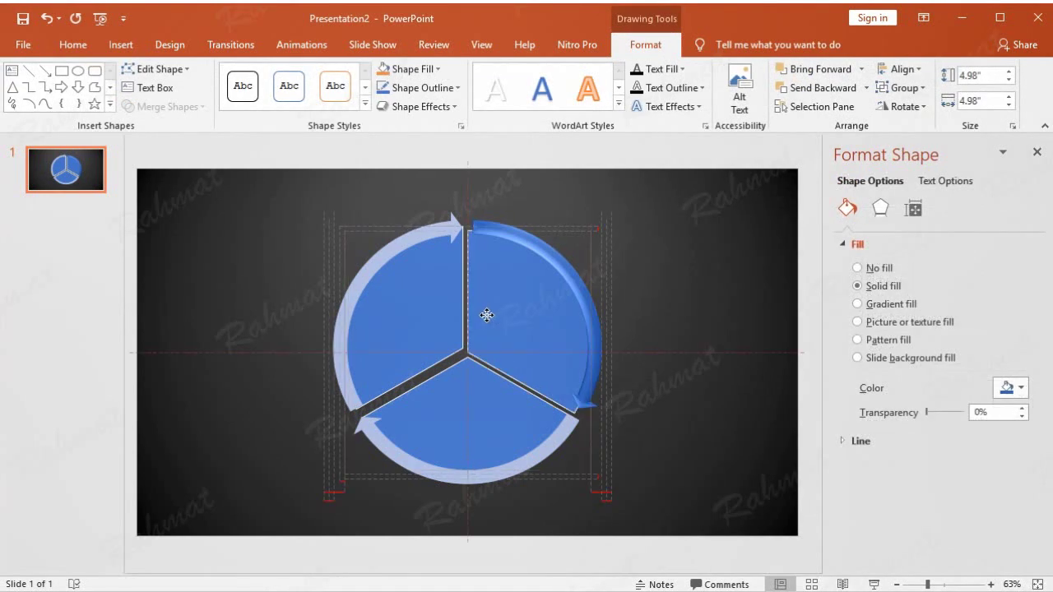
pyautogui.click(45, 18)
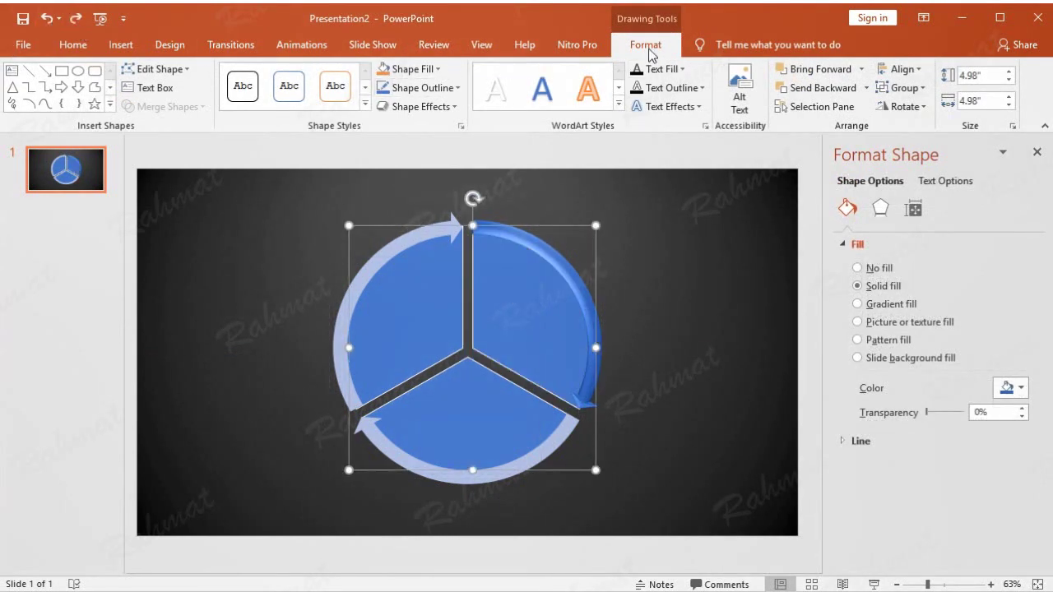
pyautogui.click(366, 105)
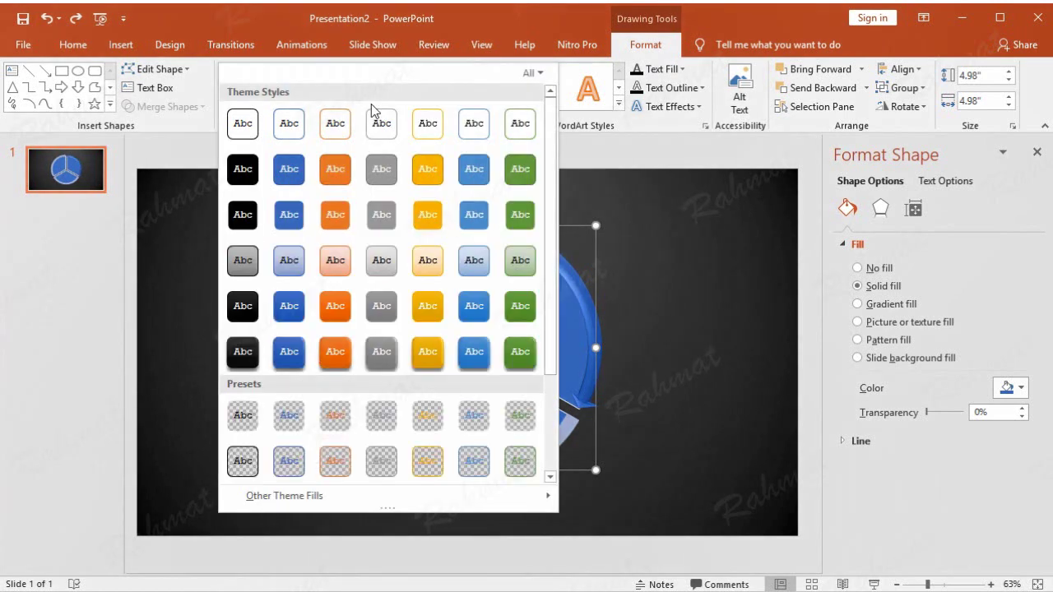
pyautogui.click(288, 306)
pyautogui.click(685, 308)
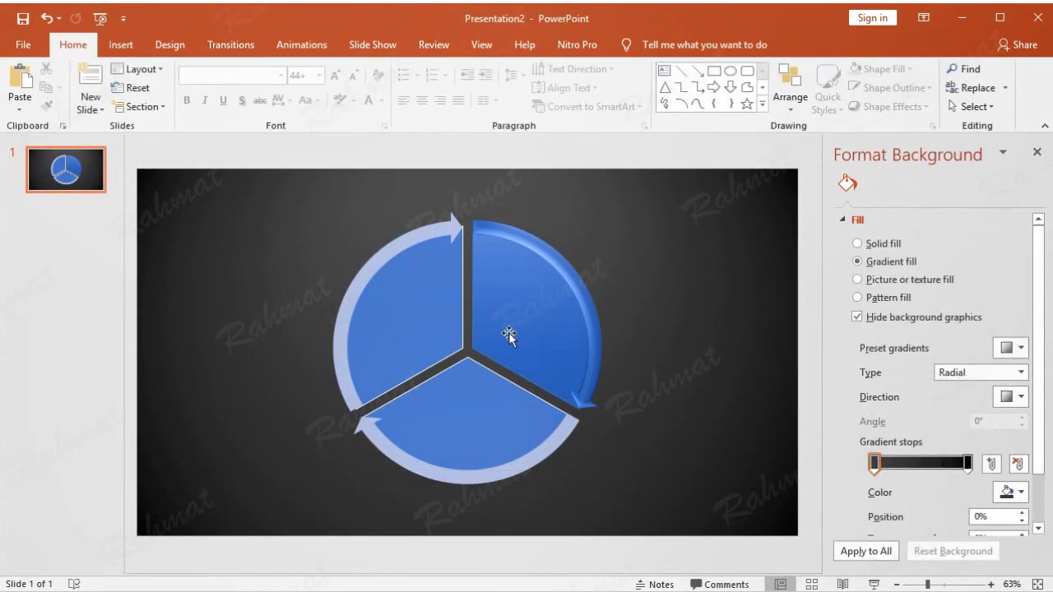
pyautogui.click(533, 309)
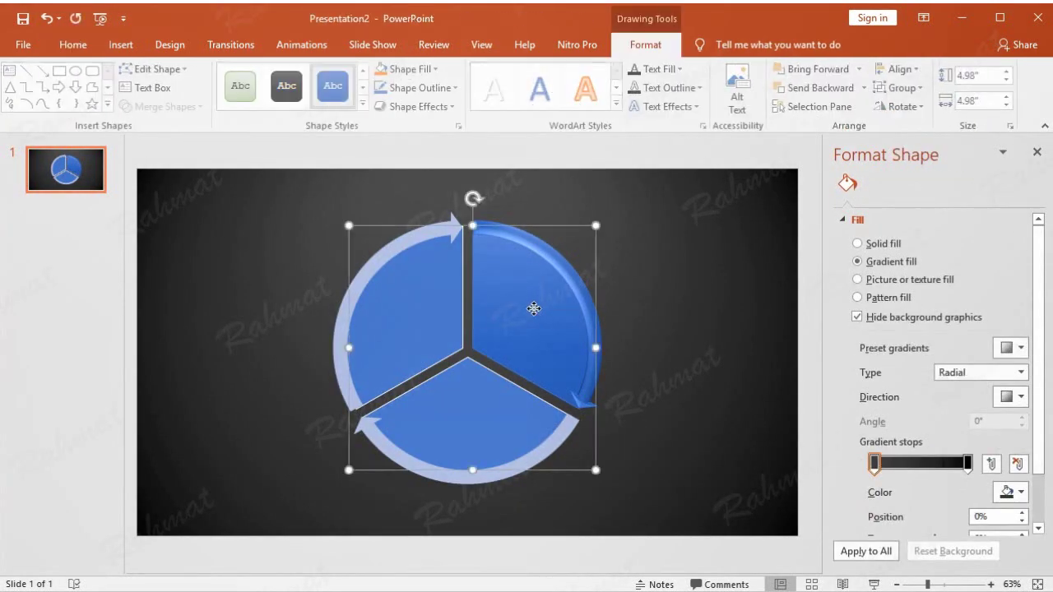
pyautogui.moveTo(529, 305); pyautogui.dragTo(504, 311)
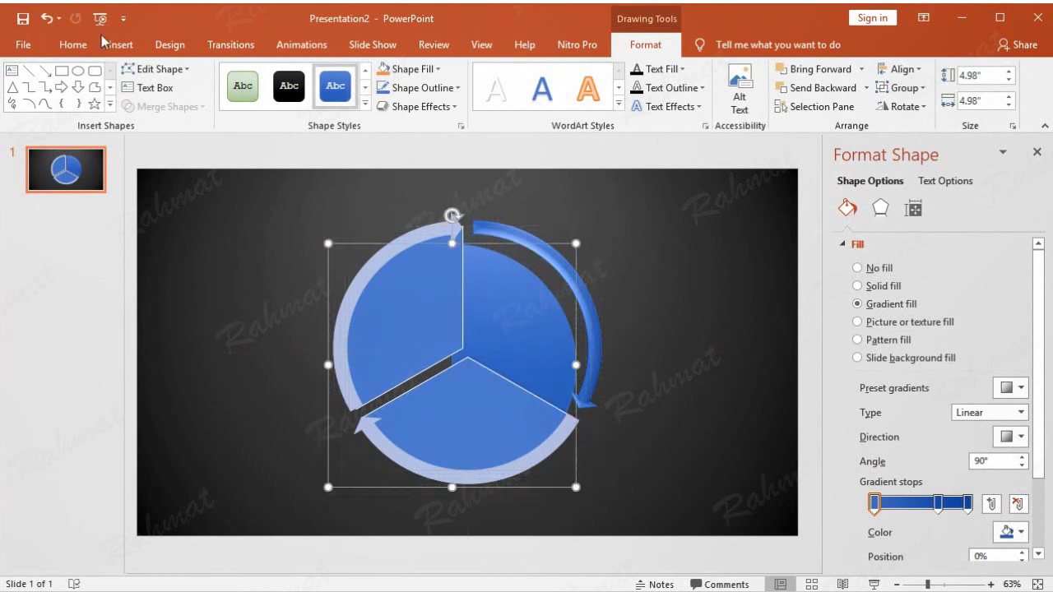
pyautogui.click(47, 18)
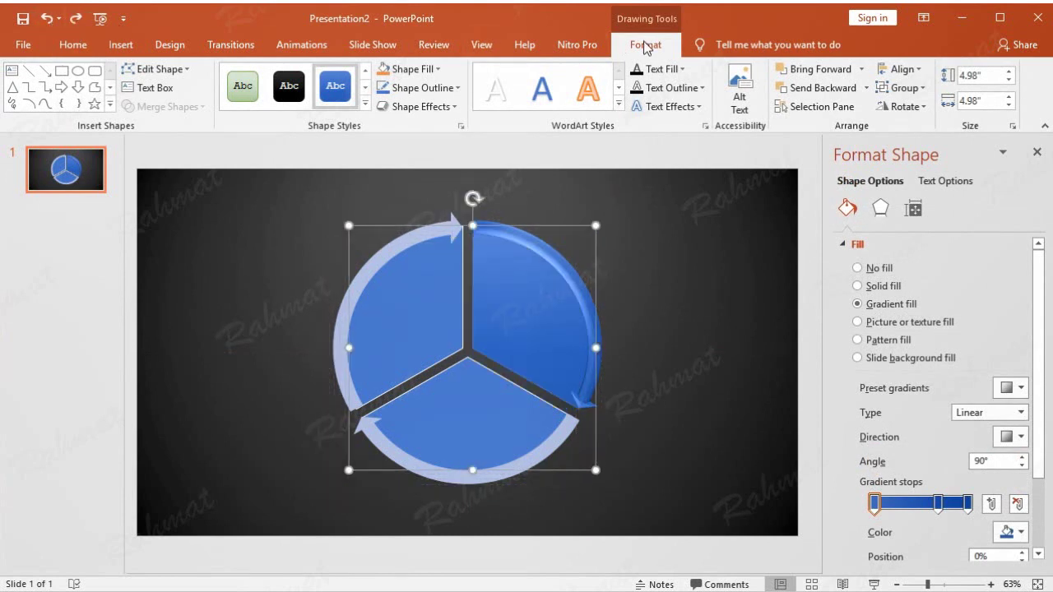
pyautogui.click(148, 89)
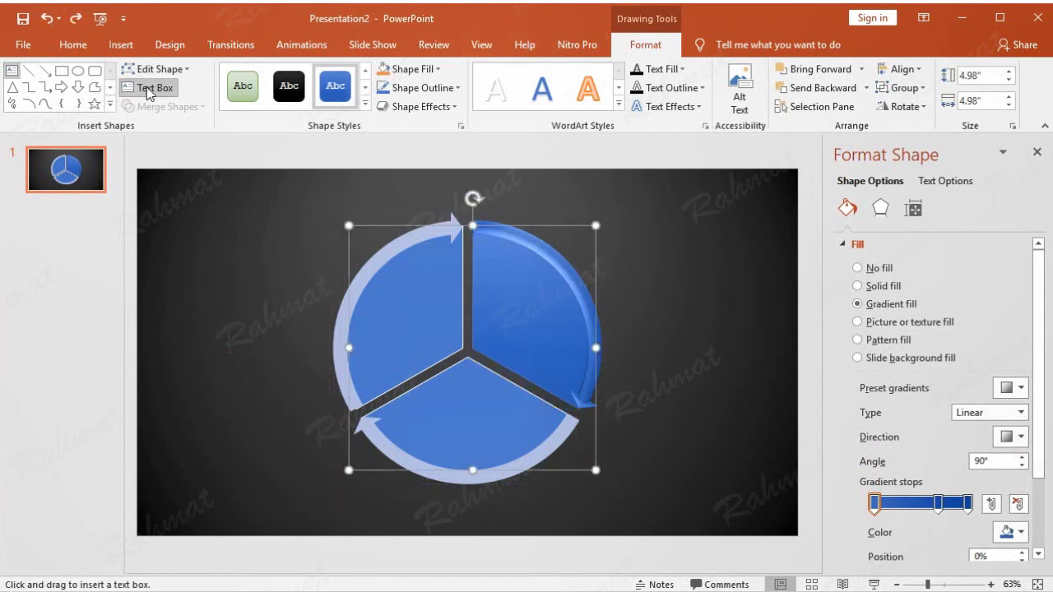
# Add a text box reading '3' on the right wedge and set it to 80 pt
pyautogui.click(519, 302)
pyautogui.write('3')
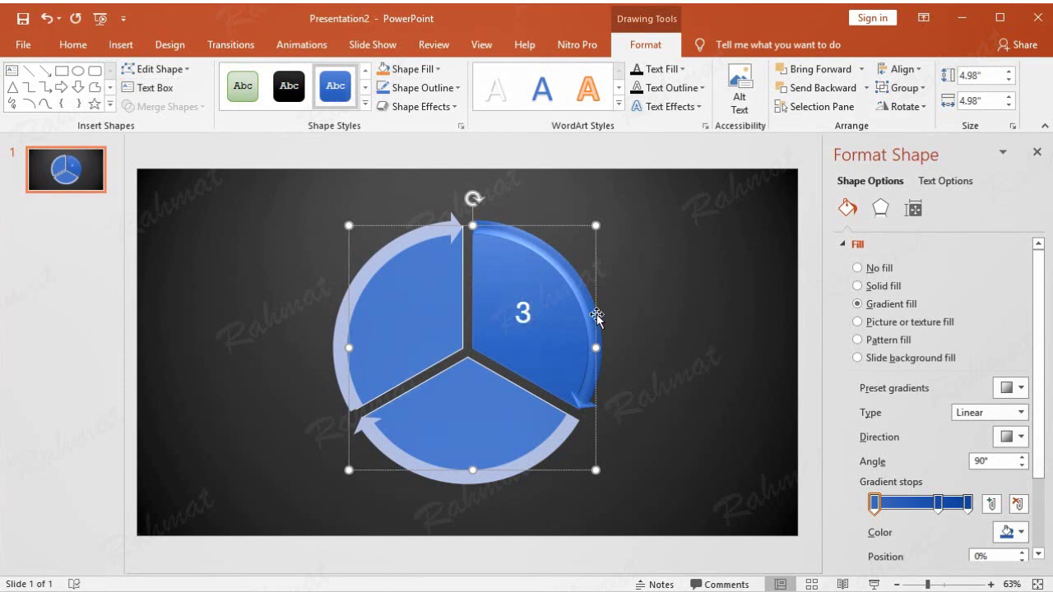
pyautogui.doubleClick(523, 313)
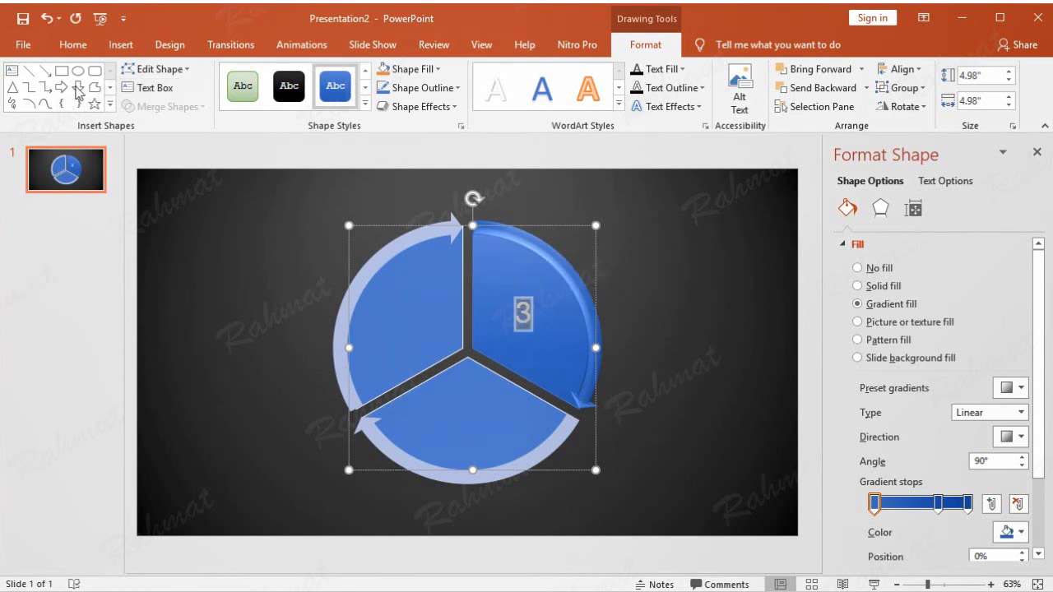
pyautogui.click(73, 49)
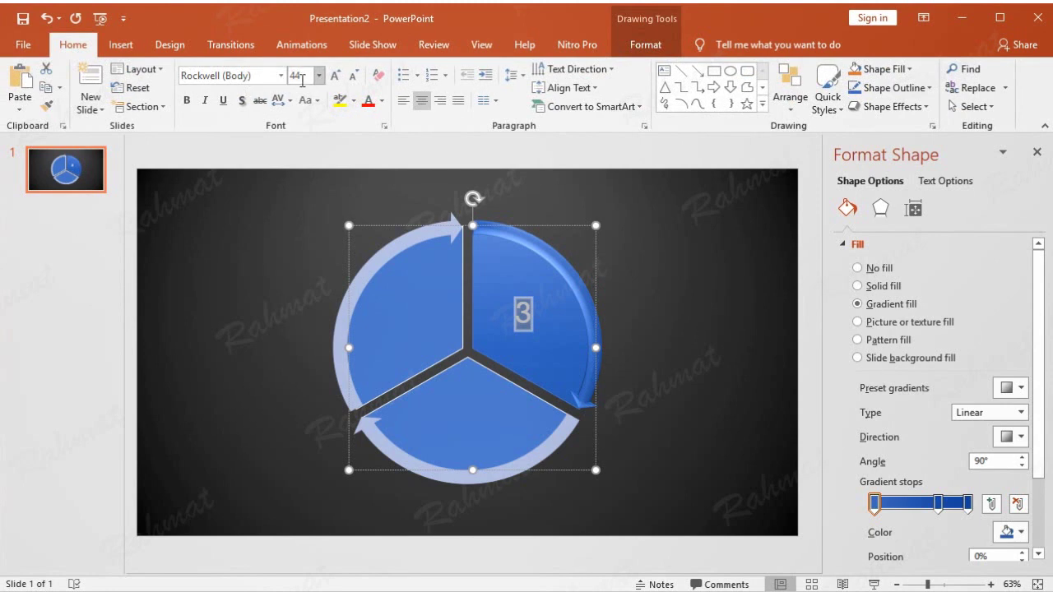
pyautogui.click(298, 75)
pyautogui.click(319, 75)
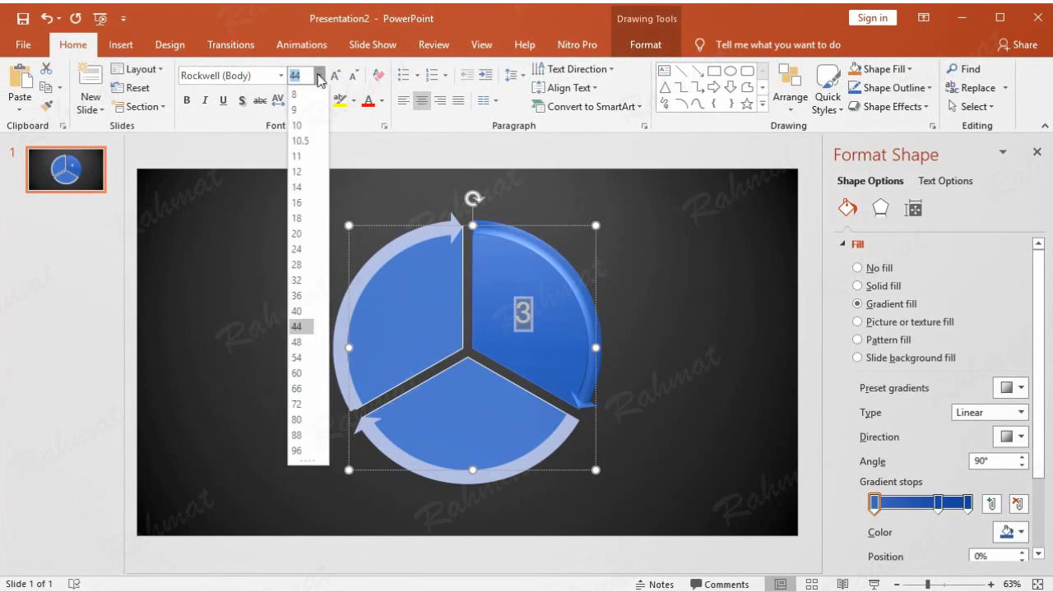
pyautogui.click(309, 420)
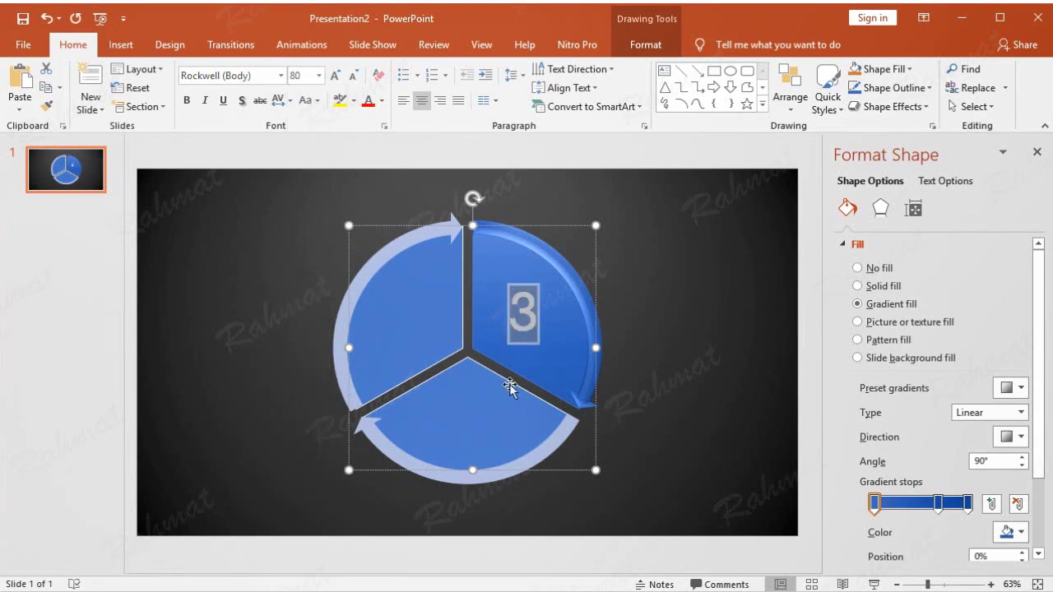
pyautogui.click(655, 282)
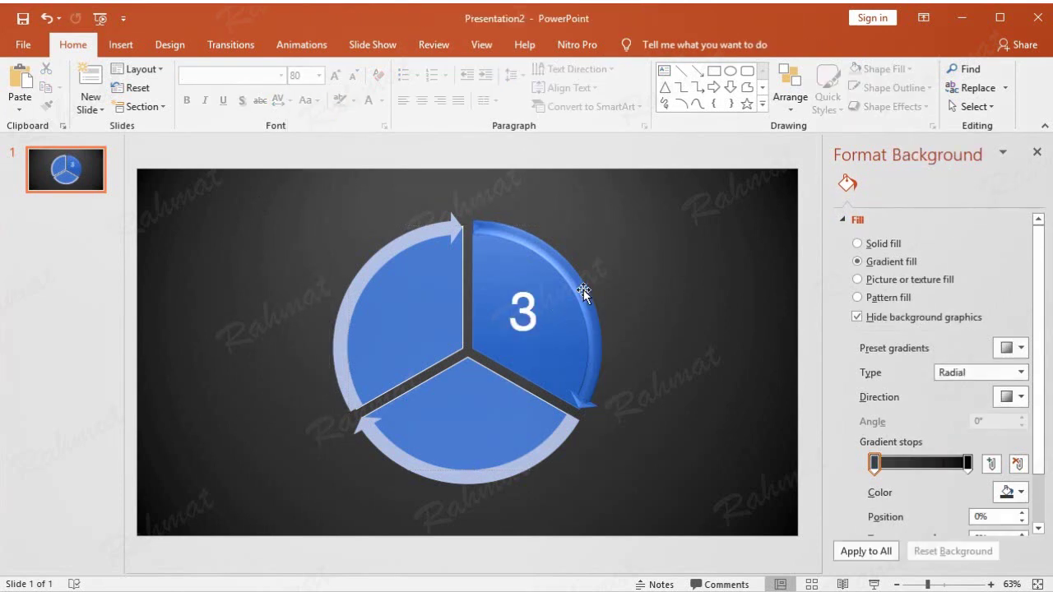
# Give the bottom curved arrow a gradient fill
pyautogui.click(542, 454)
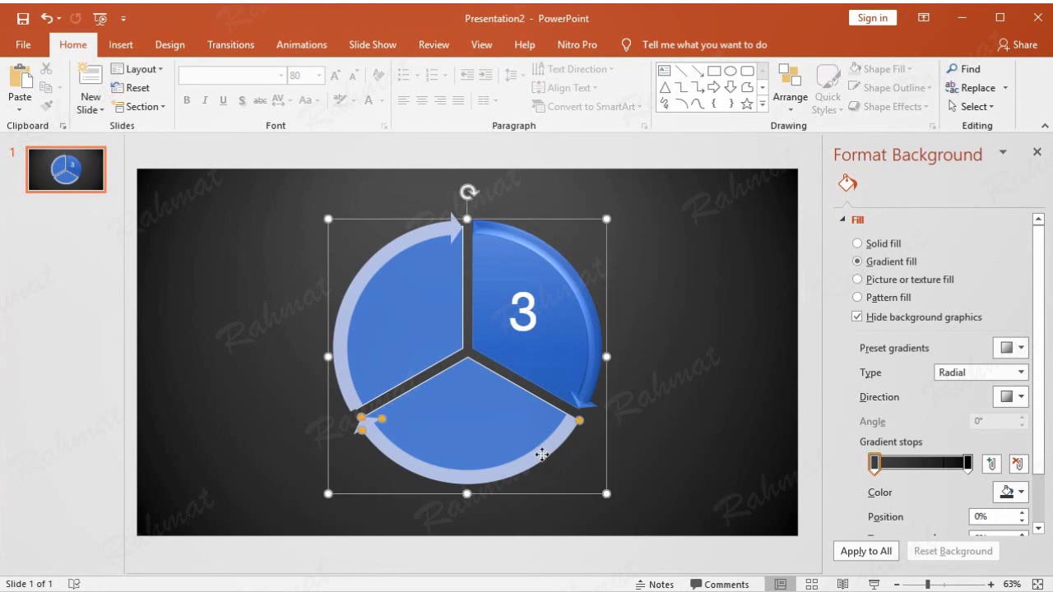
pyautogui.moveTo(544, 454); pyautogui.dragTo(547, 486)
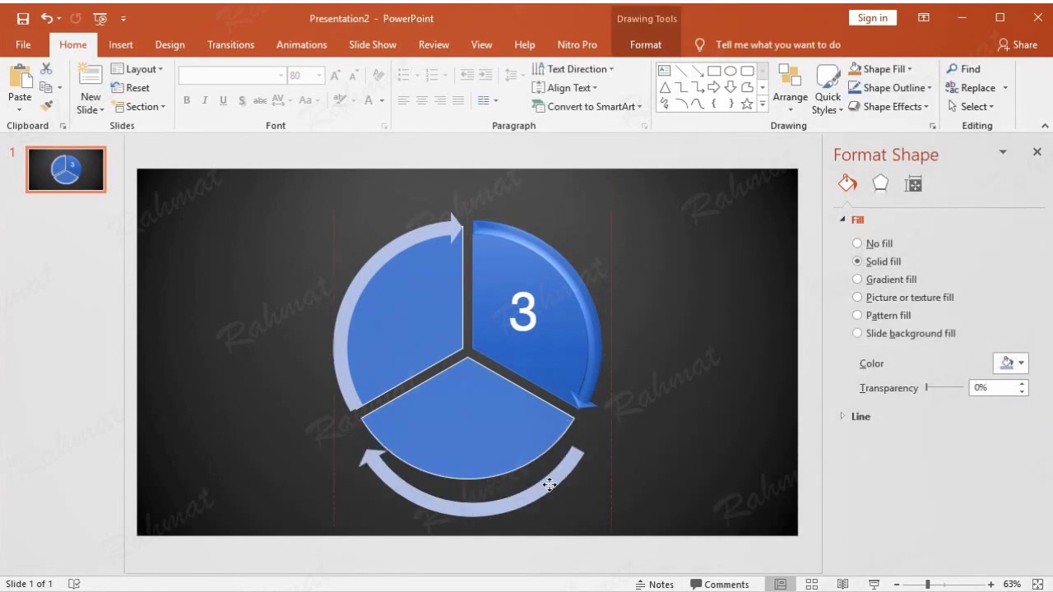
pyautogui.click(45, 18)
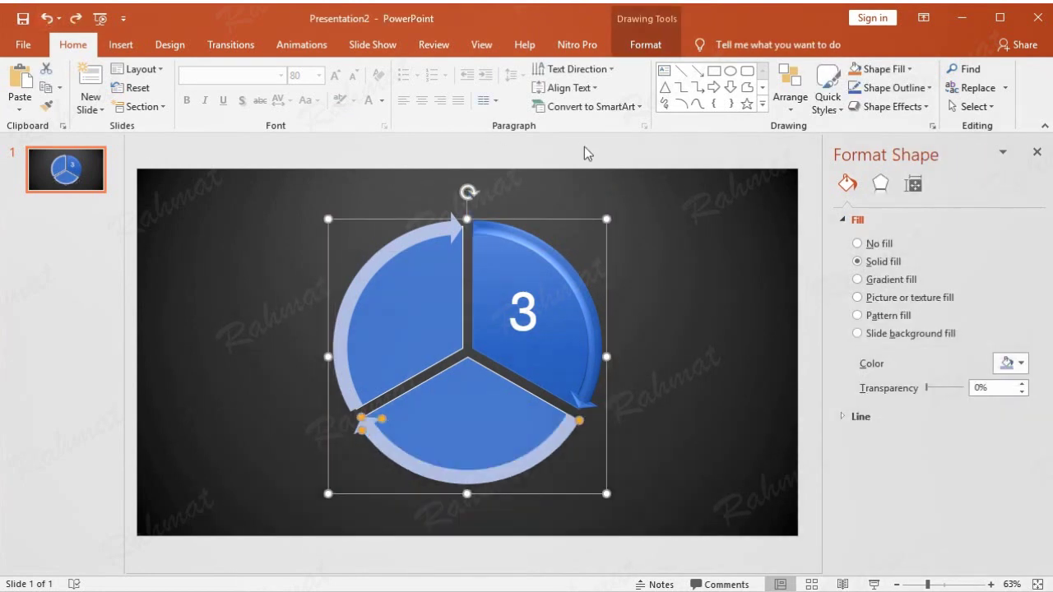
pyautogui.click(648, 46)
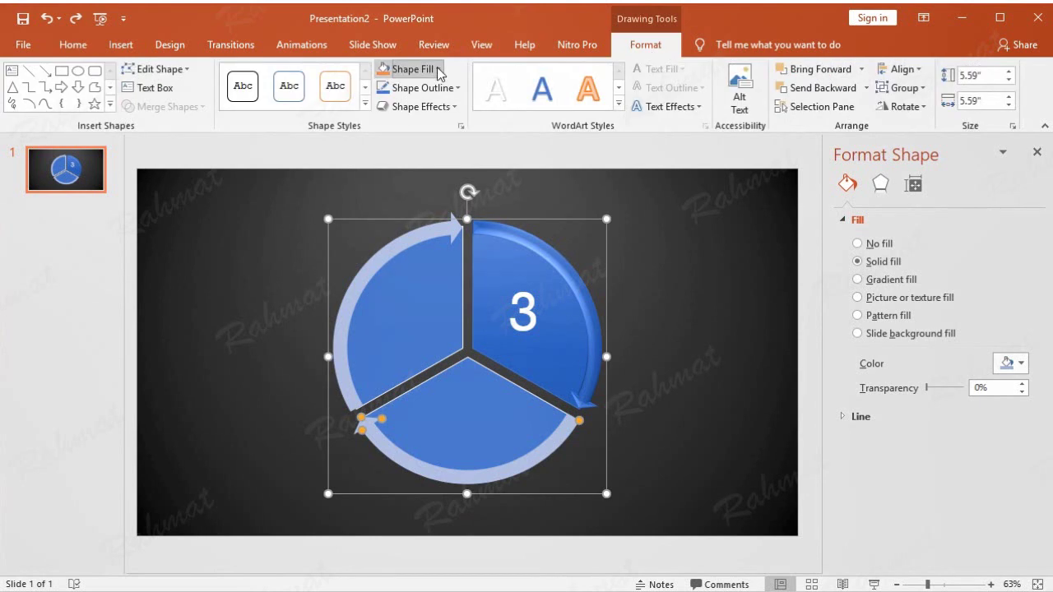
pyautogui.click(409, 69)
pyautogui.moveTo(498, 334)
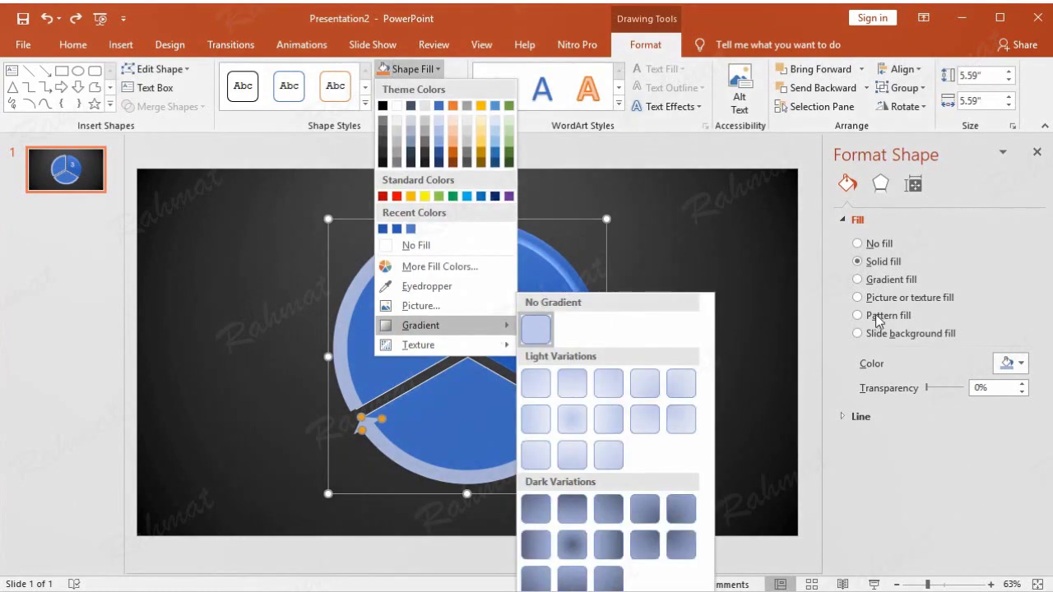
pyautogui.click(894, 281)
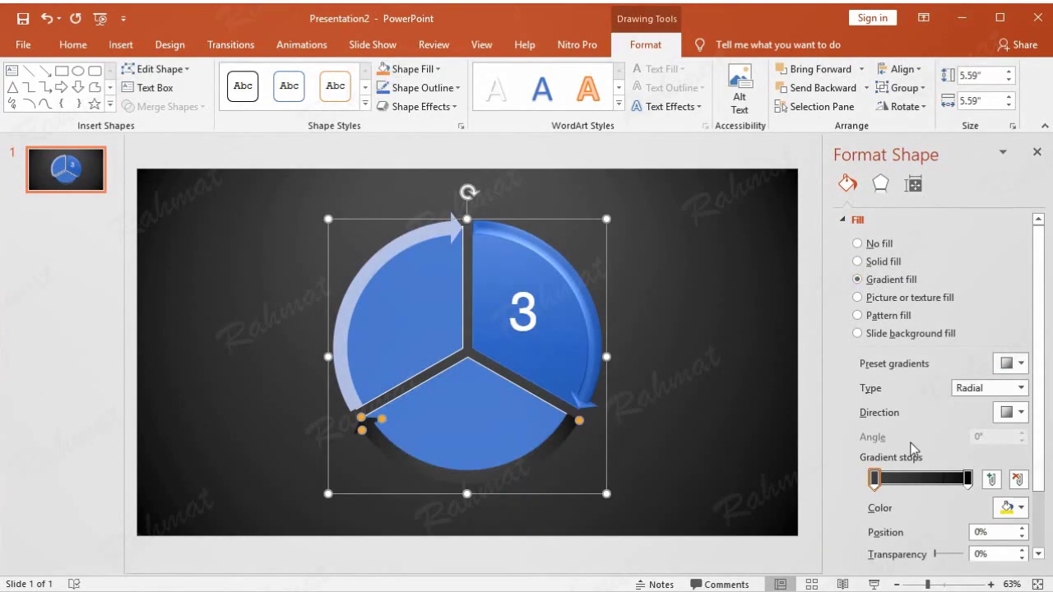
# Recolour the selected gradient stop to green RGB 122, 183, 83
pyautogui.moveTo(1038, 477); pyautogui.dragTo(1040, 532)
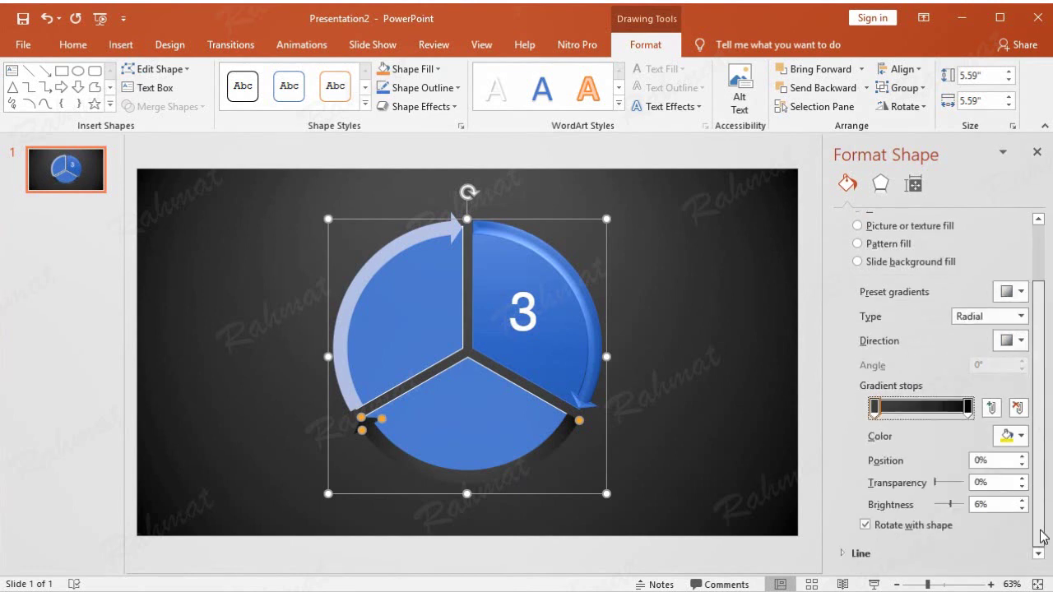
pyautogui.doubleClick(980, 504)
pyautogui.write('4')
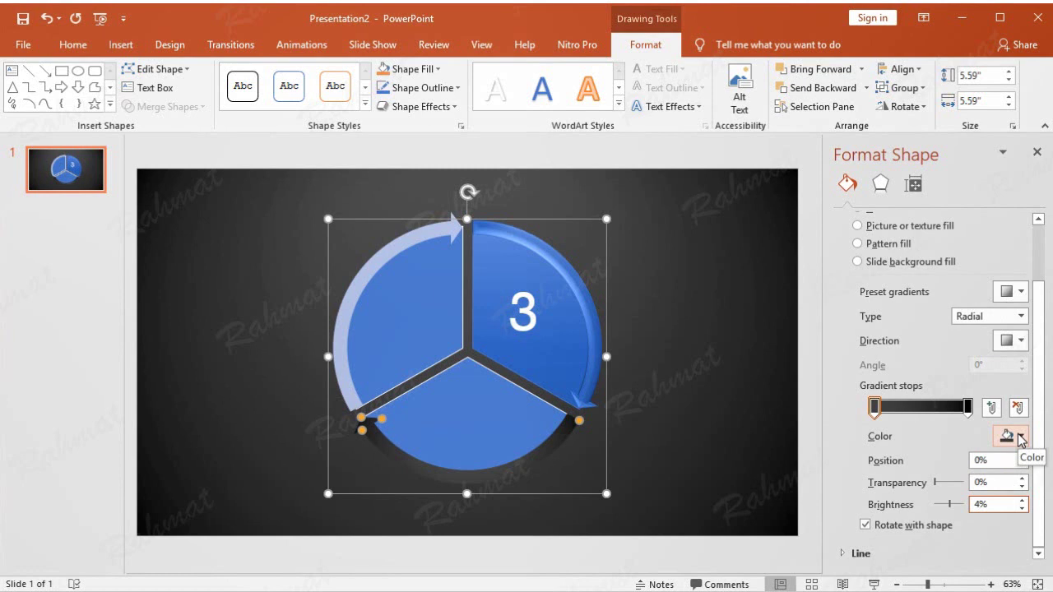
pyautogui.click(1020, 438)
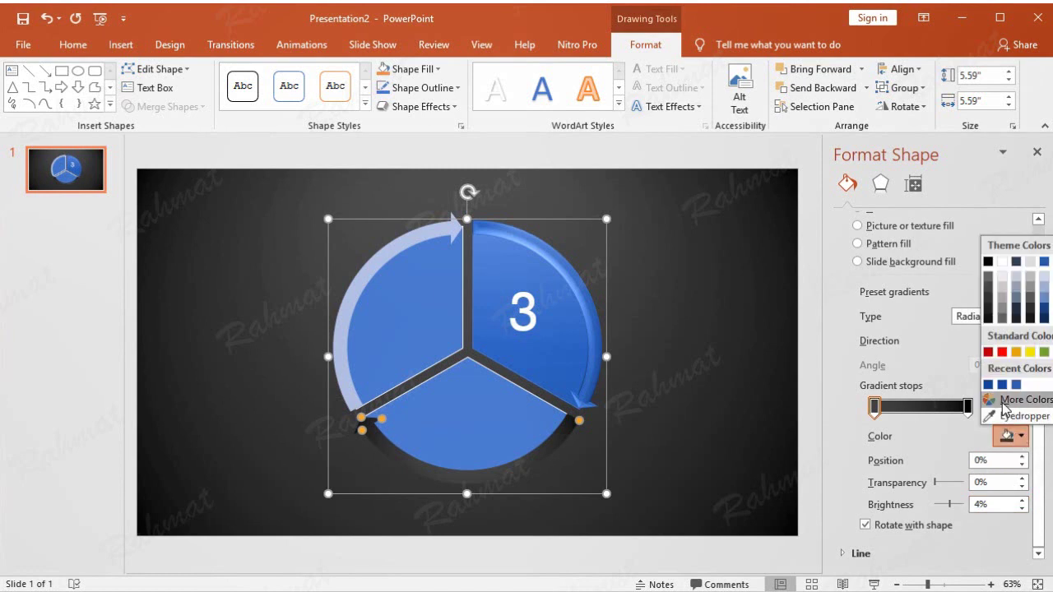
pyautogui.click(1011, 400)
pyautogui.click(359, 277)
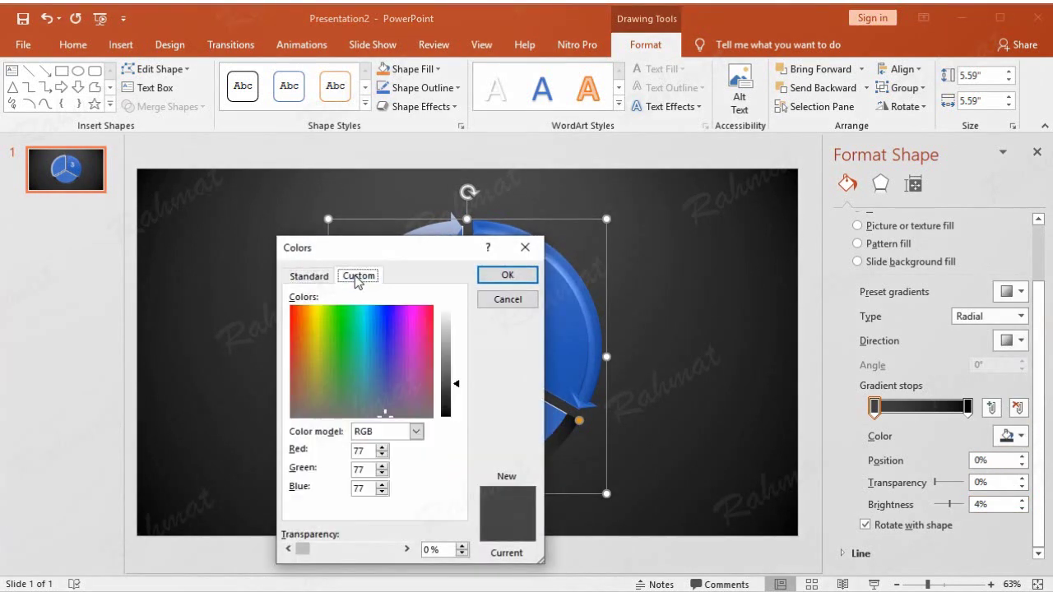
pyautogui.doubleClick(367, 451)
pyautogui.write('122')
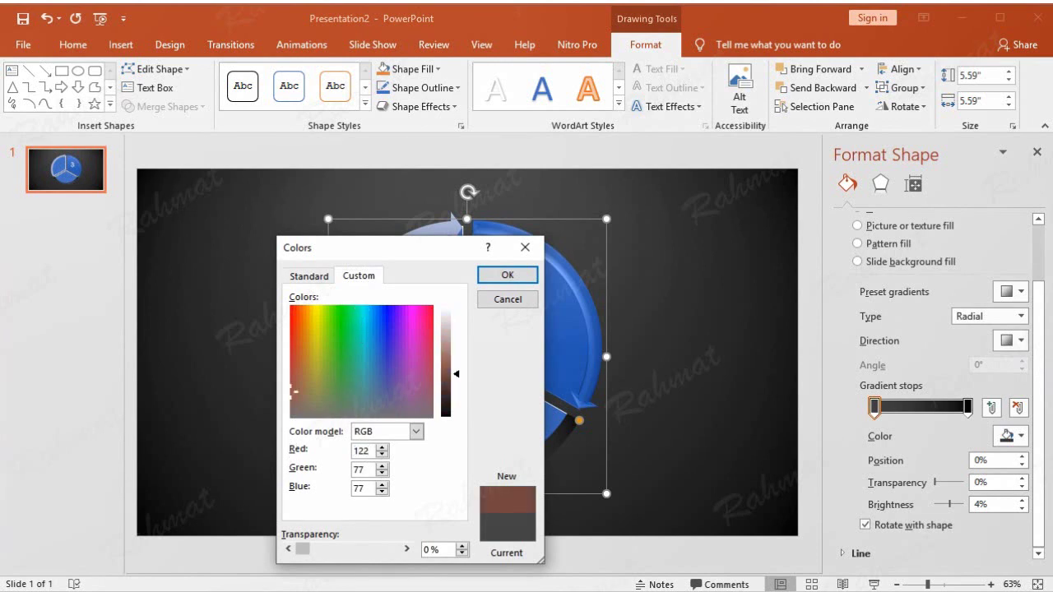
pyautogui.press('Tab')
pyautogui.write('183')
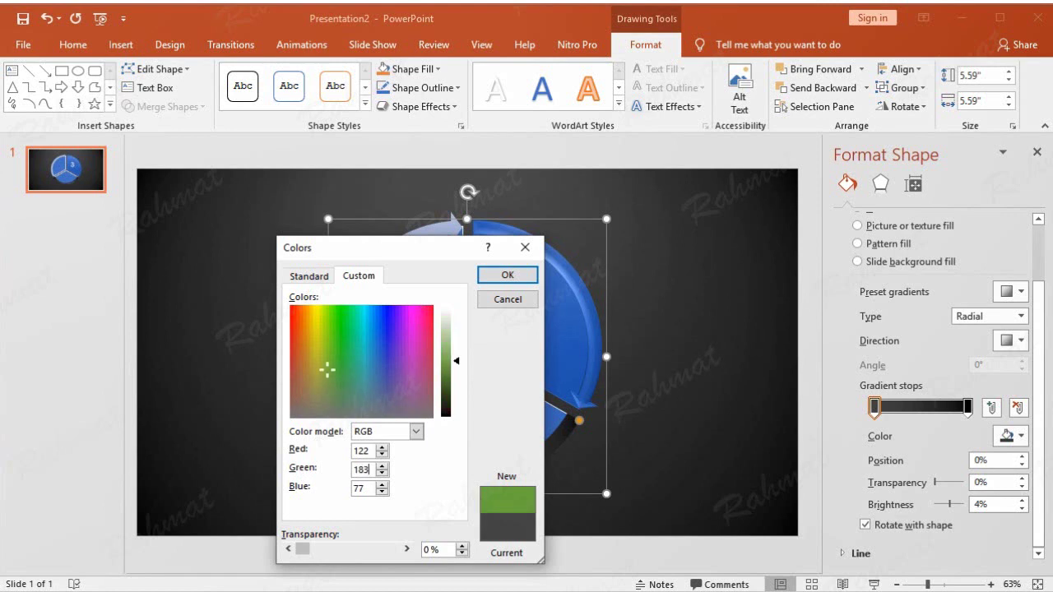
pyautogui.press('Tab')
pyautogui.write('83')
pyautogui.click(505, 278)
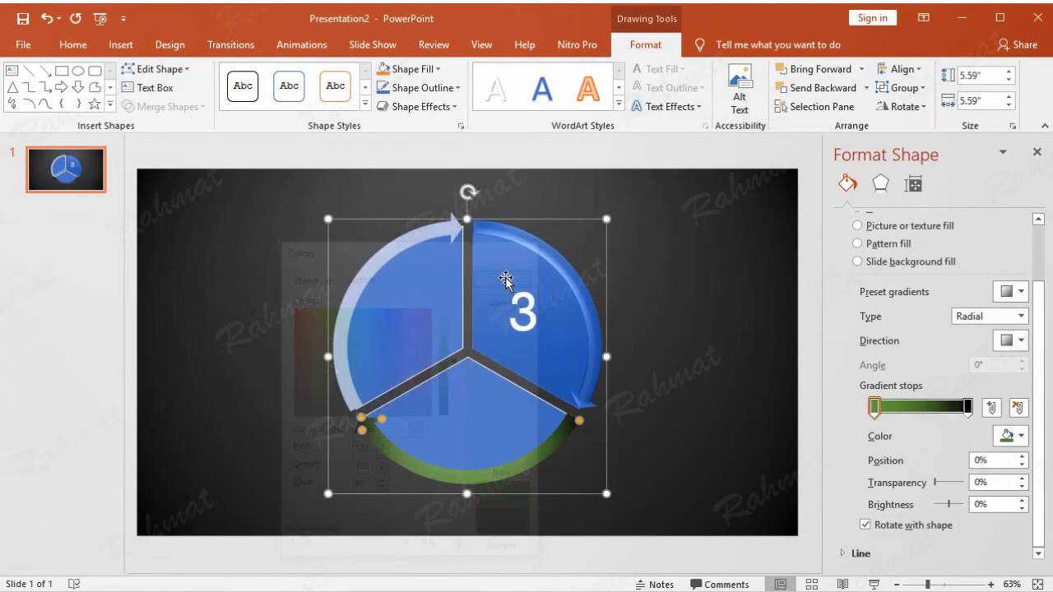
# Add a gradient stop at 69% coloured RGB 94, 164, 48
pyautogui.click(936, 407)
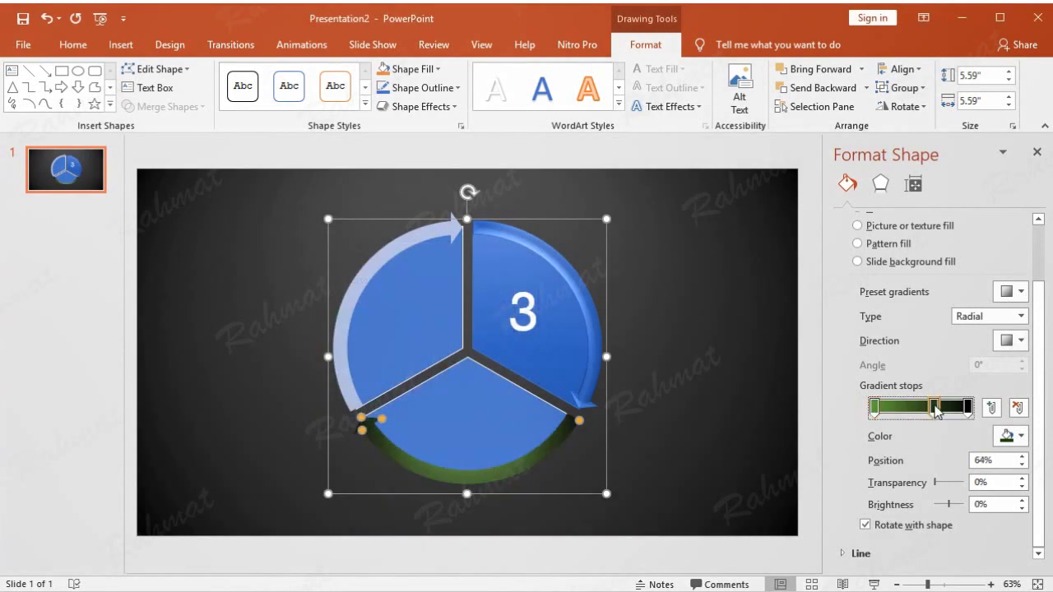
pyautogui.click(982, 460)
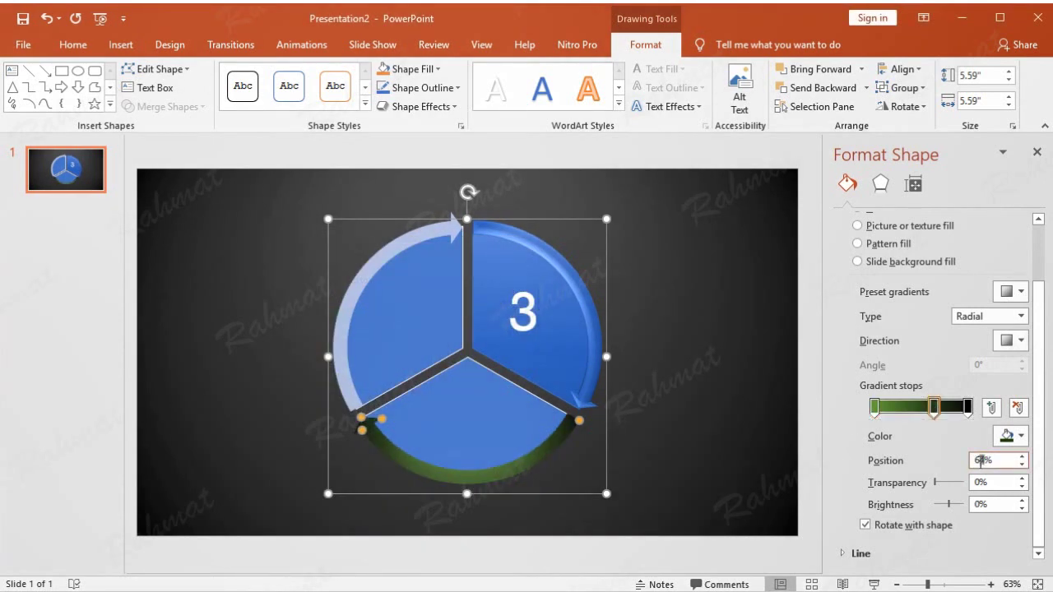
pyautogui.write('9')
pyautogui.press('Tab')
pyautogui.press('Tab')
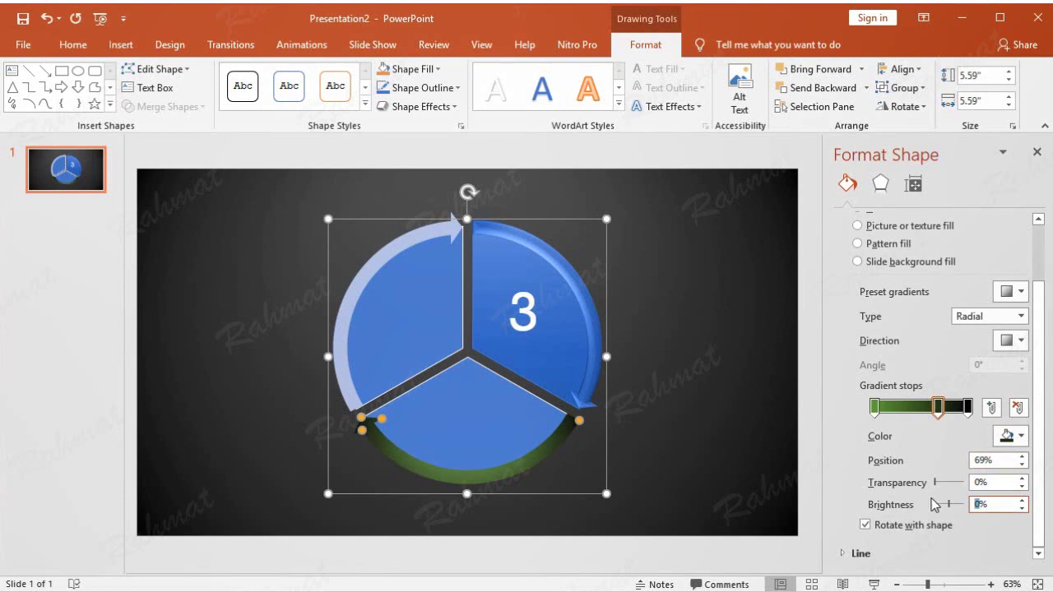
pyautogui.click(1015, 437)
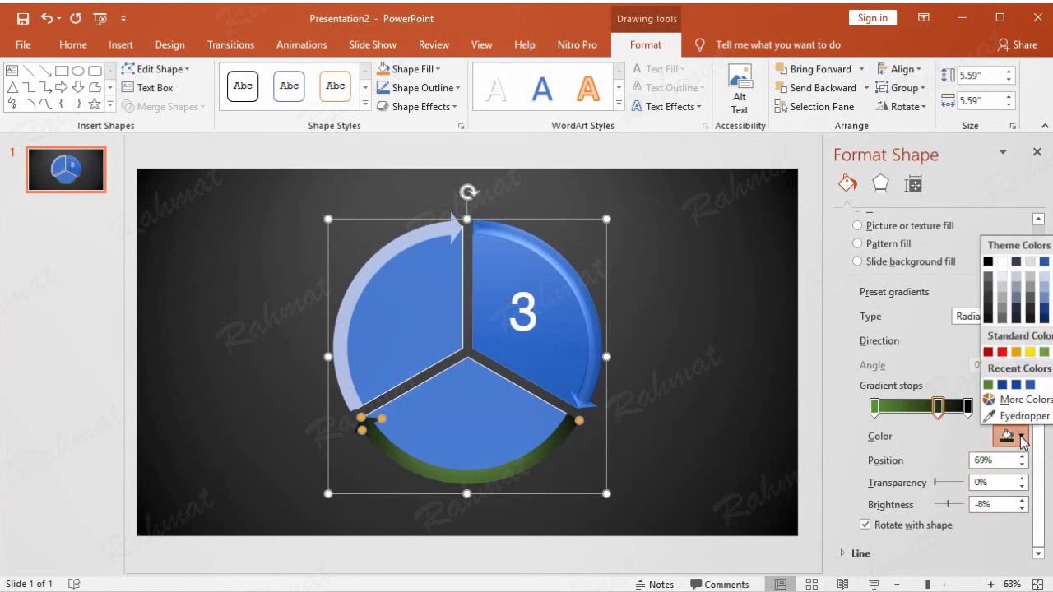
pyautogui.click(1001, 400)
pyautogui.click(366, 452)
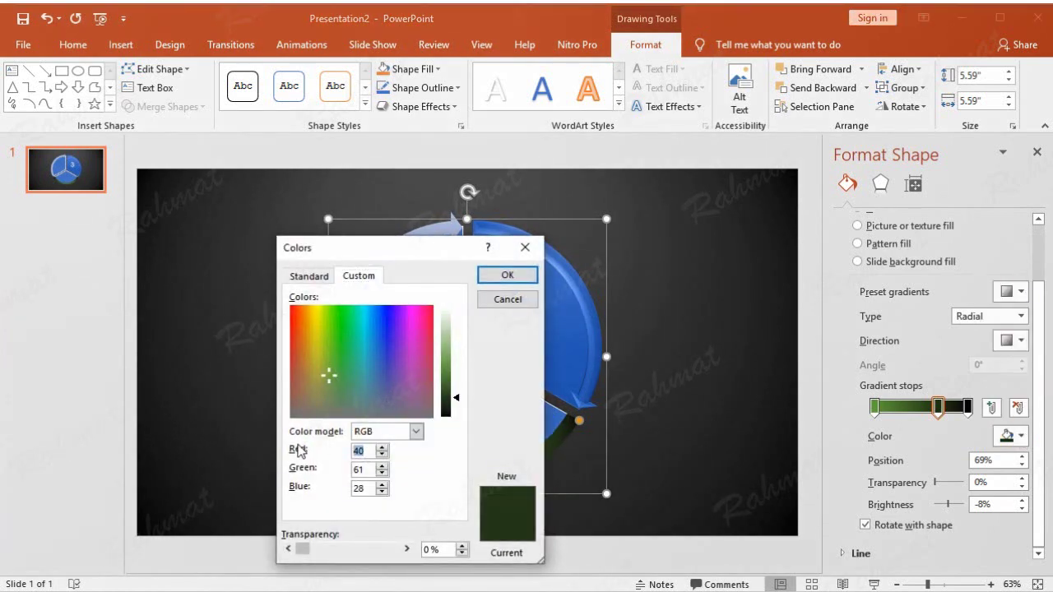
pyautogui.write('94')
pyautogui.doubleClick(371, 474)
pyautogui.write('164')
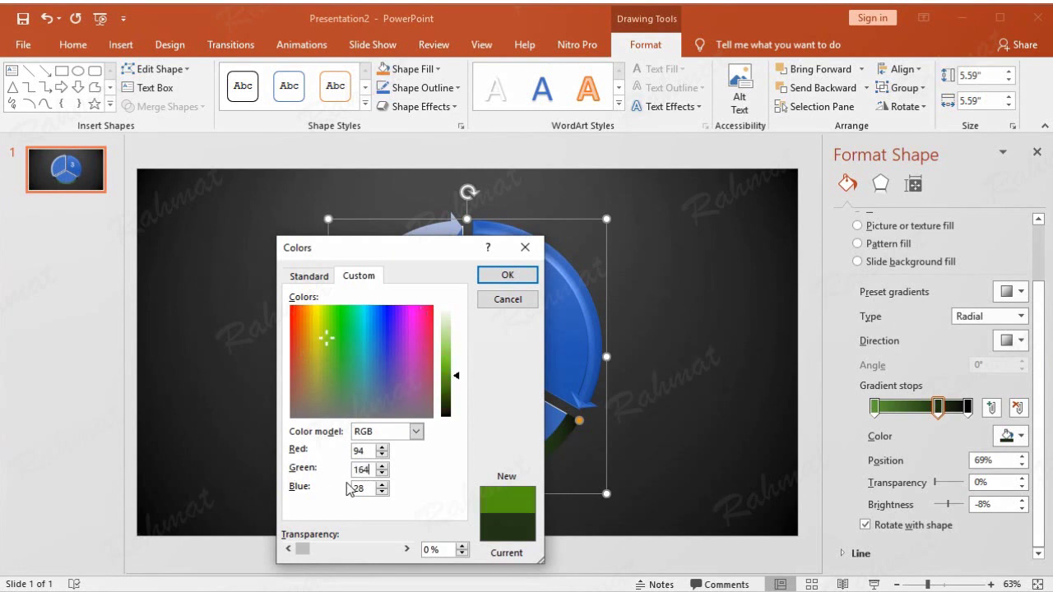
pyautogui.doubleClick(368, 490)
pyautogui.write('48')
pyautogui.click(493, 280)
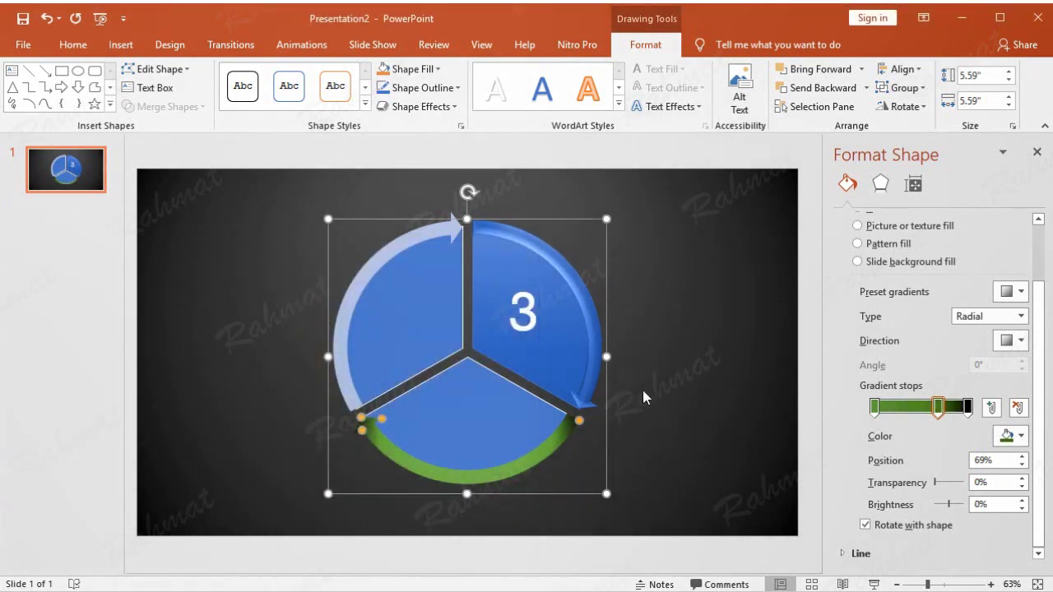
# Set the 100% gradient stop's colour to custom RGB 89, 155, 45
pyautogui.click(970, 407)
pyautogui.moveTo(982, 504); pyautogui.dragTo(938, 504)
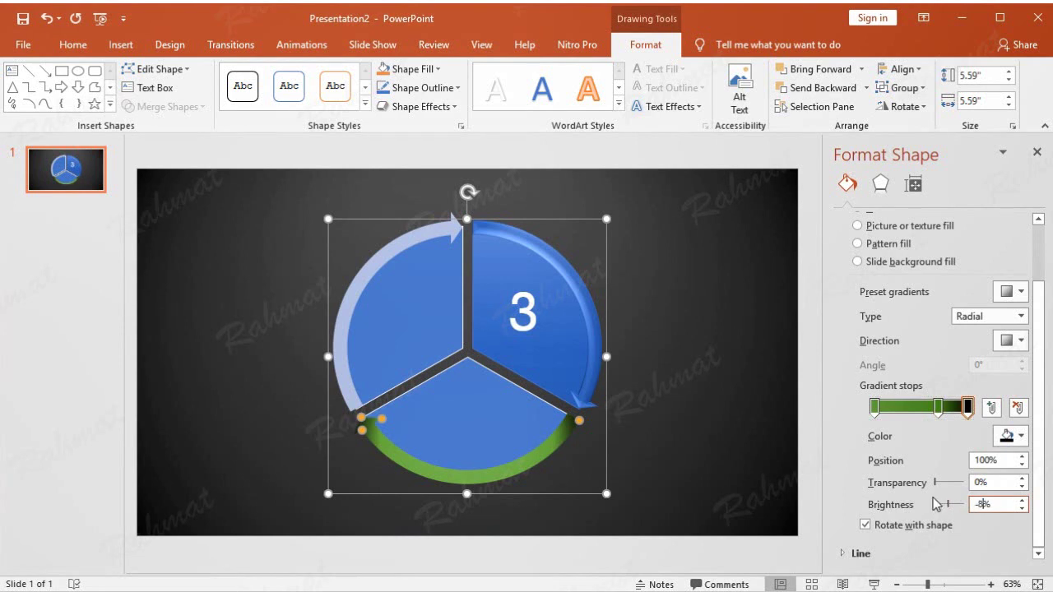
pyautogui.click(1020, 437)
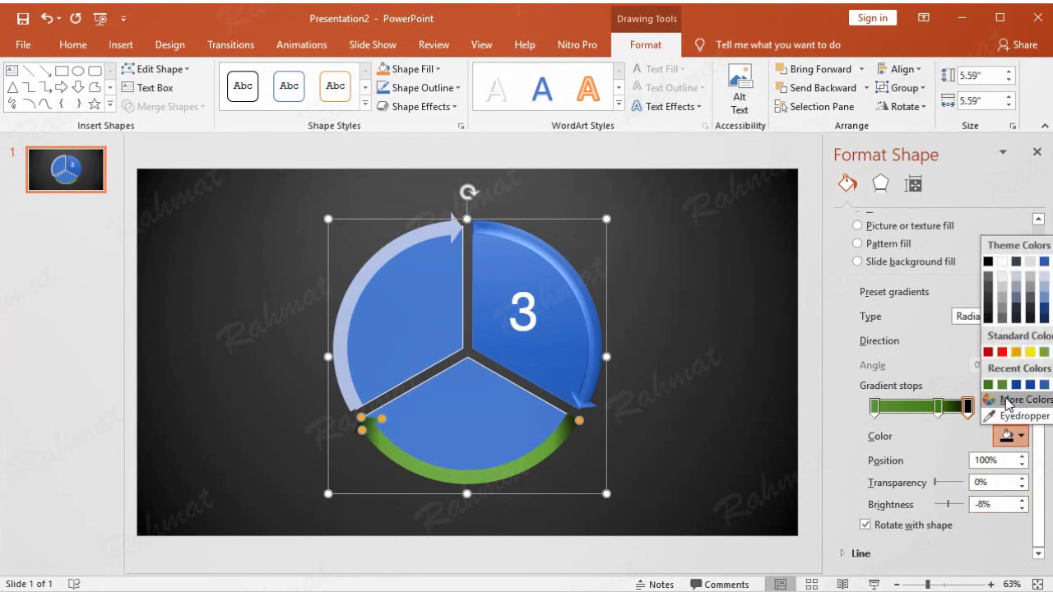
pyautogui.click(1008, 401)
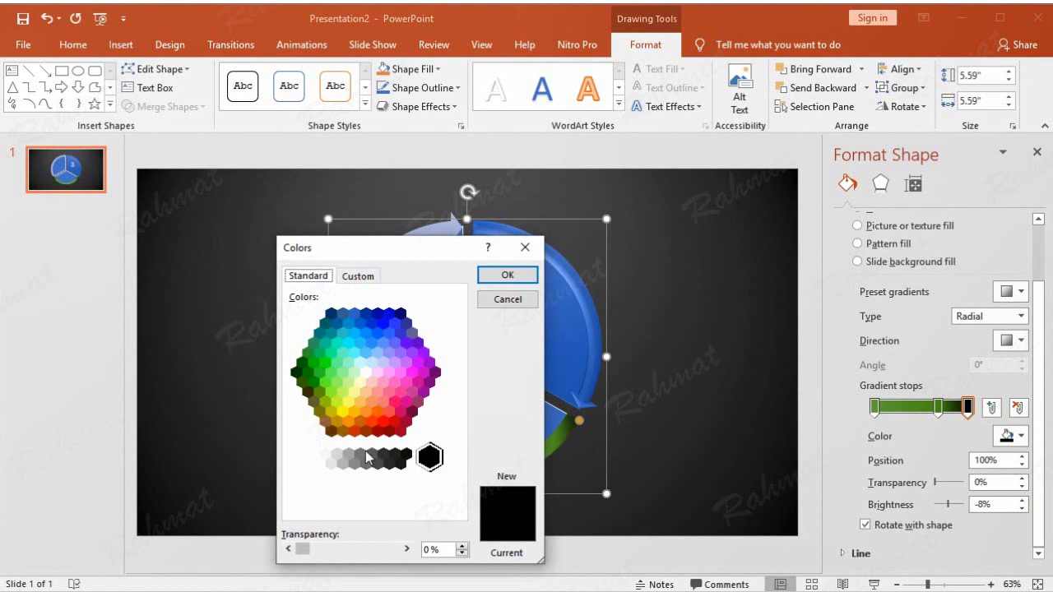
pyautogui.click(360, 276)
pyautogui.moveTo(364, 451); pyautogui.dragTo(274, 452)
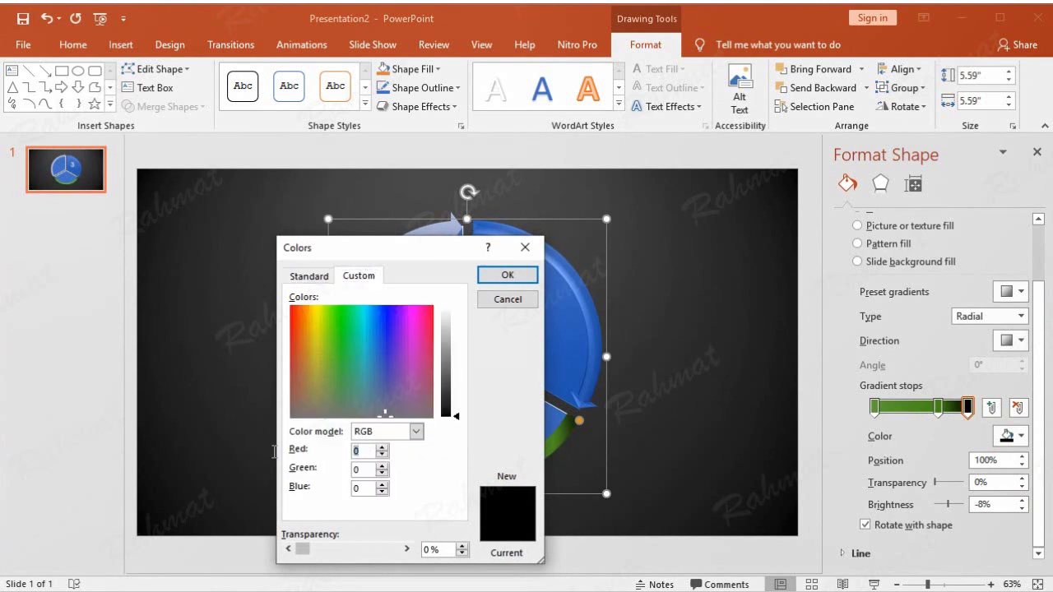
pyautogui.write('89')
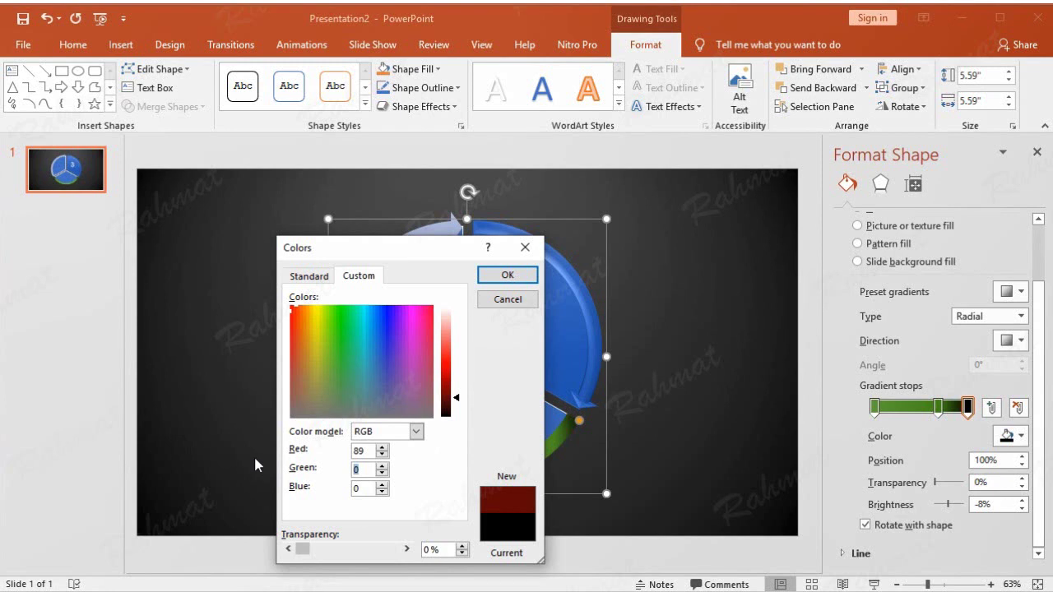
pyautogui.write('155')
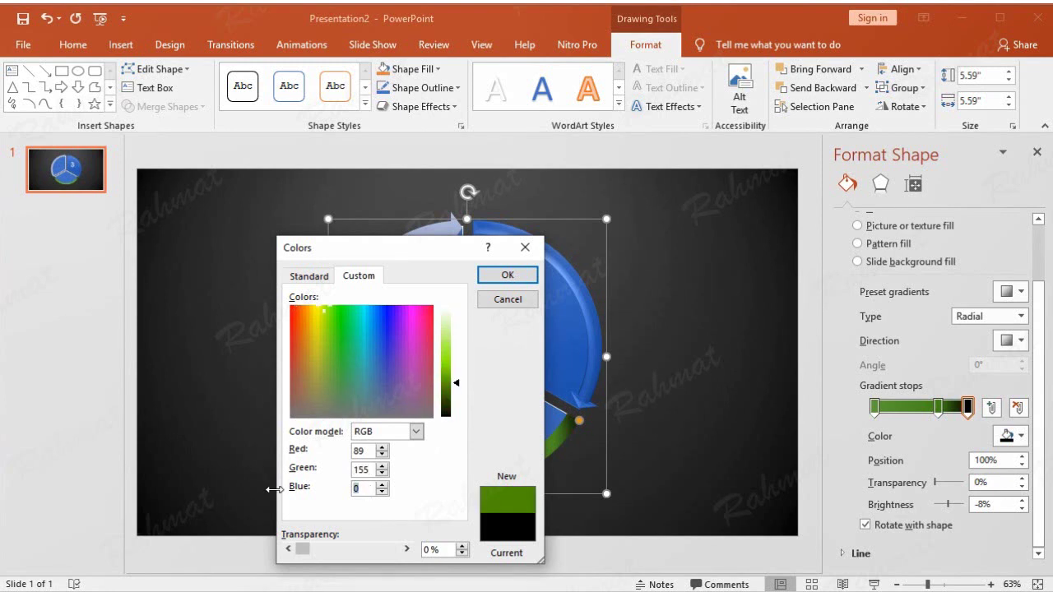
pyautogui.write('5')
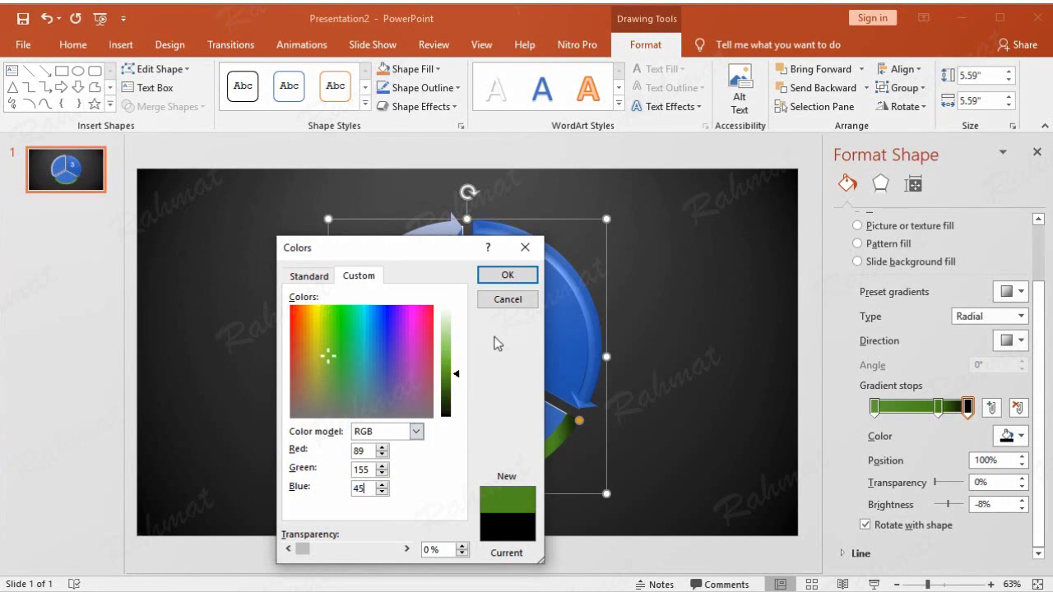
pyautogui.click(508, 275)
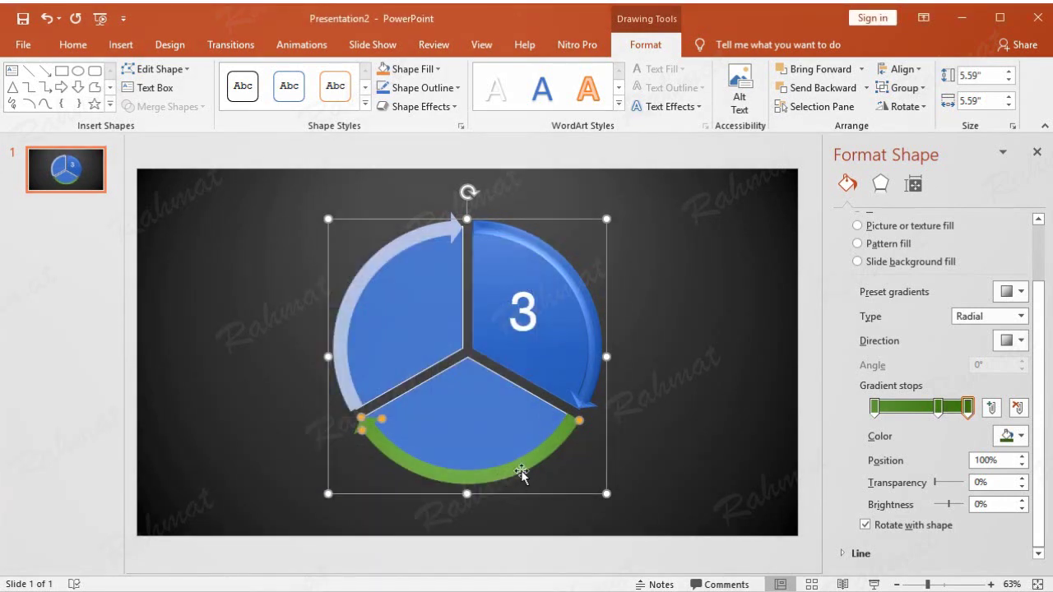
# Apply a top bevel to the green arrow, 15 pt wide and 3 pt high
pyautogui.click(428, 106)
pyautogui.moveTo(451, 318)
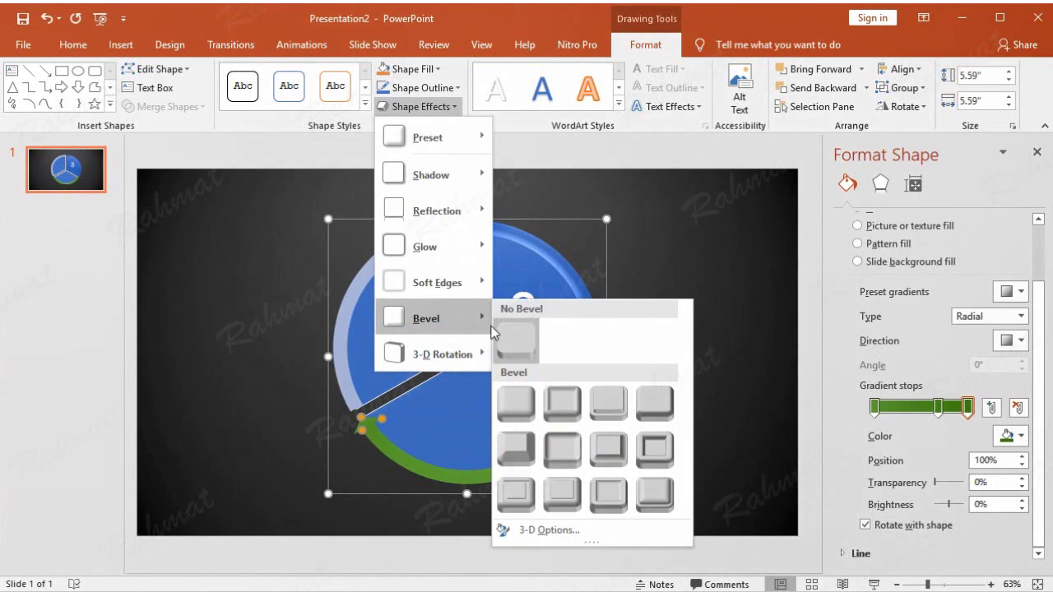
pyautogui.click(562, 531)
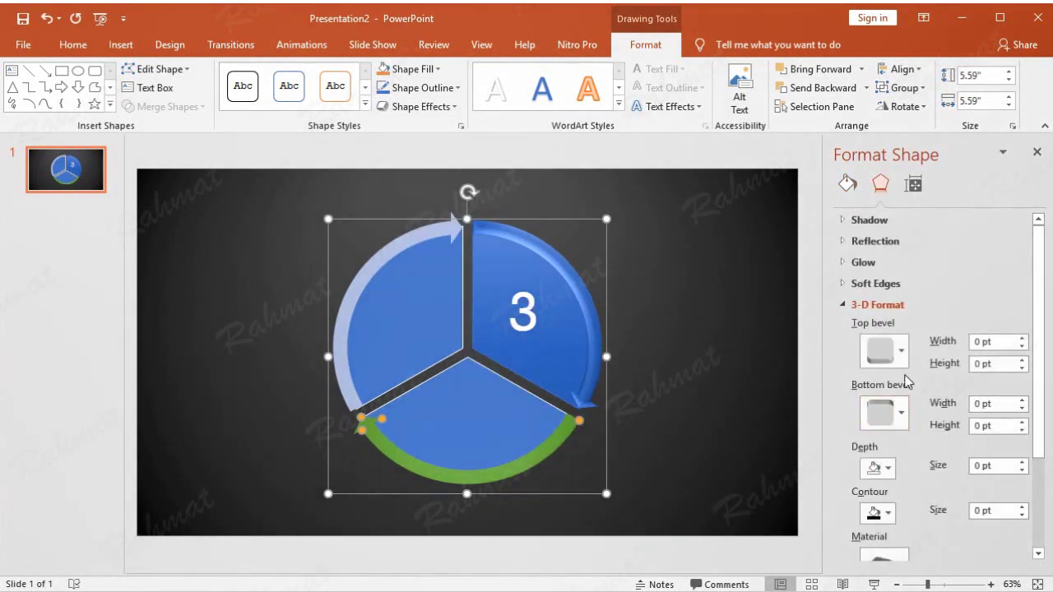
pyautogui.click(889, 354)
pyautogui.click(886, 470)
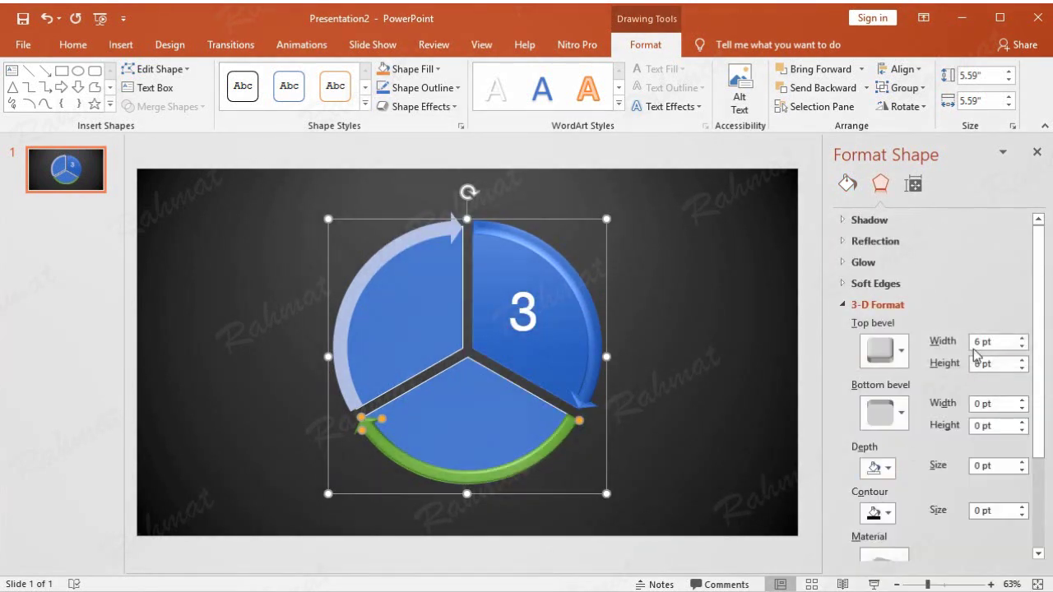
pyautogui.doubleClick(978, 341)
pyautogui.write('15')
pyautogui.press('Return')
pyautogui.doubleClick(979, 363)
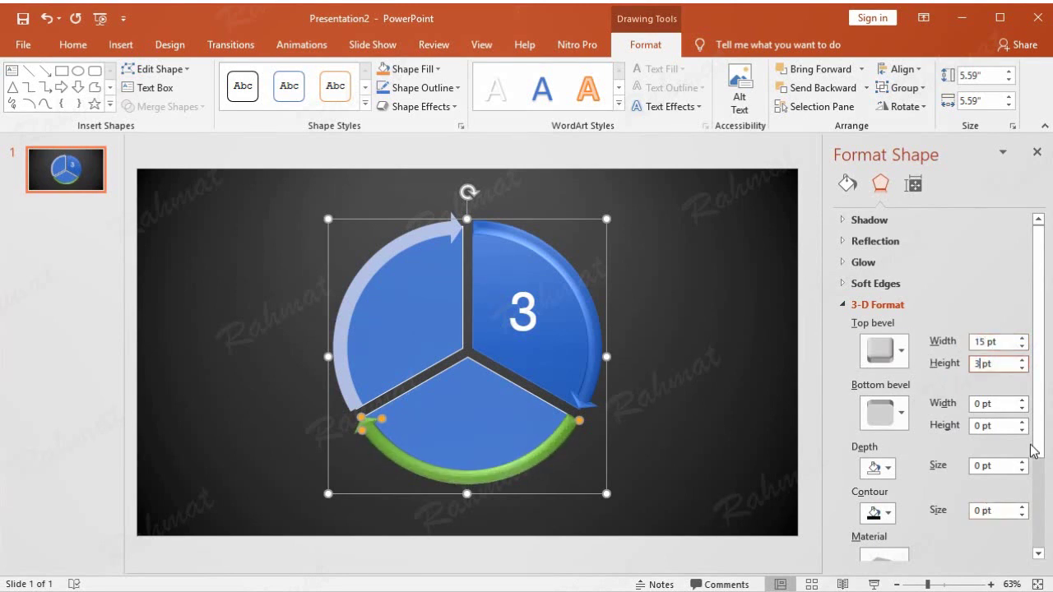
# Set the lighting angle to 145°, pick a new material and a neutral lighting preset
pyautogui.scroll(-1, 1043, 481)
pyautogui.scroll(-3, 1043, 481)
pyautogui.doubleClick(979, 481)
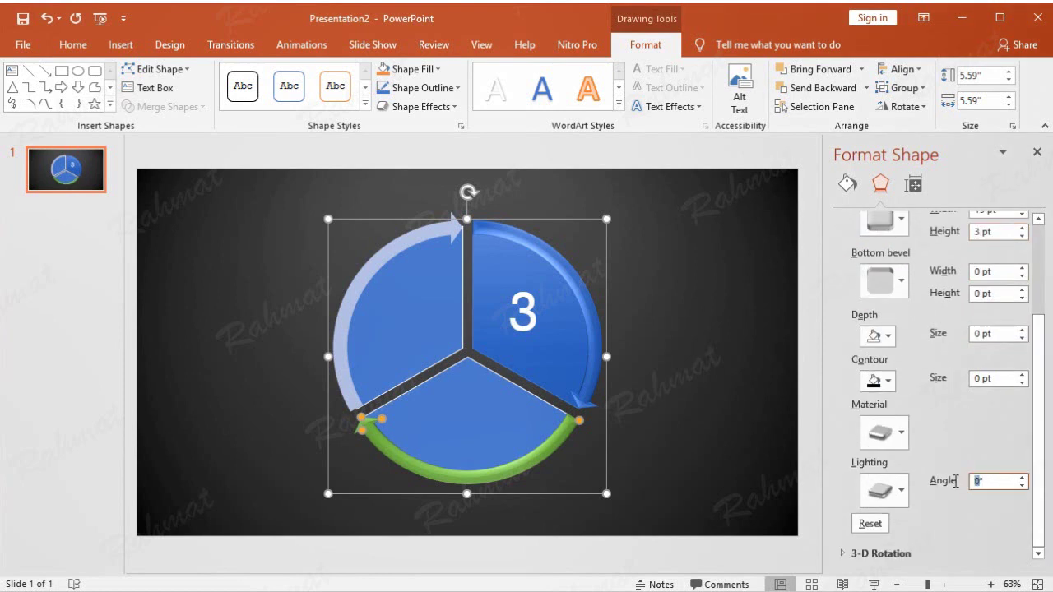
pyautogui.write('145')
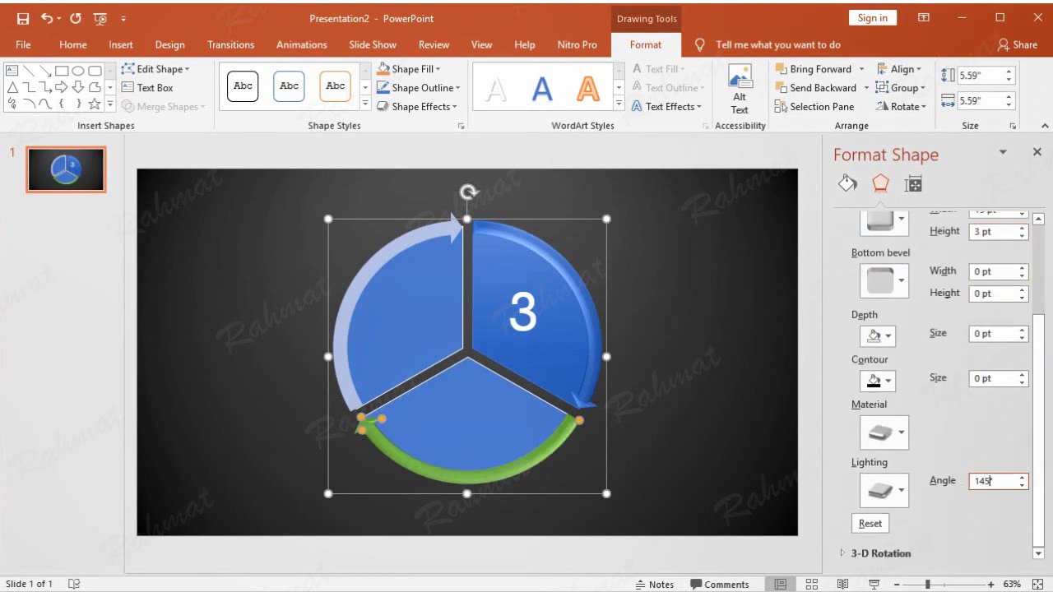
pyautogui.click(901, 432)
pyautogui.click(937, 278)
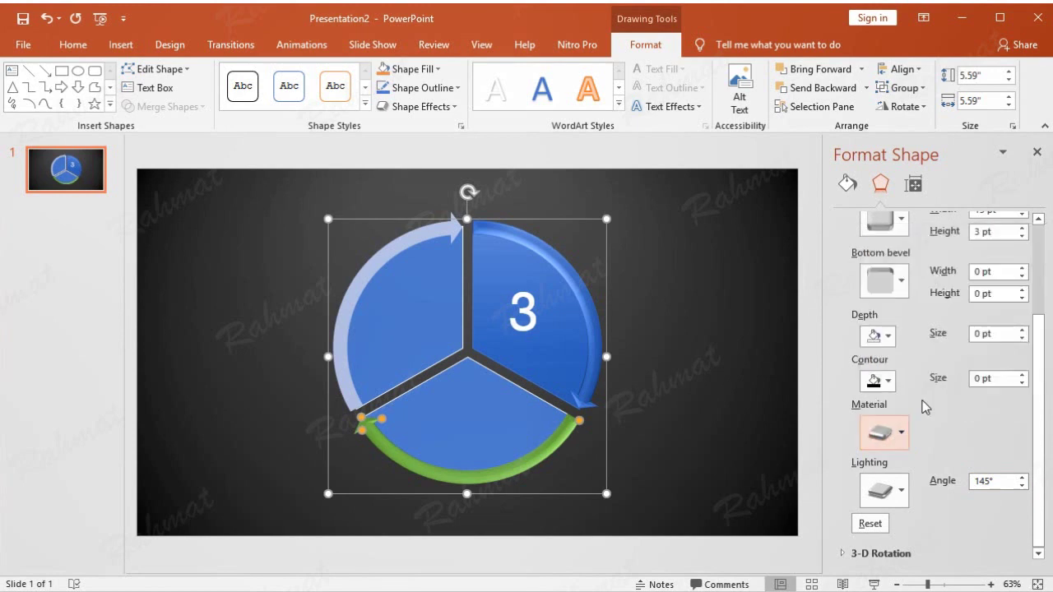
pyautogui.click(901, 490)
pyautogui.click(925, 237)
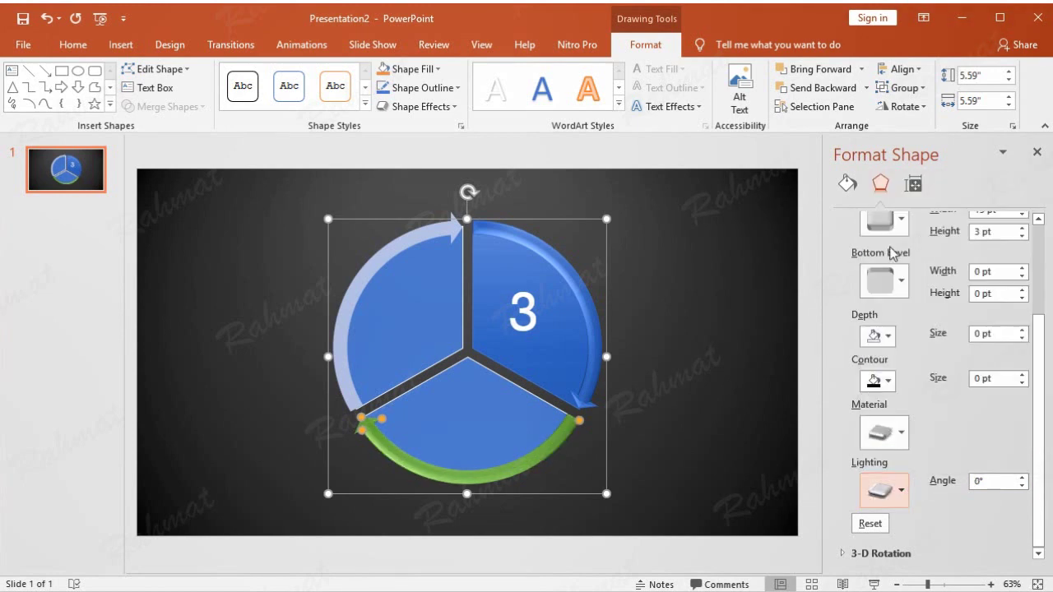
pyautogui.click(500, 405)
pyautogui.moveTo(497, 407)
pyautogui.mouseDown()
pyautogui.moveTo(503, 376)
pyautogui.moveTo(472, 340)
pyautogui.mouseUp()
pyautogui.click(45, 18)
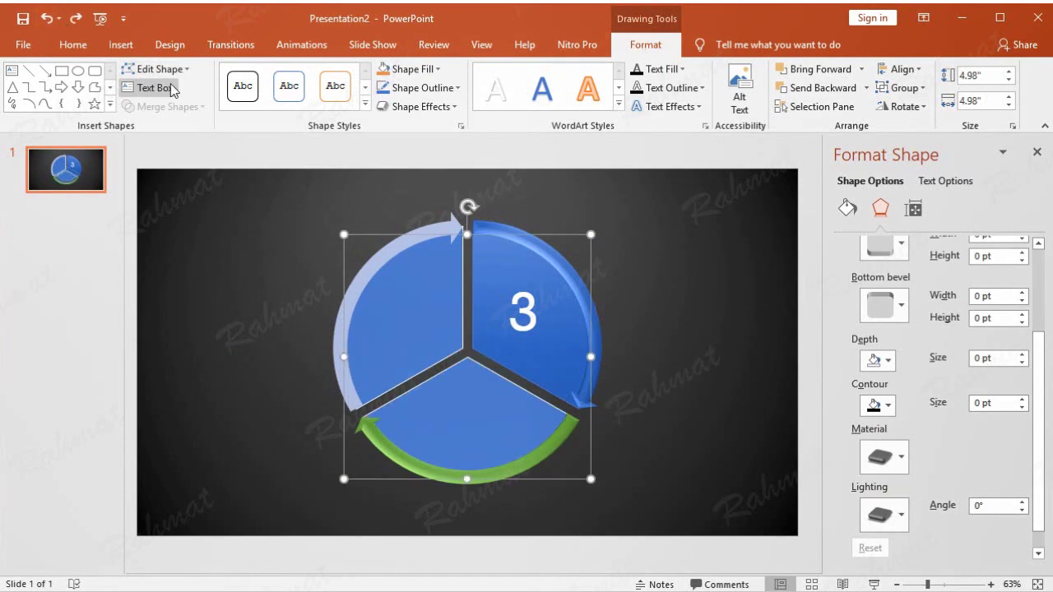
# Apply the green shape style to the bottom segment and label it with an 80 pt '2'
pyautogui.click(365, 104)
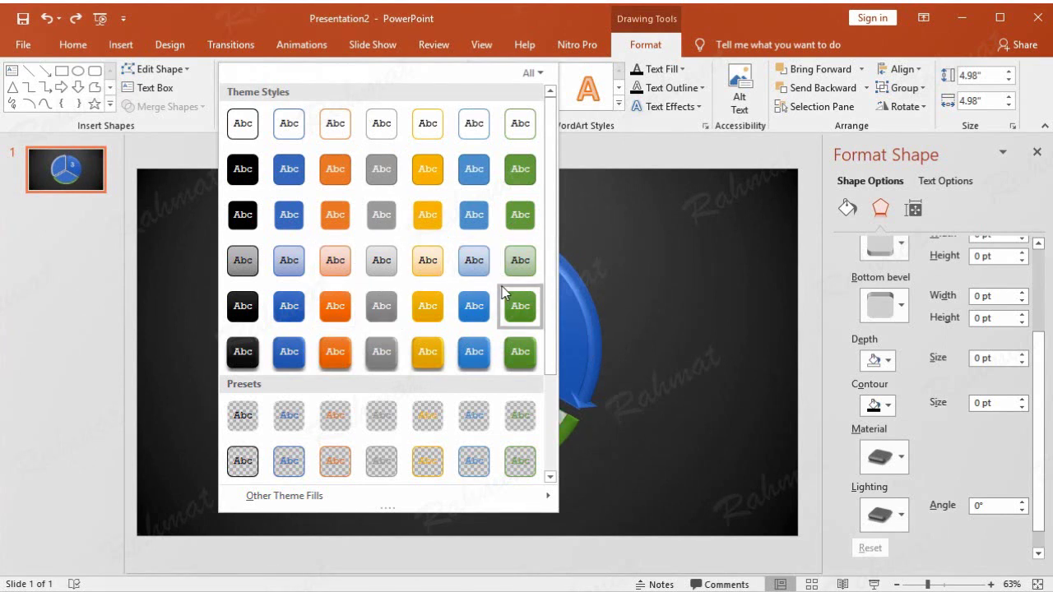
pyautogui.click(515, 308)
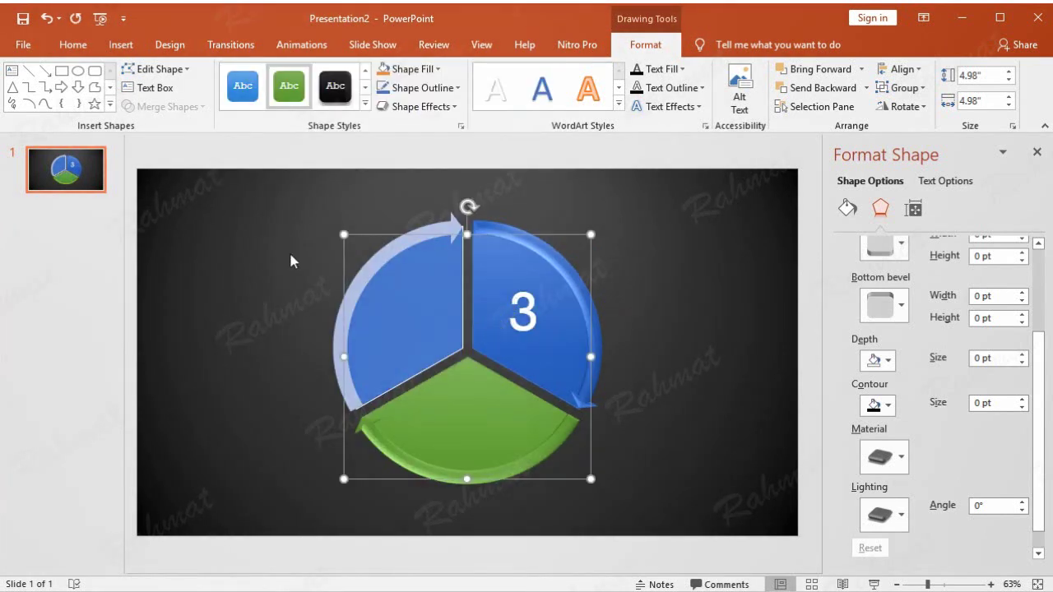
pyautogui.click(167, 92)
pyautogui.click(473, 425)
pyautogui.write('2')
pyautogui.doubleClick(468, 425)
pyautogui.click(74, 45)
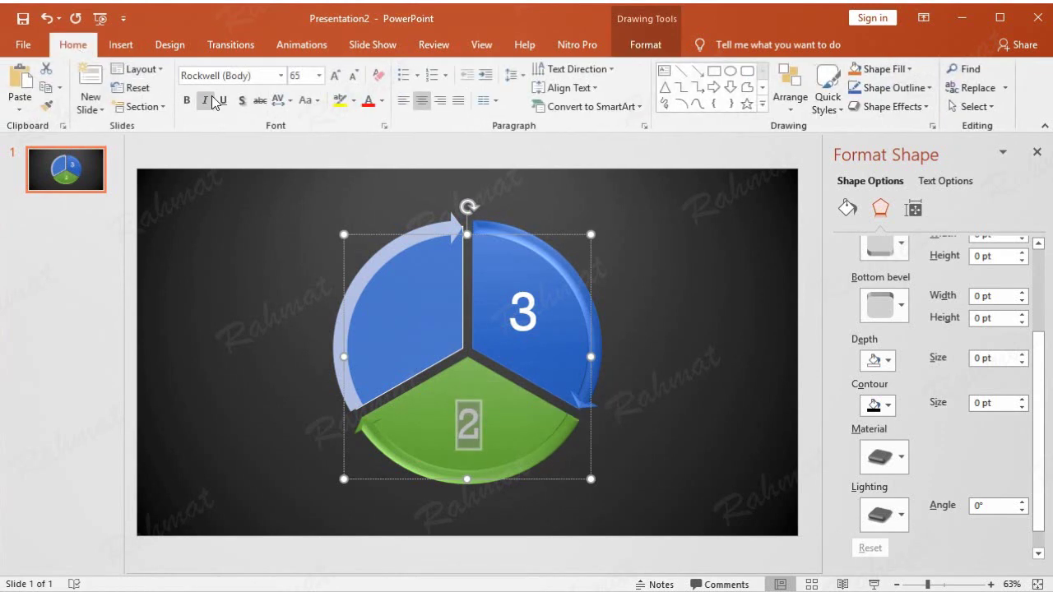
pyautogui.click(319, 74)
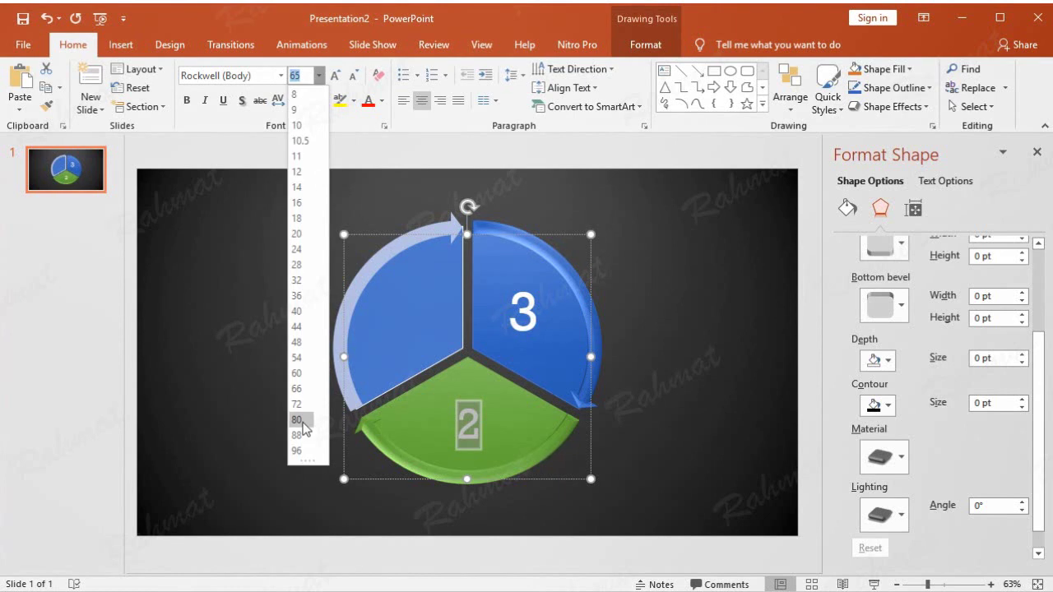
pyautogui.click(298, 419)
pyautogui.click(716, 381)
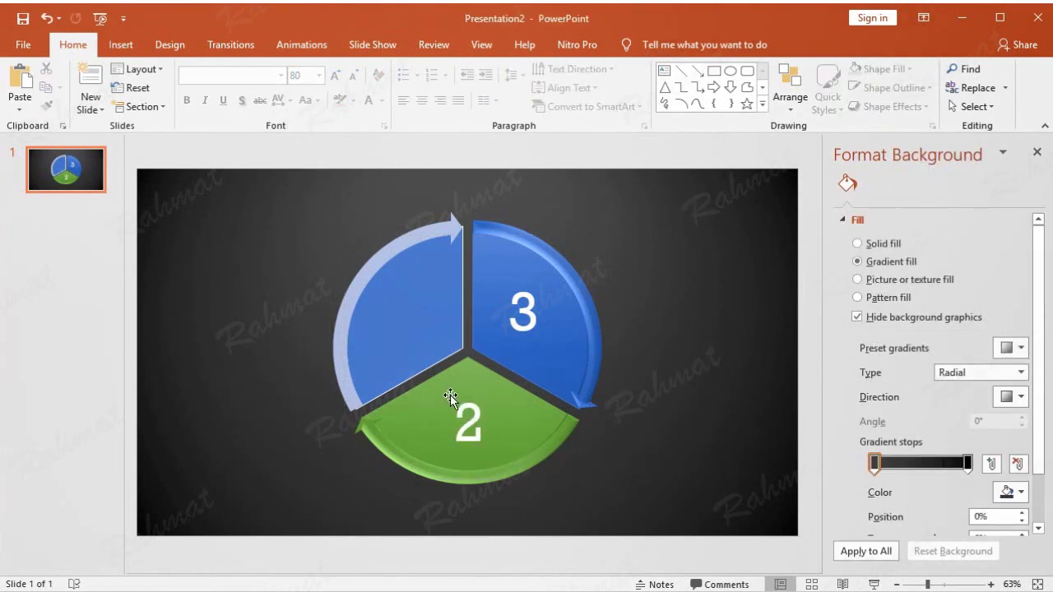
# Switch the left arrow's fill to a gradient
pyautogui.click(395, 248)
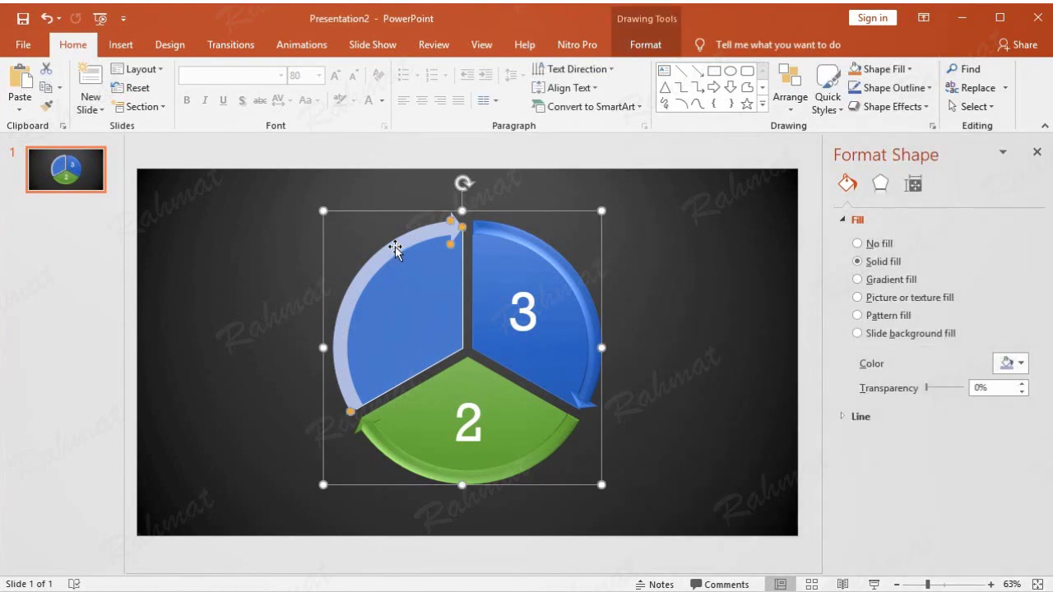
pyautogui.moveTo(395, 246); pyautogui.dragTo(381, 234)
pyautogui.click(46, 18)
pyautogui.click(617, 45)
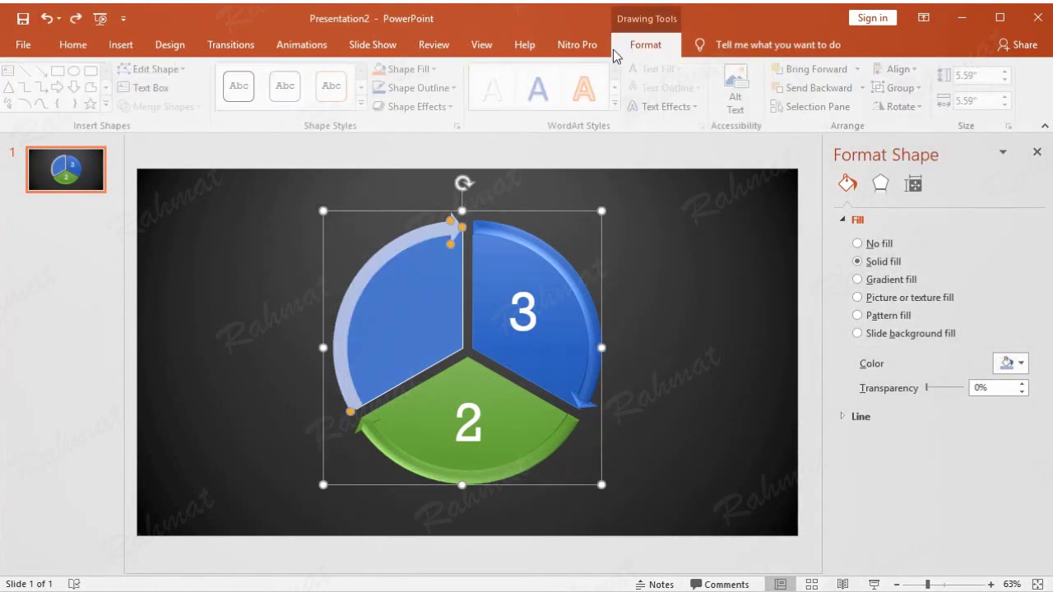
pyautogui.click(871, 281)
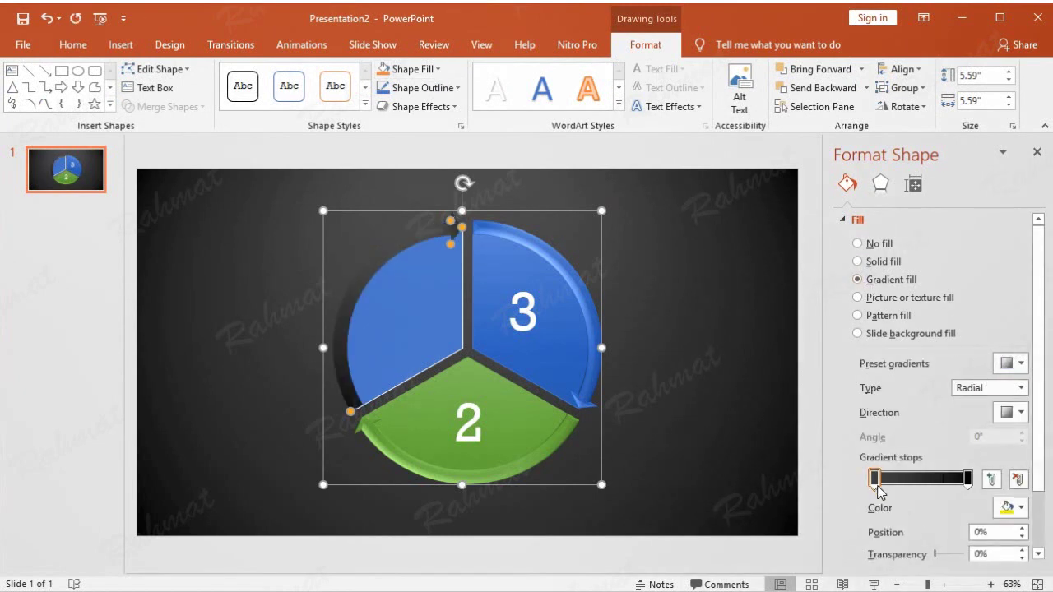
pyautogui.click(1038, 554)
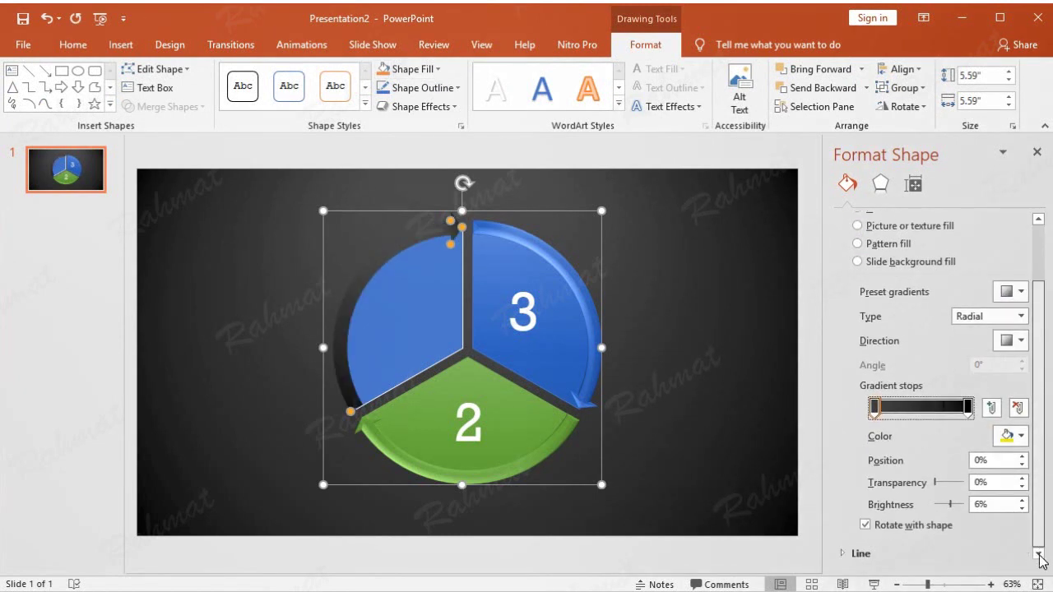
pyautogui.moveTo(985, 504); pyautogui.dragTo(948, 504)
pyautogui.write('4')
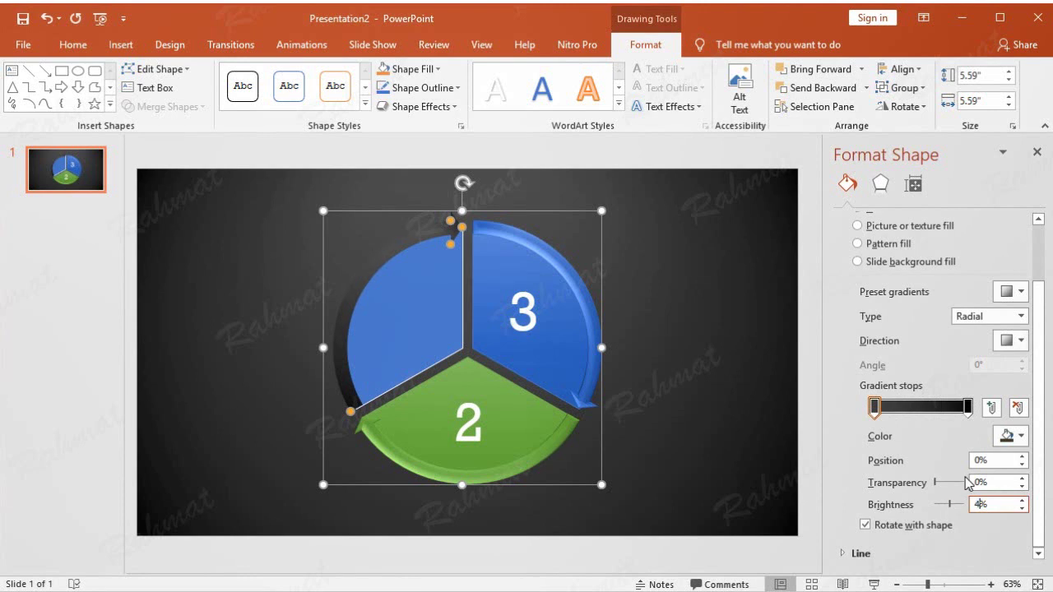
# Set the first gradient stop to orange RGB 247, 135, 6
pyautogui.click(1012, 436)
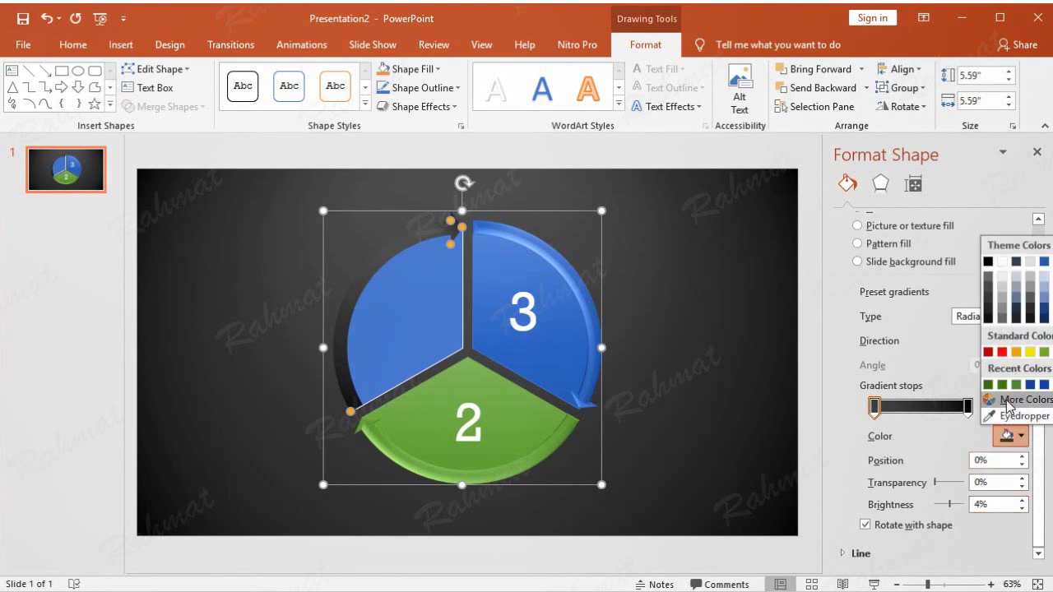
pyautogui.click(1009, 400)
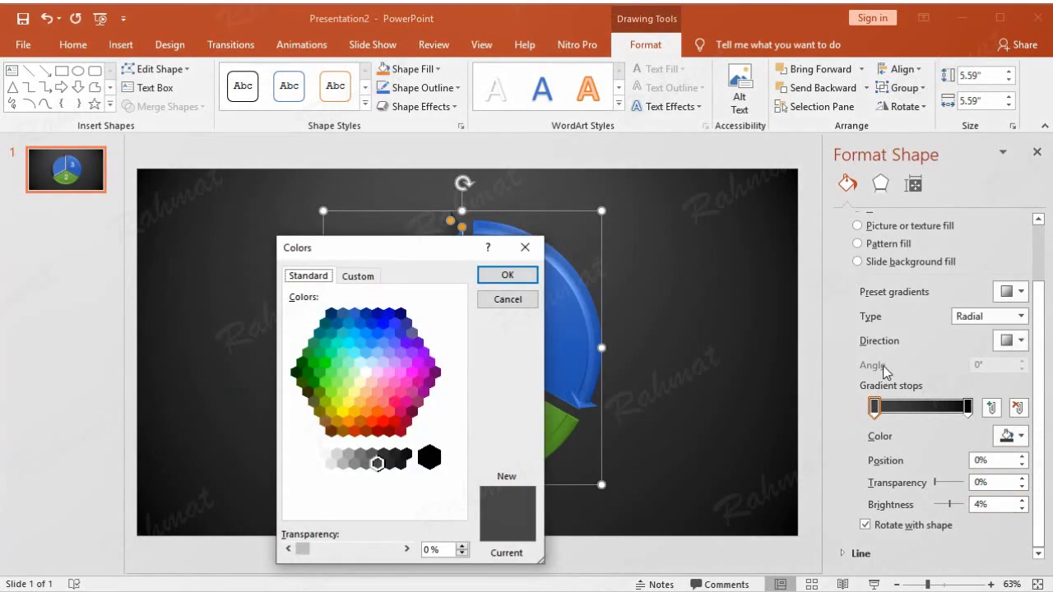
pyautogui.click(358, 275)
pyautogui.click(297, 453)
pyautogui.write('247')
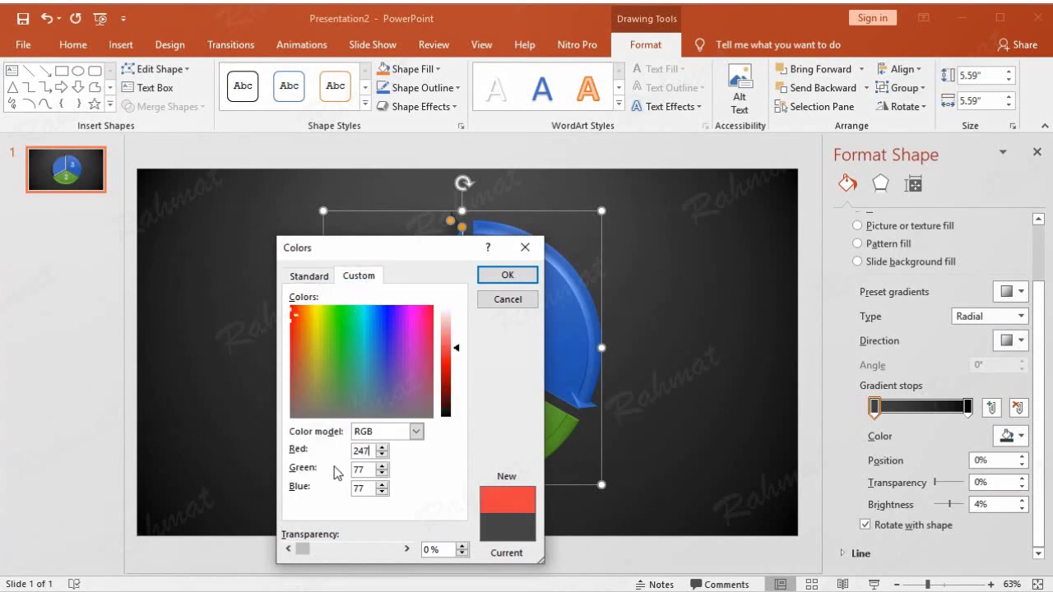
pyautogui.press('Tab')
pyautogui.write('135')
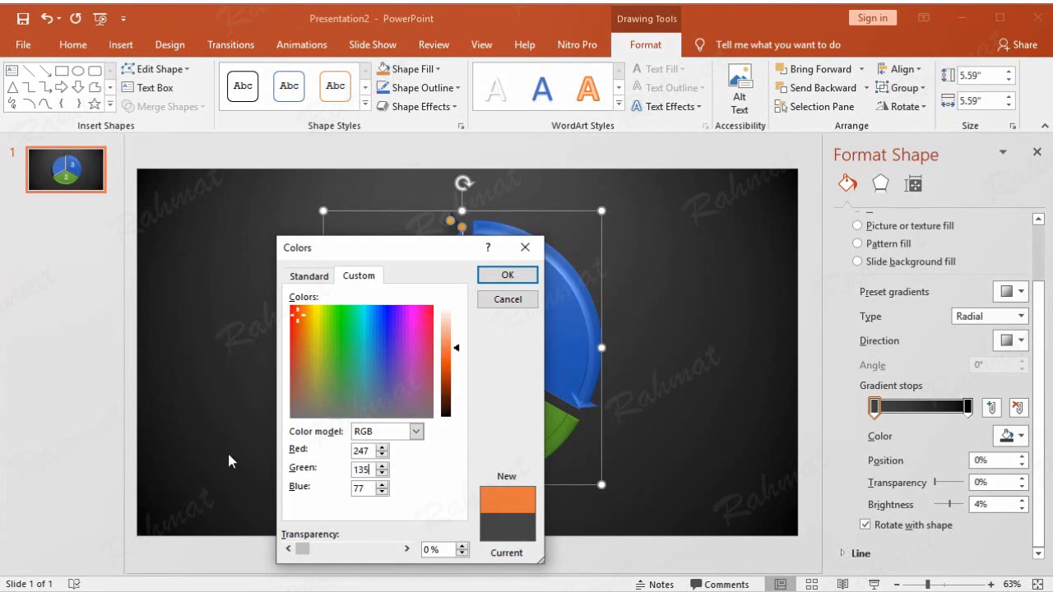
pyautogui.press('Tab')
pyautogui.write('66')
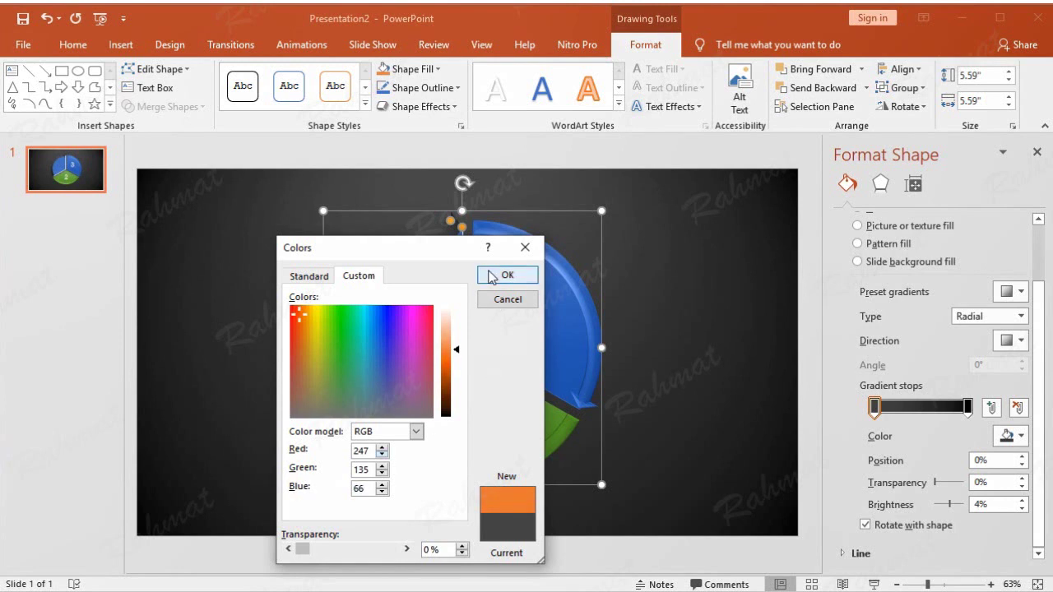
pyautogui.click(491, 277)
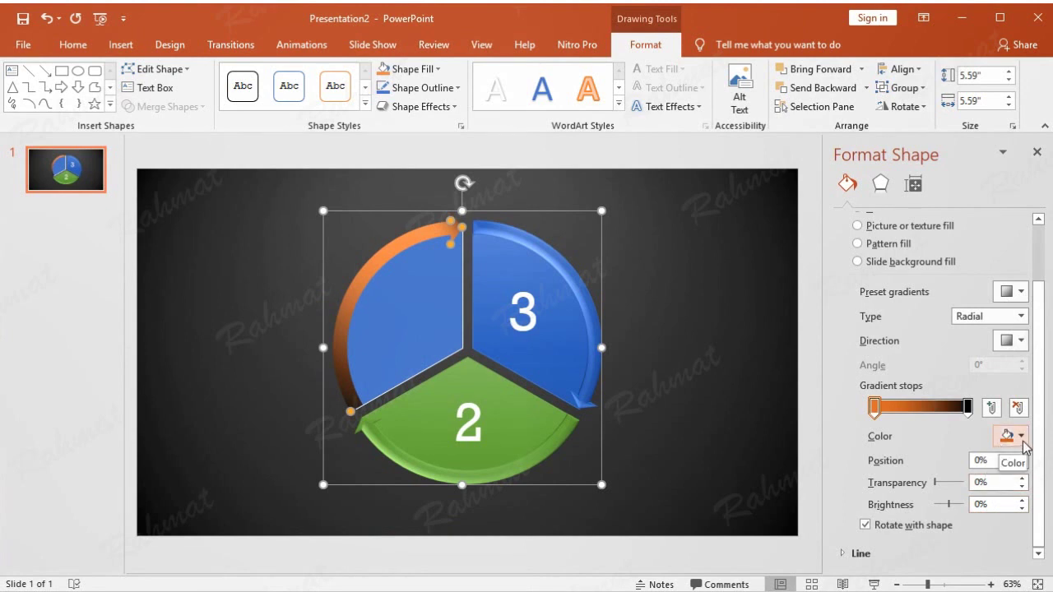
# Add a middle gradient stop at 69% and enter deeper orange RGB 244, 101, 4
pyautogui.doubleClick(981, 507)
pyautogui.write('4')
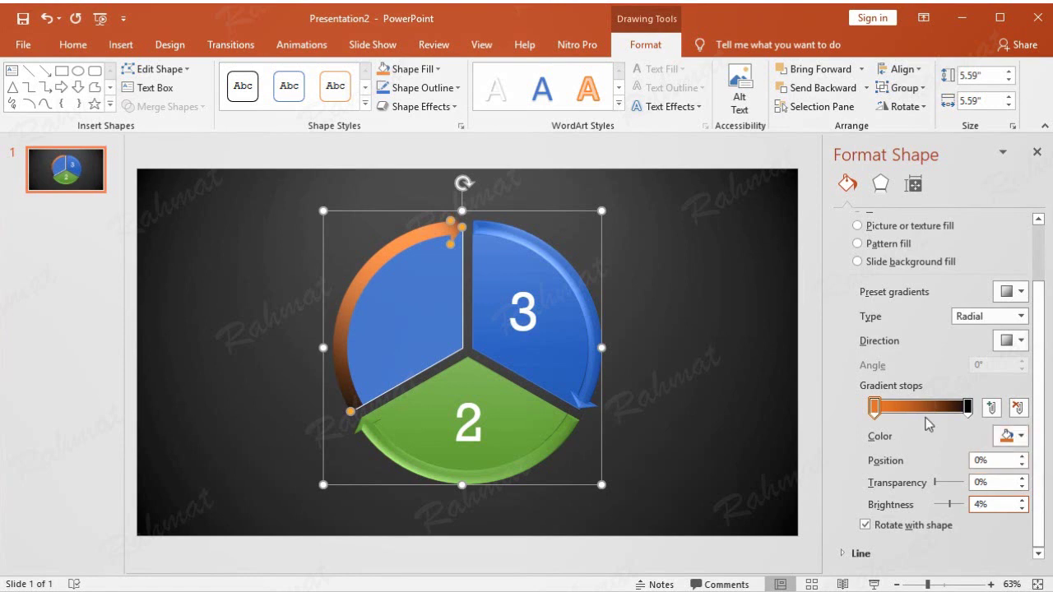
pyautogui.click(875, 407)
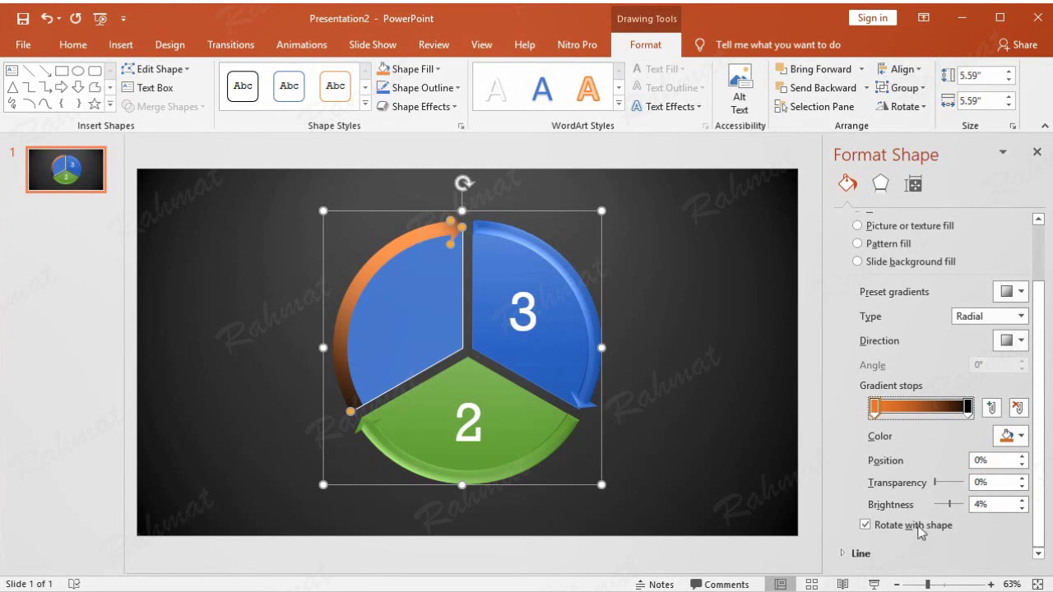
pyautogui.moveTo(968, 406); pyautogui.dragTo(940, 409)
pyautogui.click(986, 460)
pyautogui.press('Down')
pyautogui.press('Down')
pyautogui.click(940, 405)
pyautogui.moveTo(982, 504); pyautogui.dragTo(946, 503)
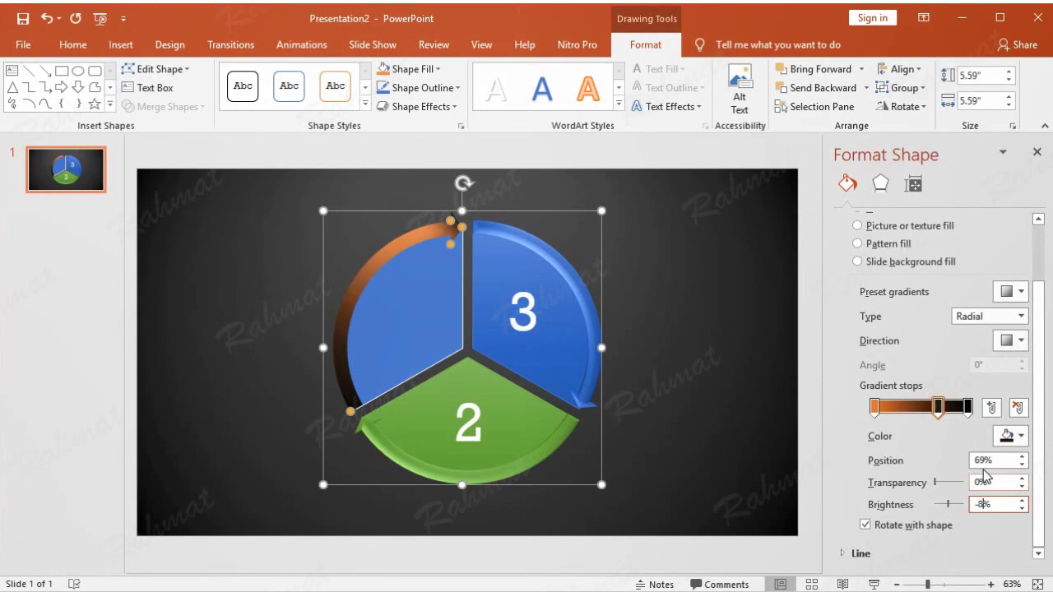
pyautogui.click(1020, 437)
pyautogui.click(1012, 400)
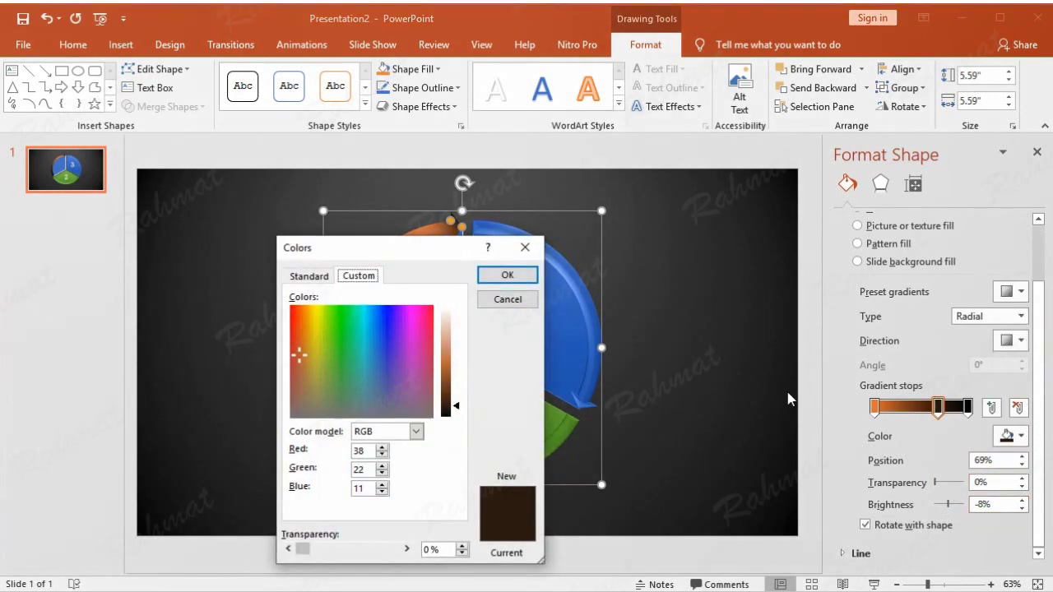
pyautogui.doubleClick(356, 451)
pyautogui.write('2')
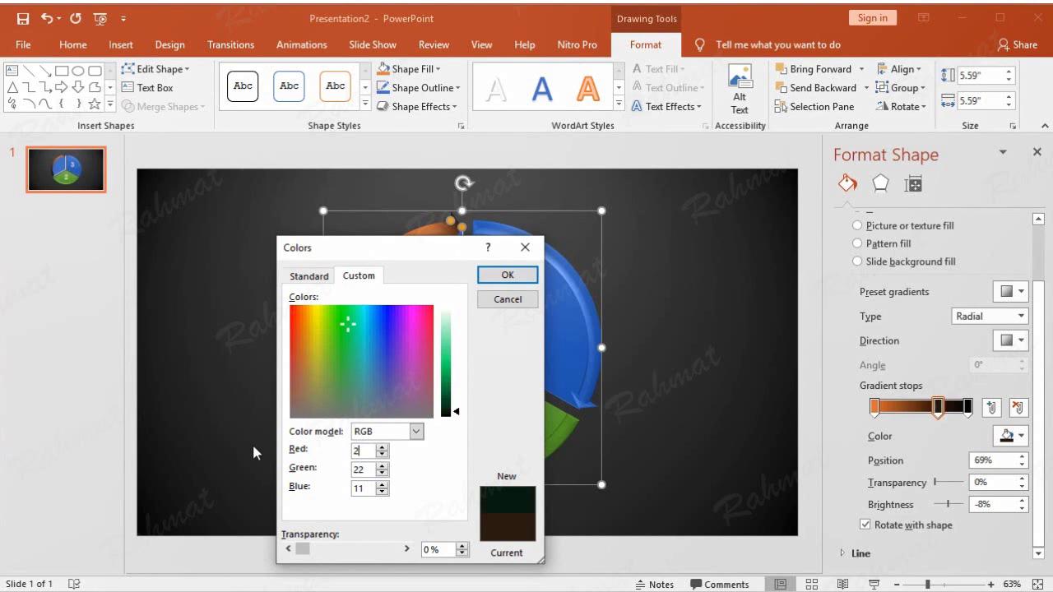
pyautogui.write('44')
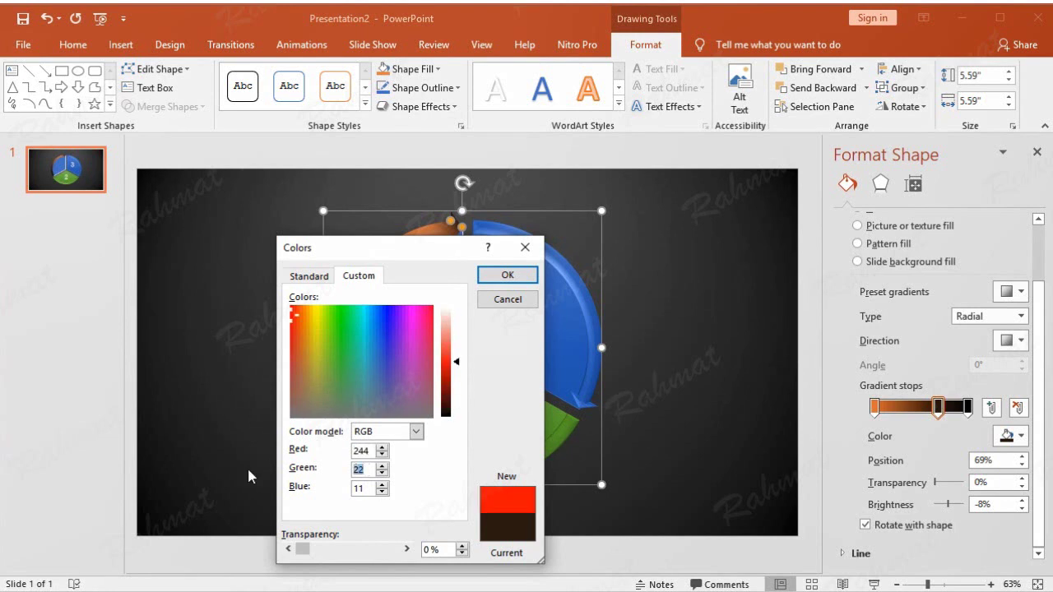
pyautogui.write('10')
pyautogui.write('1')
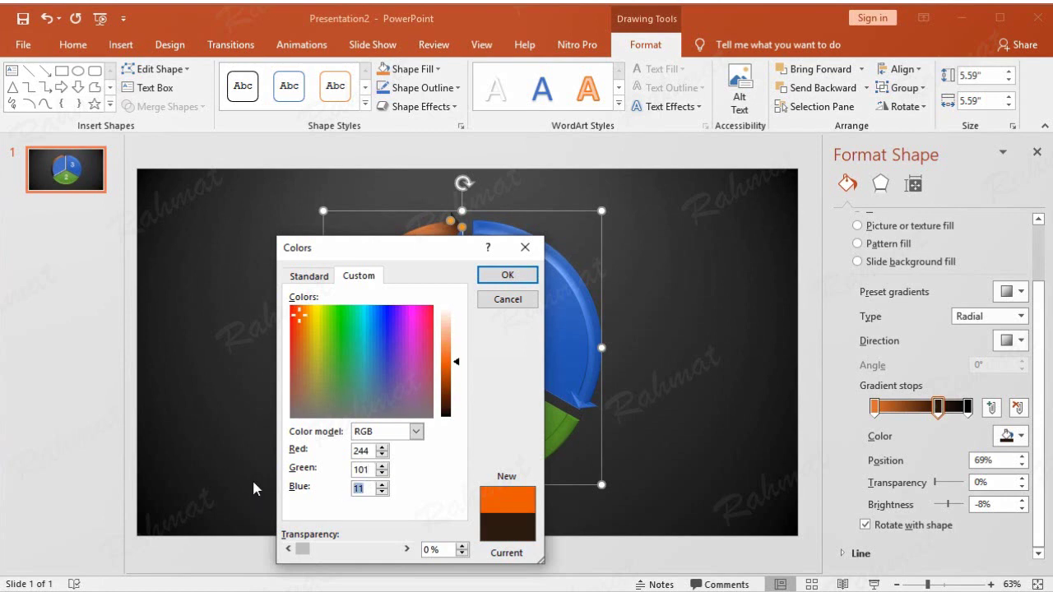
pyautogui.write('4')
# Confirm the 69% stop's orange, then recolour the 100% stop to RGB 219, 98, 6
pyautogui.click(508, 277)
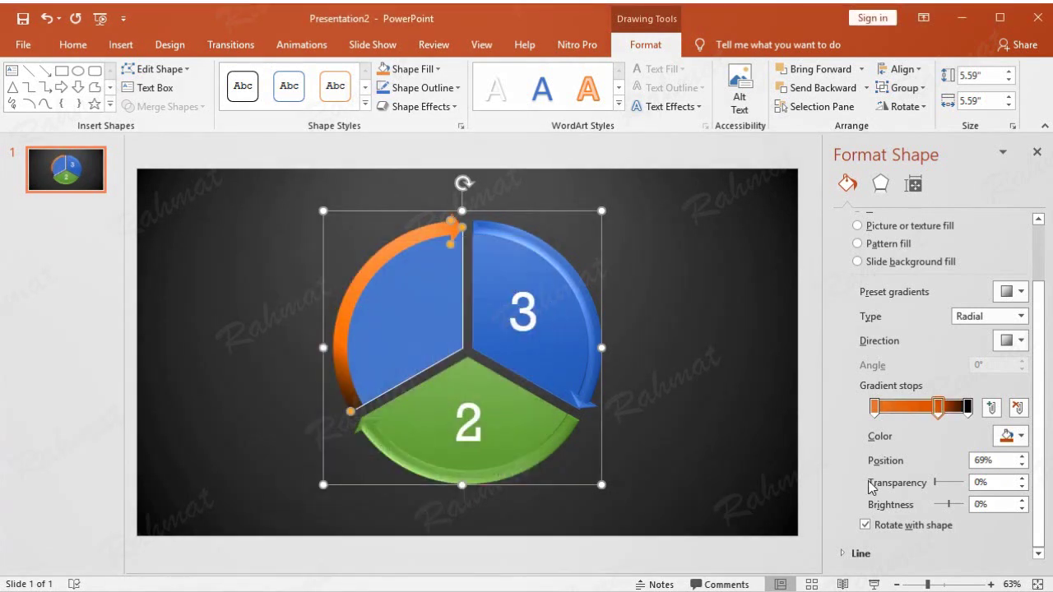
pyautogui.click(969, 406)
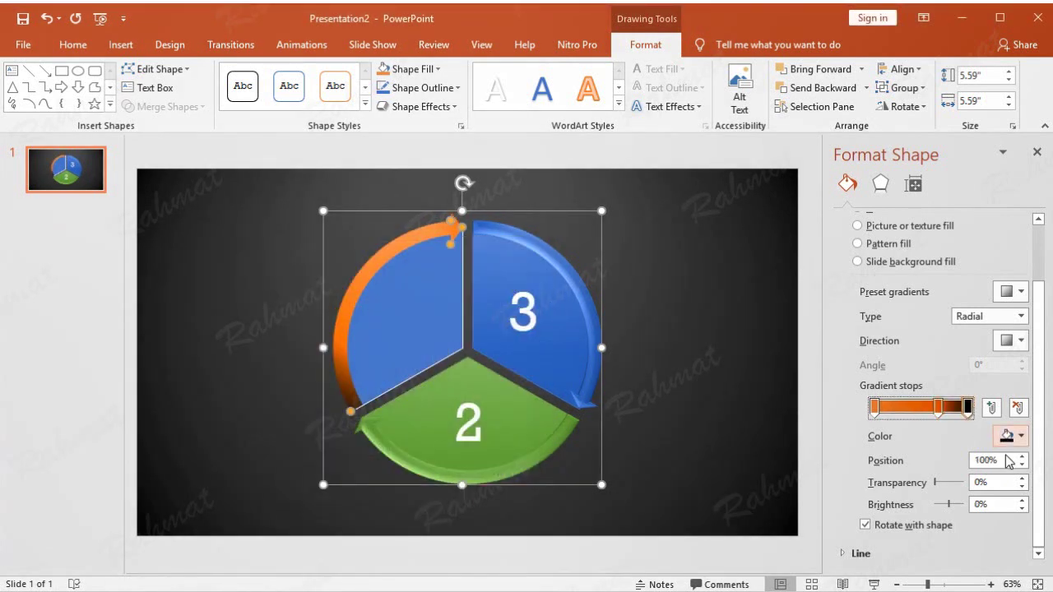
pyautogui.click(982, 505)
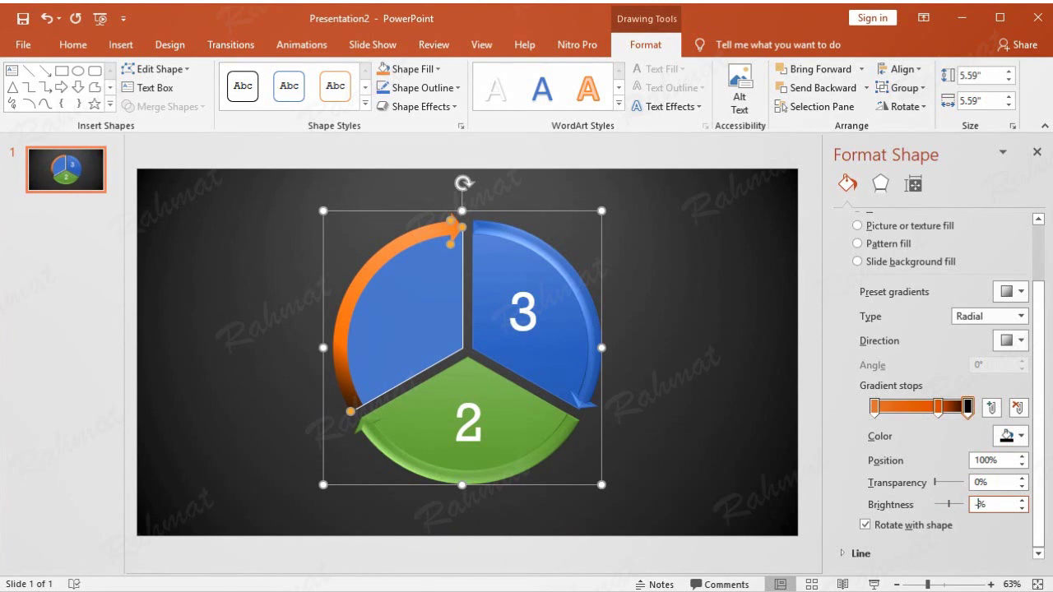
pyautogui.write('-8')
pyautogui.click(1021, 436)
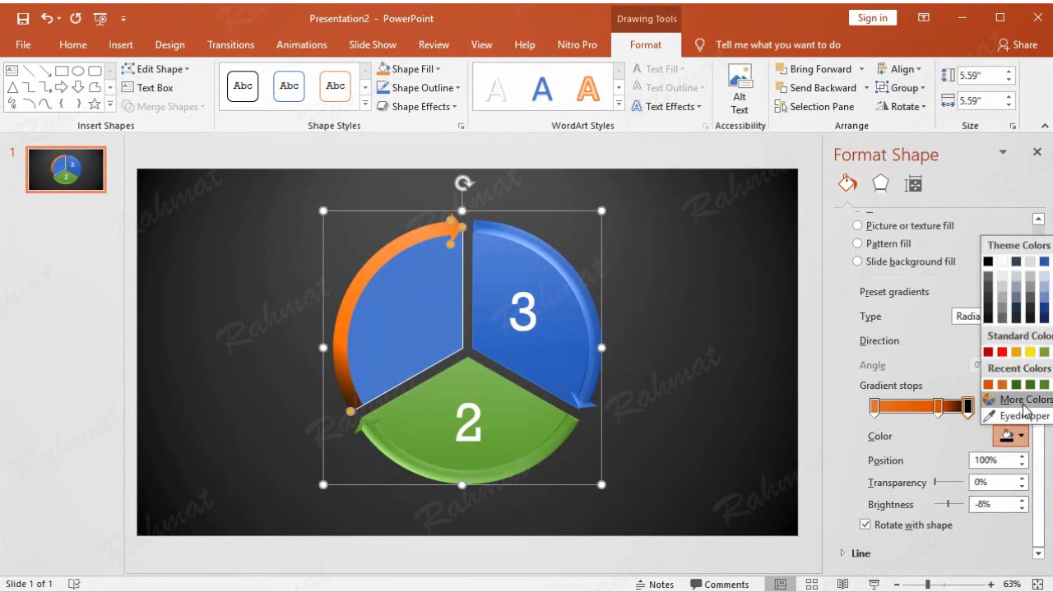
pyautogui.click(994, 403)
pyautogui.click(362, 276)
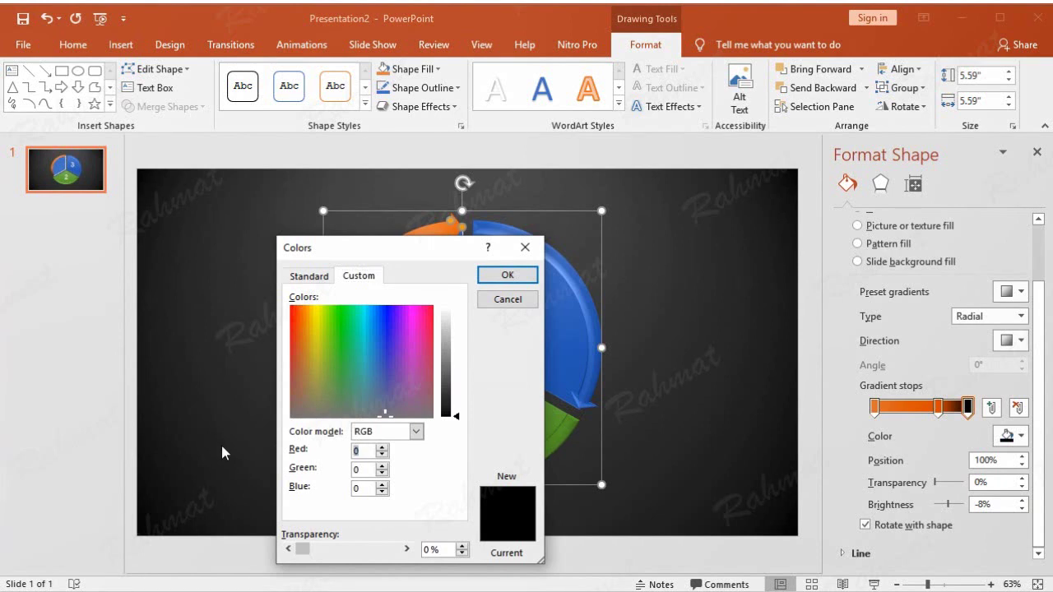
pyautogui.write('219')
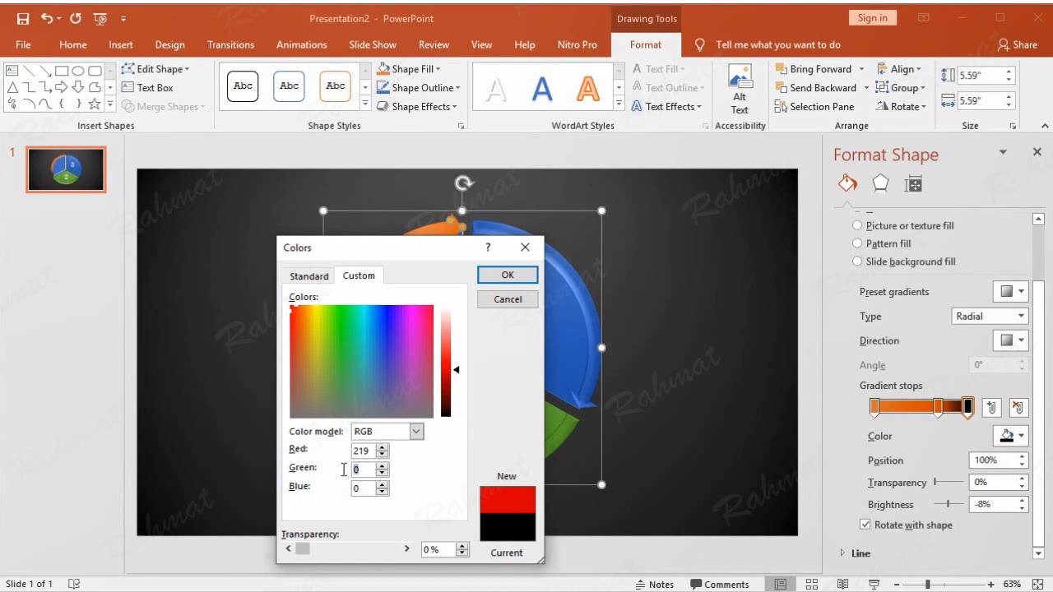
pyautogui.write('98')
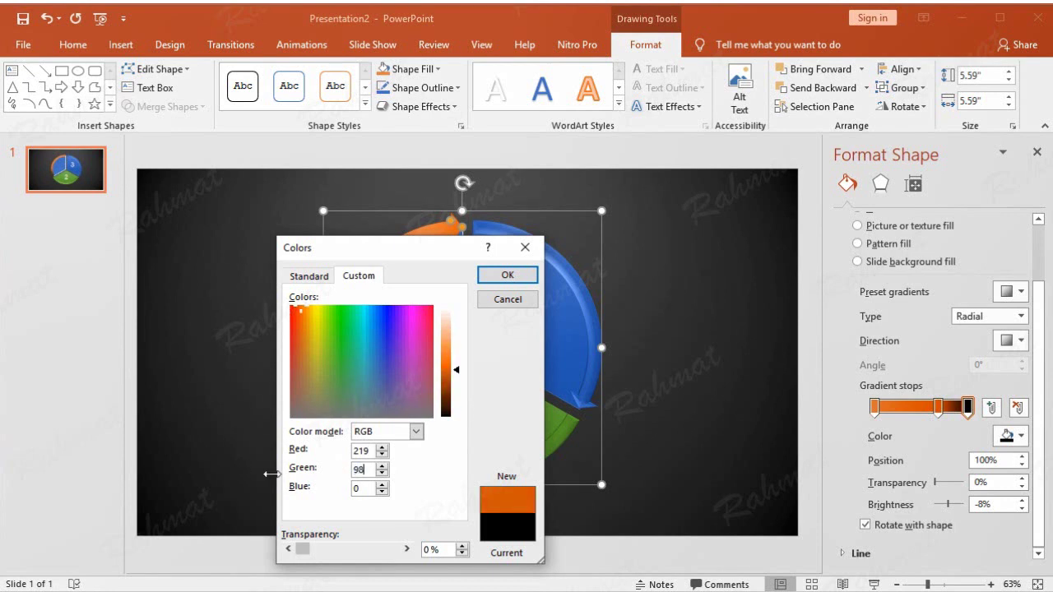
pyautogui.write('6')
pyautogui.click(510, 275)
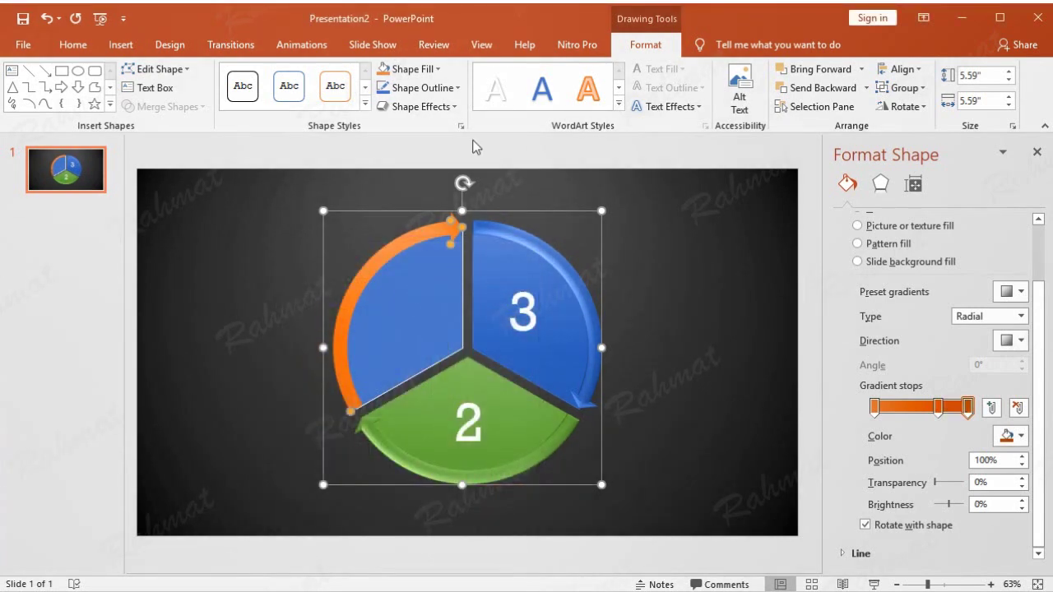
# Give the orange arc a top bevel 15 pt wide and 3 pt high
pyautogui.click(444, 106)
pyautogui.moveTo(478, 319)
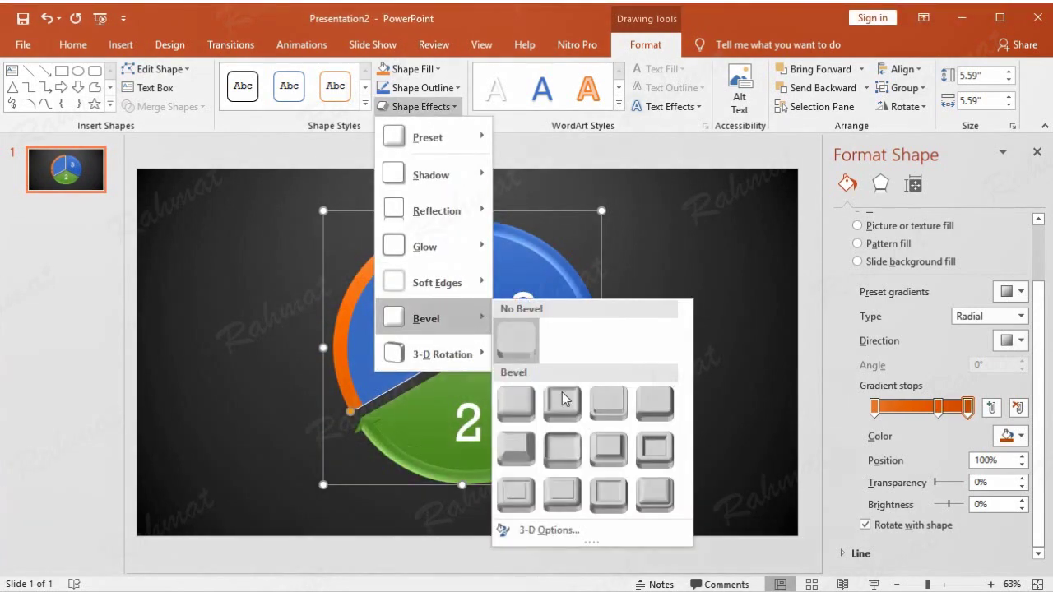
pyautogui.click(560, 530)
pyautogui.click(899, 360)
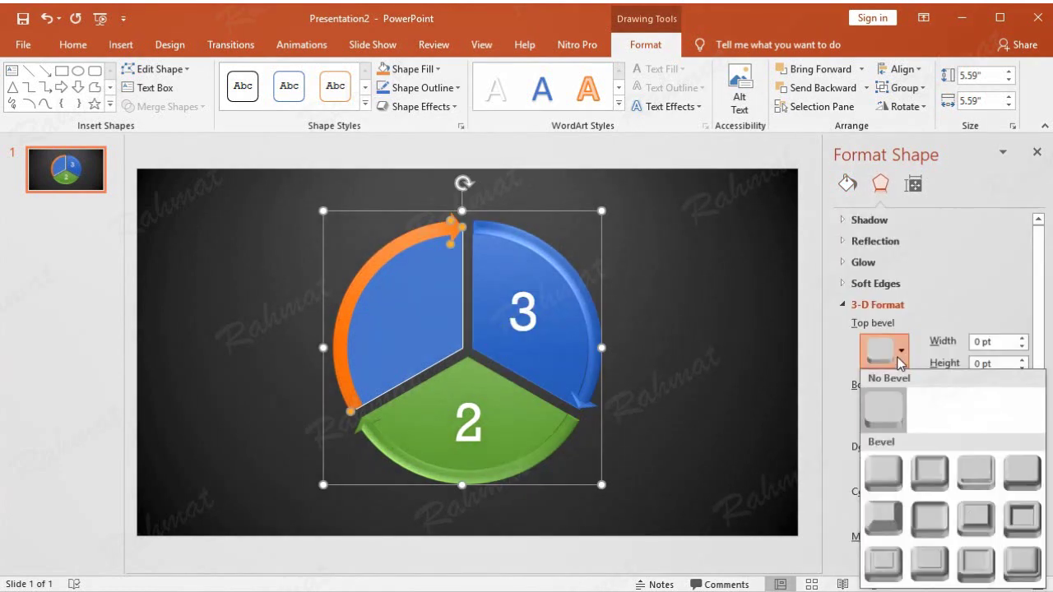
pyautogui.click(884, 473)
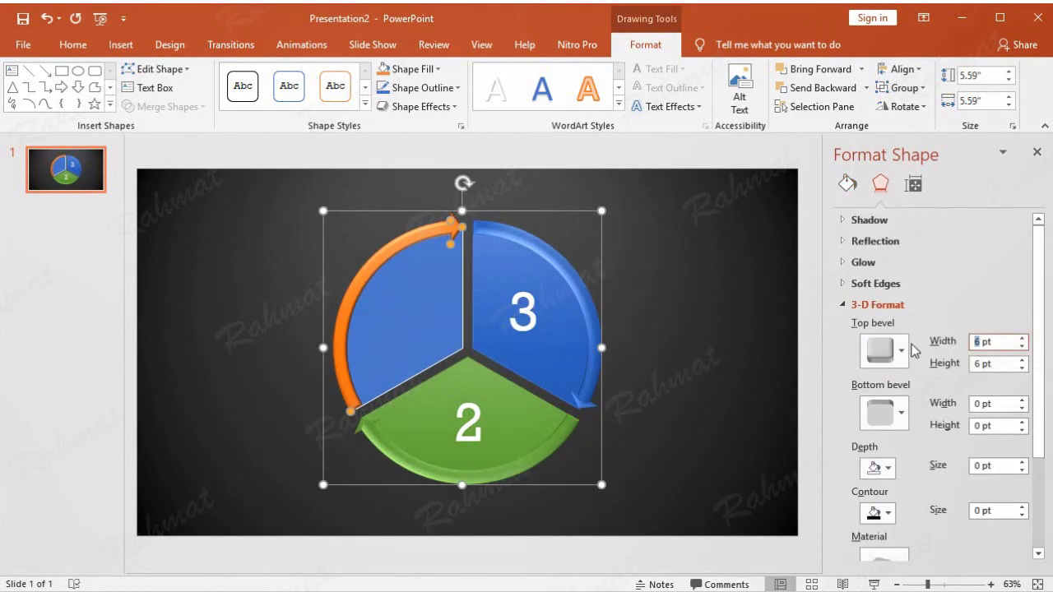
pyautogui.write('15')
pyautogui.press('Tab')
pyautogui.write('3')
pyautogui.press('Return')
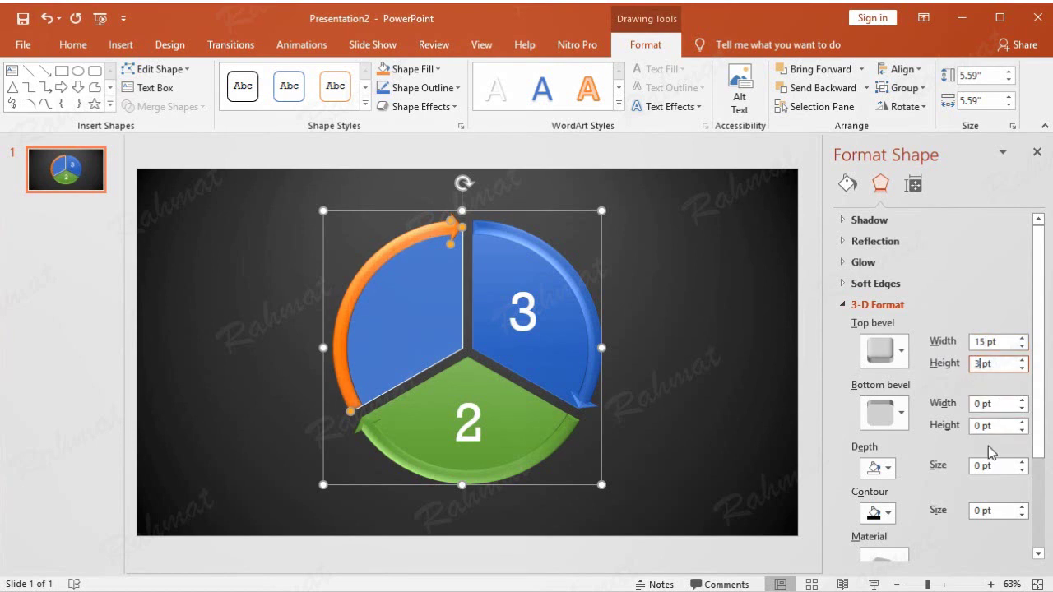
# Set the lighting angle to 145°, choose a material and a neutral lighting preset
pyautogui.scroll(-1, 989, 461)
pyautogui.scroll(-2, 979, 477)
pyautogui.click(979, 481)
pyautogui.write('5')
pyautogui.press('Return')
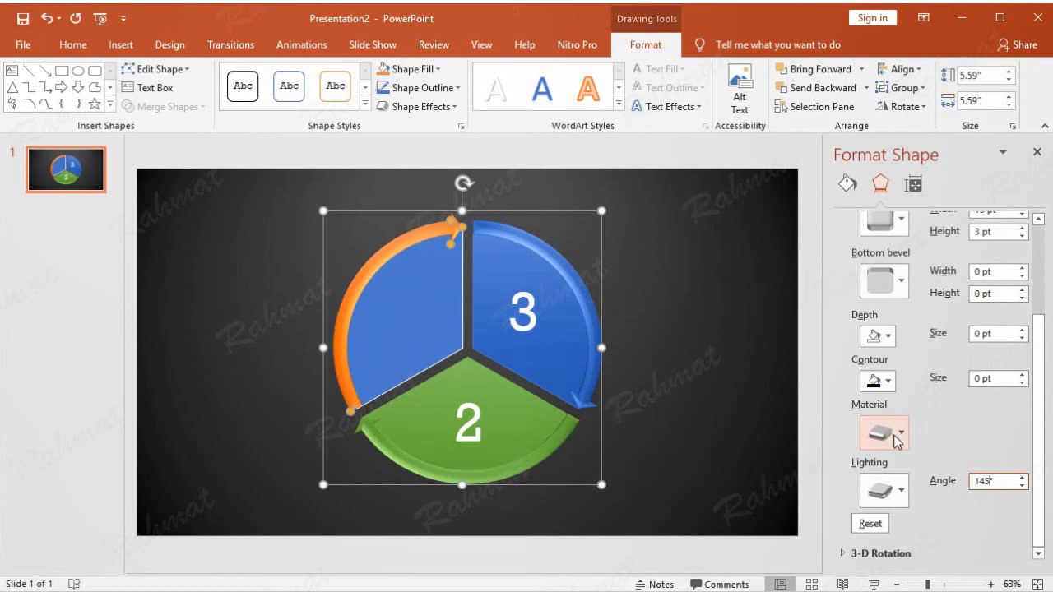
pyautogui.click(895, 433)
pyautogui.click(932, 278)
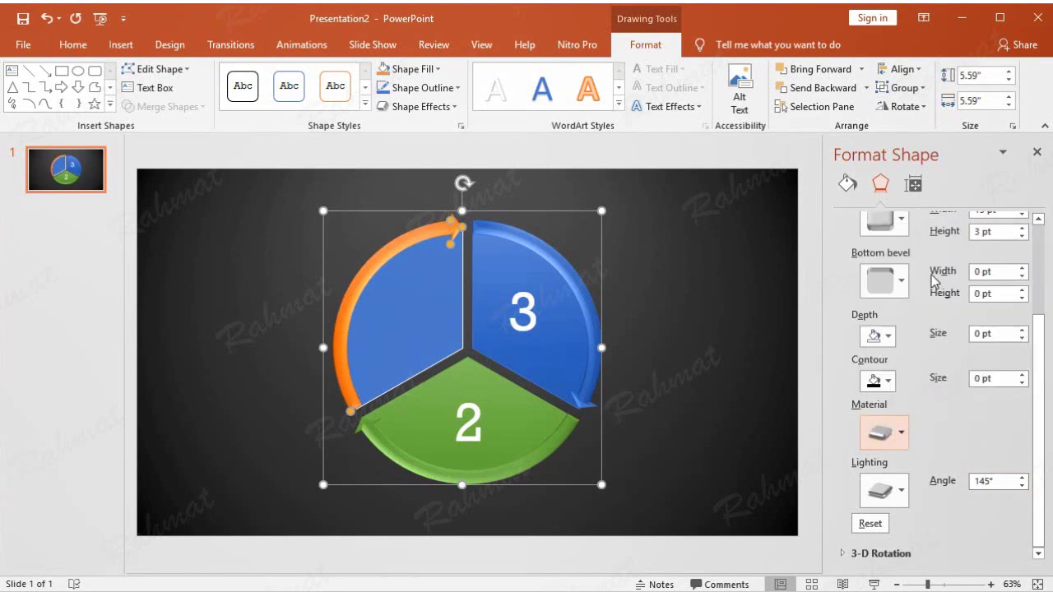
pyautogui.click(901, 491)
pyautogui.click(930, 212)
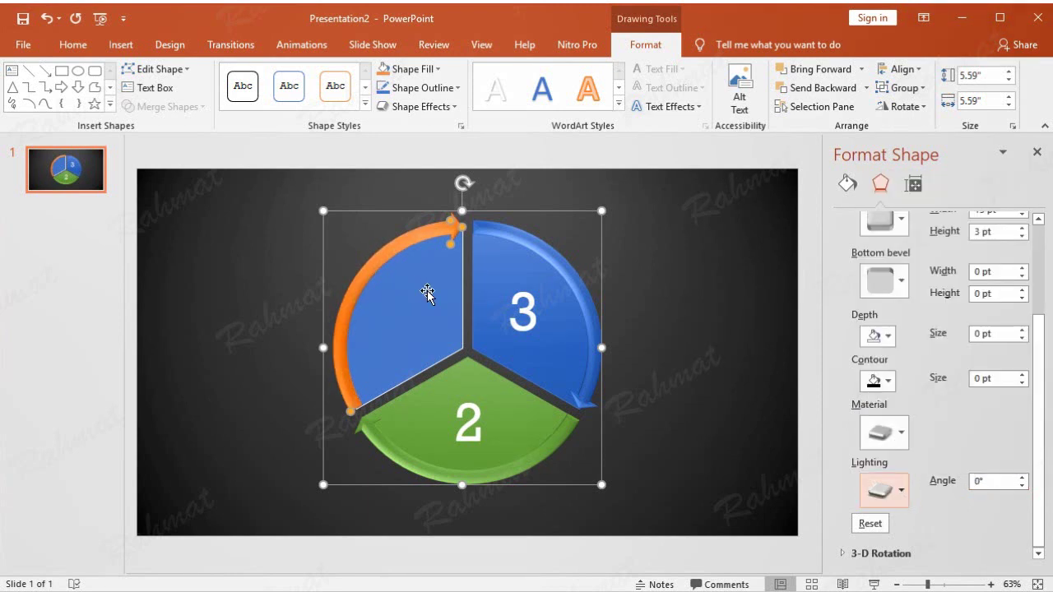
pyautogui.click(682, 251)
pyautogui.click(425, 299)
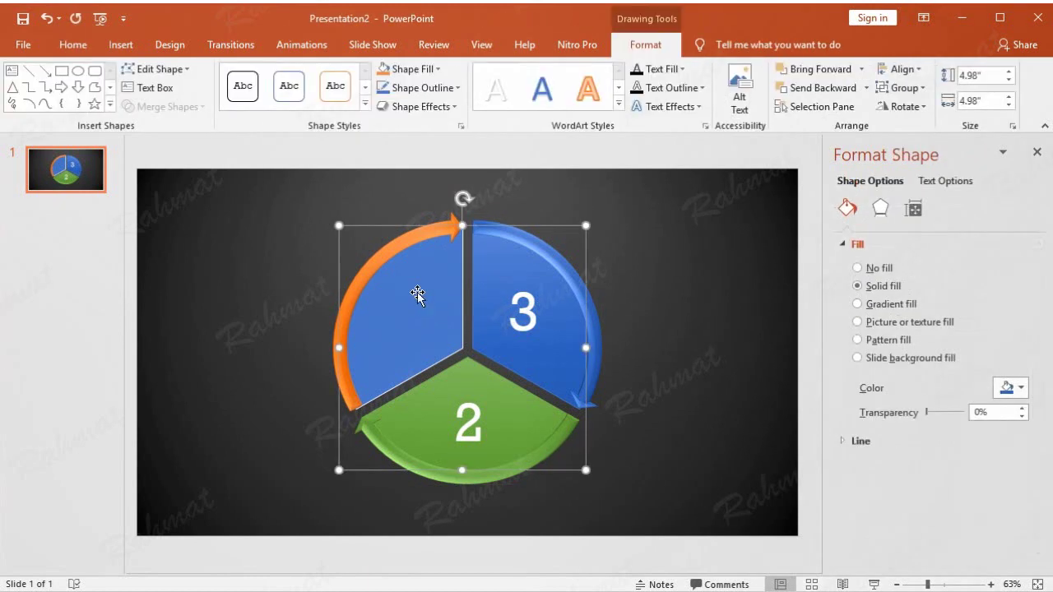
# Give the left pie segment an orange gradient shape style
pyautogui.moveTo(426, 299); pyautogui.dragTo(439, 315)
pyautogui.click(46, 18)
pyautogui.click(365, 105)
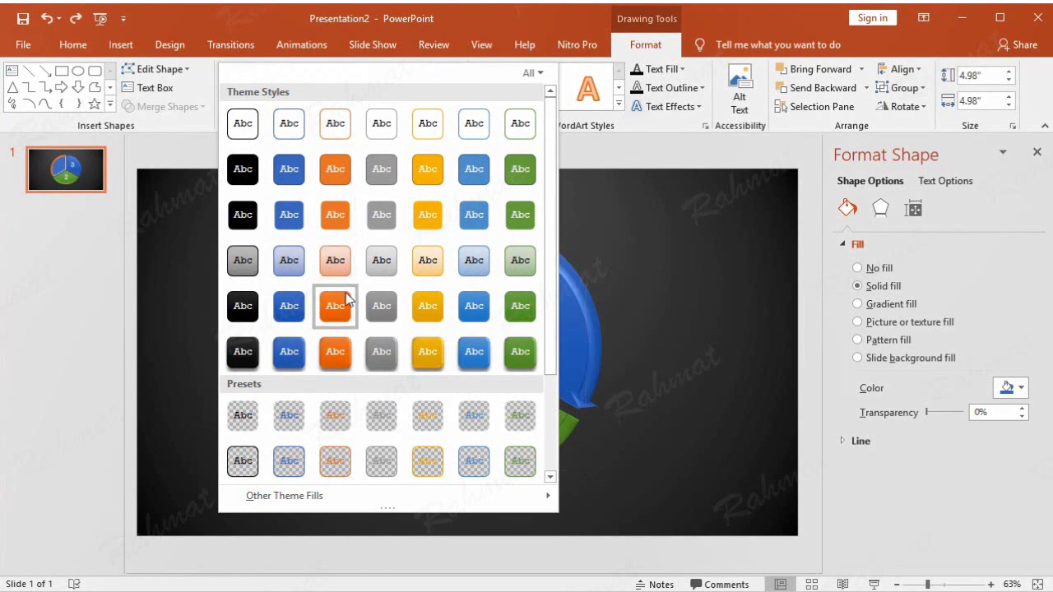
pyautogui.click(334, 260)
# Label the orange segment with a '1' at 80 pt and close the Format Background pane
pyautogui.click(165, 96)
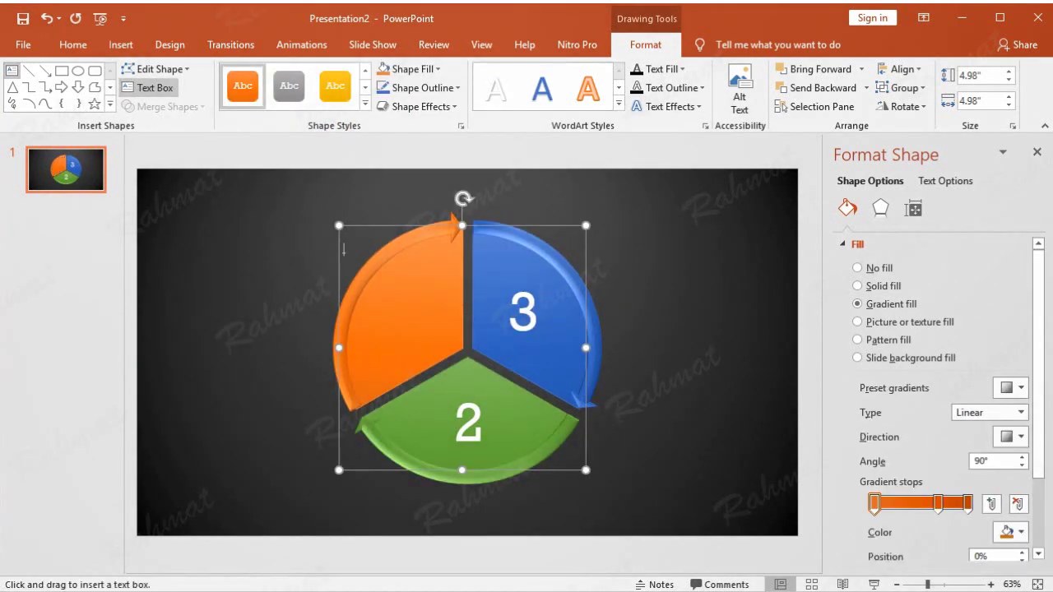
pyautogui.press('Escape')
pyautogui.write('1')
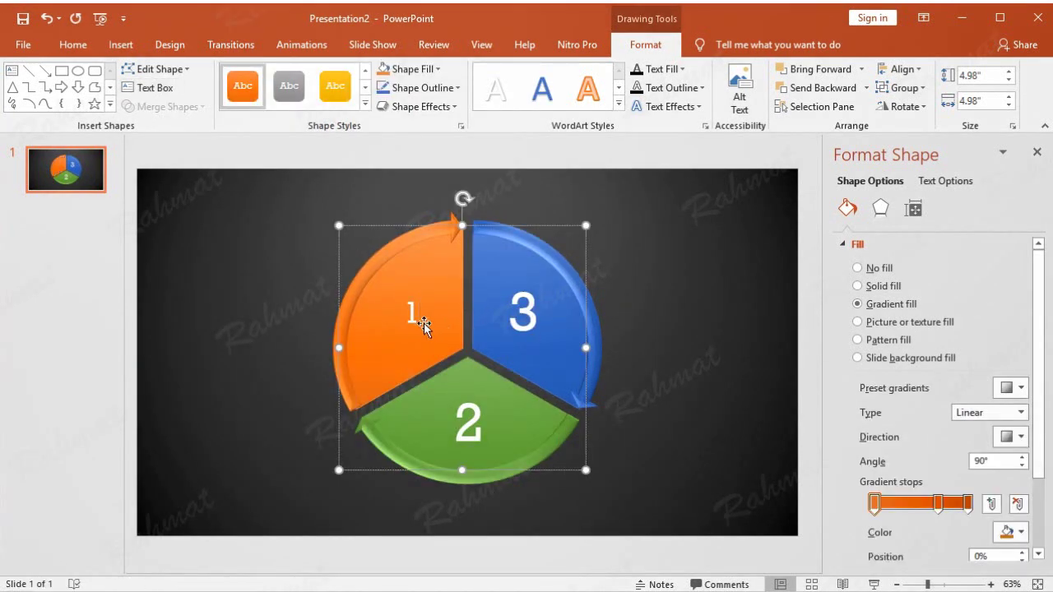
pyautogui.doubleClick(411, 312)
pyautogui.click(73, 44)
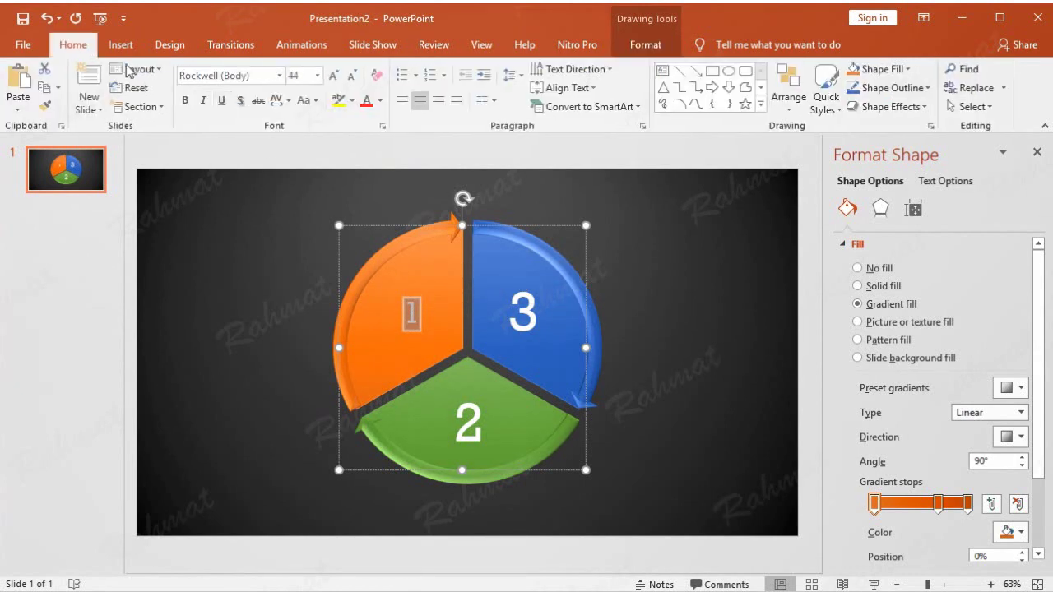
pyautogui.click(318, 75)
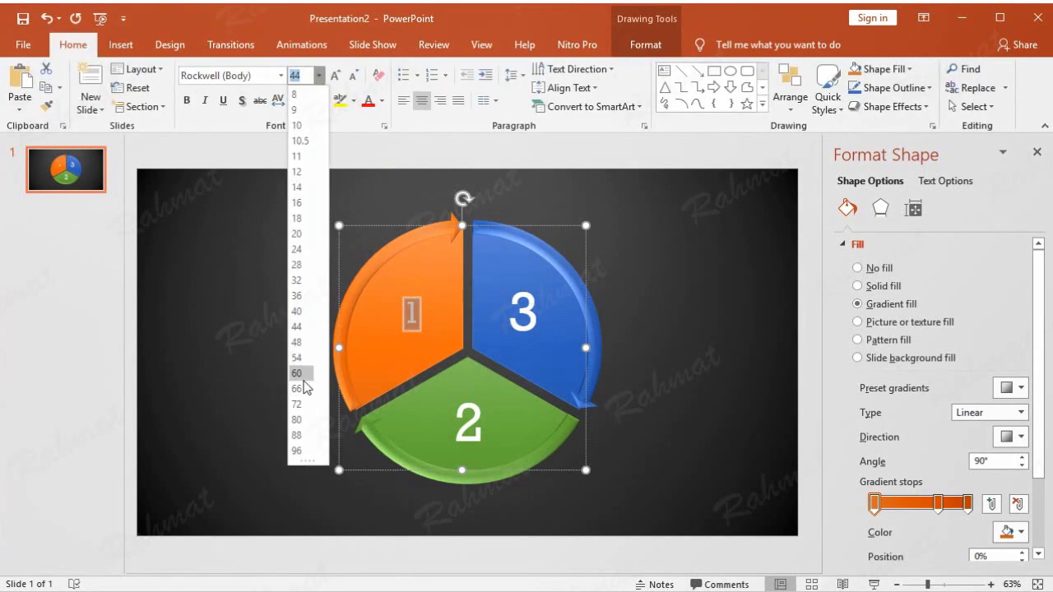
pyautogui.click(310, 425)
pyautogui.click(670, 293)
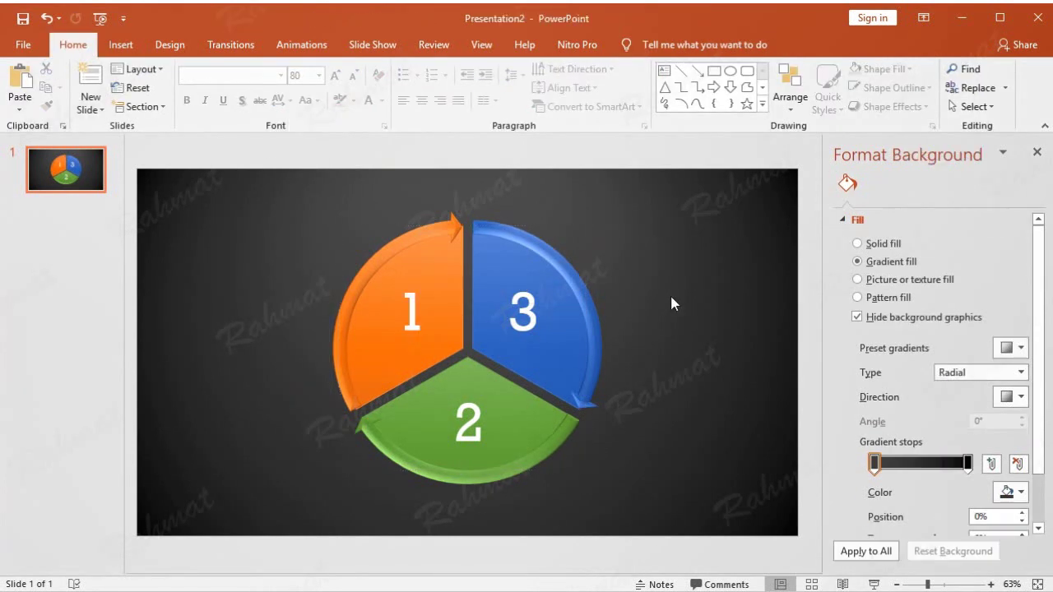
pyautogui.click(1037, 151)
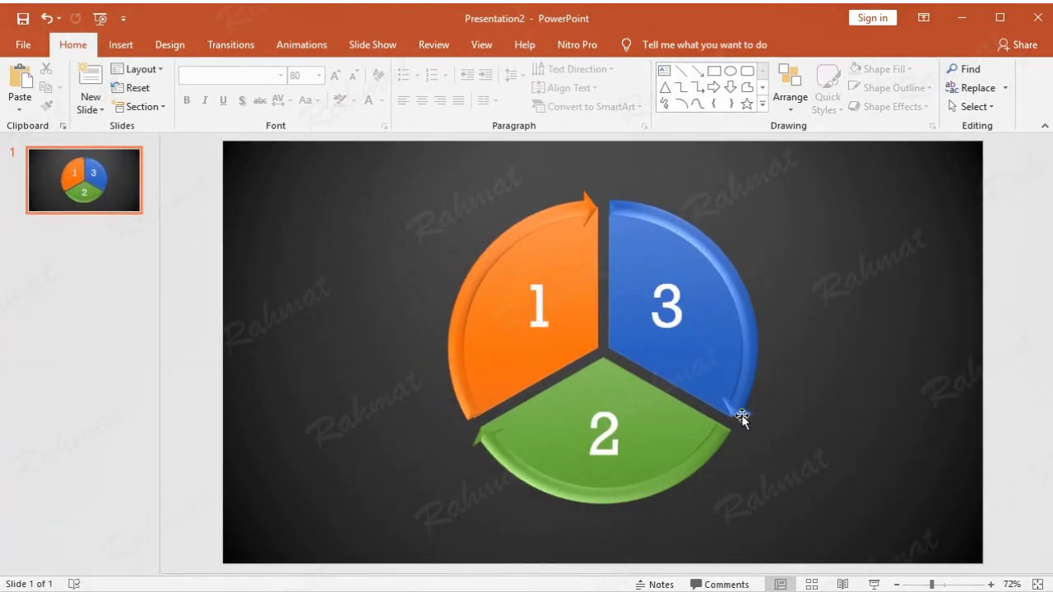
# Draw a rectangle near the bottom-left of the slide
pyautogui.click(121, 44)
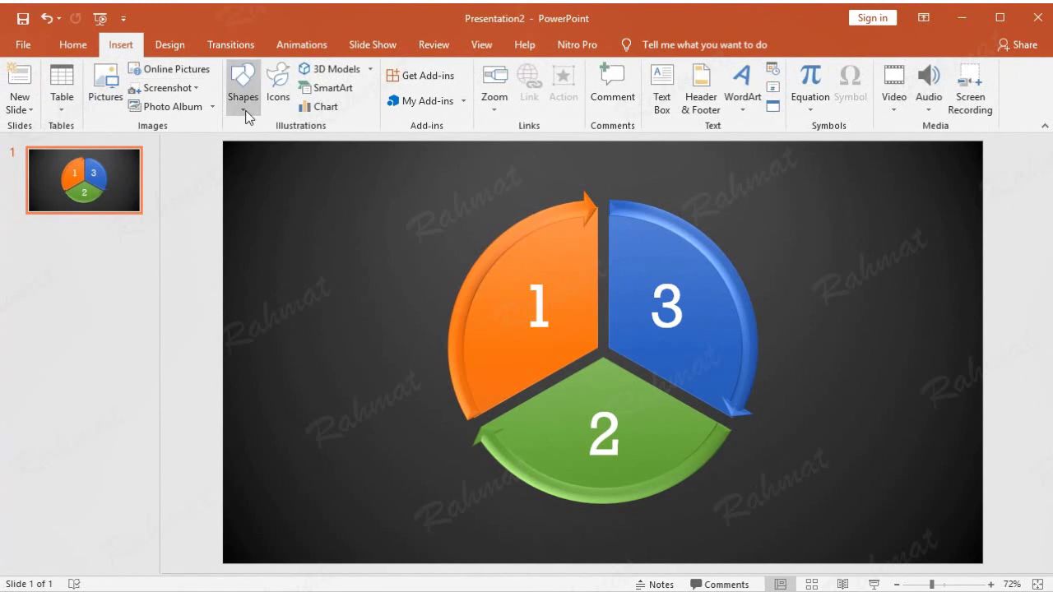
pyautogui.click(241, 103)
pyautogui.click(286, 145)
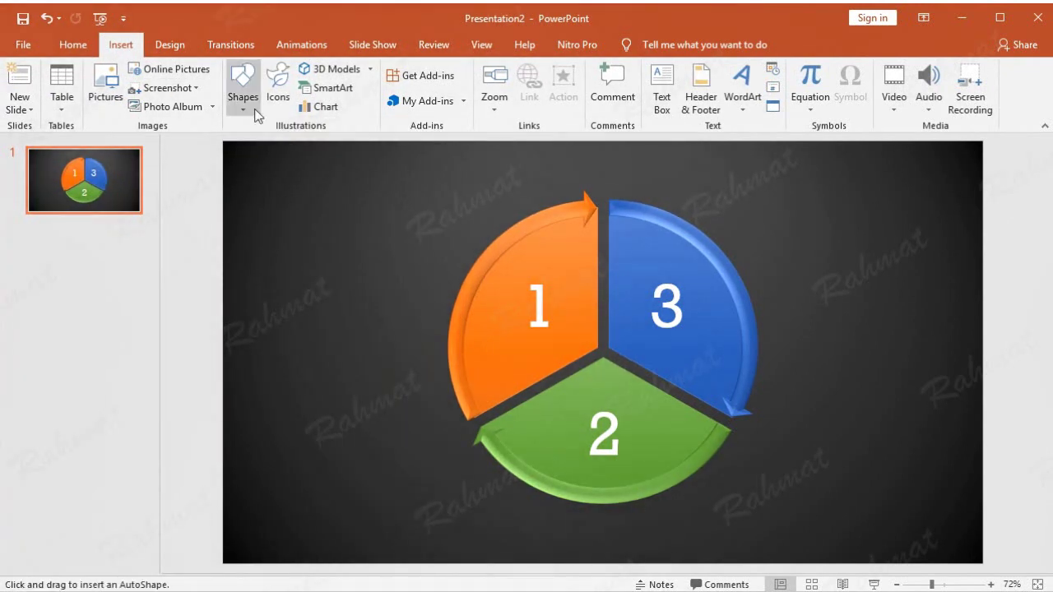
pyautogui.click(244, 102)
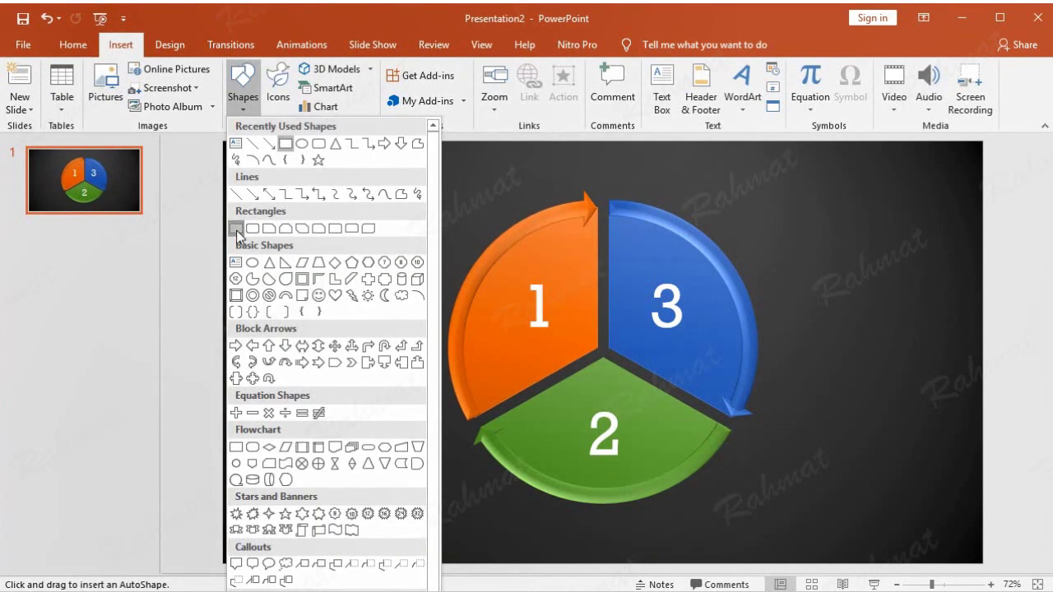
pyautogui.click(236, 228)
pyautogui.click(243, 103)
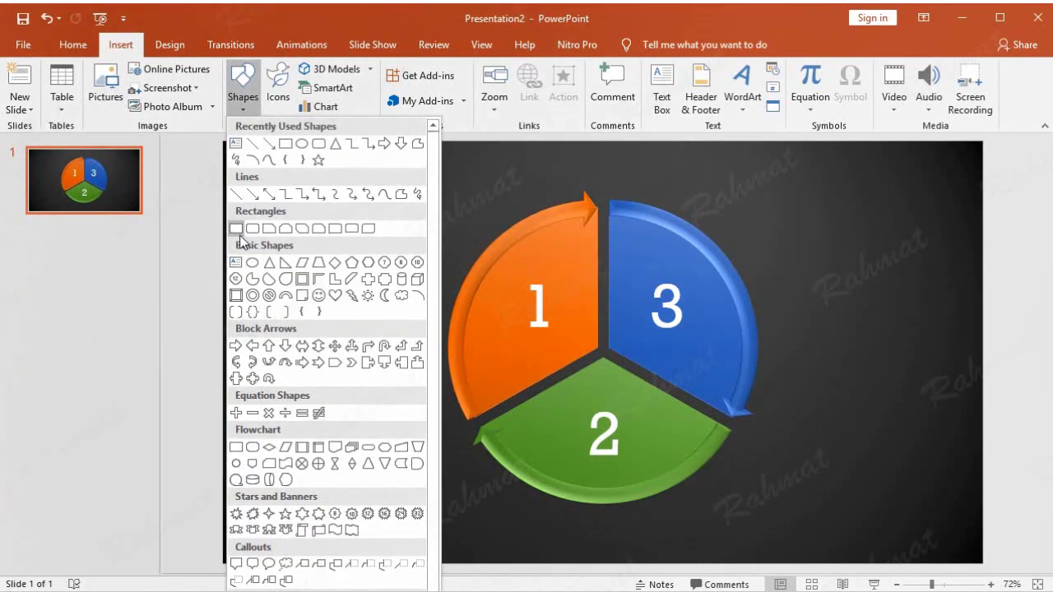
pyautogui.click(236, 228)
pyautogui.moveTo(264, 515); pyautogui.dragTo(392, 541)
# Size the rectangle to 0.3 in by 13.34 in and place it along the slide's bottom edge
pyautogui.click(974, 75)
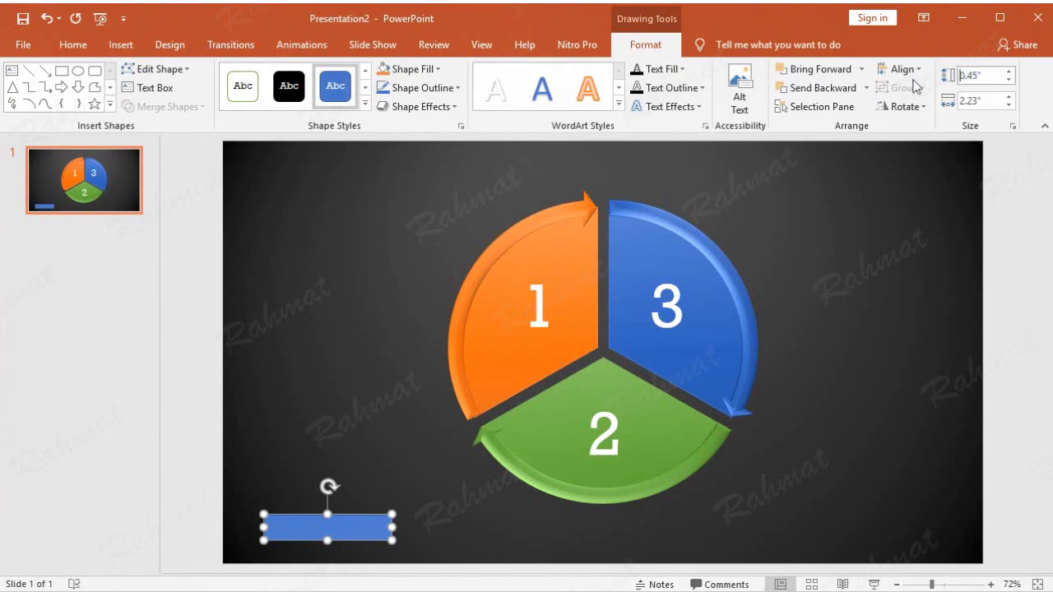
pyautogui.write('0.3')
pyautogui.press('Return')
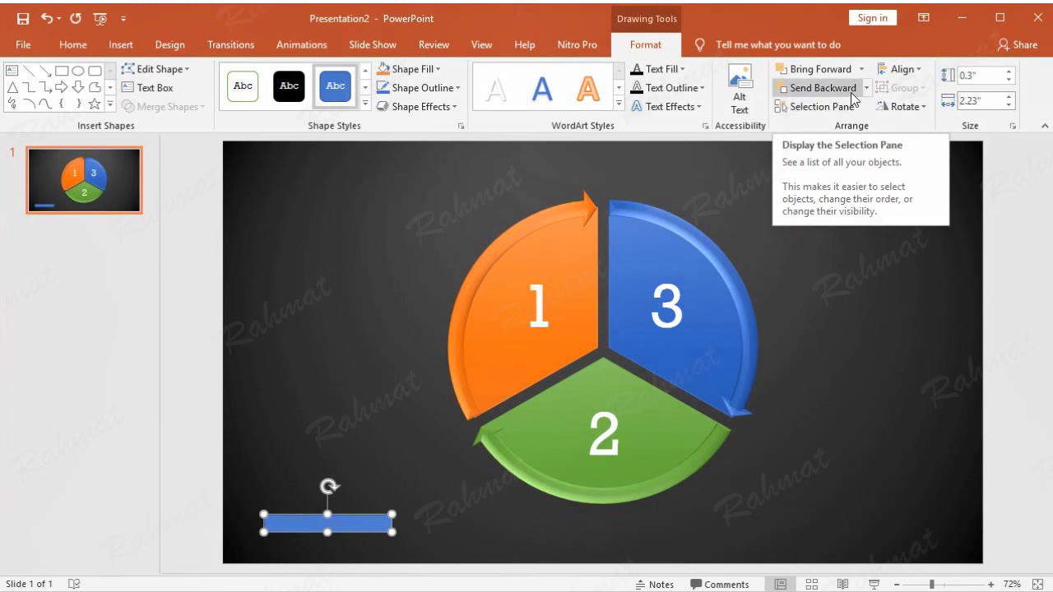
pyautogui.click(983, 102)
pyautogui.write('13.34')
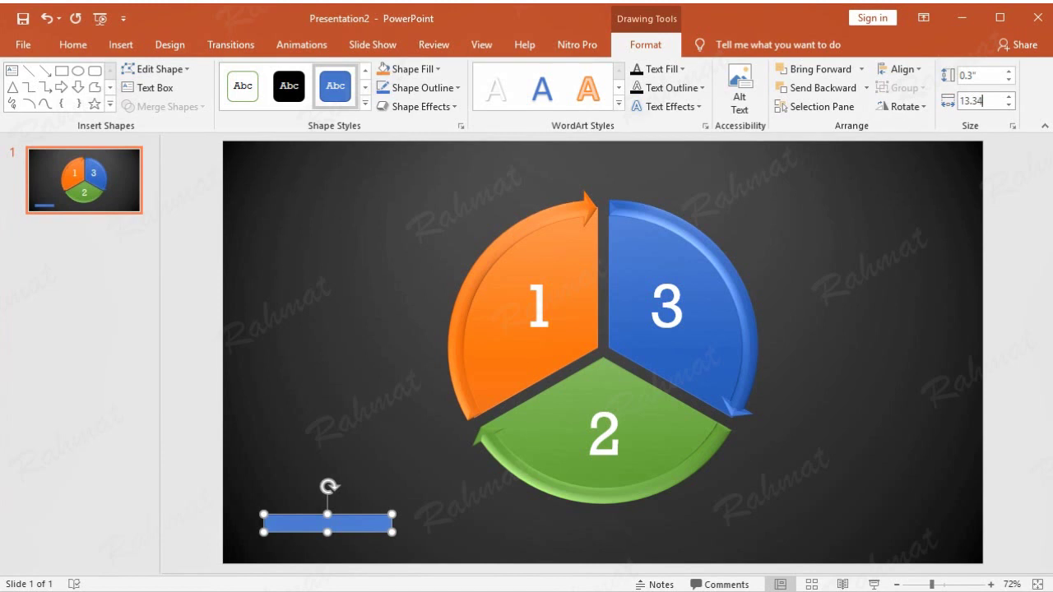
pyautogui.press('Return')
pyautogui.moveTo(689, 520)
pyautogui.mouseDown()
pyautogui.moveTo(651, 543)
pyautogui.moveTo(651, 556)
pyautogui.mouseUp()
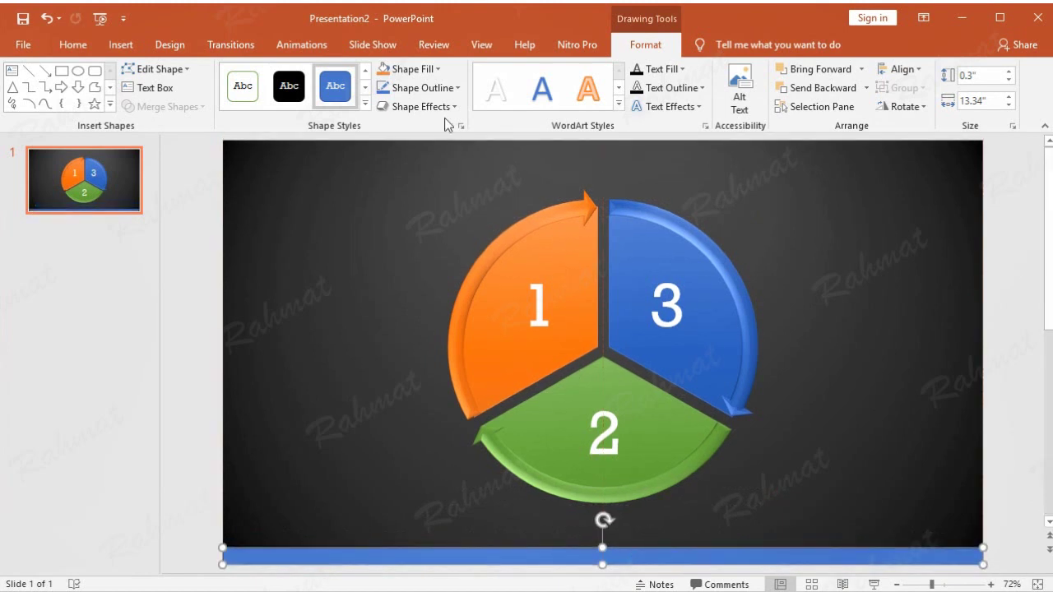
# Remove the bar's outline and fill it with the green marble texture
pyautogui.click(436, 88)
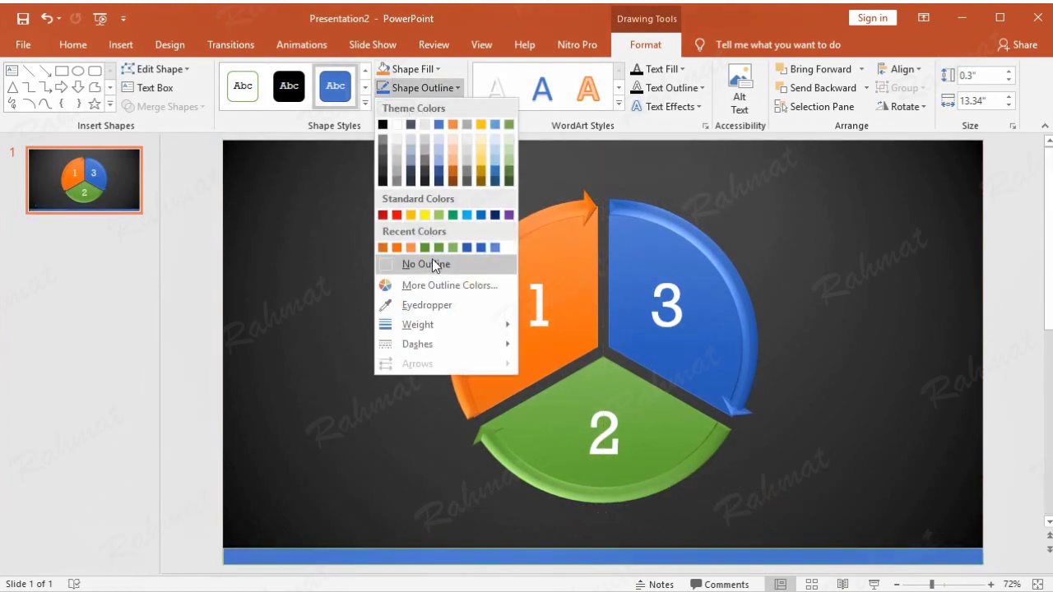
pyautogui.click(432, 260)
pyautogui.click(436, 69)
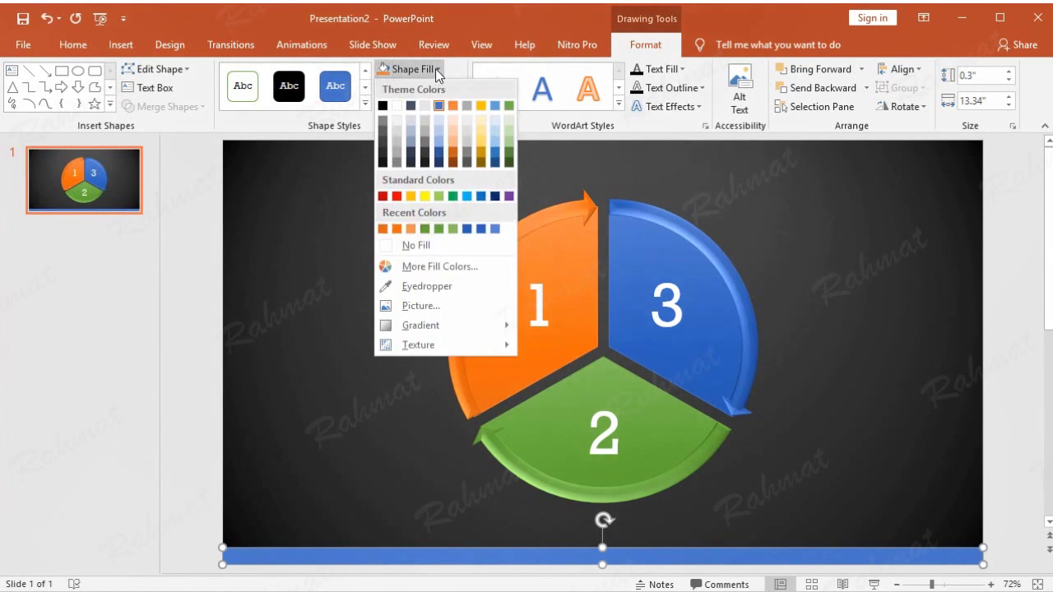
pyautogui.moveTo(501, 346)
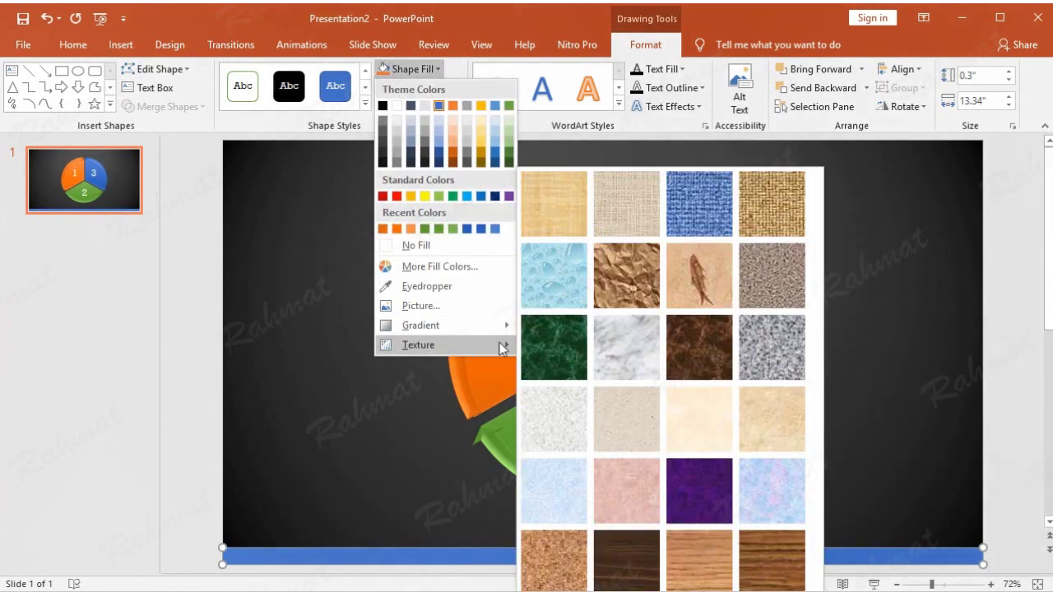
pyautogui.click(567, 362)
# Draw a second rectangle at the bottom-left of the slide
pyautogui.click(989, 298)
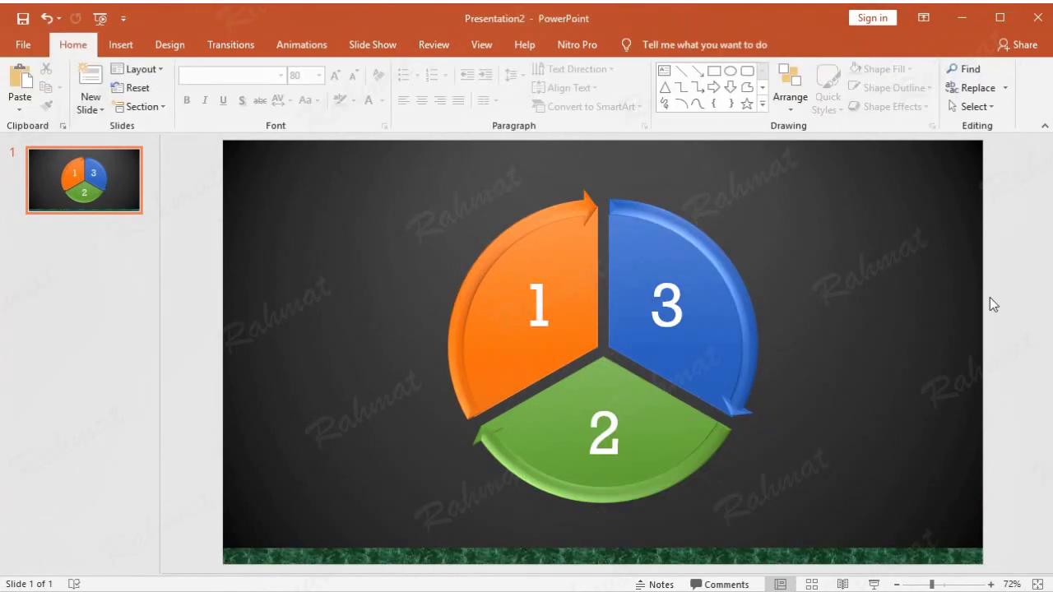
pyautogui.click(118, 46)
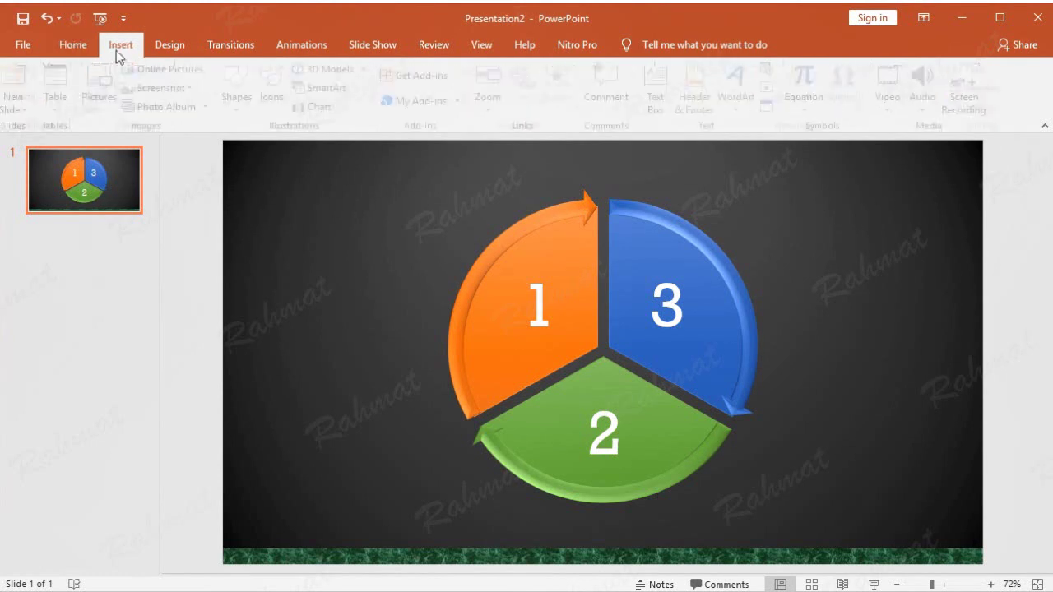
pyautogui.click(242, 86)
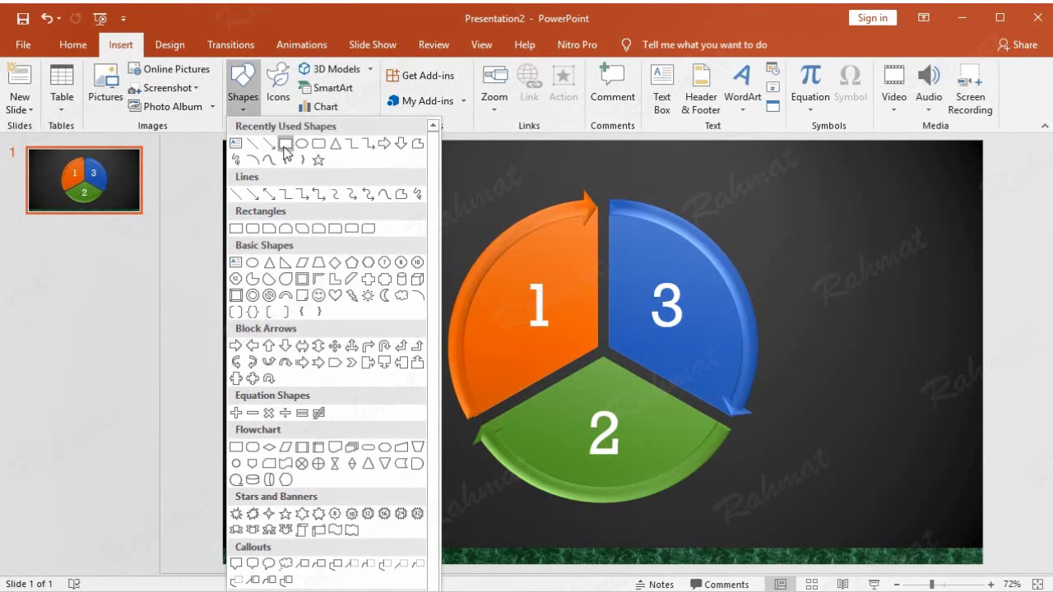
pyautogui.click(284, 159)
pyautogui.moveTo(298, 520); pyautogui.dragTo(402, 537)
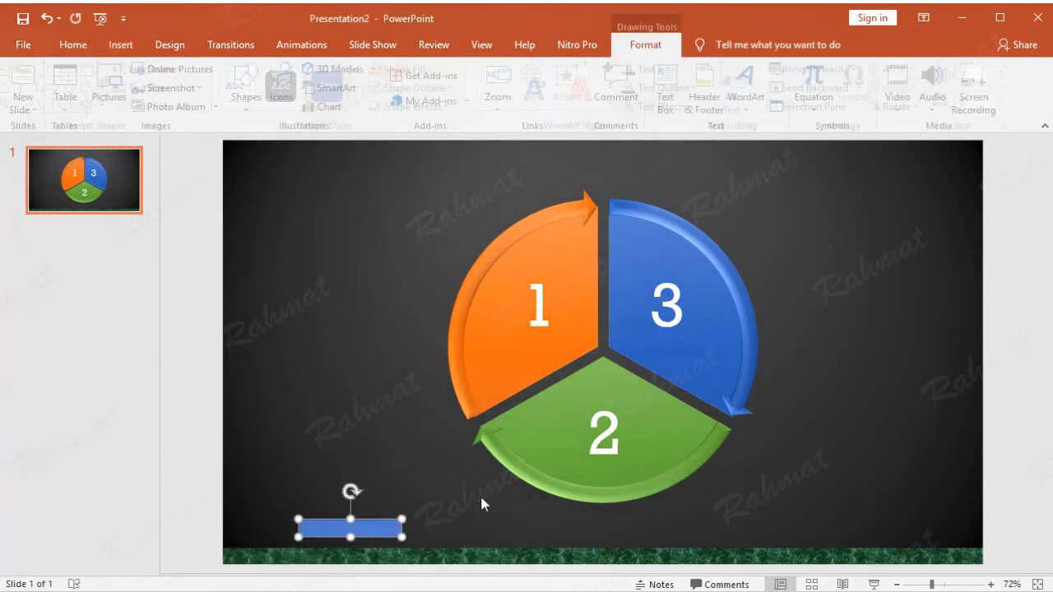
# Size the new bar 0.2 in by 13.34 in and place it just above the green strip
pyautogui.click(970, 79)
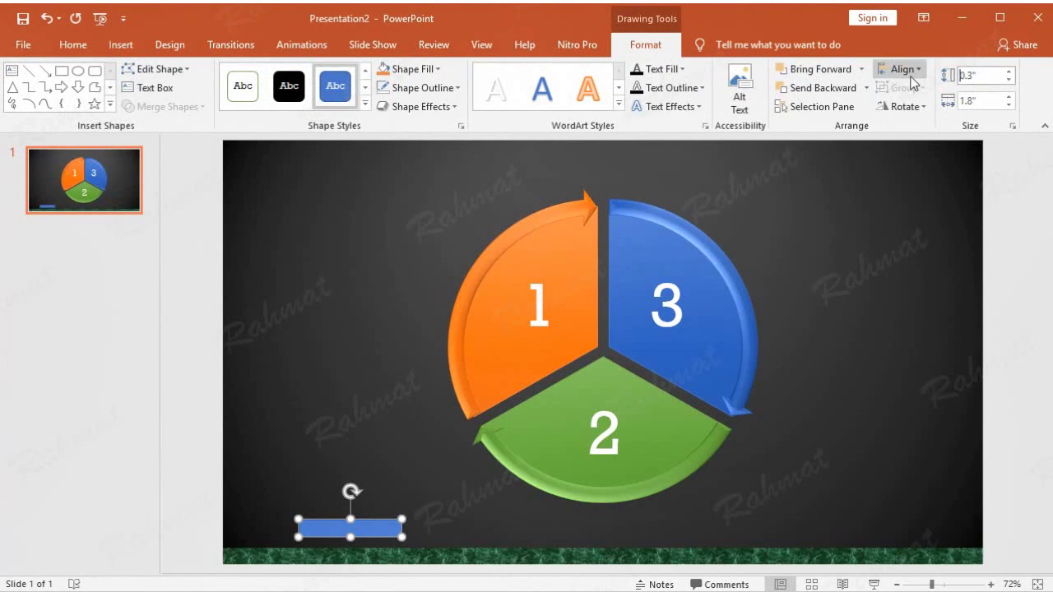
pyautogui.write('0.')
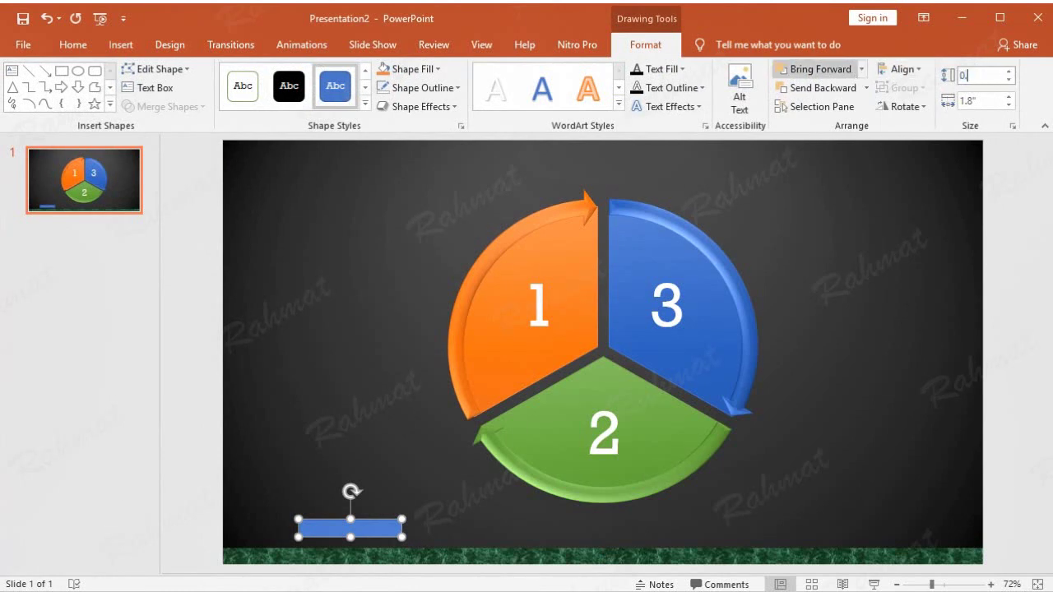
pyautogui.write('2')
pyautogui.click(979, 100)
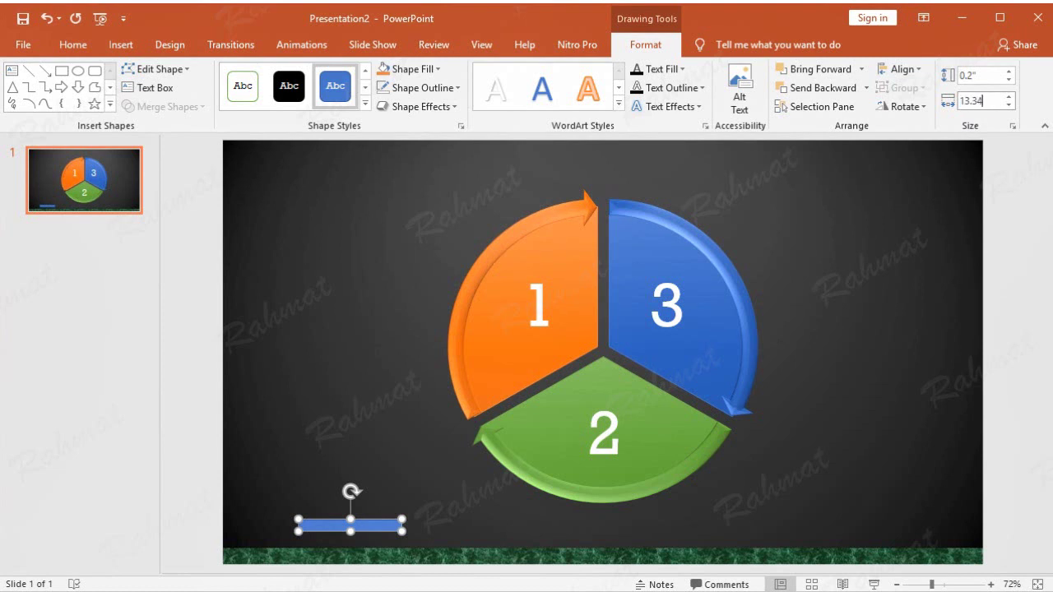
pyautogui.press('Return')
pyautogui.moveTo(701, 526); pyautogui.dragTo(631, 543)
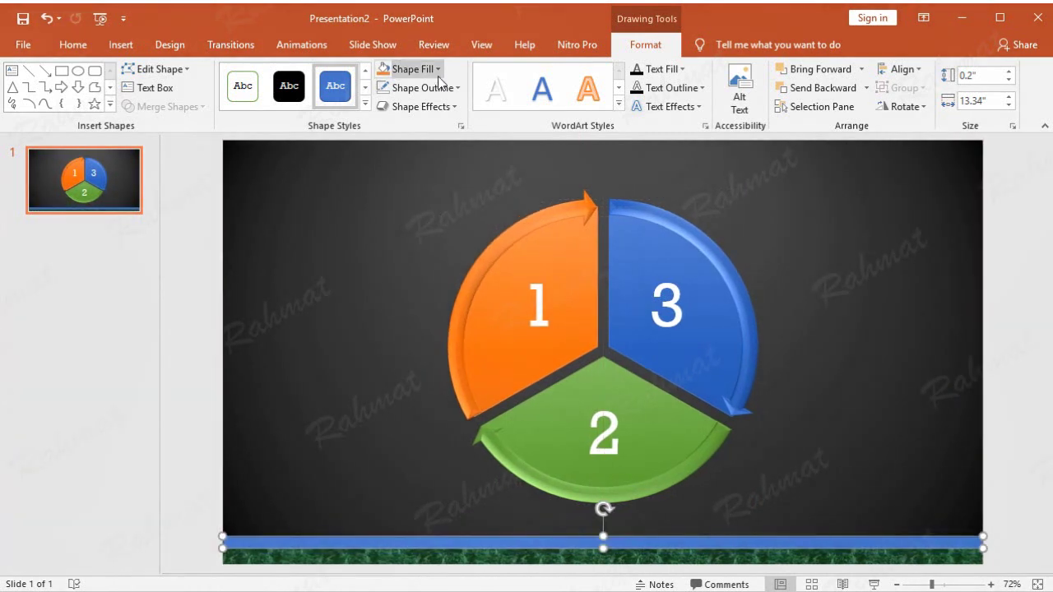
# Remove the blue bar's outline and bring up its gradient fill choices
pyautogui.click(437, 71)
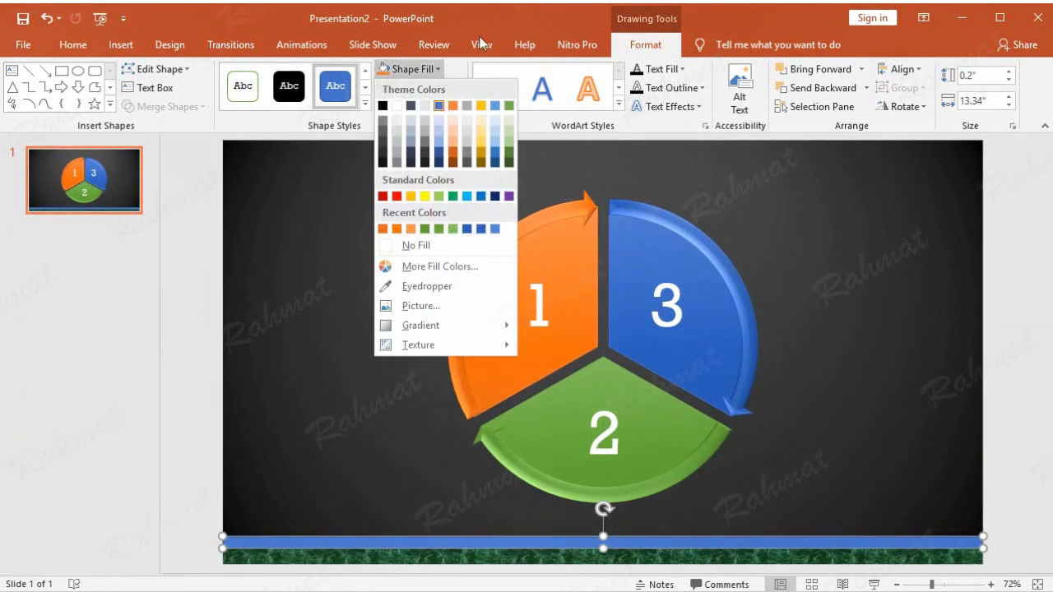
pyautogui.click(482, 43)
pyautogui.click(645, 48)
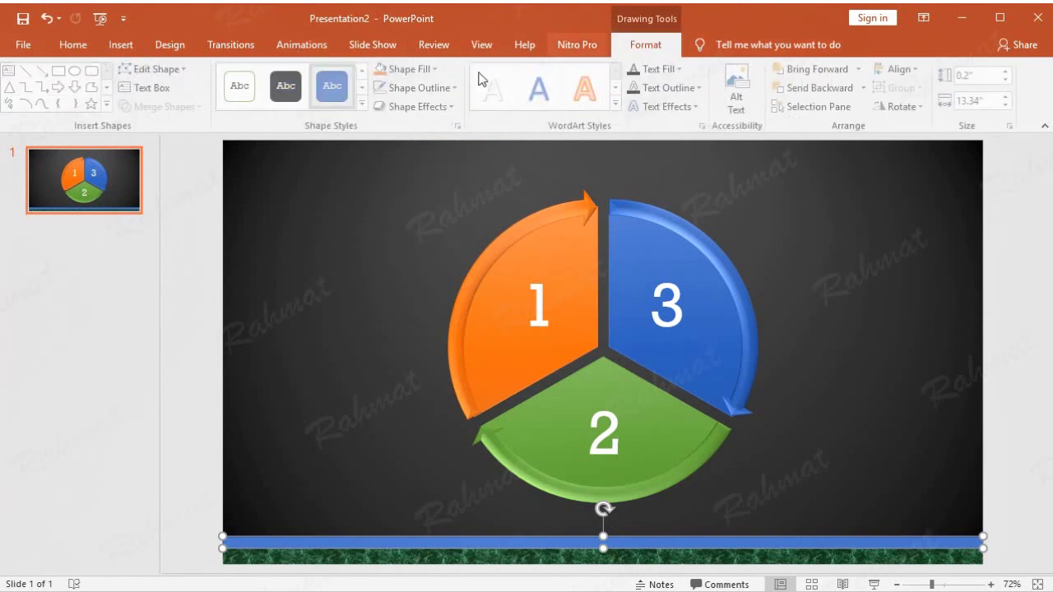
pyautogui.click(424, 87)
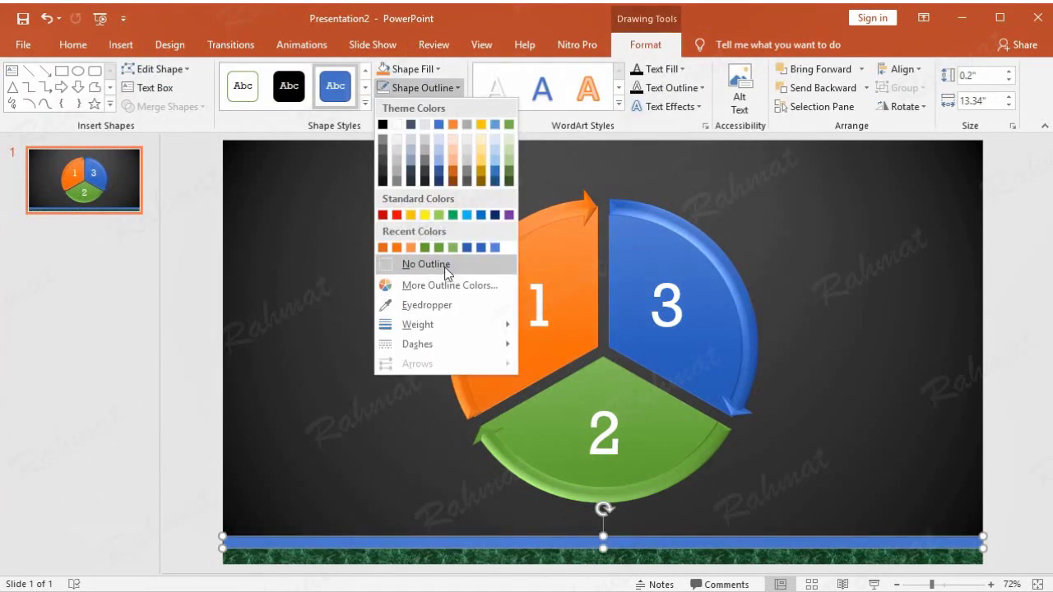
pyautogui.click(445, 268)
pyautogui.click(437, 72)
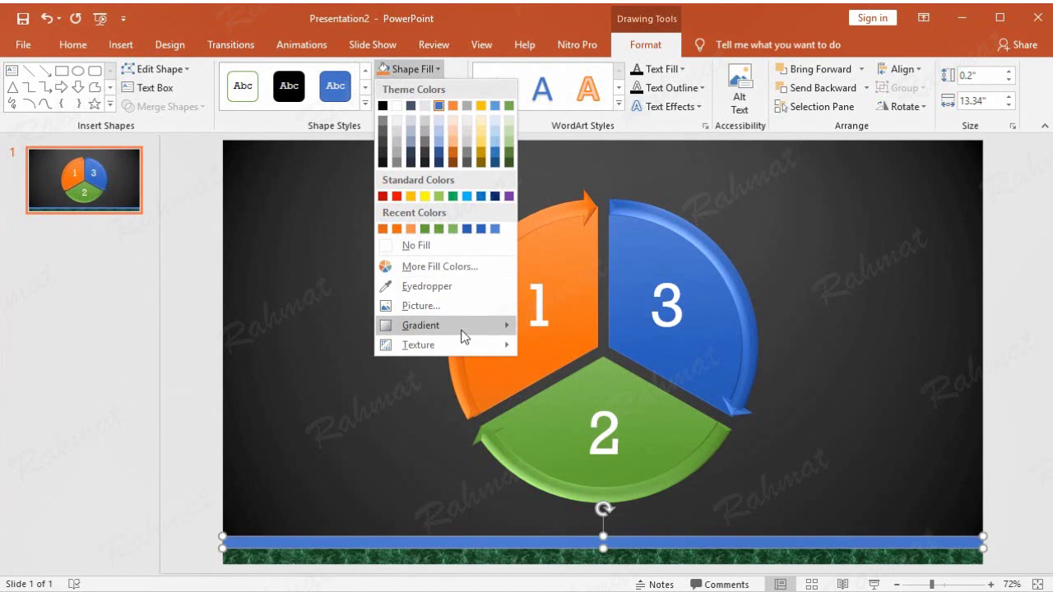
# Fill the thin bar with a wide upward diagonal pattern of light grey stripes on white
pyautogui.moveTo(475, 331)
pyautogui.click(559, 589)
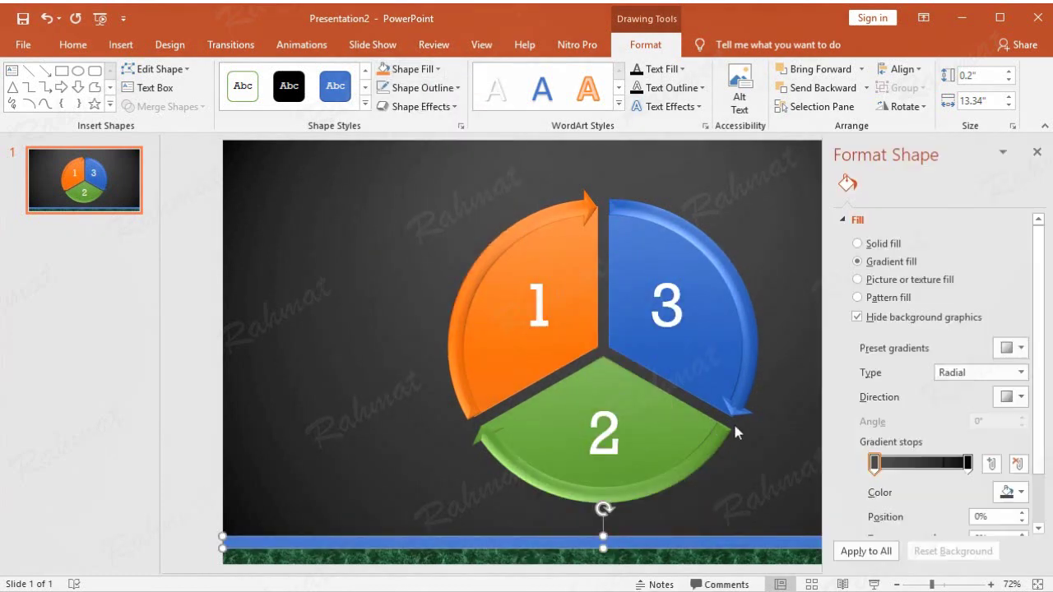
pyautogui.click(889, 344)
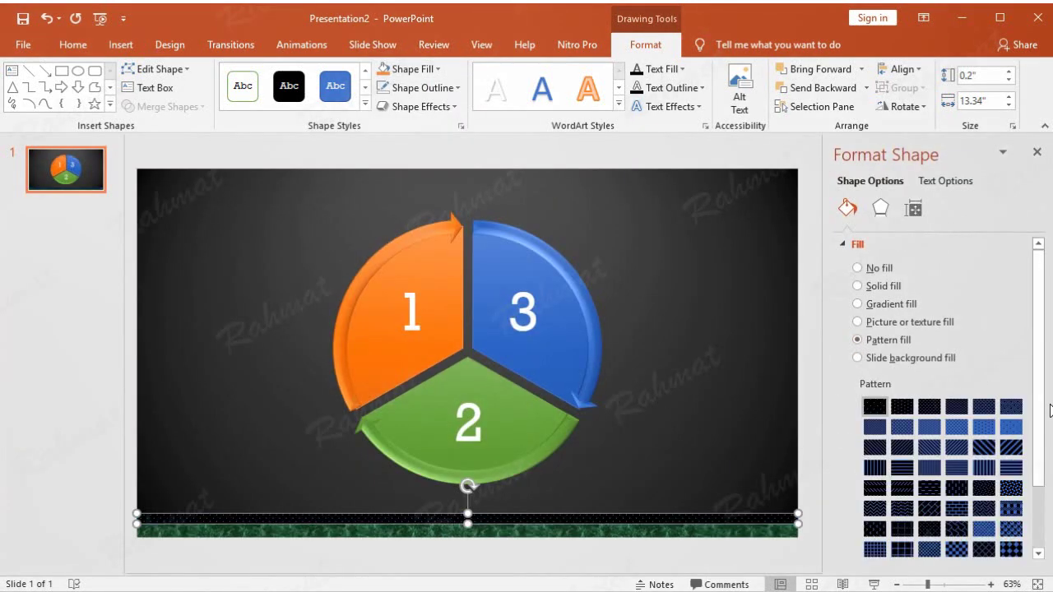
pyautogui.scroll(-2, 1040, 500)
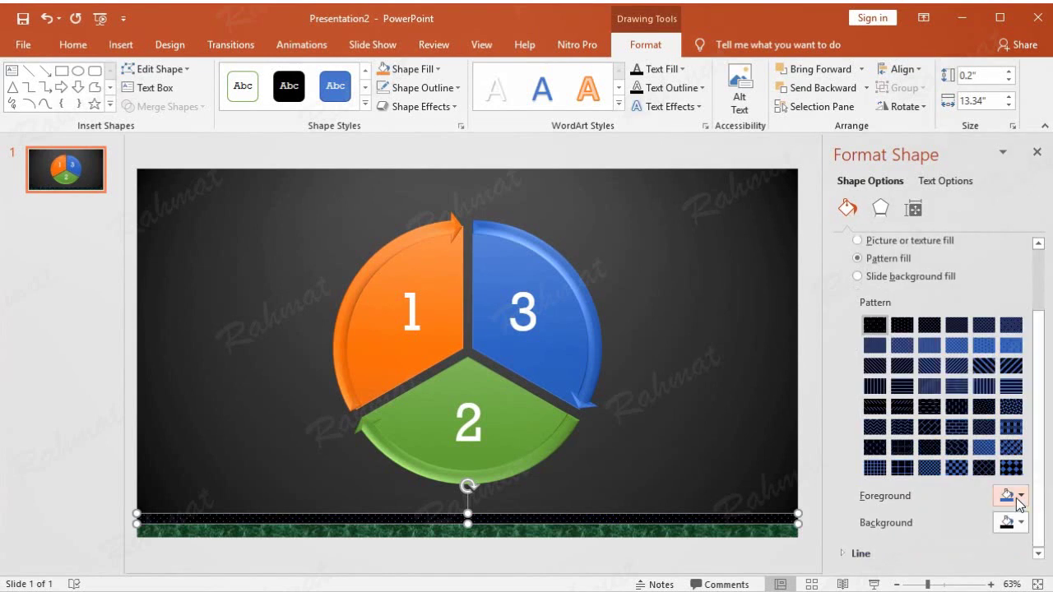
pyautogui.click(1017, 494)
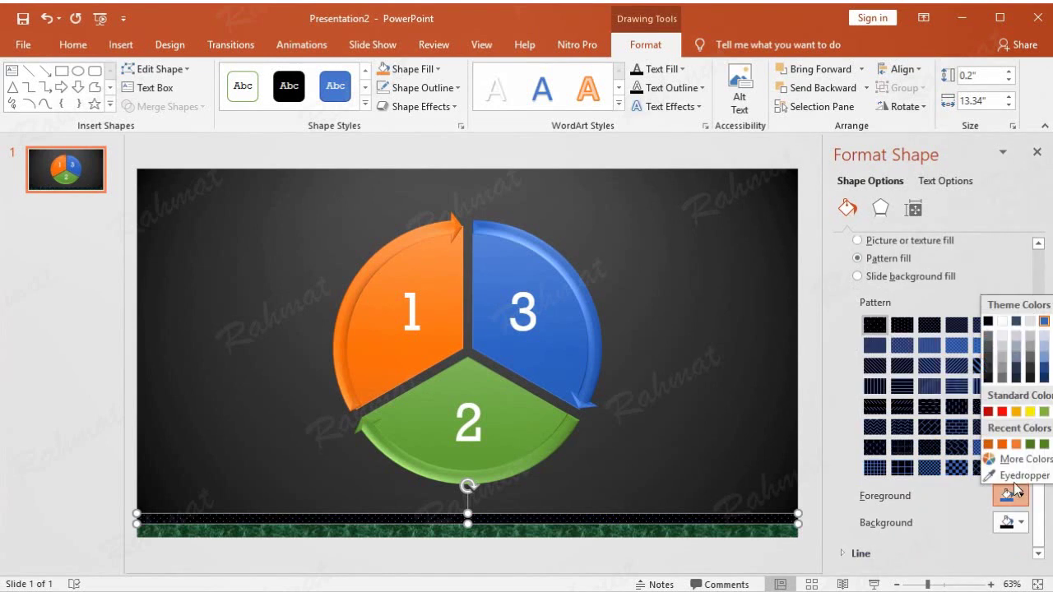
pyautogui.click(1016, 362)
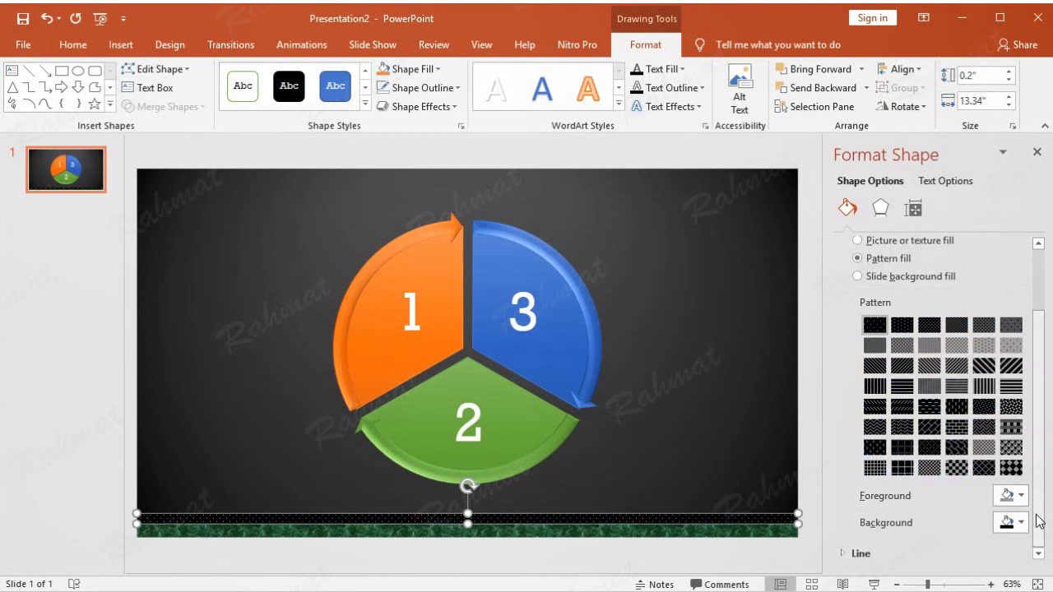
pyautogui.click(1021, 523)
pyautogui.click(1002, 349)
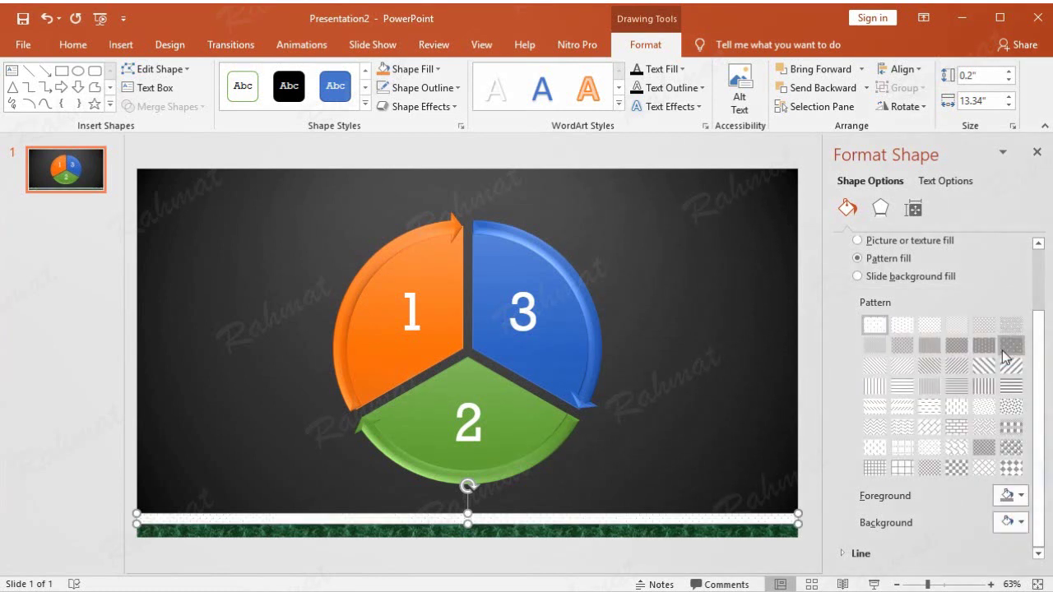
pyautogui.click(1007, 370)
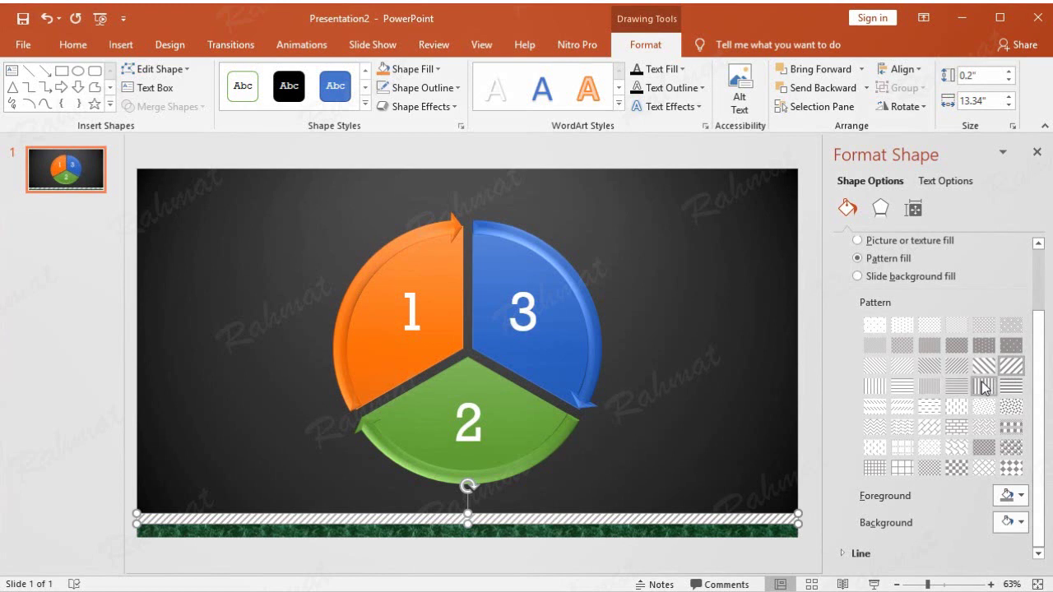
pyautogui.click(1022, 497)
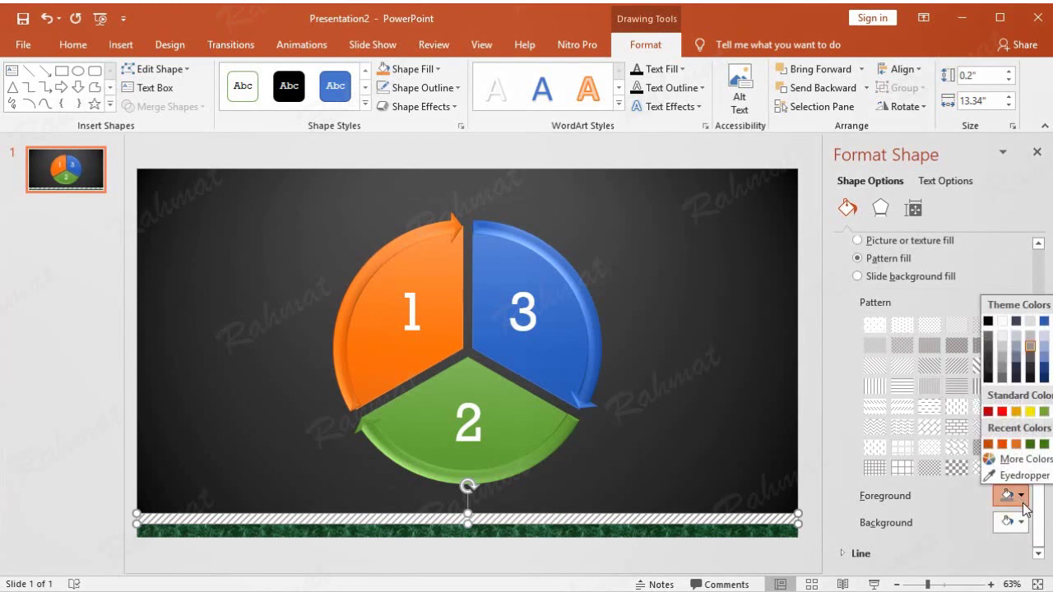
pyautogui.click(1002, 348)
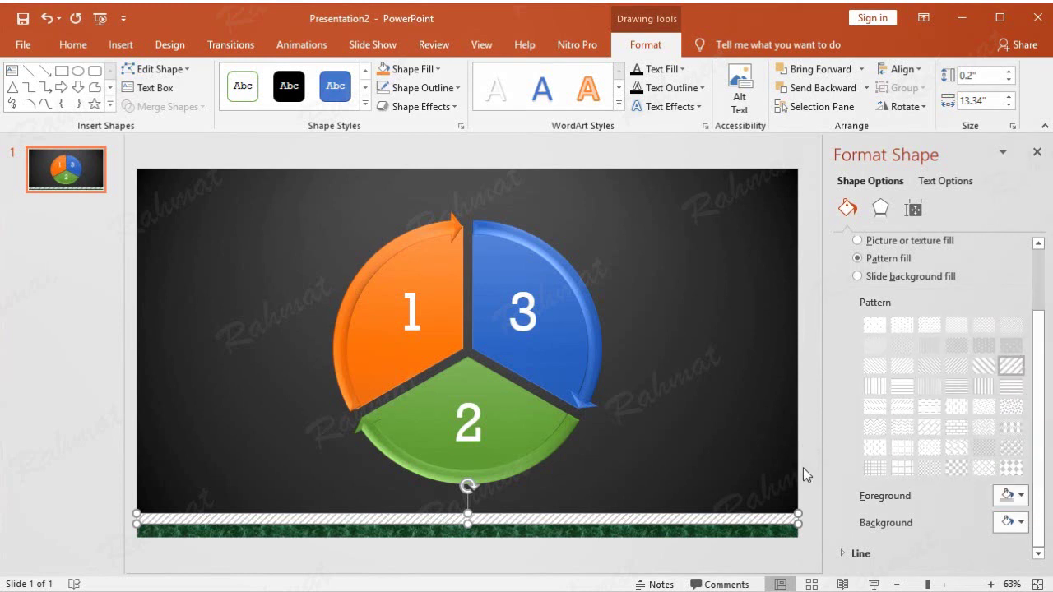
pyautogui.click(773, 407)
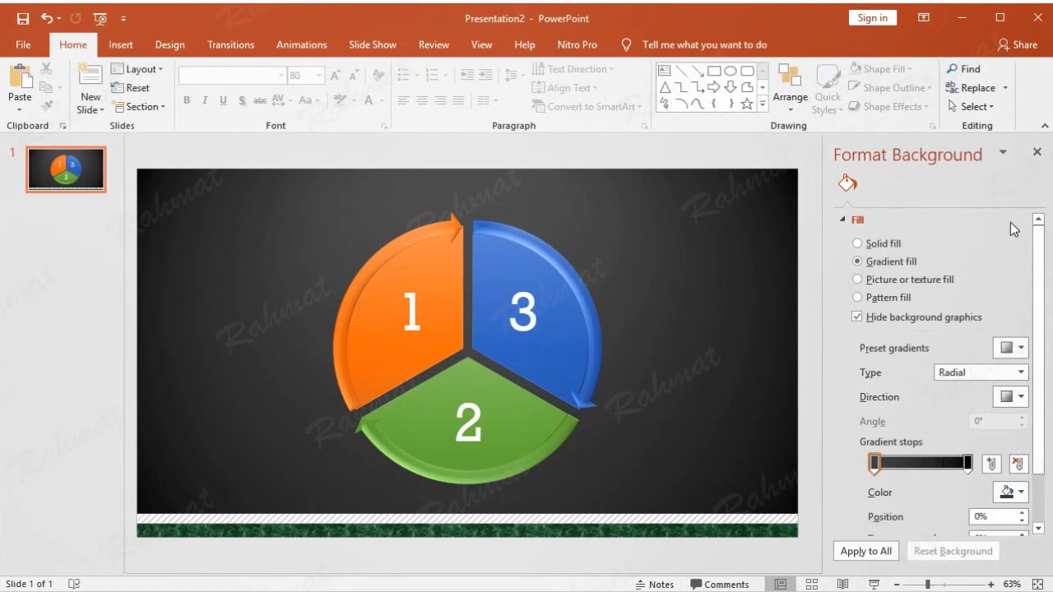
# Close the Format Background pane, undo the last action, and show the Selection Pane
pyautogui.click(1037, 154)
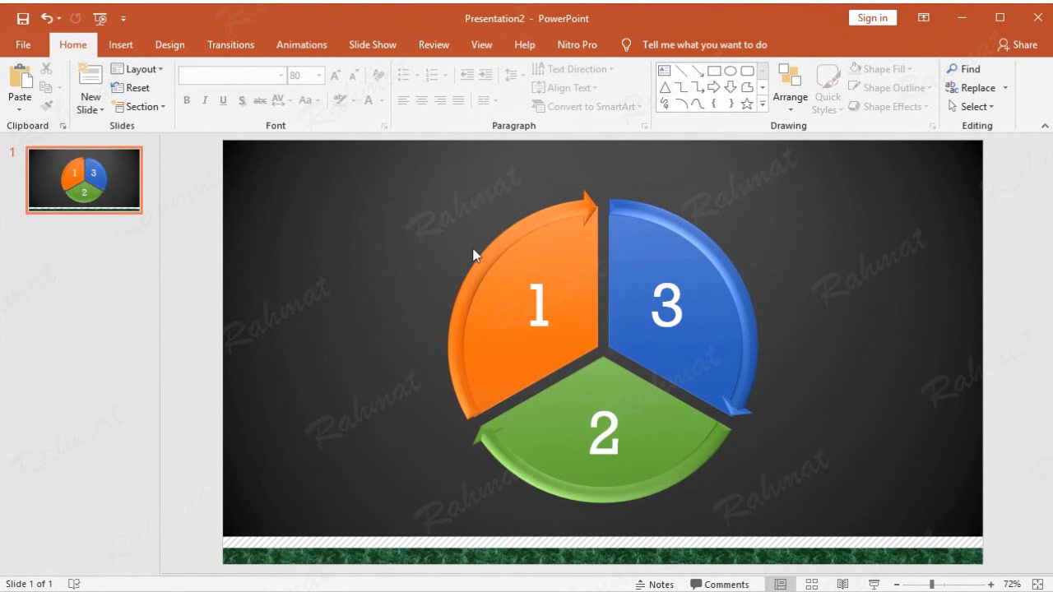
pyautogui.hotkey('ctrl', 'z')
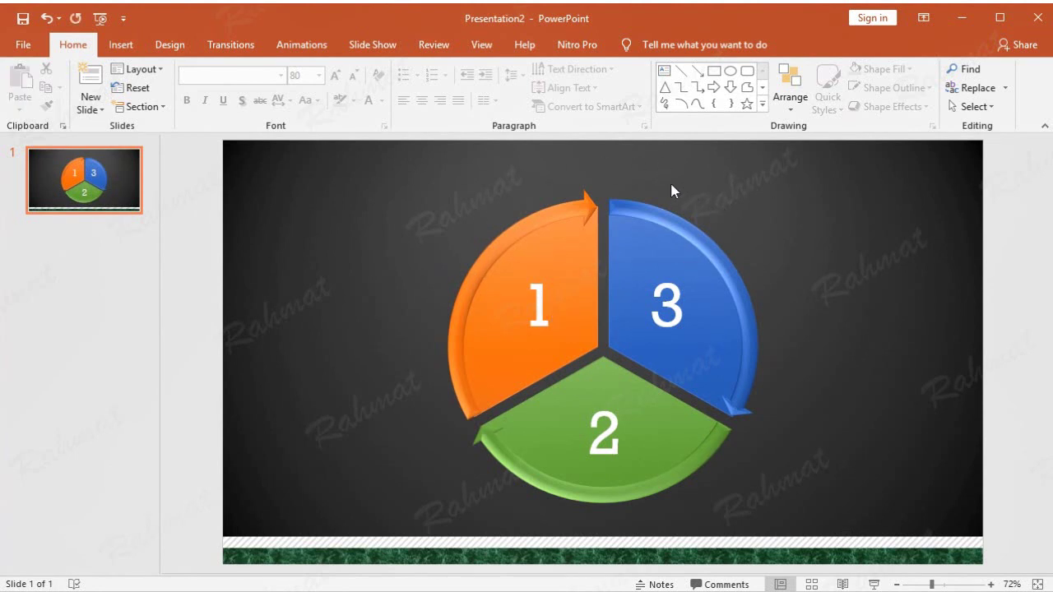
pyautogui.click(981, 108)
pyautogui.click(996, 163)
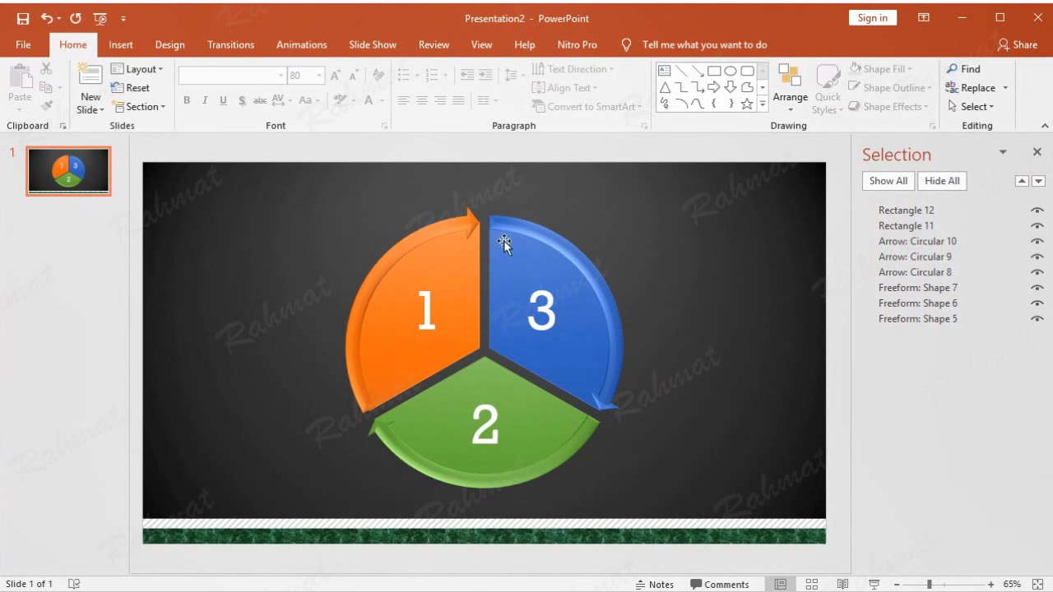
# Rename the blue circular arrow to 'Arrow 3'
pyautogui.click(557, 240)
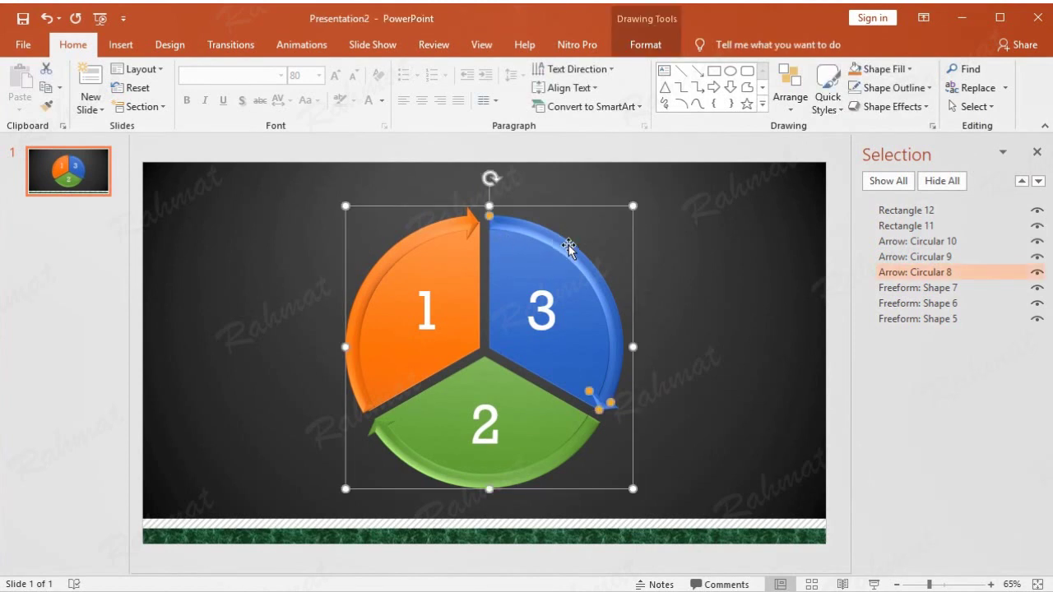
pyautogui.moveTo(574, 257); pyautogui.dragTo(609, 251)
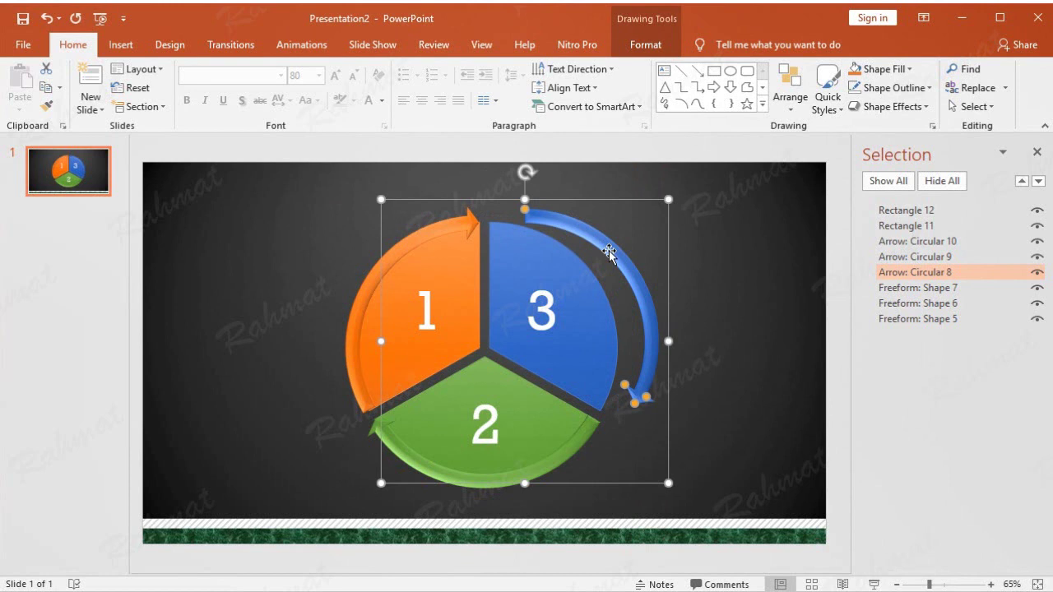
pyautogui.click(46, 18)
pyautogui.click(923, 273)
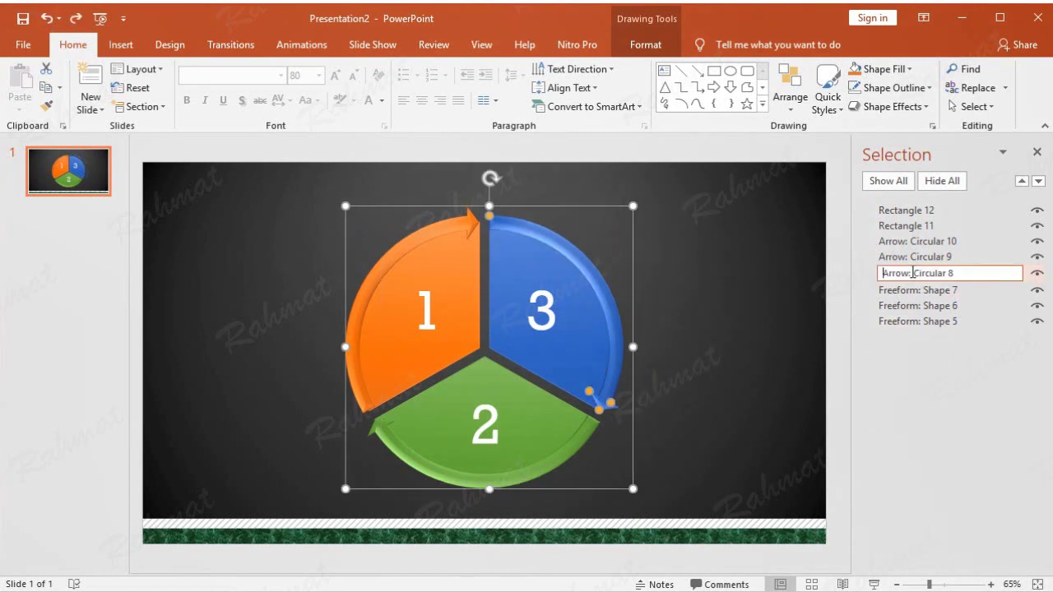
pyautogui.moveTo(915, 272); pyautogui.dragTo(954, 272)
pyautogui.press('BackSpace')
pyautogui.write('3')
pyautogui.click(735, 265)
# Rename the blue segment to 'Shape 3'
pyautogui.click(522, 262)
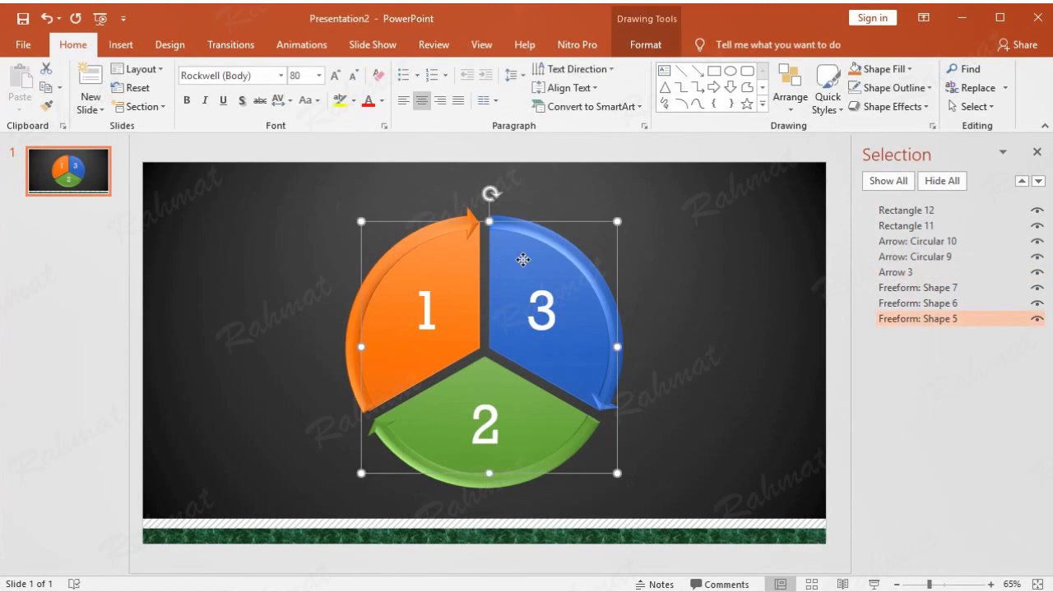
pyautogui.moveTo(522, 260); pyautogui.dragTo(538, 235)
pyautogui.click(47, 18)
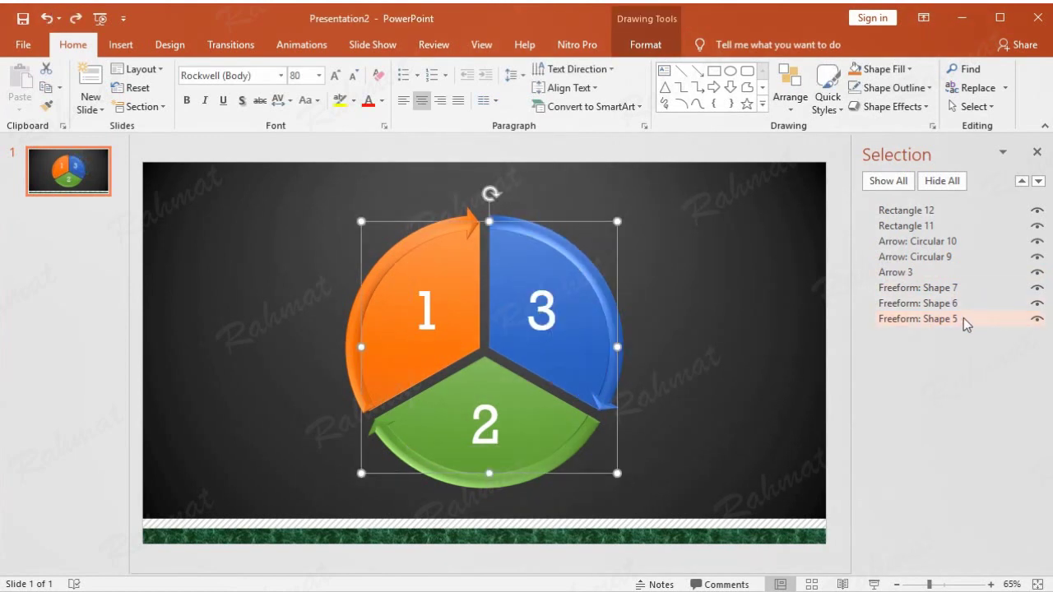
pyautogui.click(928, 325)
pyautogui.hotkey('shift', 'Home')
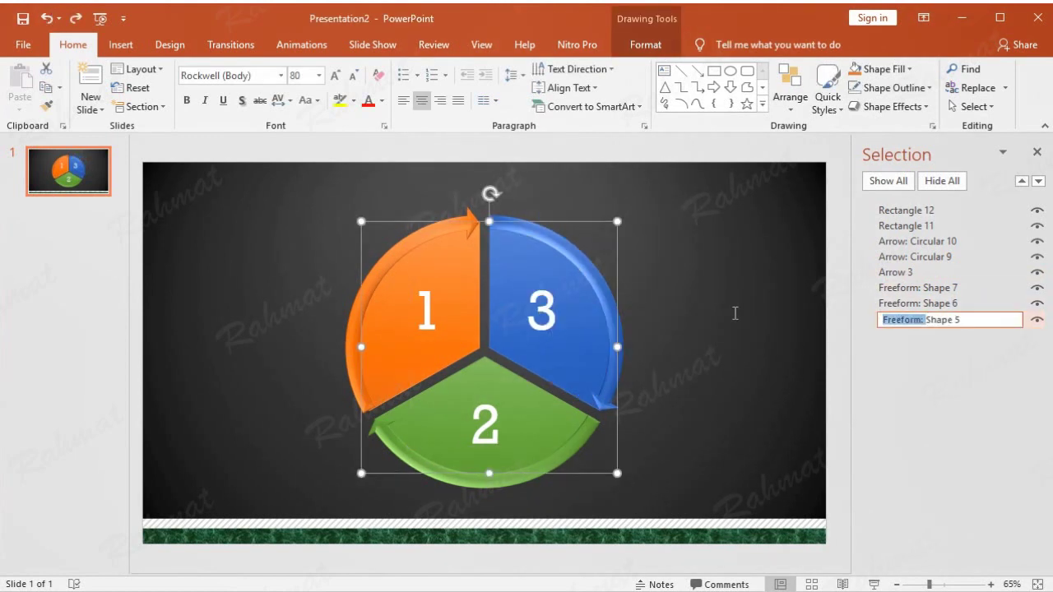
pyautogui.press('BackSpace')
pyautogui.doubleClick(912, 320)
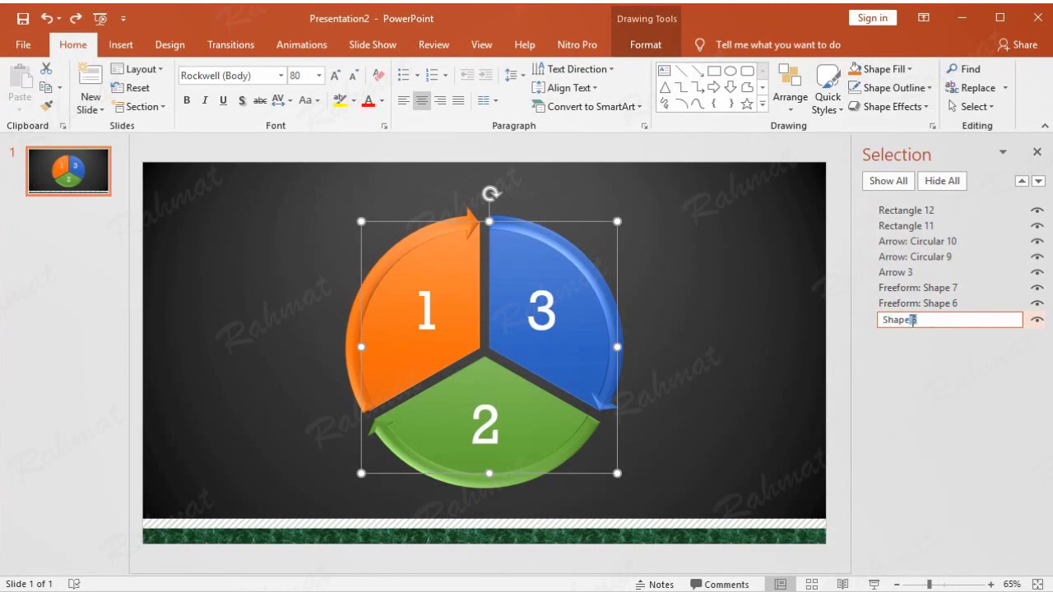
pyautogui.write('3')
pyautogui.click(680, 308)
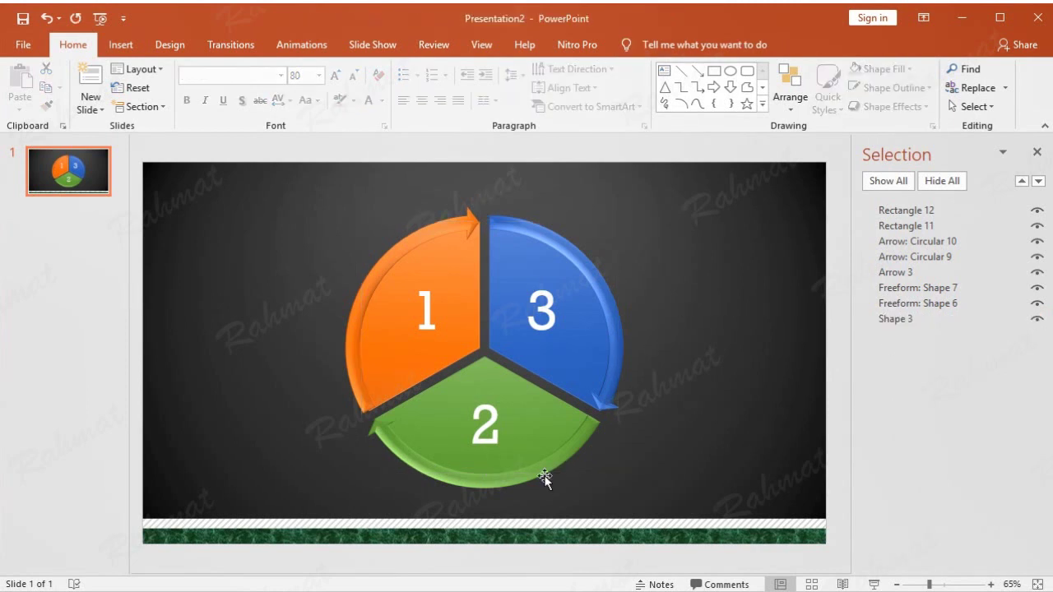
# Rename the green circular arrow to 'Arrow 2'
pyautogui.click(546, 469)
pyautogui.moveTo(548, 463); pyautogui.dragTo(552, 483)
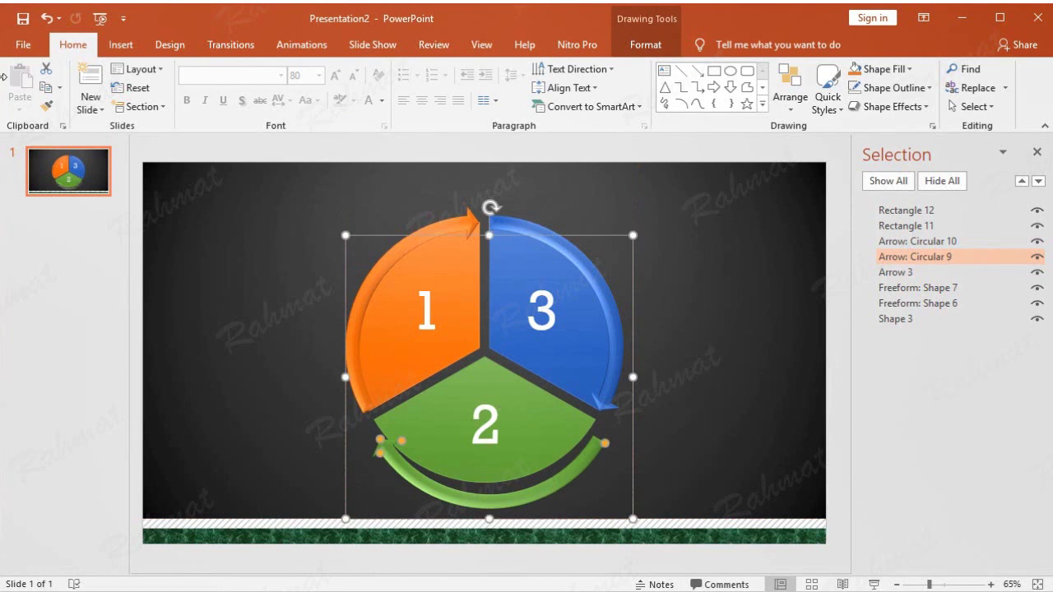
pyautogui.click(46, 18)
pyautogui.doubleClick(919, 257)
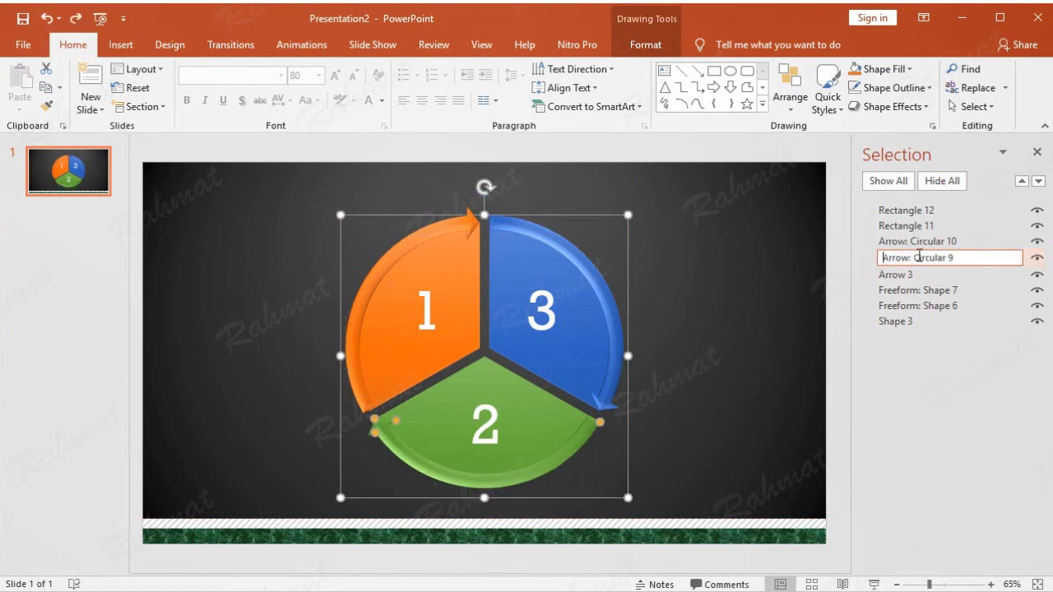
pyautogui.moveTo(911, 257); pyautogui.dragTo(954, 258)
pyautogui.write('2')
pyautogui.press('Return')
# Rename the green segment to 'Shape 2'
pyautogui.click(662, 320)
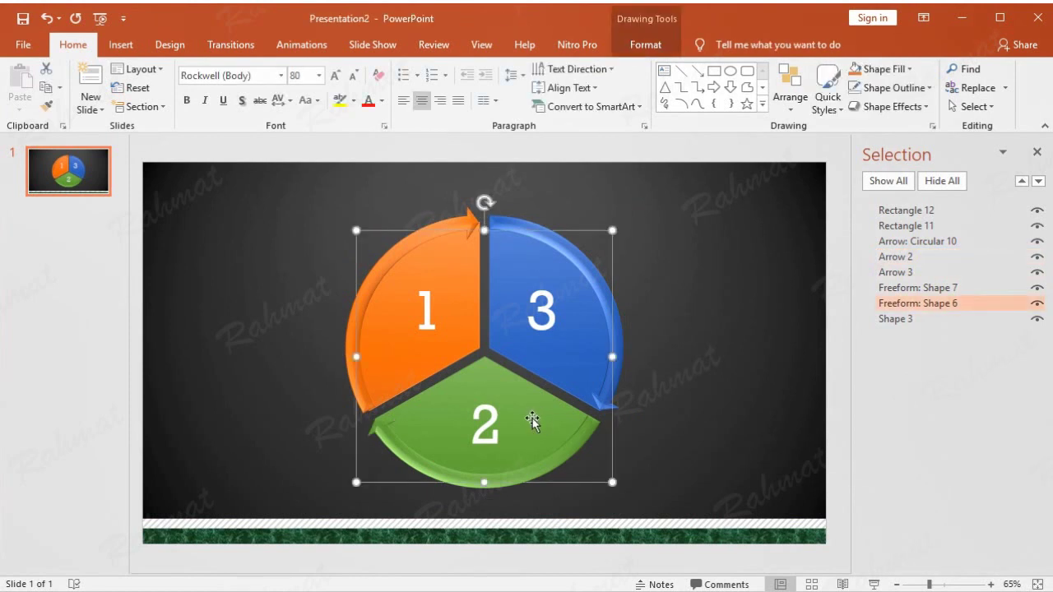
pyautogui.moveTo(532, 418); pyautogui.dragTo(537, 400)
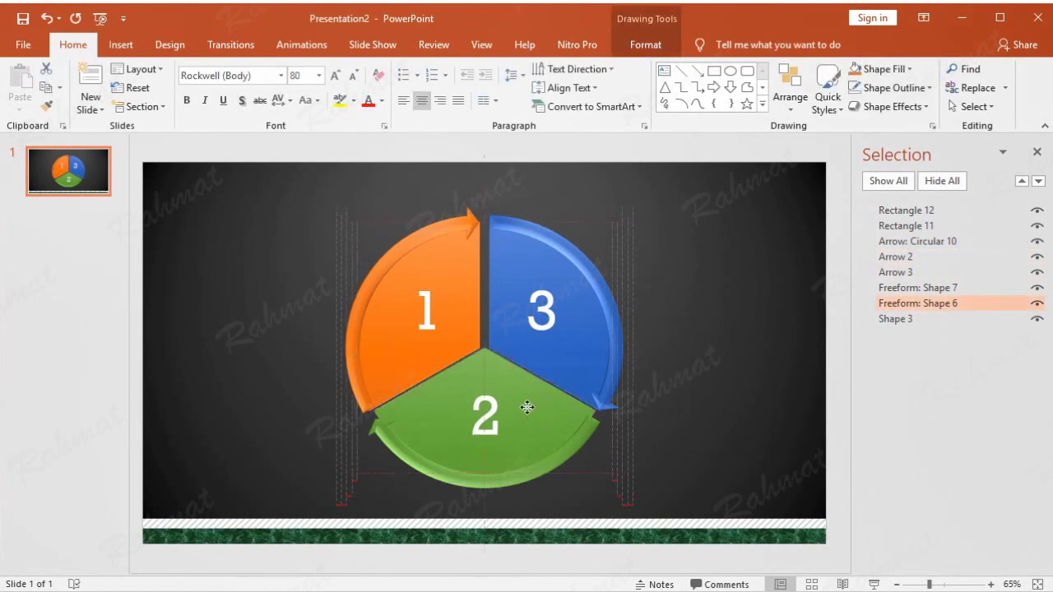
pyautogui.click(46, 18)
pyautogui.click(937, 303)
pyautogui.moveTo(924, 305); pyautogui.dragTo(728, 293)
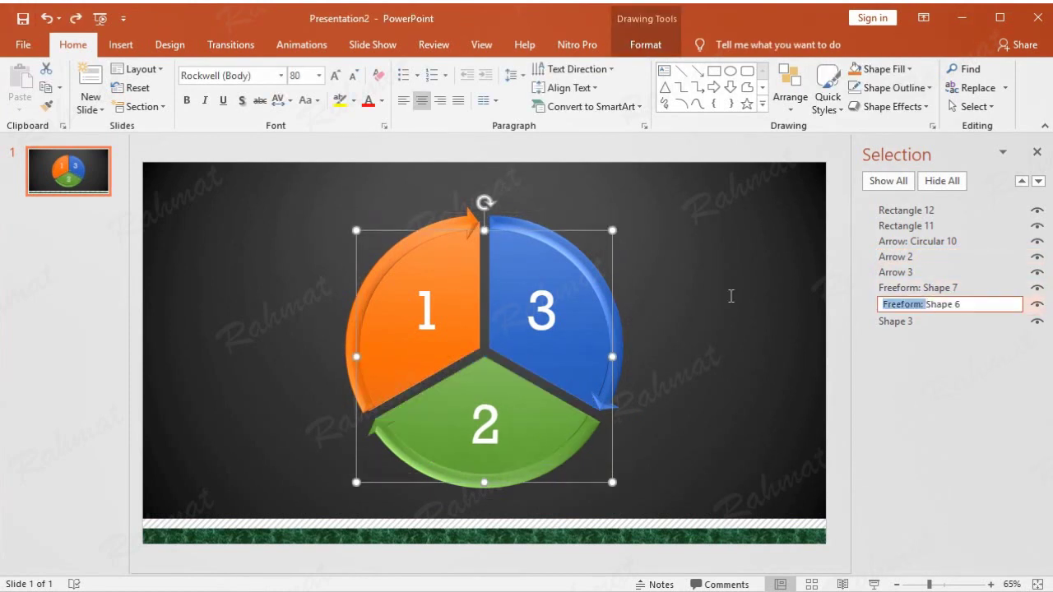
pyautogui.press('BackSpace')
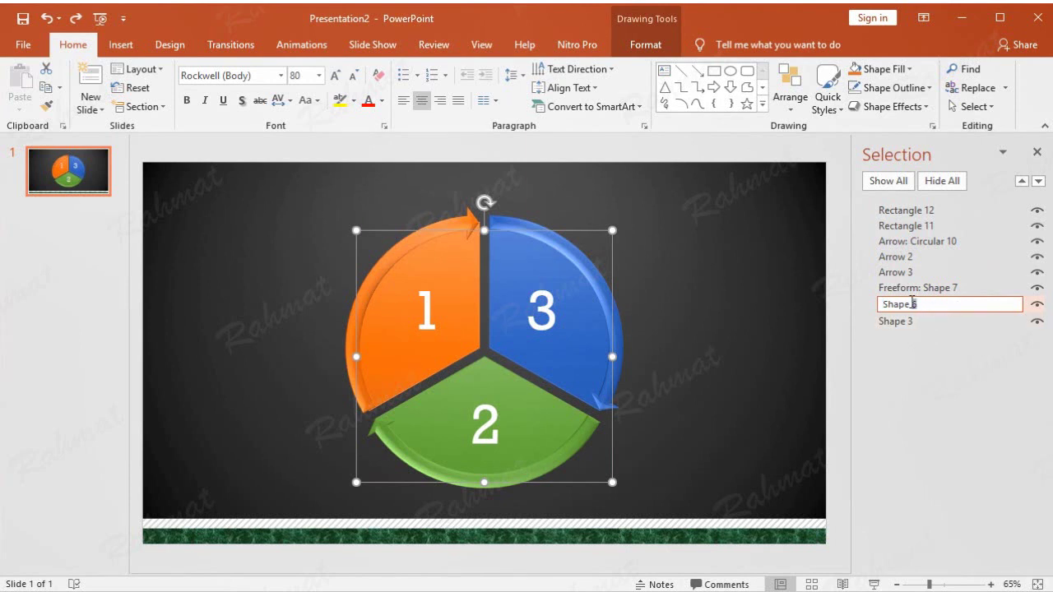
pyautogui.write('2')
pyautogui.click(765, 298)
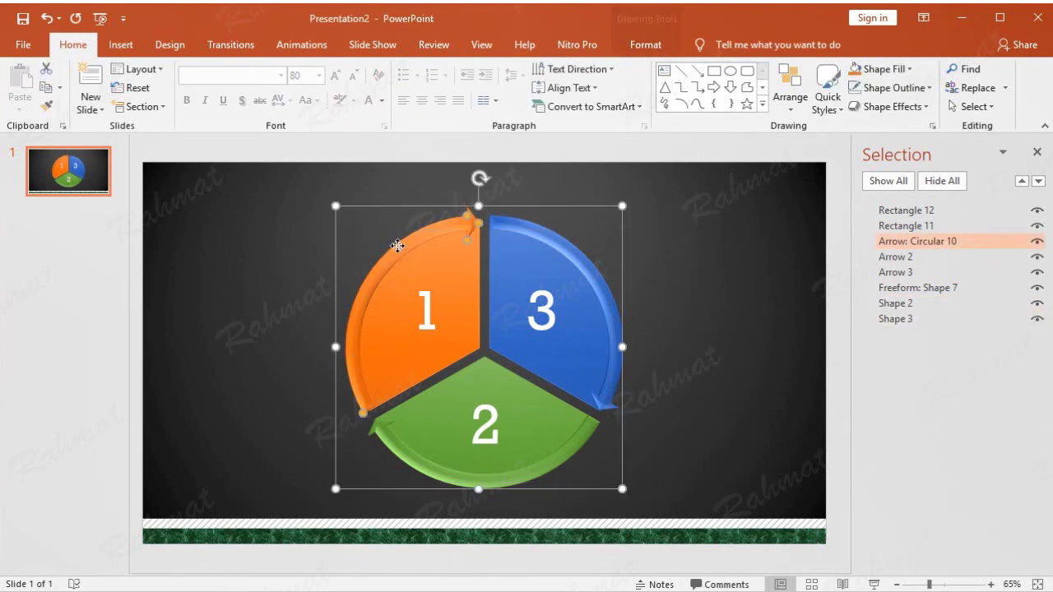
# Rename the orange circular arrow to 'Arrow 1'
pyautogui.moveTo(397, 245); pyautogui.dragTo(394, 233)
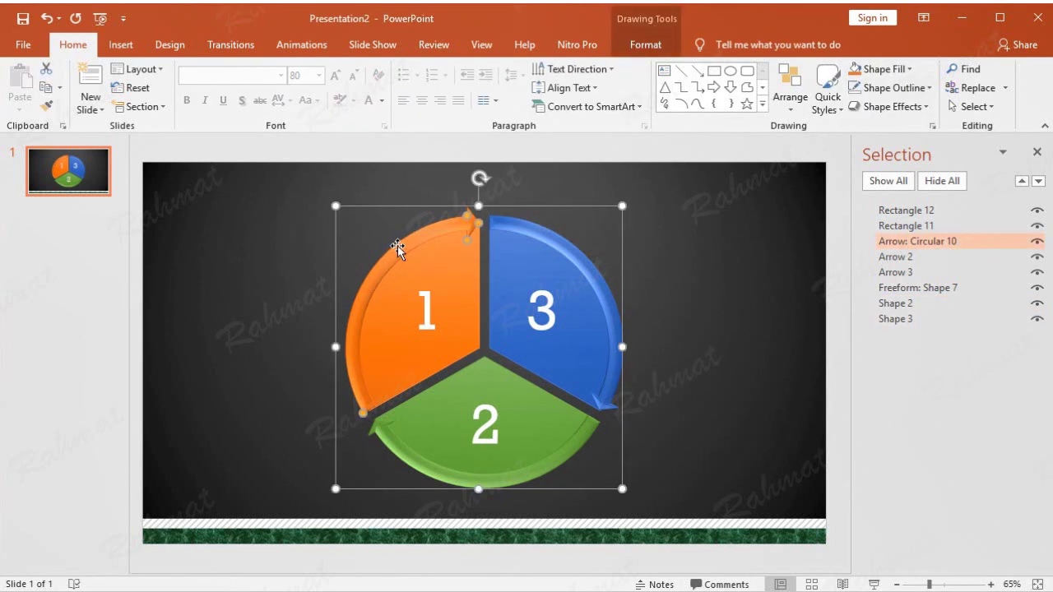
pyautogui.click(46, 18)
pyautogui.click(944, 242)
pyautogui.click(913, 243)
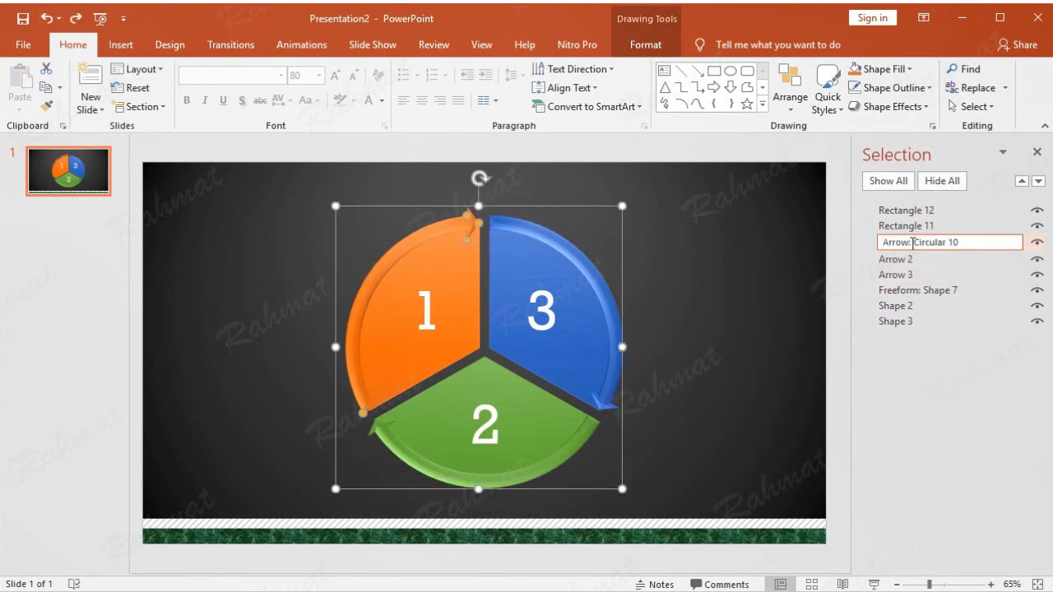
pyautogui.moveTo(908, 242); pyautogui.dragTo(961, 242)
pyautogui.write('Arrow 1')
pyautogui.press('Return')
pyautogui.click(709, 265)
# Rename the orange segment to 'Shape 1'
pyautogui.click(427, 272)
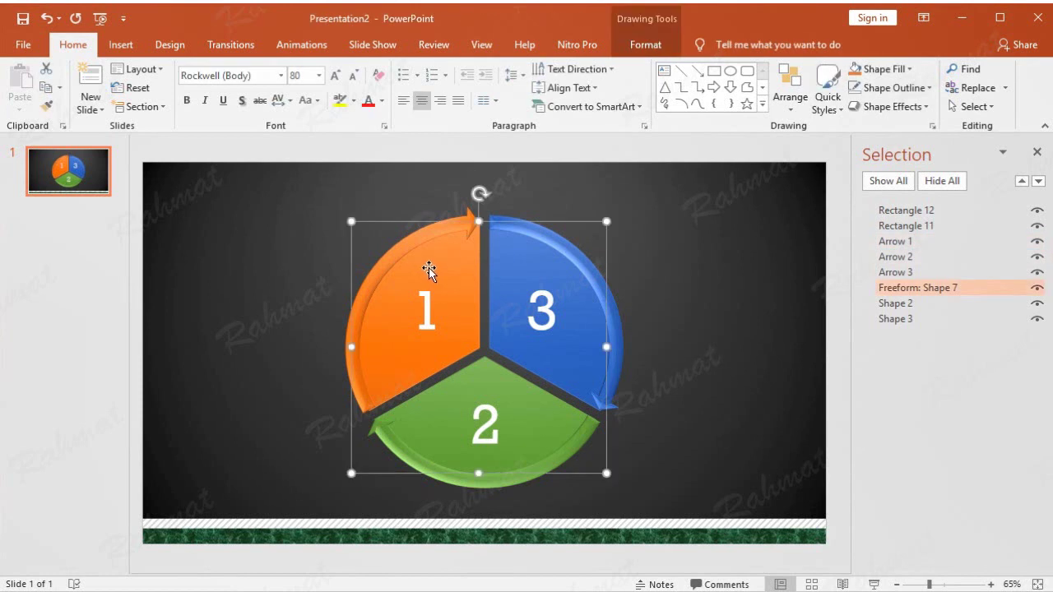
pyautogui.moveTo(428, 271); pyautogui.dragTo(437, 283)
pyautogui.click(46, 18)
pyautogui.doubleClick(935, 288)
pyautogui.moveTo(928, 289); pyautogui.dragTo(775, 279)
pyautogui.press('BackSpace')
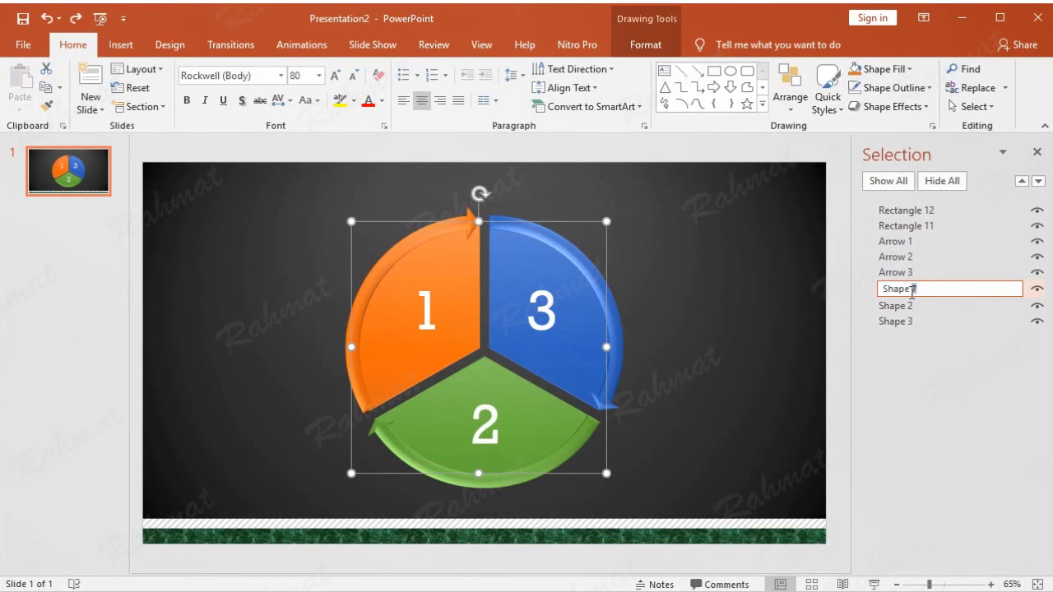
pyautogui.write('1')
pyautogui.click(778, 298)
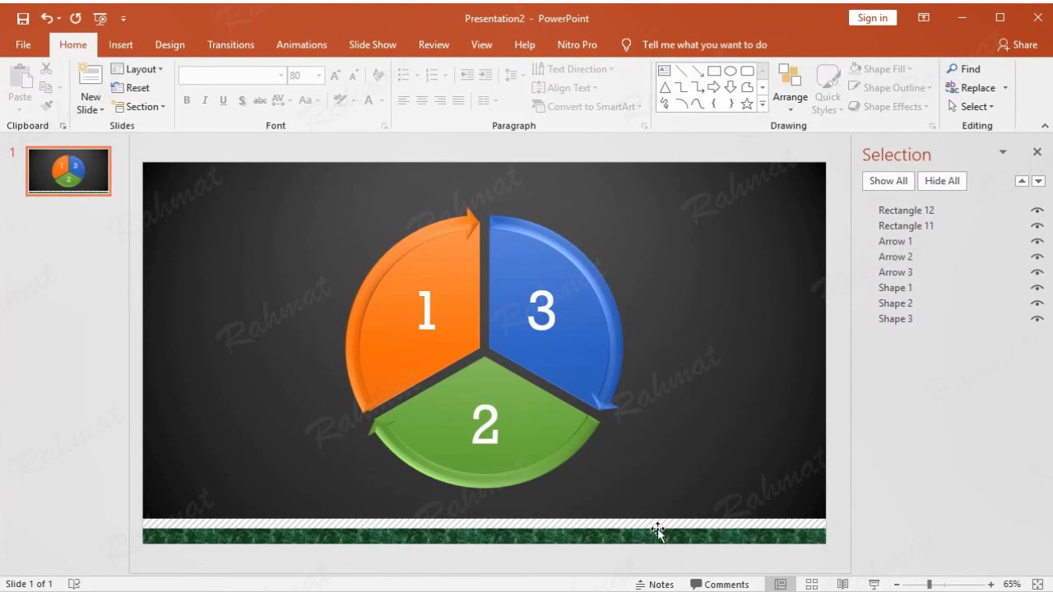
# Select the whole arrow circle diagram, copy it, and paste a duplicate beside it
pyautogui.click(565, 257)
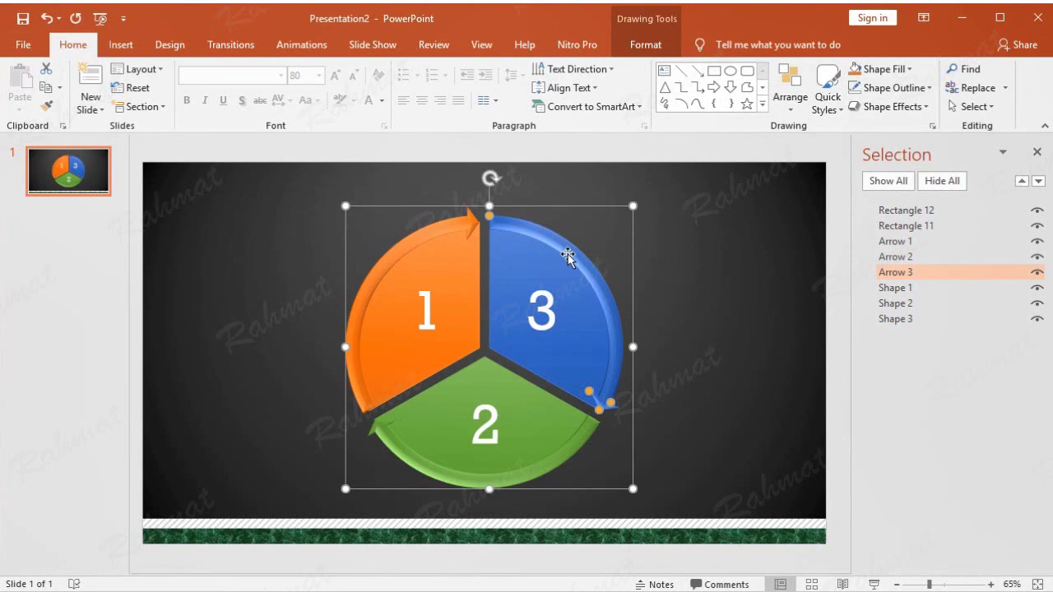
pyautogui.click(693, 259)
pyautogui.moveTo(258, 141); pyautogui.dragTo(723, 511)
pyautogui.click(721, 505)
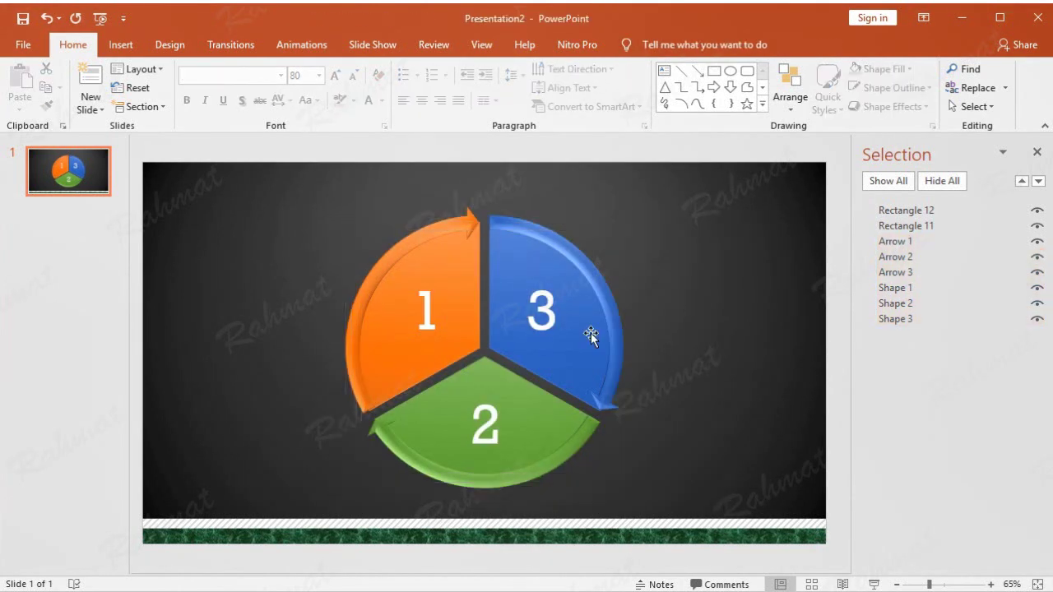
pyautogui.moveTo(251, 148); pyautogui.dragTo(735, 515)
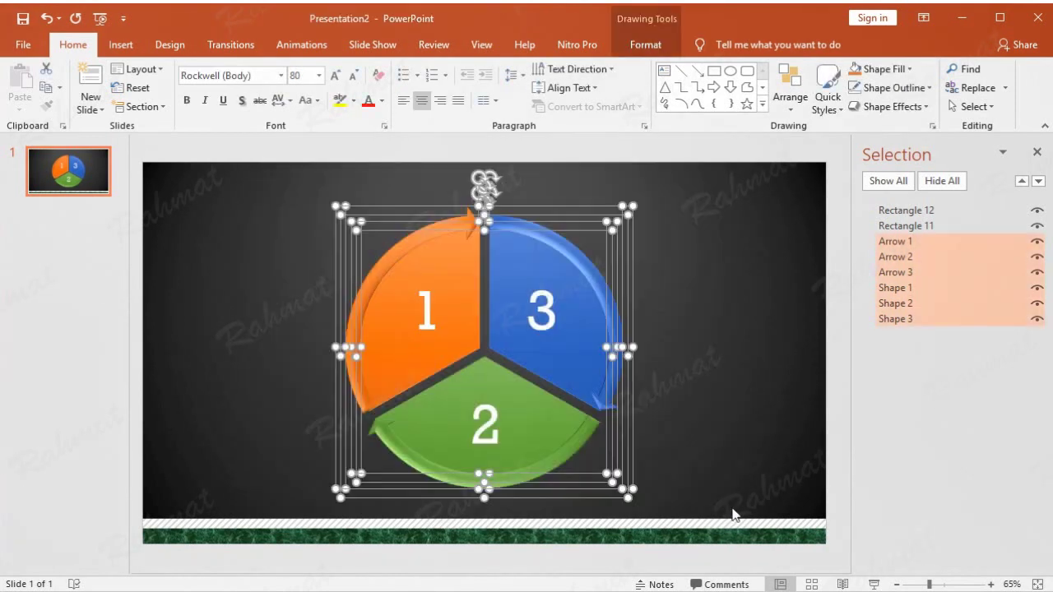
pyautogui.click(46, 87)
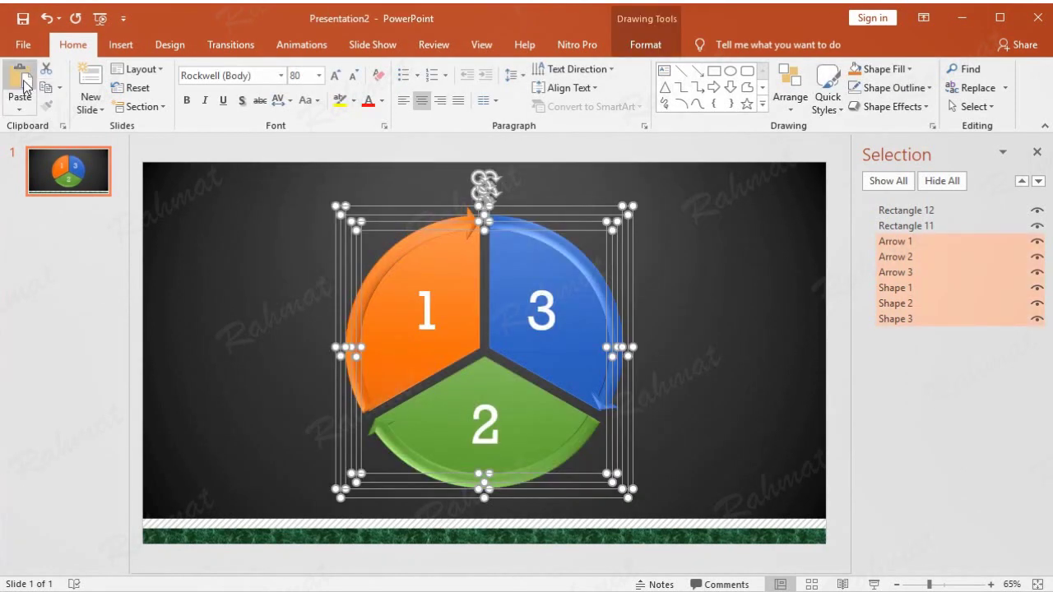
pyautogui.click(23, 82)
pyautogui.moveTo(538, 257)
pyautogui.mouseDown()
pyautogui.moveTo(344, 199)
pyautogui.moveTo(366, 228)
pyautogui.mouseUp()
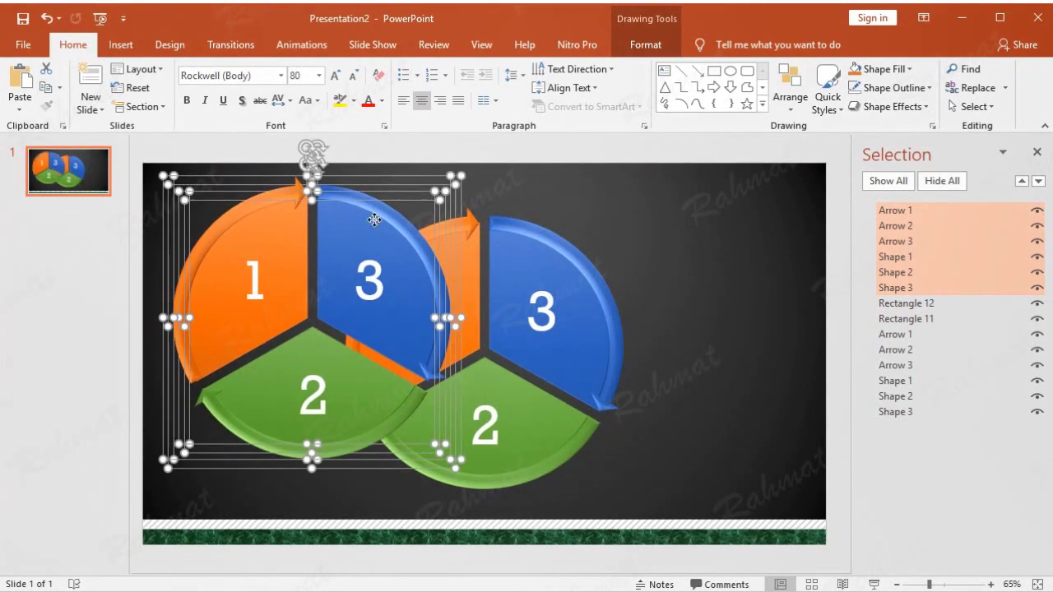
# Group the pasted pieces and name the group Group 1
pyautogui.rightClick(375, 222)
pyautogui.moveTo(482, 315)
pyautogui.click(544, 317)
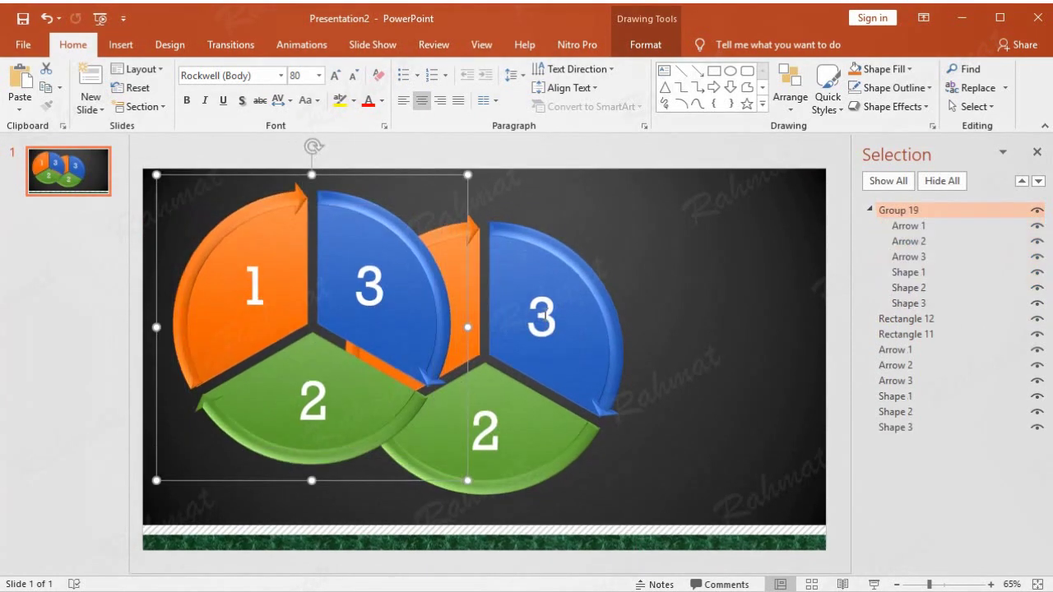
pyautogui.doubleClick(915, 211)
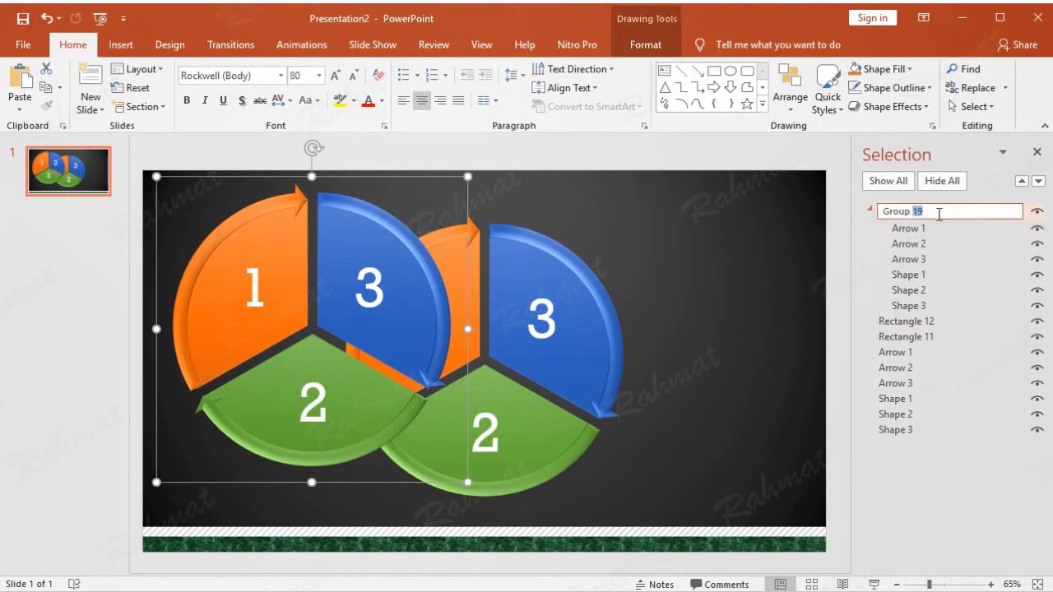
pyautogui.click(697, 231)
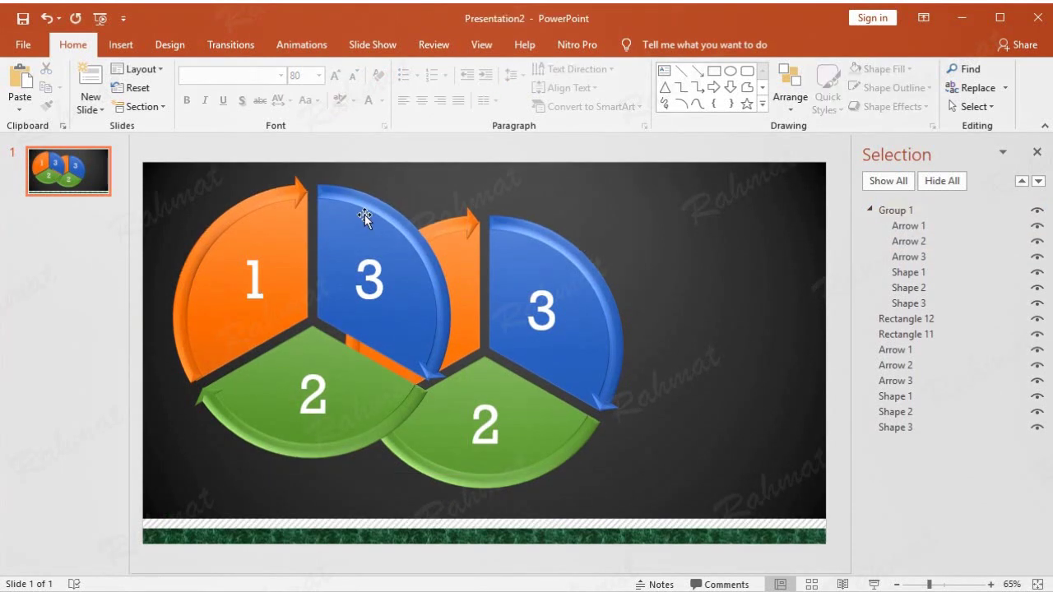
# Align Group 1 over the original circle, briefly hiding it to compare with the original arrows
pyautogui.moveTo(369, 203)
pyautogui.mouseDown()
pyautogui.moveTo(548, 243)
pyautogui.moveTo(541, 232)
pyautogui.mouseUp()
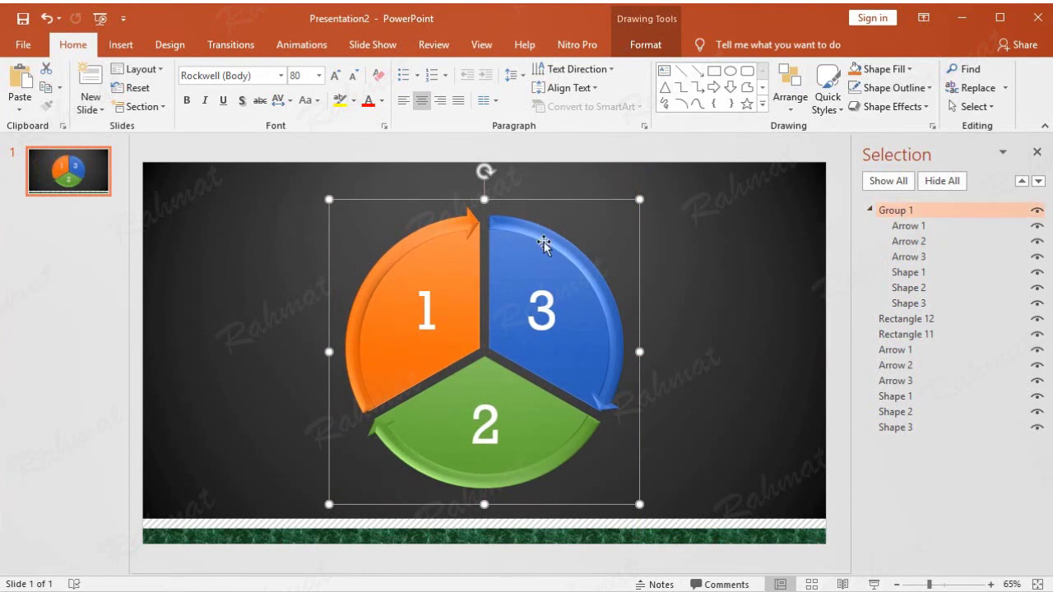
pyautogui.moveTo(545, 239); pyautogui.dragTo(694, 262)
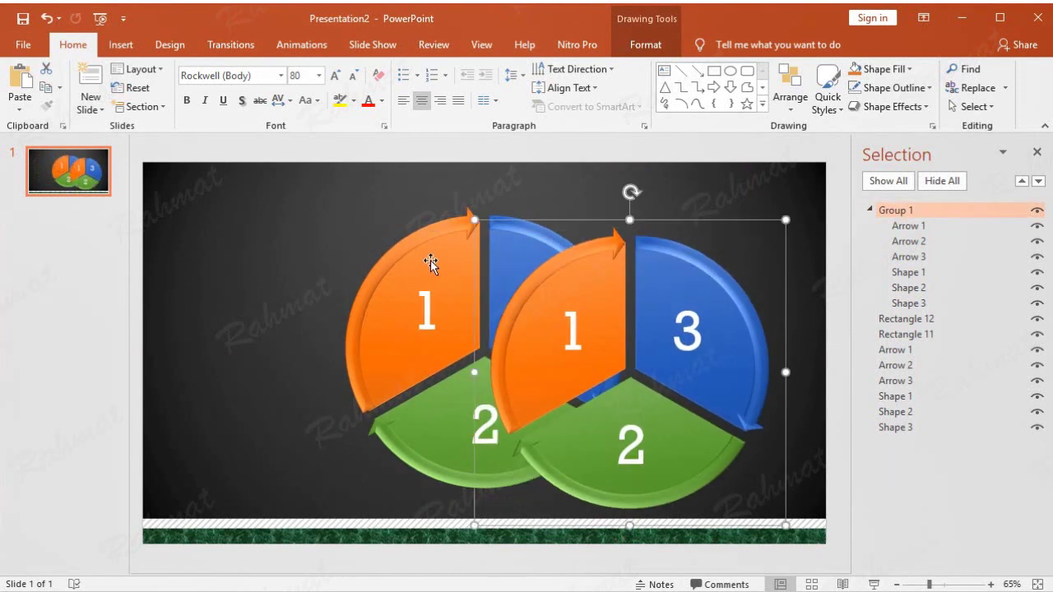
pyautogui.click(1036, 211)
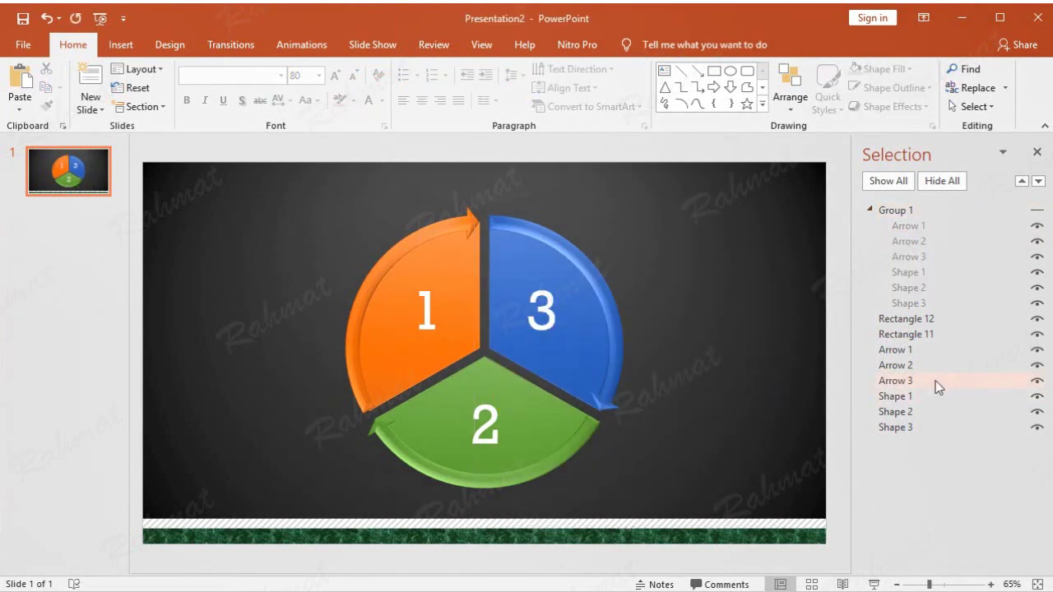
pyautogui.click(903, 353)
pyautogui.click(907, 365)
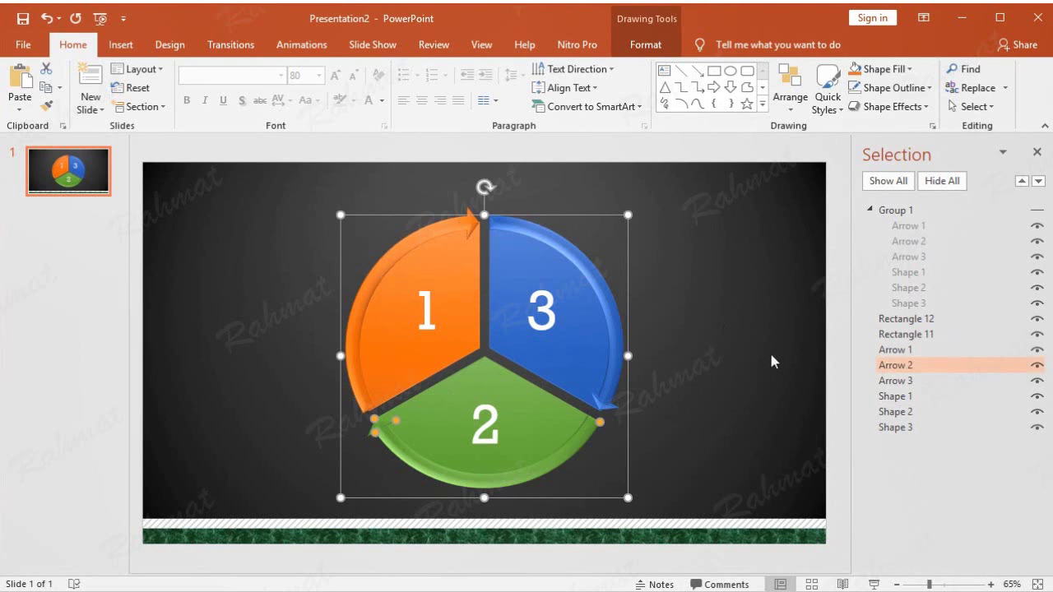
pyautogui.click(712, 326)
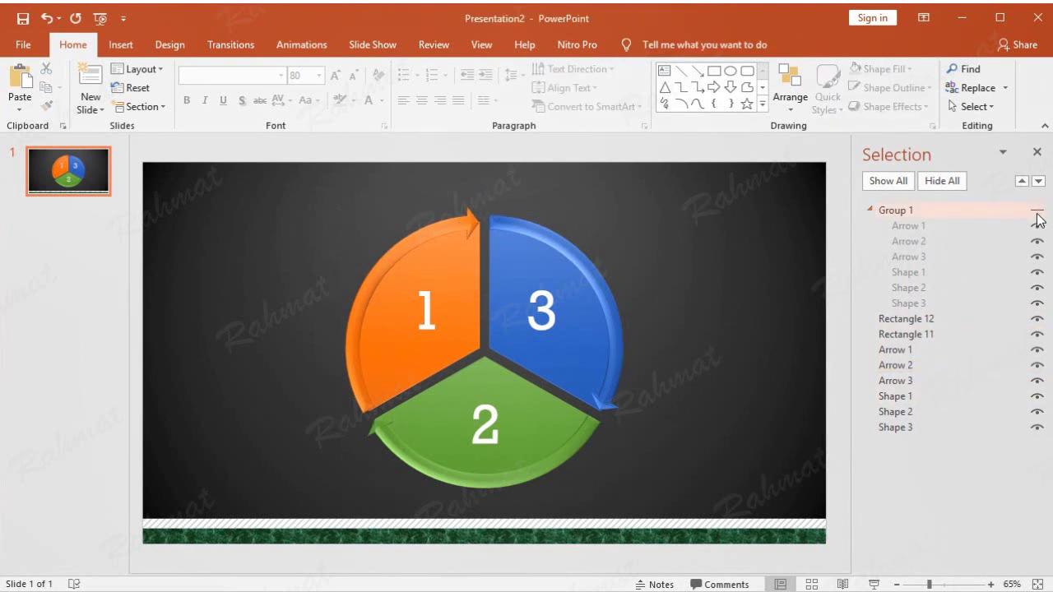
pyautogui.click(1038, 220)
pyautogui.moveTo(722, 285)
pyautogui.mouseDown()
pyautogui.moveTo(593, 281)
pyautogui.moveTo(579, 262)
pyautogui.mouseUp()
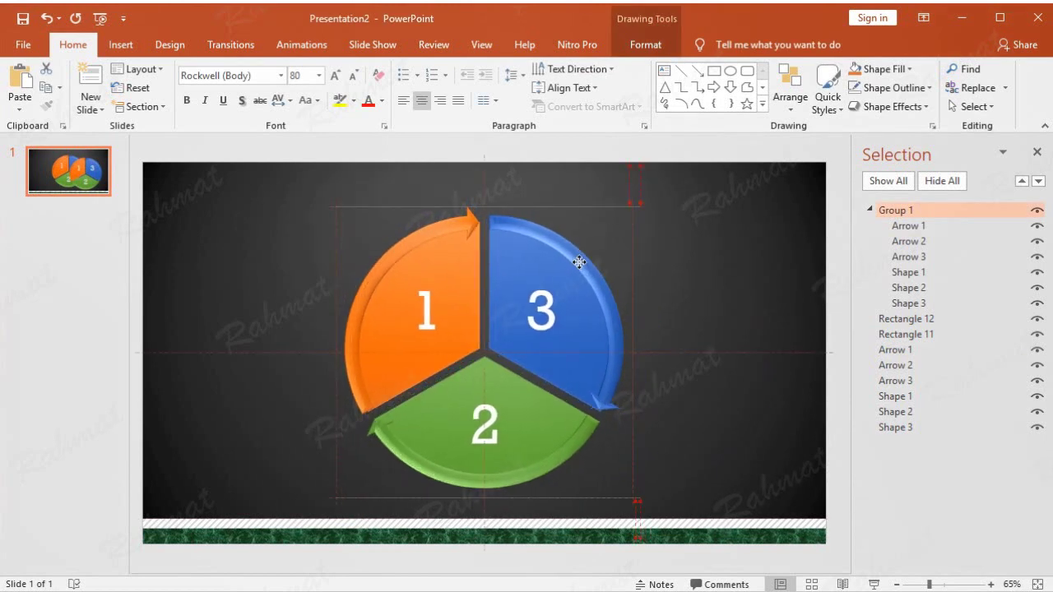
# Box-select the two bottom stripe bars (Rectangles 11 and 12), group them, and rename the group Group 2
pyautogui.click(674, 267)
pyautogui.click(588, 541)
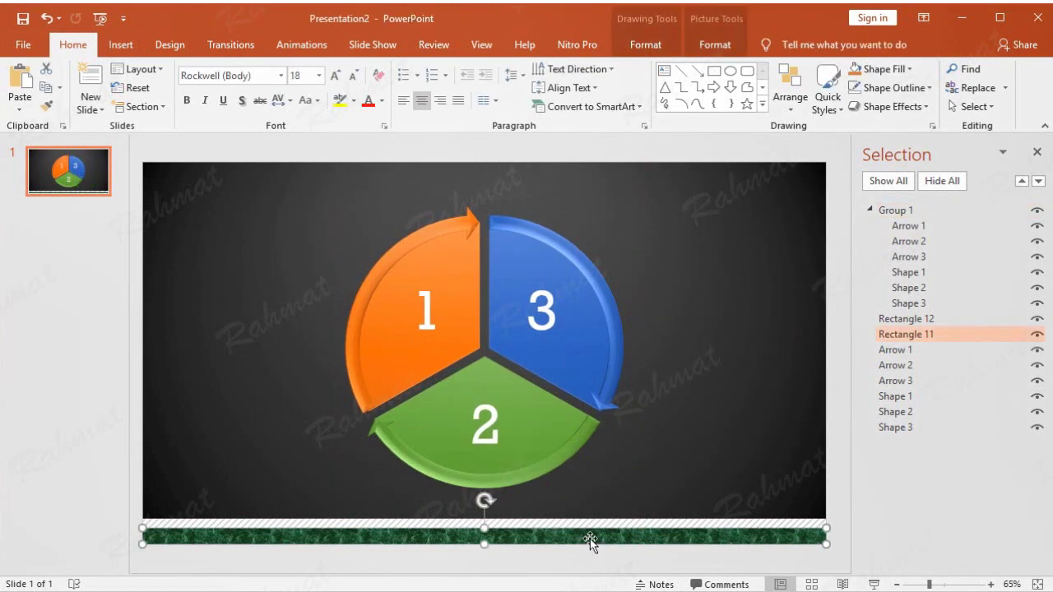
pyautogui.click(126, 519)
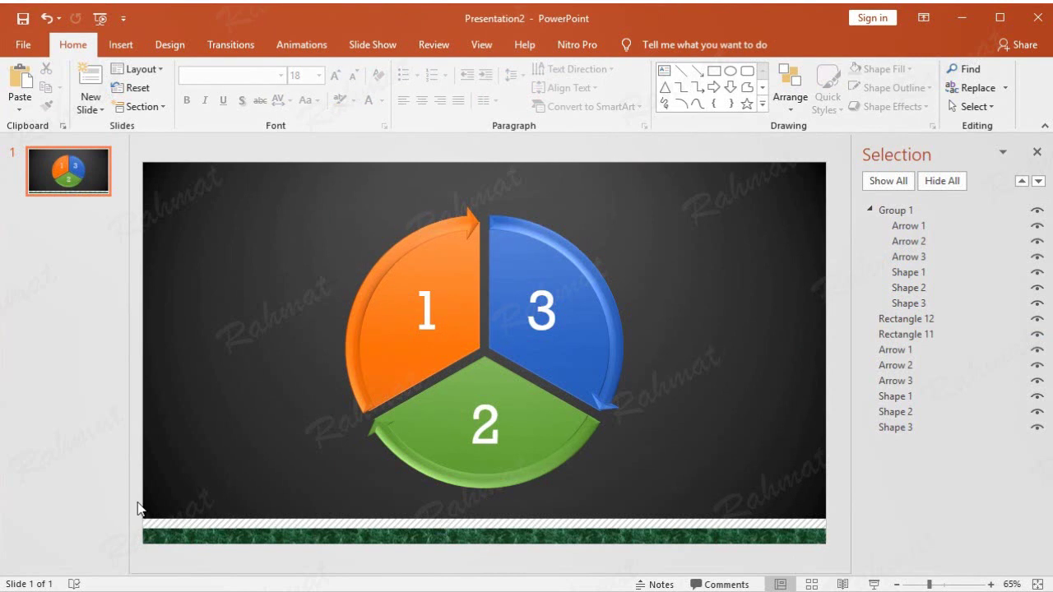
pyautogui.moveTo(136, 507); pyautogui.dragTo(827, 571)
pyautogui.click(99, 533)
pyautogui.moveTo(133, 506); pyautogui.dragTo(878, 568)
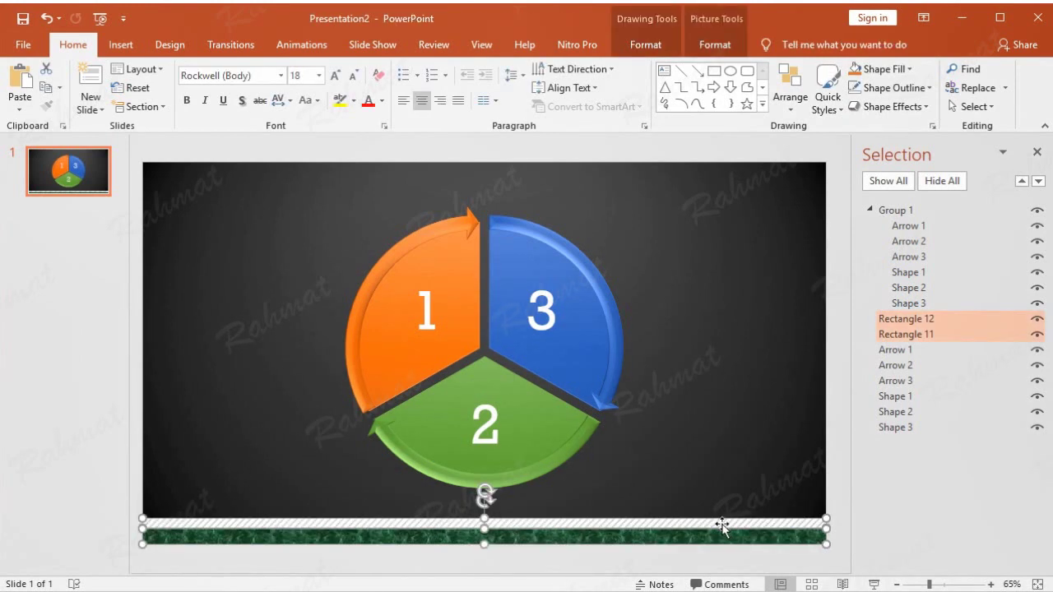
pyautogui.rightClick(721, 523)
pyautogui.moveTo(830, 353)
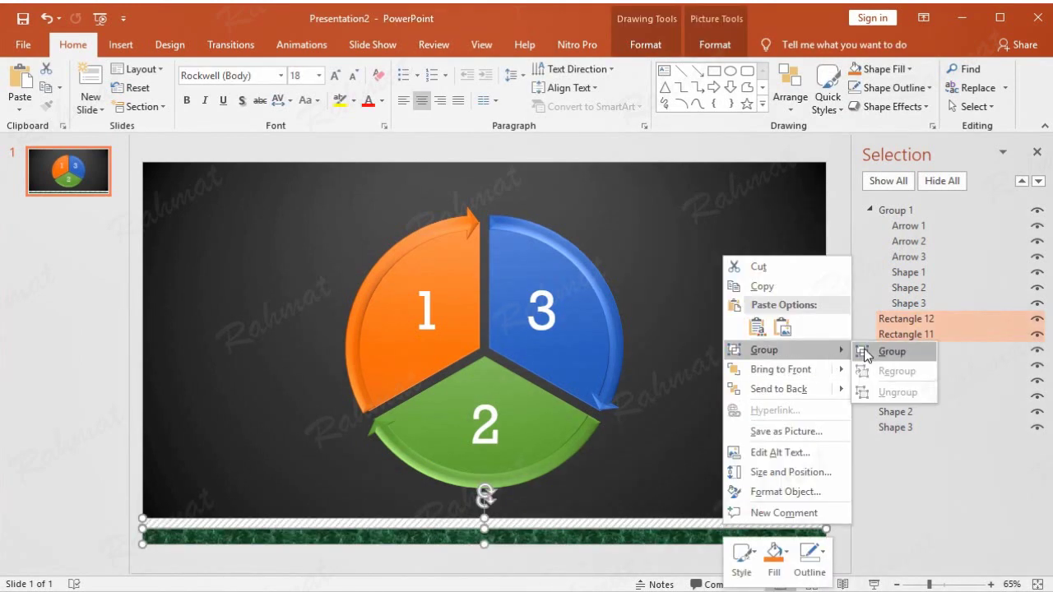
pyautogui.click(870, 350)
pyautogui.click(908, 320)
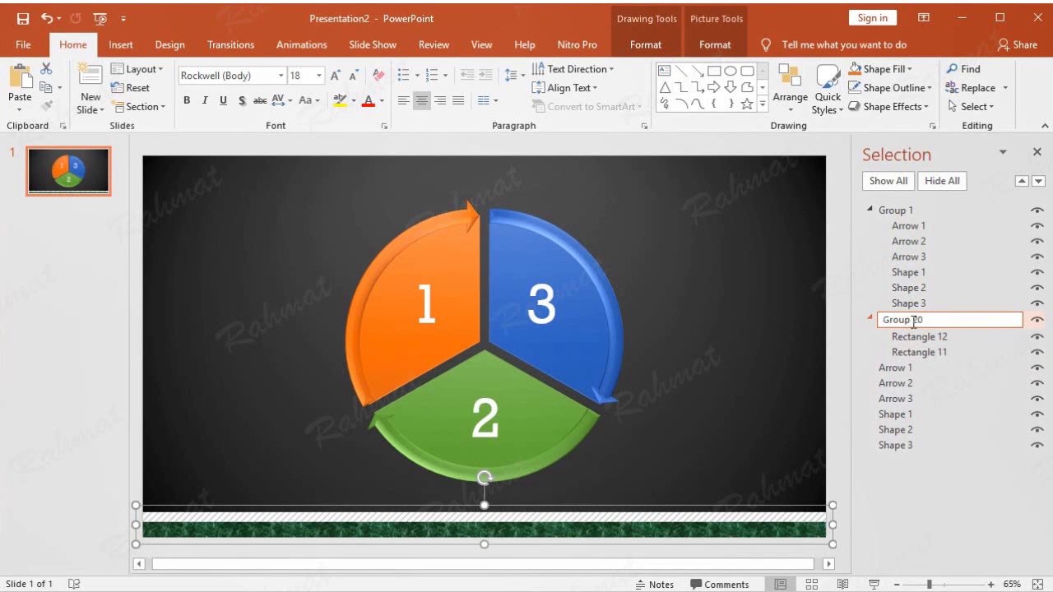
pyautogui.click(713, 308)
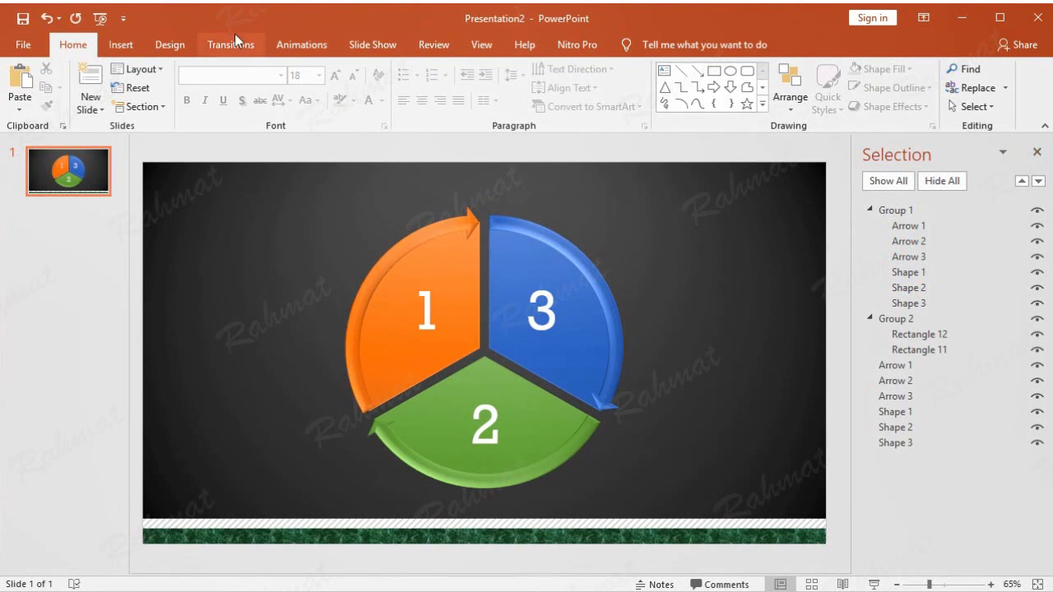
# Open the Animation Pane on the Animations tab and select Group 1
pyautogui.click(301, 45)
pyautogui.click(695, 69)
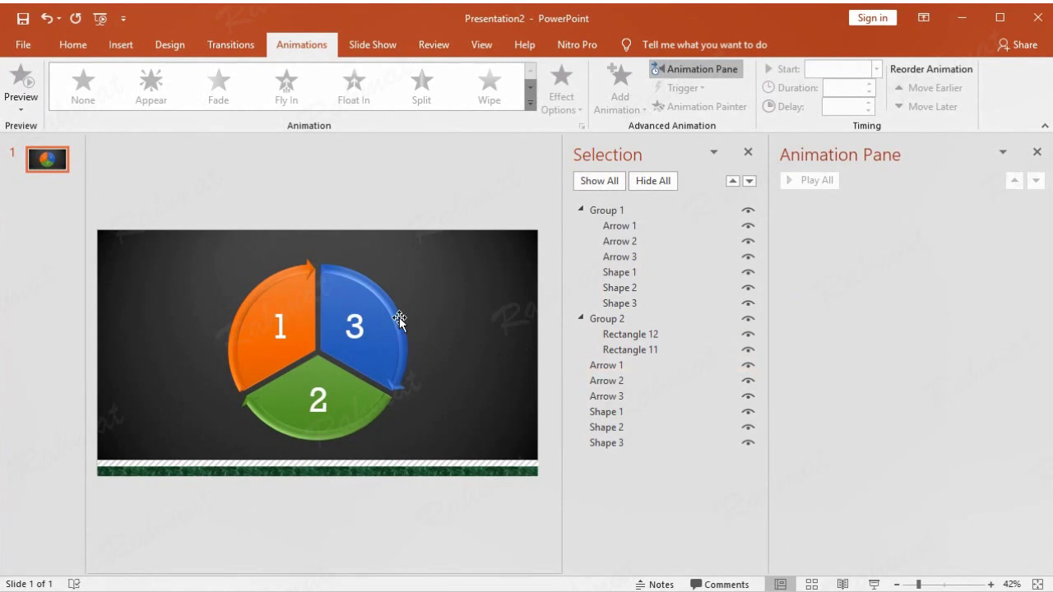
pyautogui.click(618, 215)
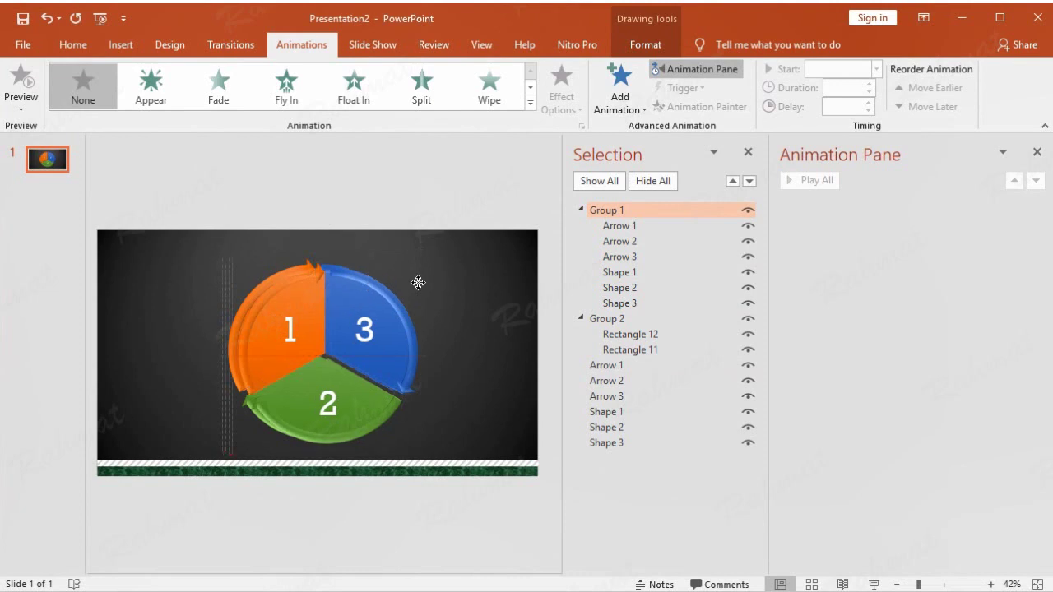
pyautogui.moveTo(346, 261); pyautogui.dragTo(443, 265)
pyautogui.click(48, 20)
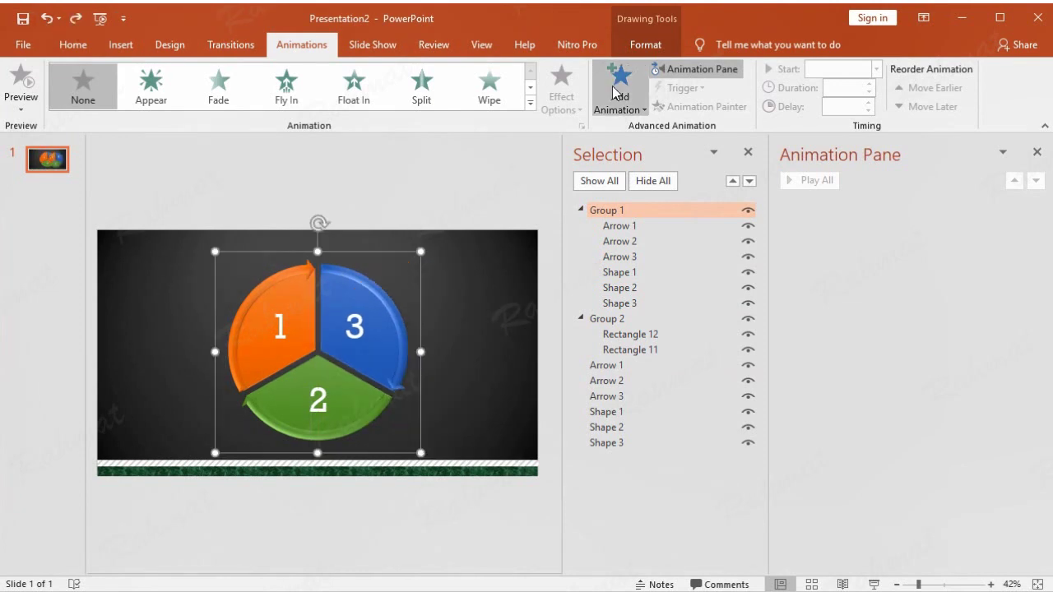
# Add the Disappear exit effect to Group 1
pyautogui.click(618, 94)
pyautogui.click(644, 569)
pyautogui.click(550, 206)
pyautogui.click(536, 462)
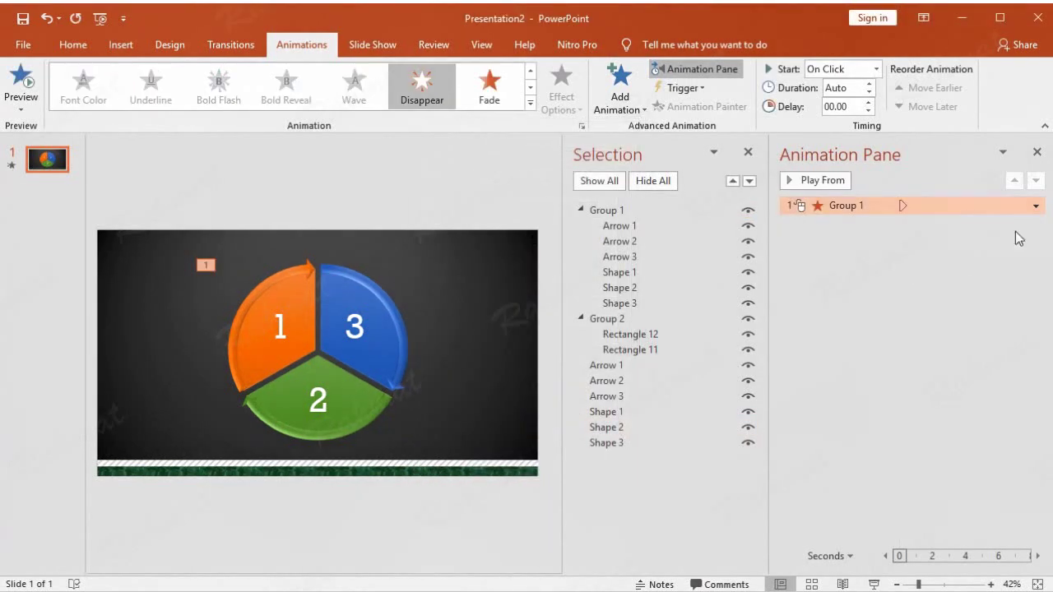
# Set Group 1's Disappear animation to start With Previous
pyautogui.click(1036, 206)
pyautogui.click(913, 281)
pyautogui.click(349, 343)
pyautogui.click(350, 371)
pyautogui.click(456, 523)
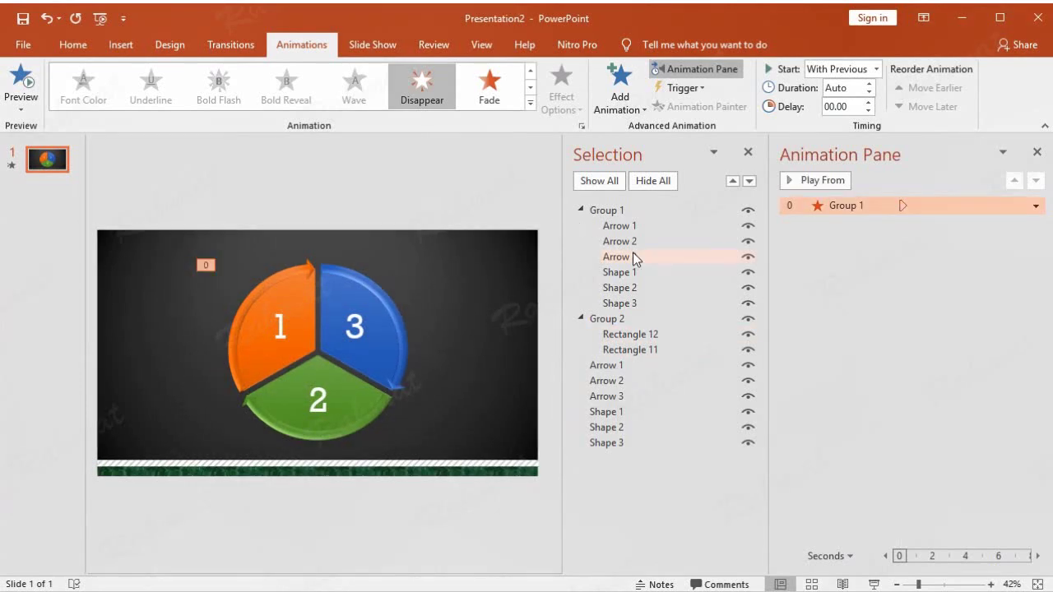
pyautogui.click(615, 396)
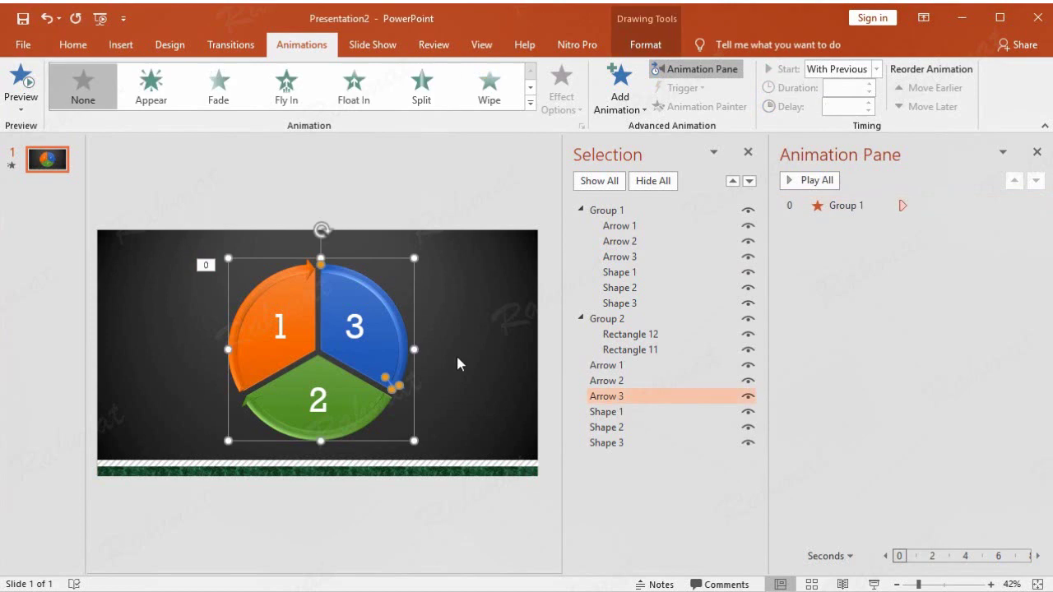
pyautogui.click(387, 297)
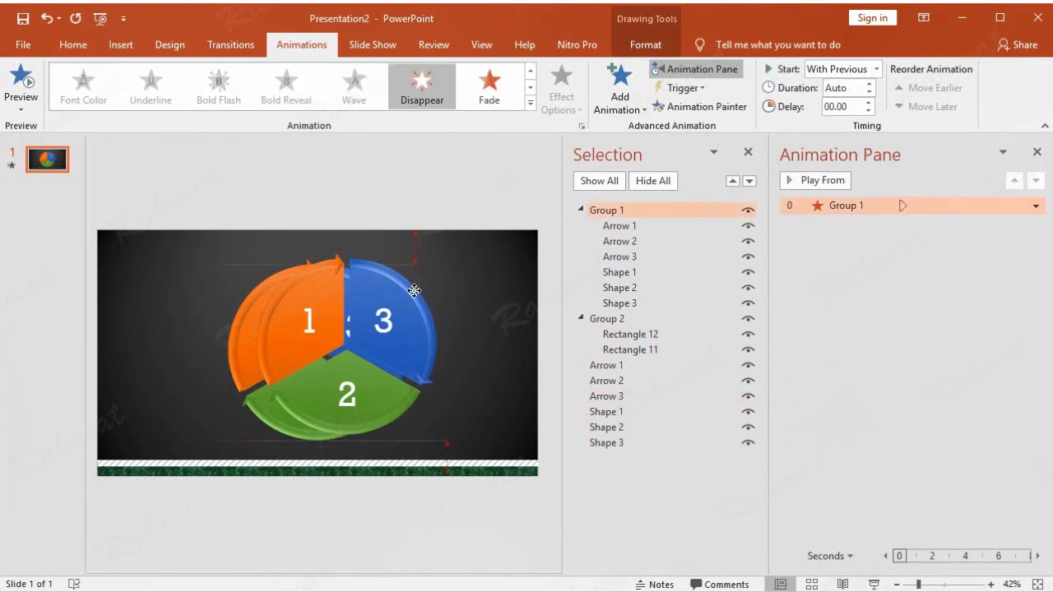
pyautogui.click(48, 20)
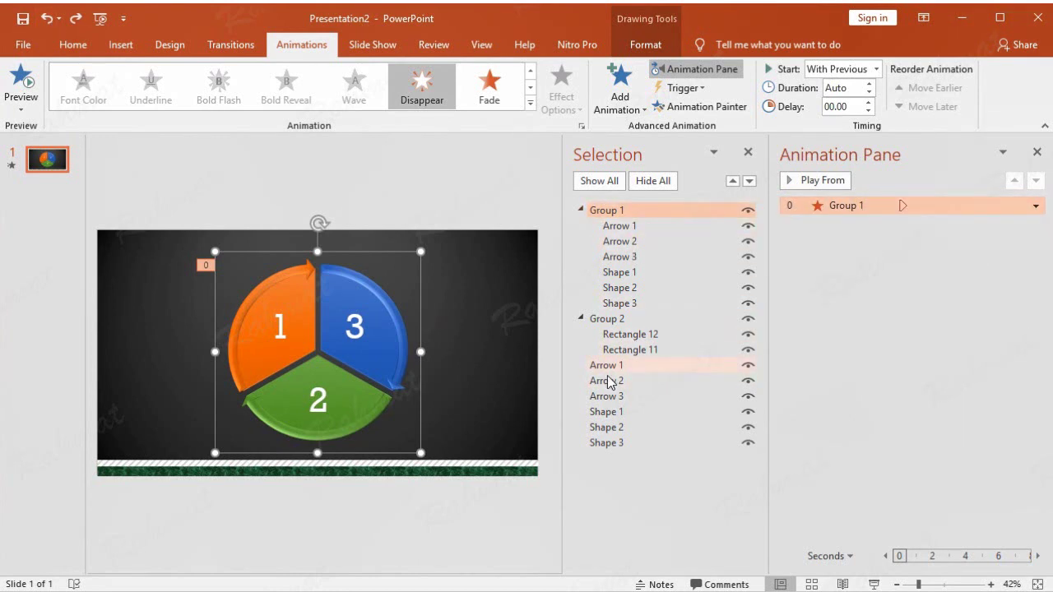
# Give Arrow 3 a Wipe entrance effect
pyautogui.click(624, 398)
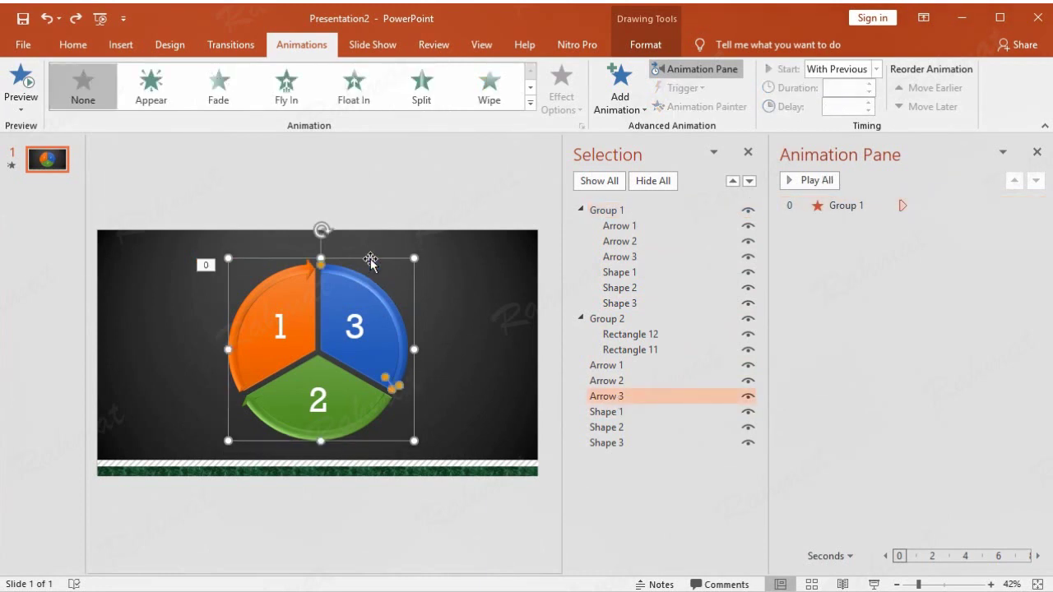
pyautogui.moveTo(372, 262); pyautogui.dragTo(447, 248)
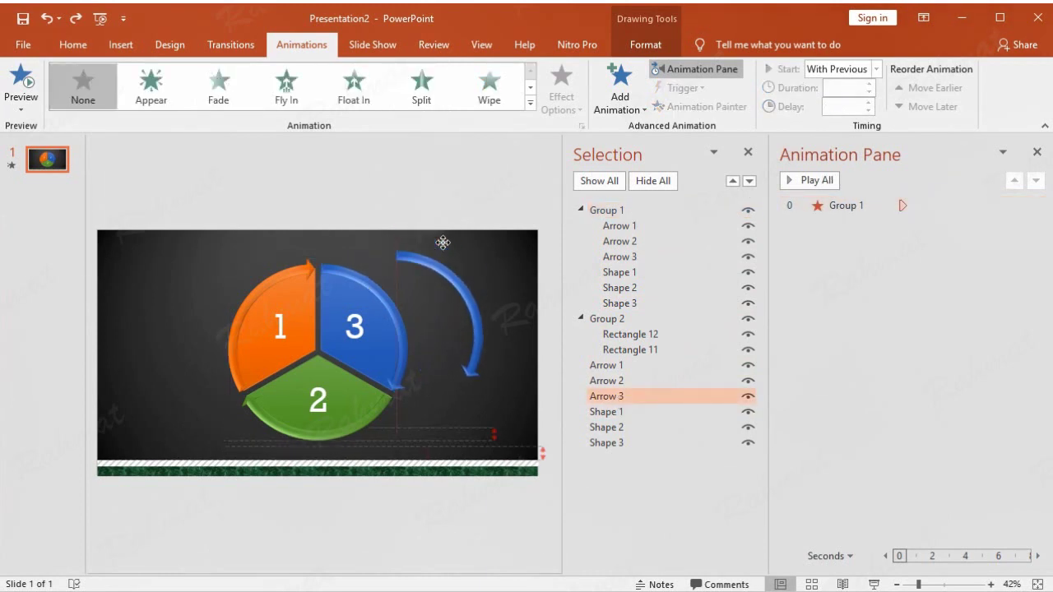
pyautogui.click(45, 18)
pyautogui.click(616, 104)
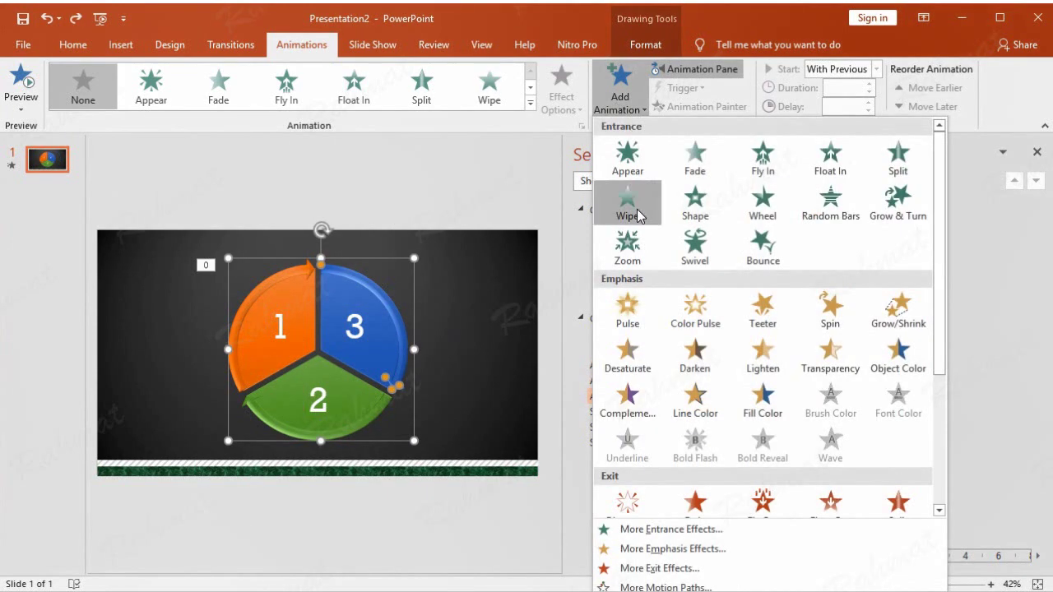
pyautogui.click(639, 532)
pyautogui.click(472, 294)
pyautogui.click(540, 290)
pyautogui.click(553, 462)
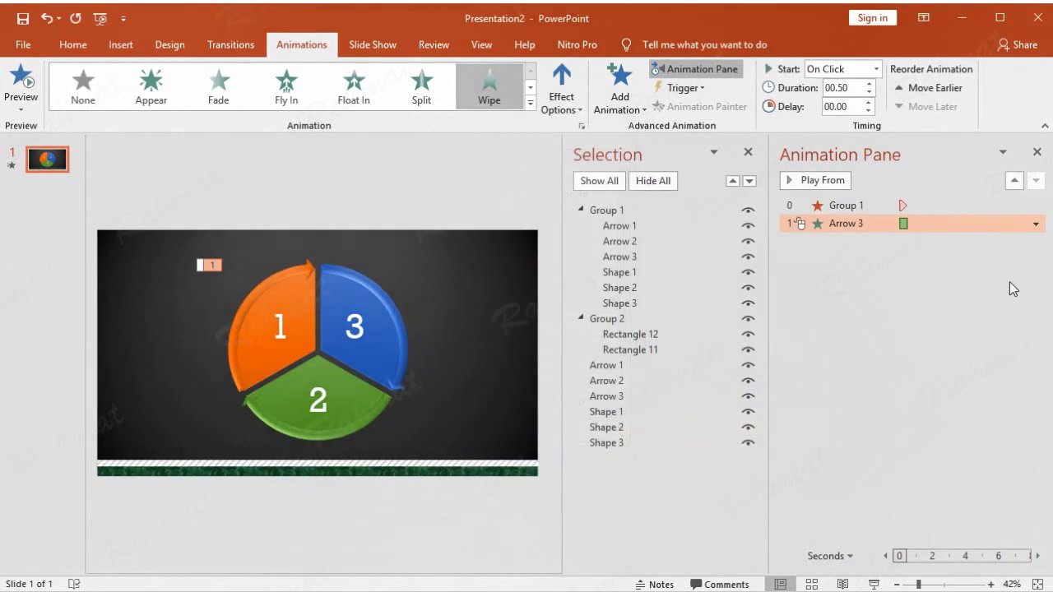
# Set Arrow 3's wipe to After Previous, 1 second, From Top, then hide Group 1 and preview
pyautogui.click(1035, 224)
pyautogui.click(977, 320)
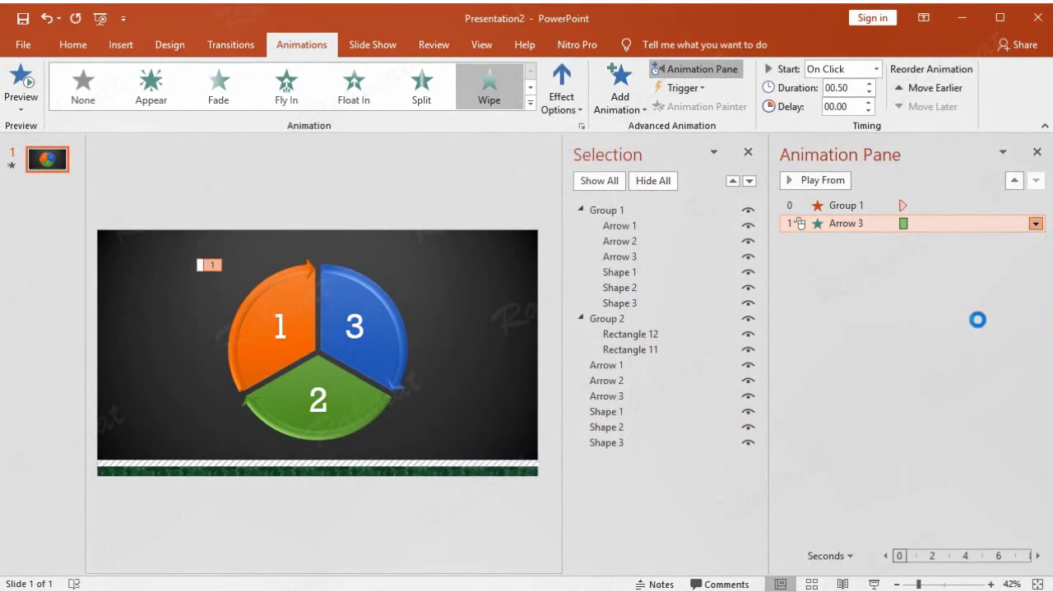
pyautogui.click(362, 344)
pyautogui.click(366, 388)
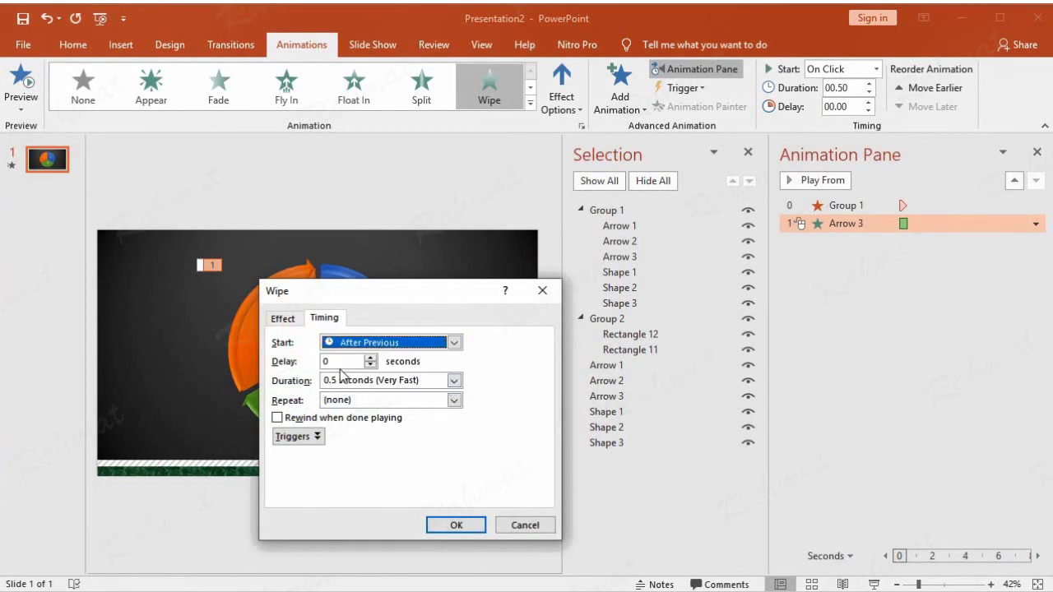
pyautogui.click(453, 380)
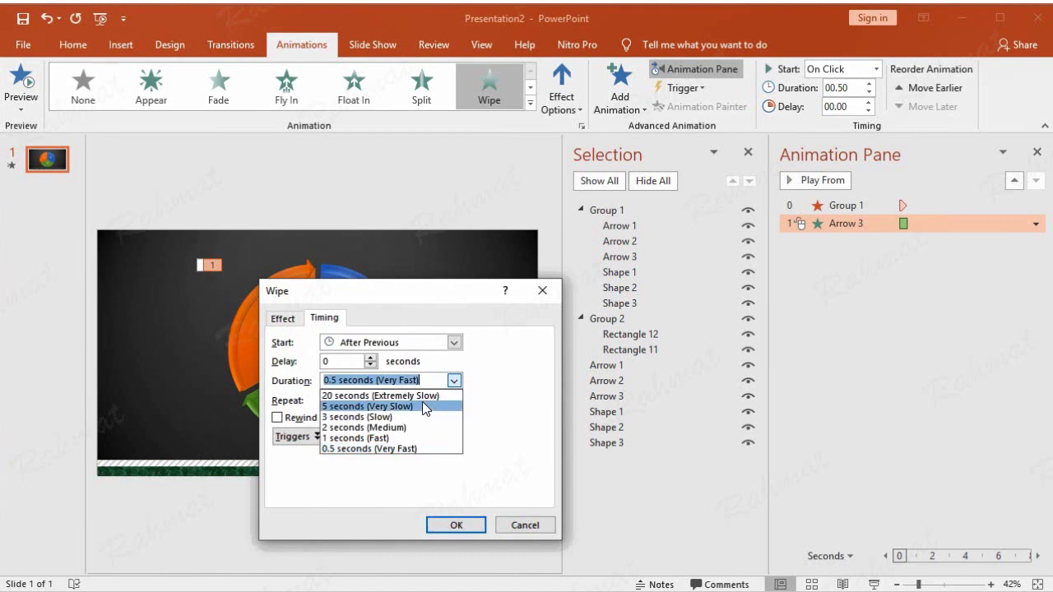
pyautogui.click(412, 439)
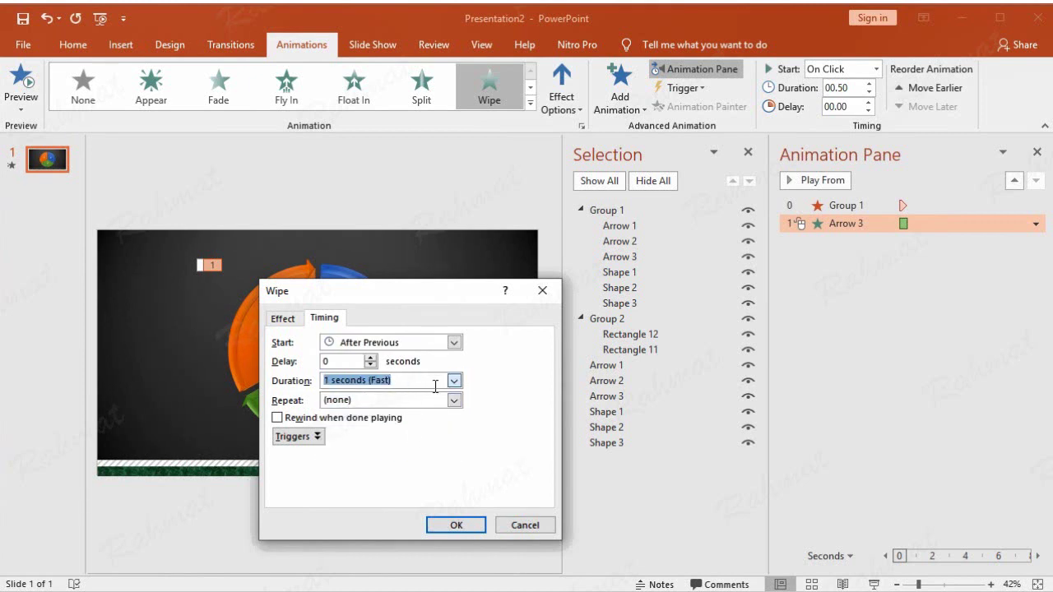
pyautogui.click(283, 318)
pyautogui.click(393, 360)
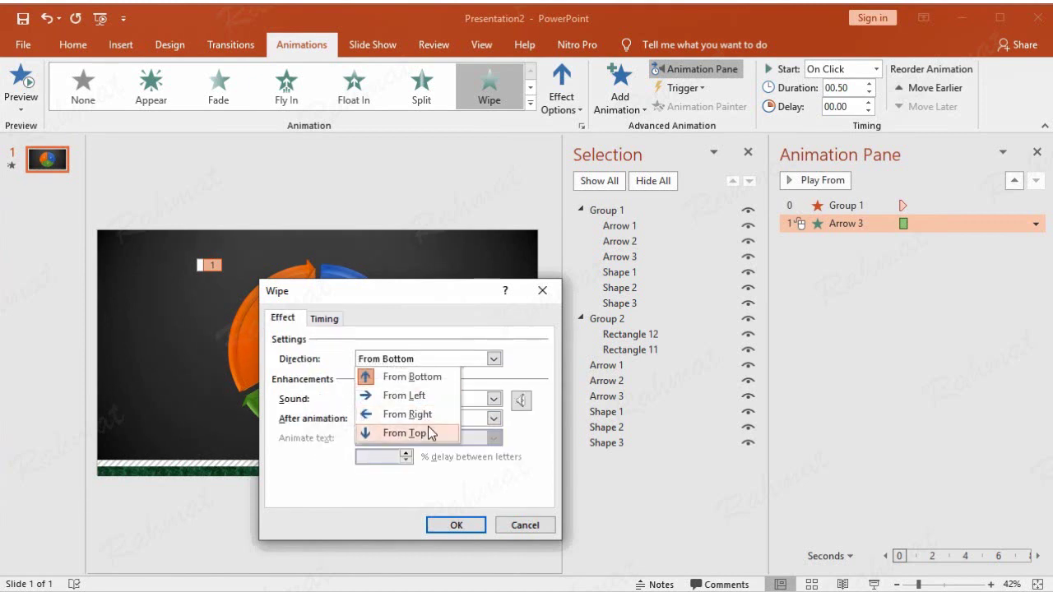
pyautogui.click(429, 432)
pyautogui.click(464, 527)
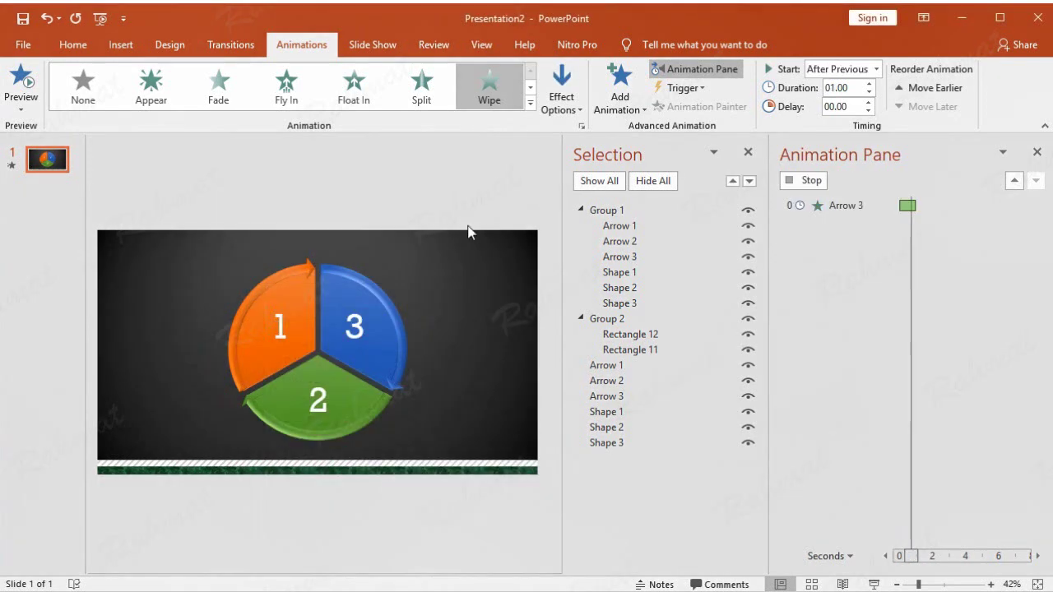
pyautogui.click(748, 212)
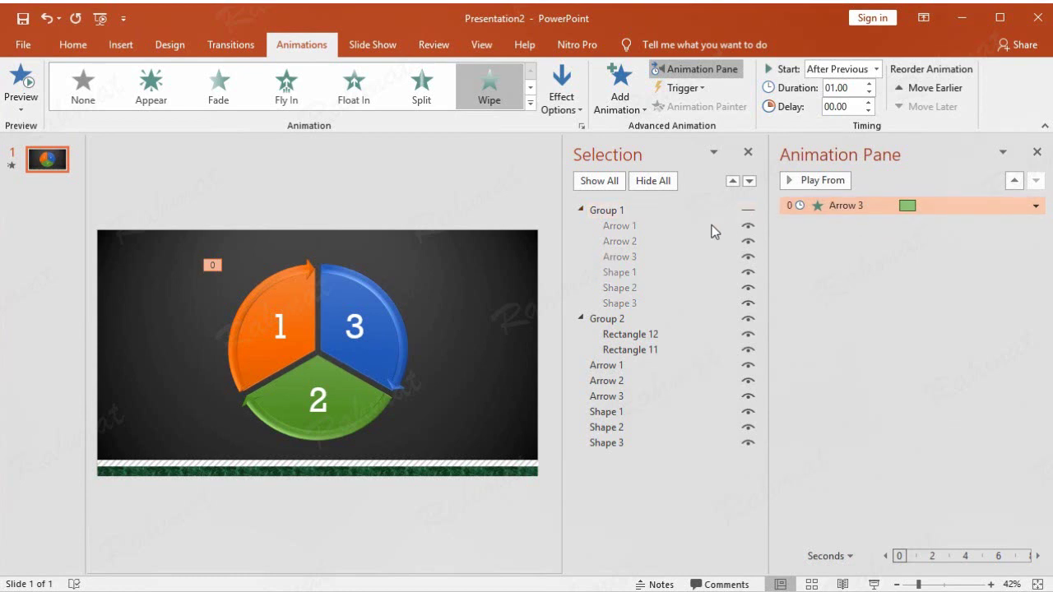
pyautogui.click(828, 174)
# Apply a Dissolve In entrance to the number 3 piece (Shape 3) and open its Timing dialog
pyautogui.click(619, 442)
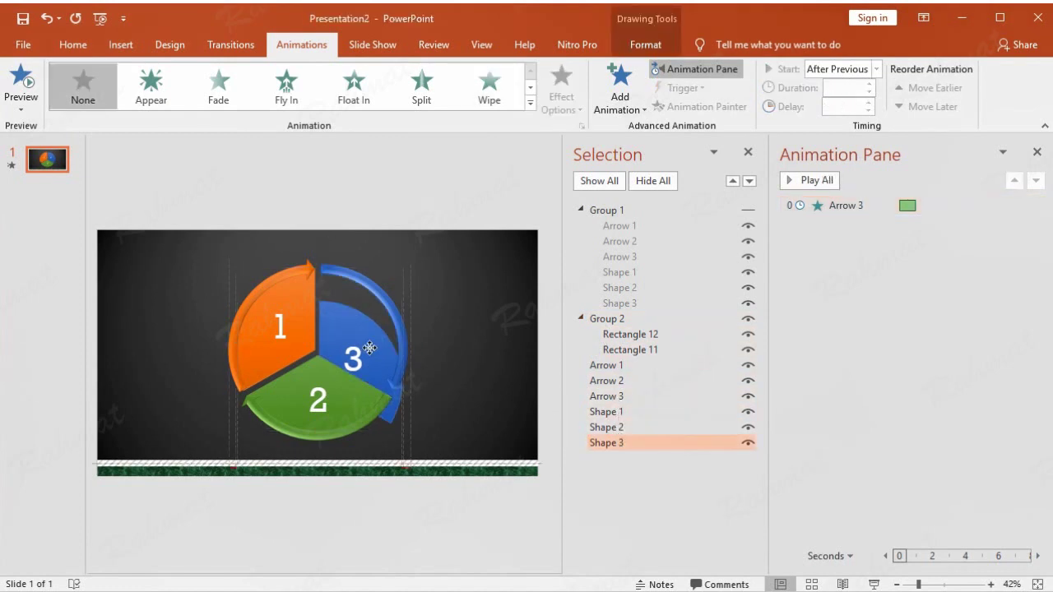
pyautogui.click(47, 18)
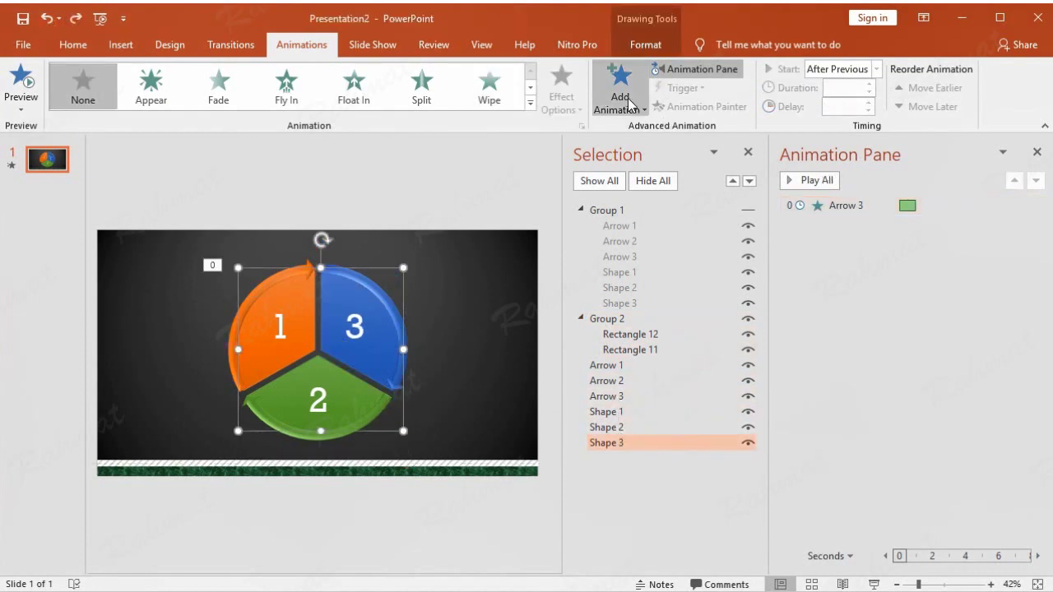
pyautogui.click(620, 99)
pyautogui.click(643, 533)
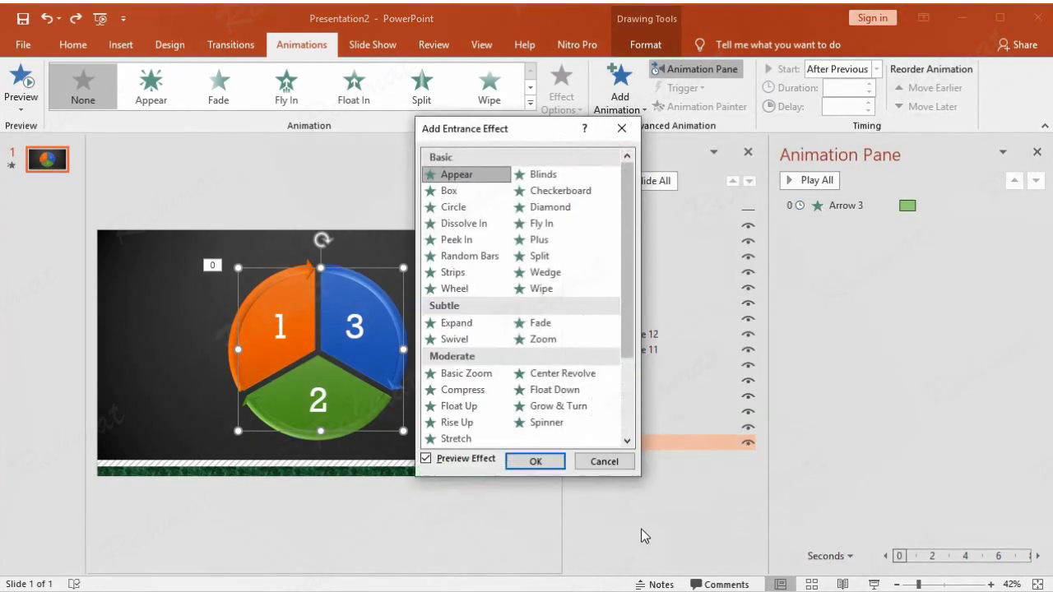
pyautogui.click(464, 223)
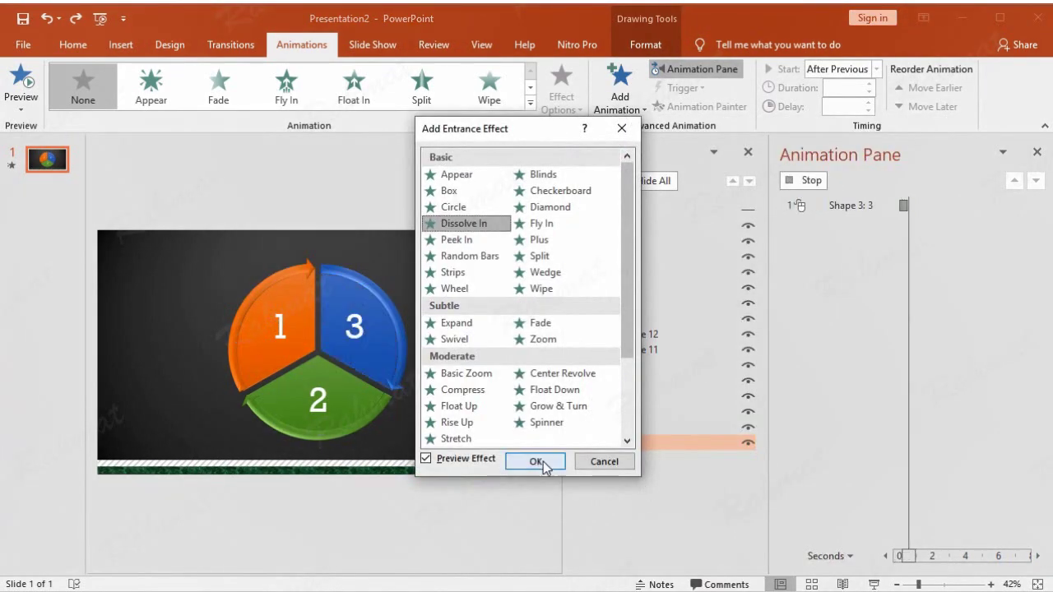
pyautogui.click(535, 462)
pyautogui.click(1036, 224)
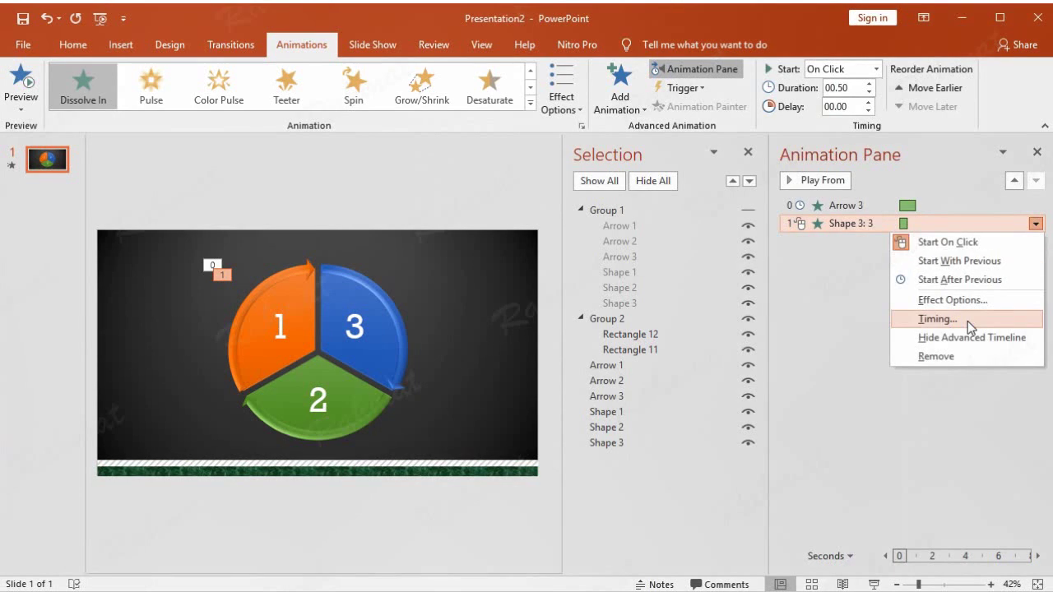
pyautogui.click(968, 321)
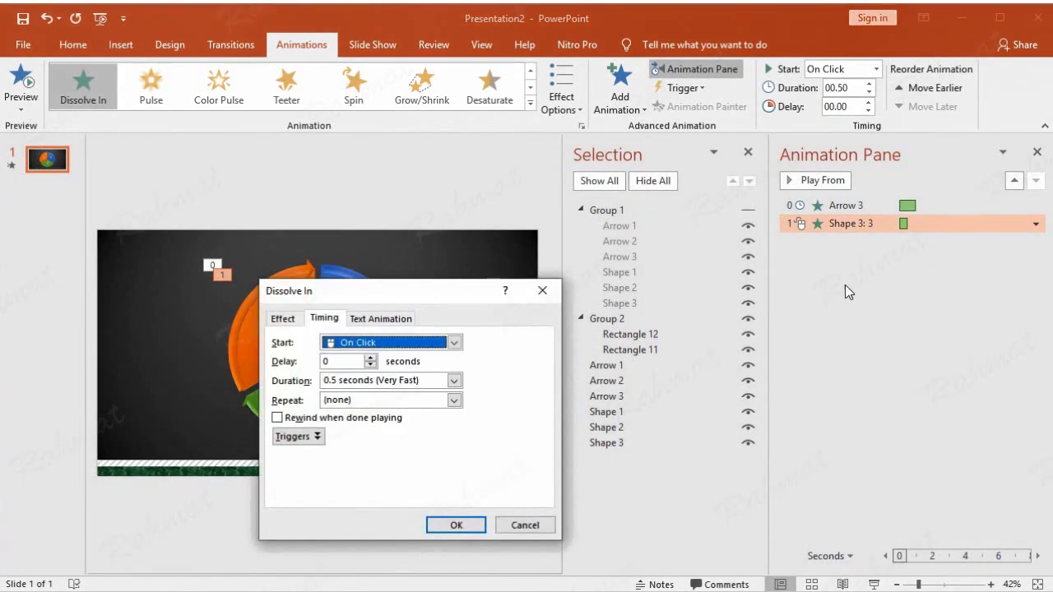
# Set Shape 3's Dissolve In to start After Previous with a 1-second (Fast) duration
pyautogui.click(386, 344)
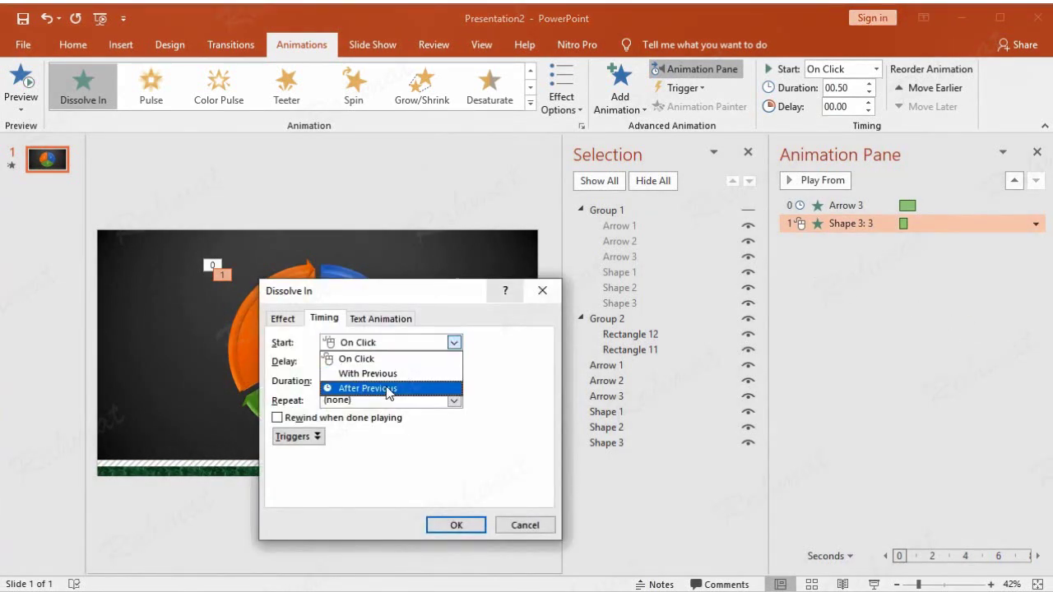
pyautogui.click(370, 385)
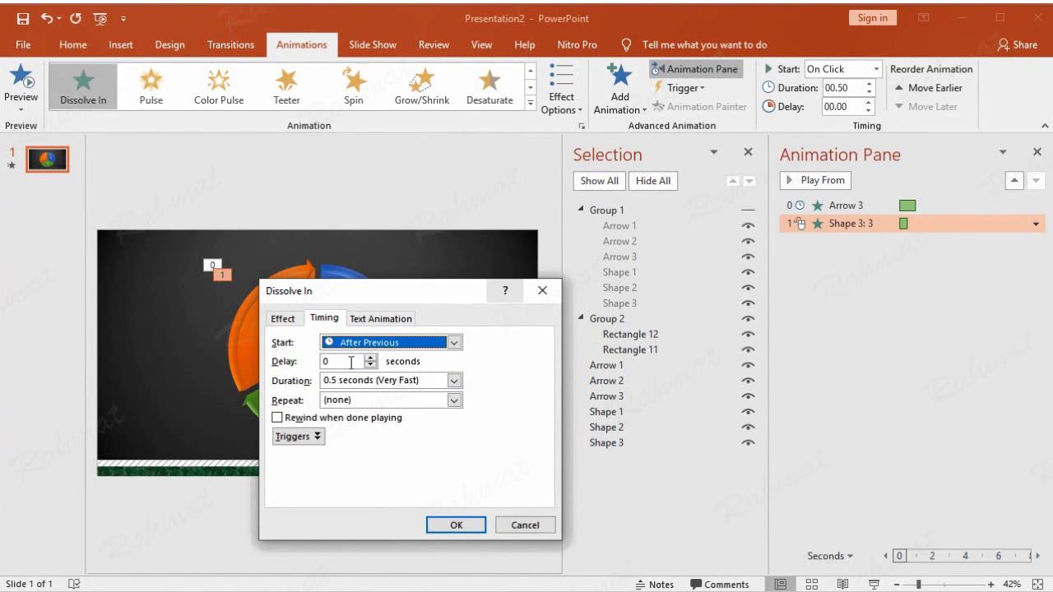
pyautogui.click(453, 380)
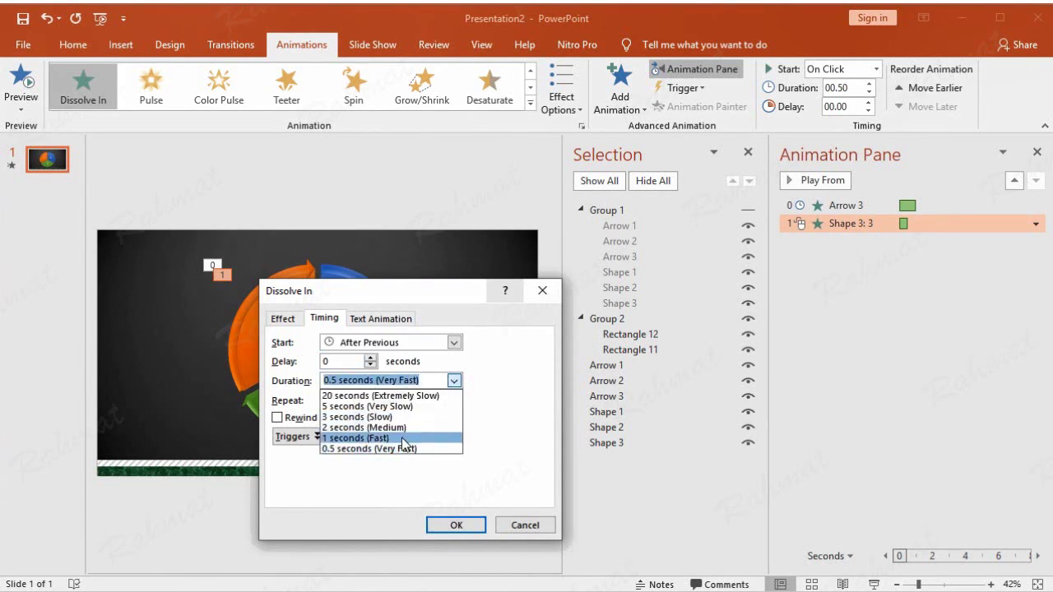
pyautogui.click(406, 437)
pyautogui.click(292, 319)
pyautogui.click(333, 320)
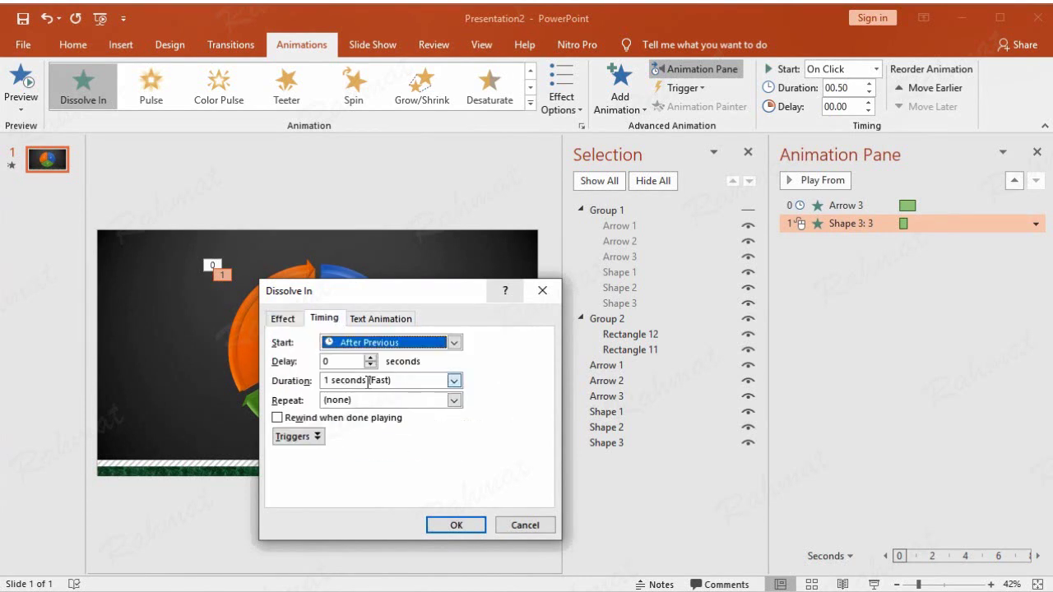
pyautogui.click(457, 525)
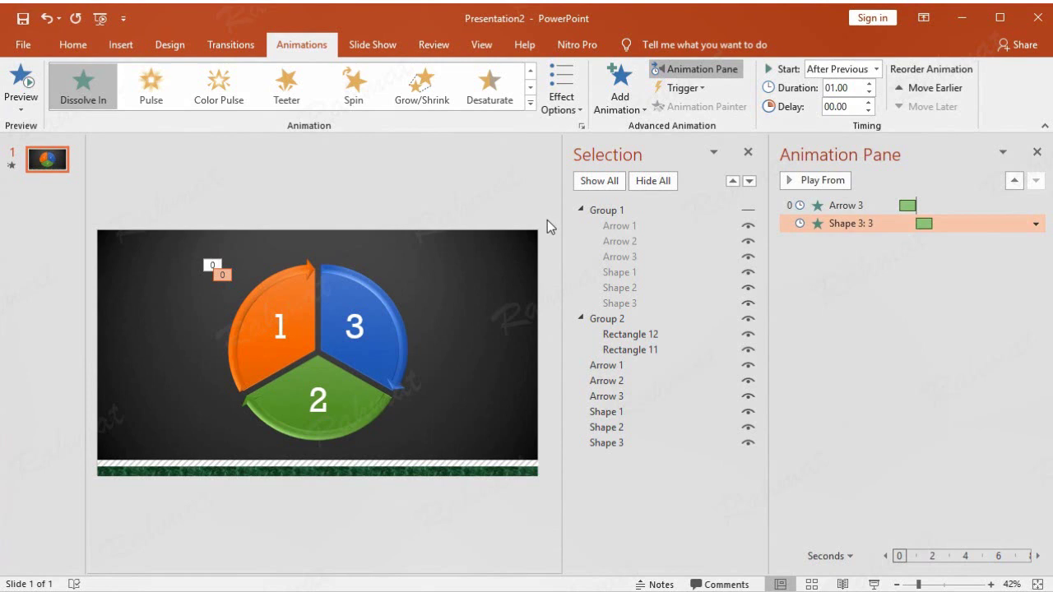
pyautogui.click(622, 384)
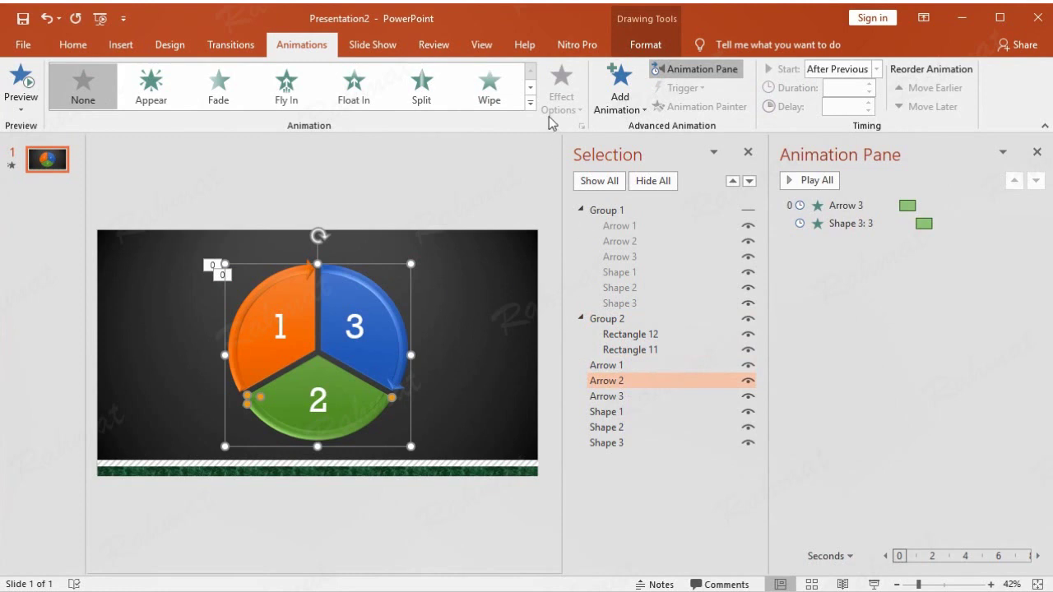
# Give Arrow 2 a Wipe entrance effect
pyautogui.click(620, 107)
pyautogui.click(644, 527)
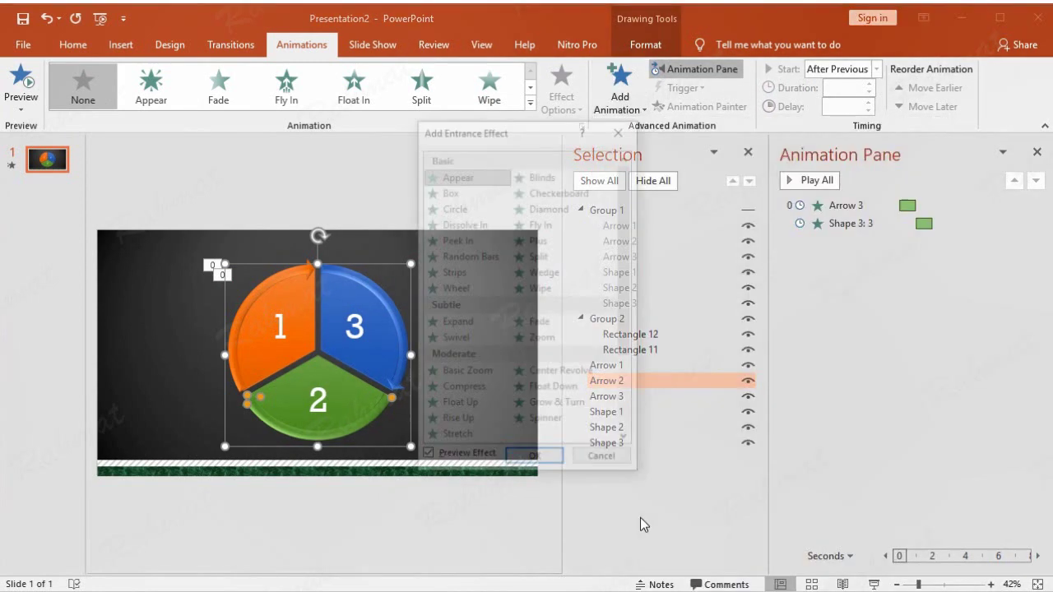
pyautogui.click(543, 289)
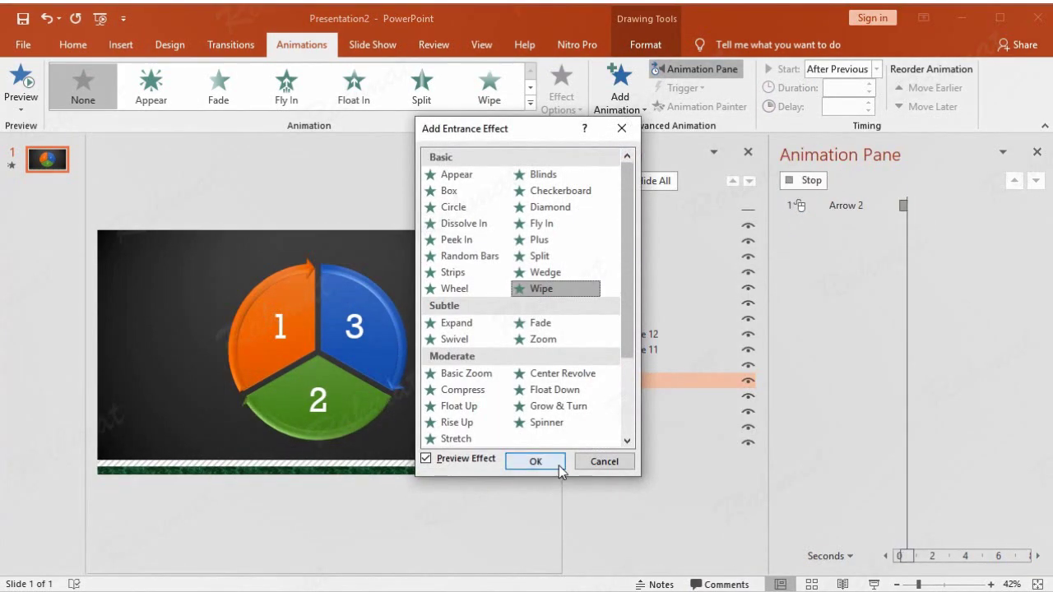
pyautogui.click(559, 466)
# Set Arrow 2's wipe to start After Previous, last 1 second, and come From Right
pyautogui.click(1036, 241)
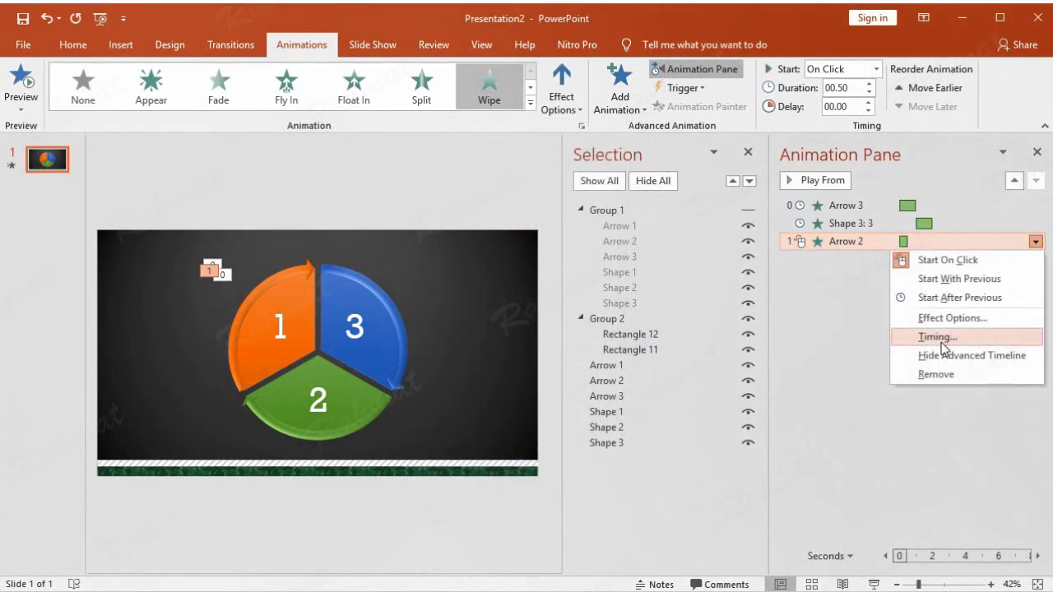
pyautogui.click(949, 338)
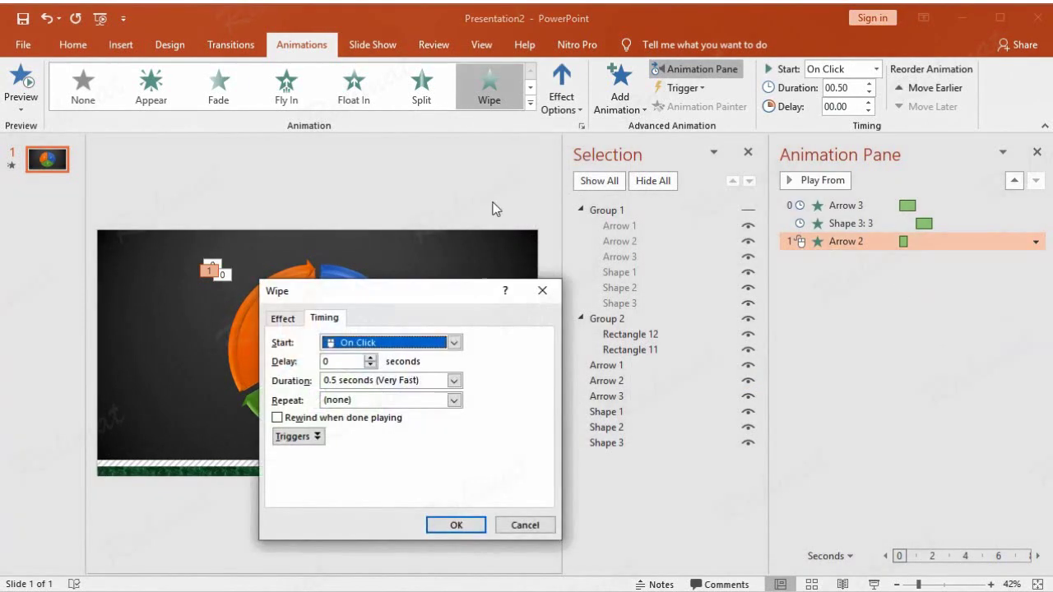
pyautogui.click(374, 343)
pyautogui.click(366, 391)
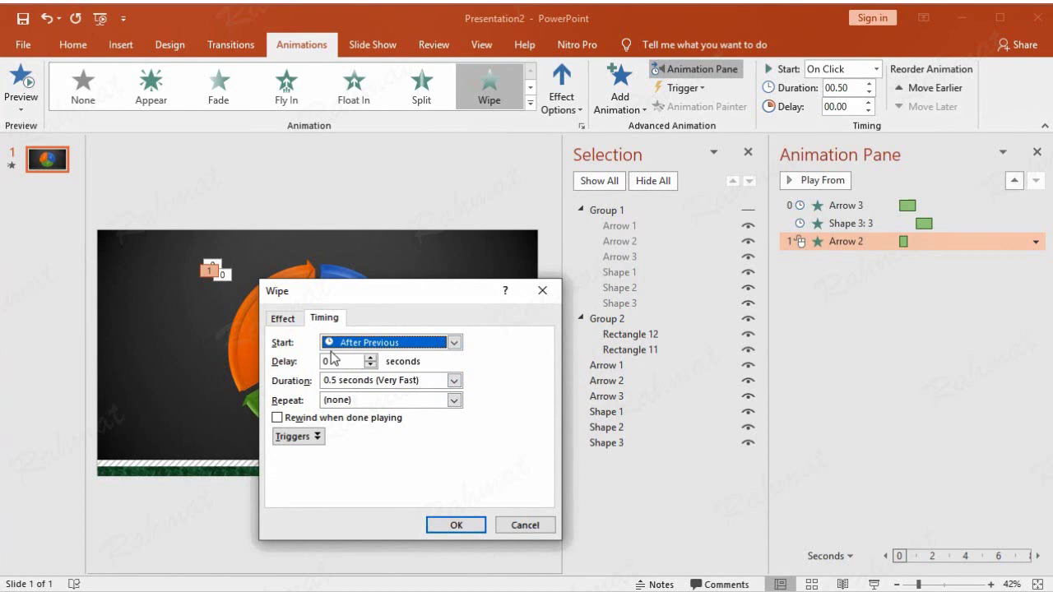
pyautogui.click(453, 381)
pyautogui.click(418, 439)
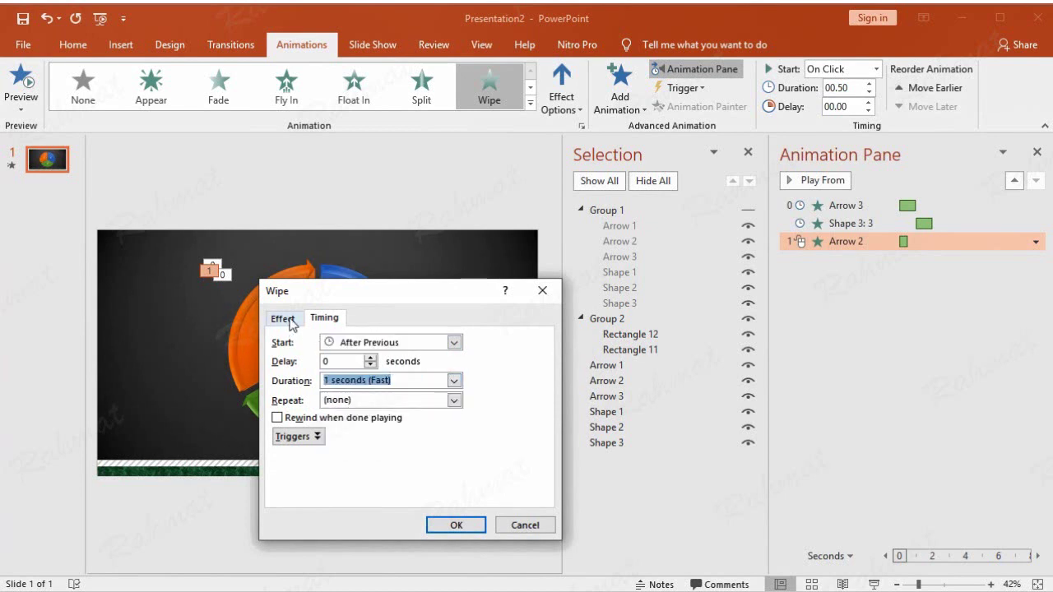
pyautogui.click(283, 319)
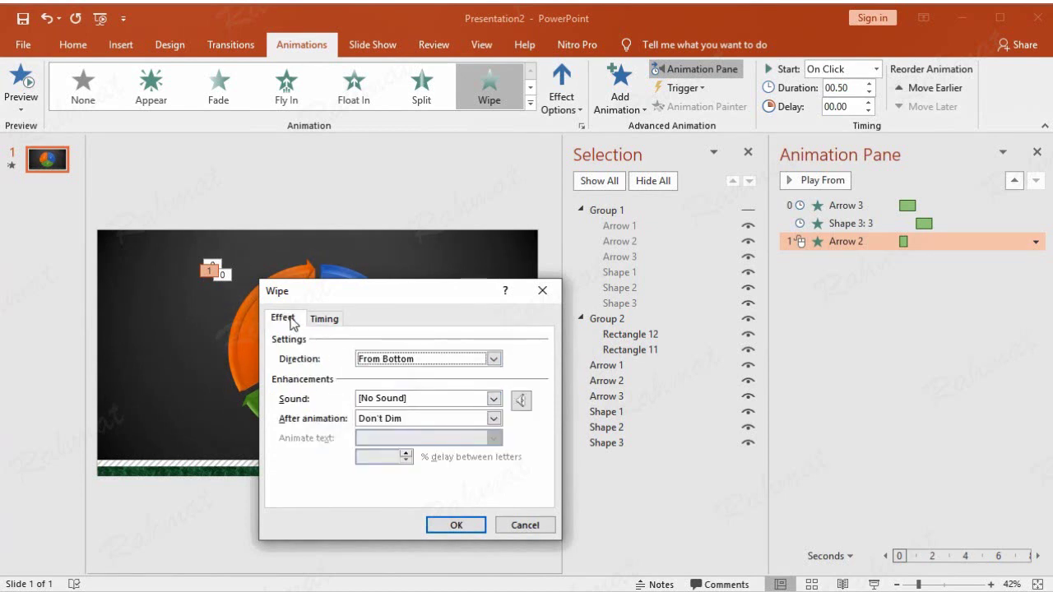
pyautogui.click(404, 359)
pyautogui.click(430, 416)
pyautogui.click(453, 525)
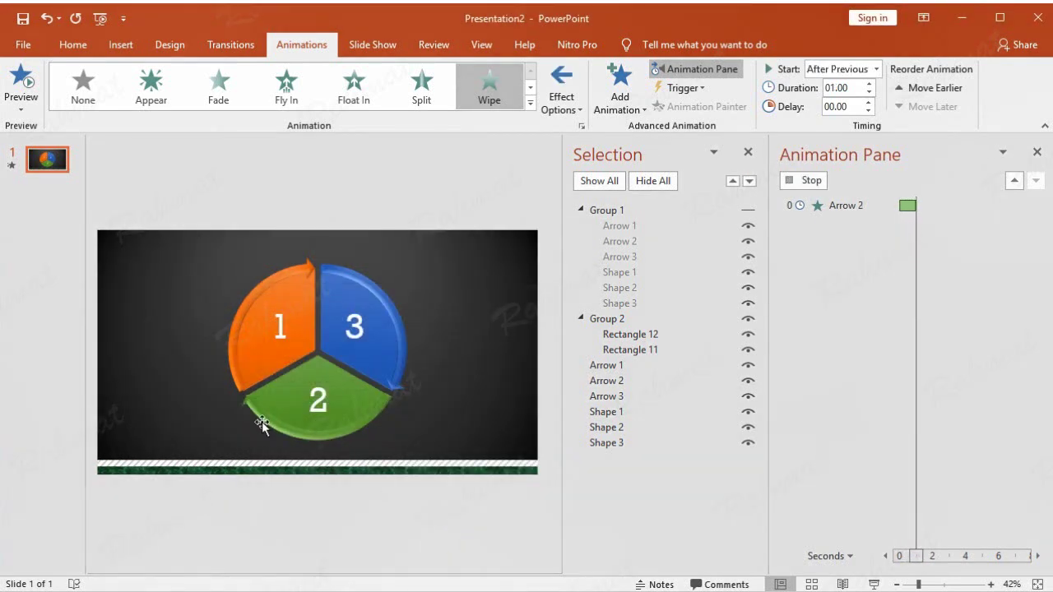
pyautogui.click(395, 178)
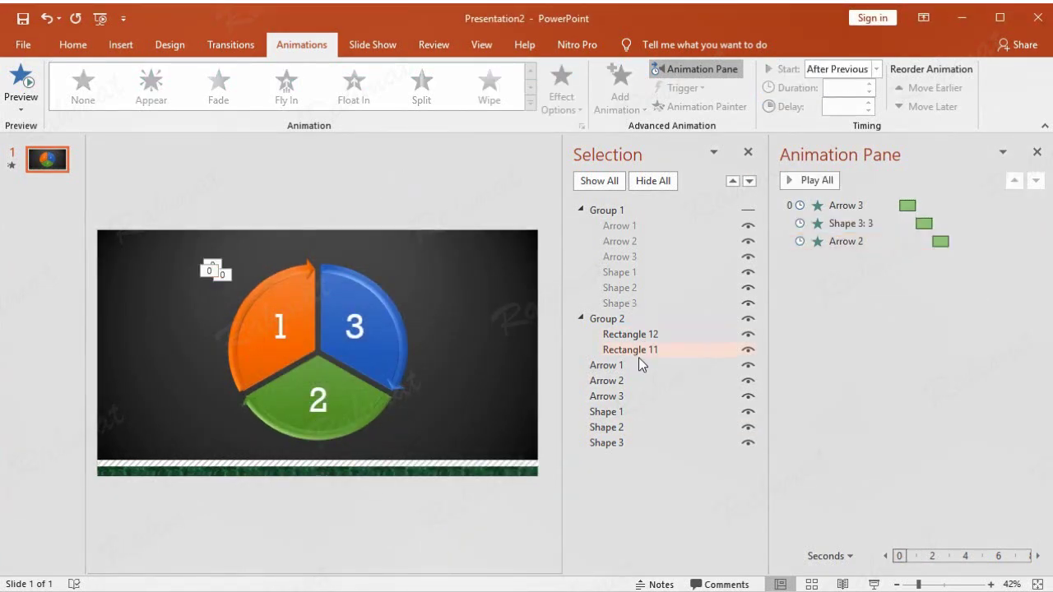
# Apply a Dissolve In entrance to the number 2 piece (Shape 2)
pyautogui.click(623, 426)
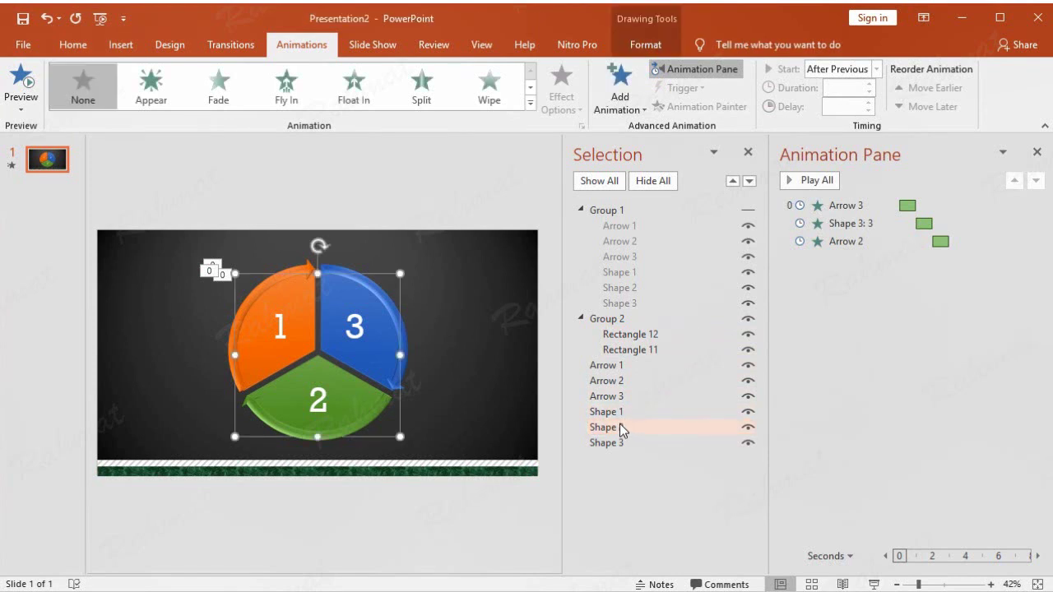
pyautogui.click(623, 109)
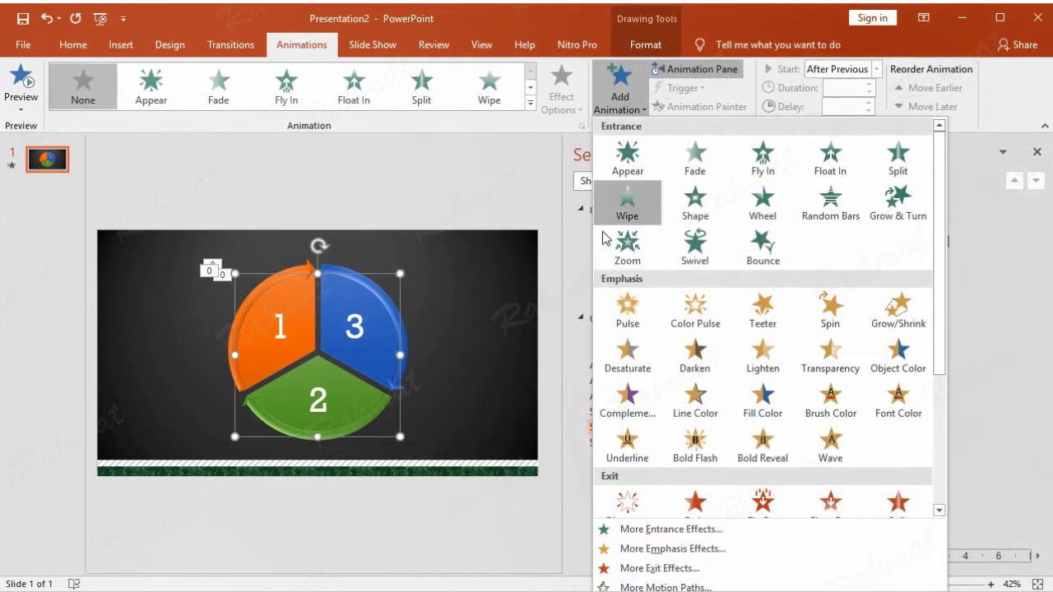
pyautogui.click(613, 531)
pyautogui.click(462, 223)
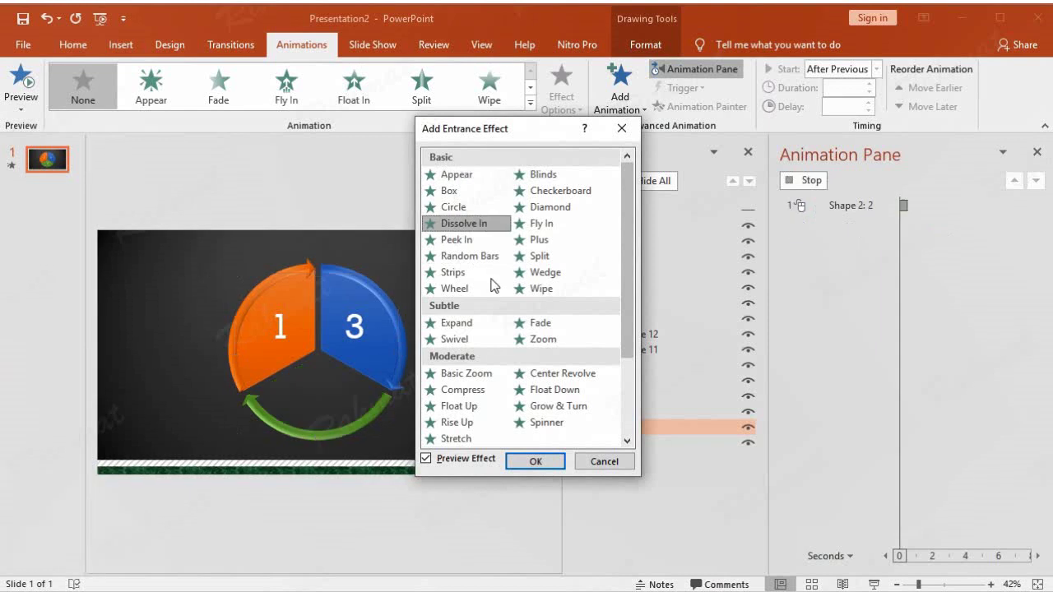
pyautogui.click(533, 462)
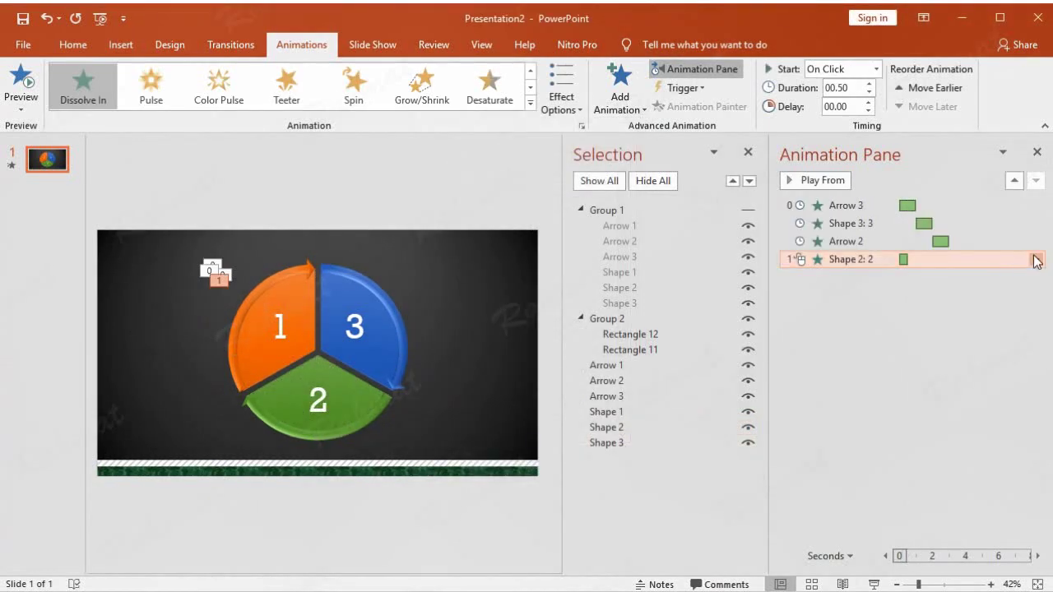
# Set Shape 2's dissolve to start After Previous and last 1 second
pyautogui.click(1035, 260)
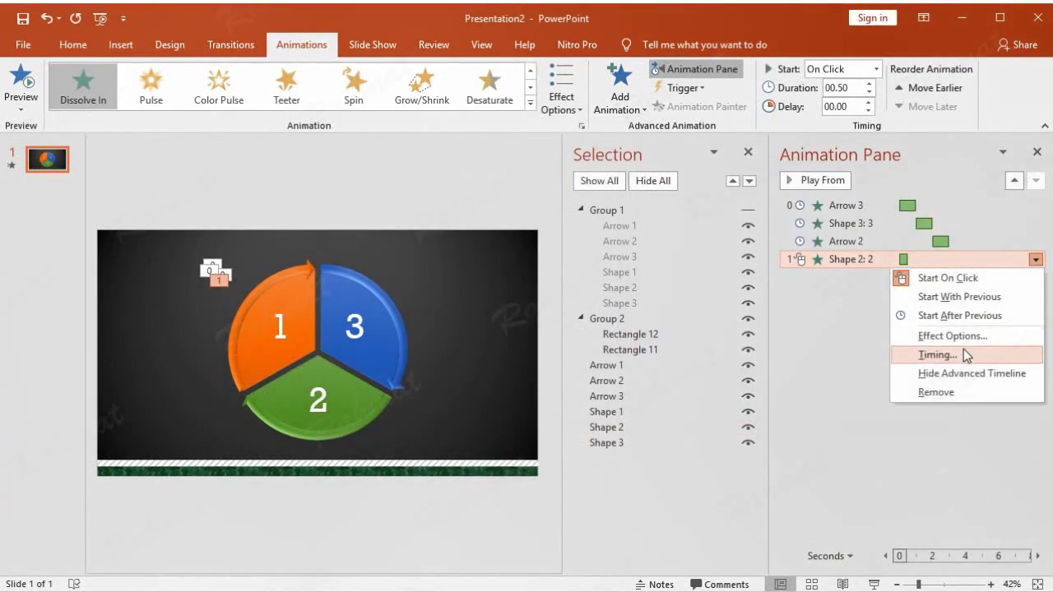
pyautogui.click(963, 351)
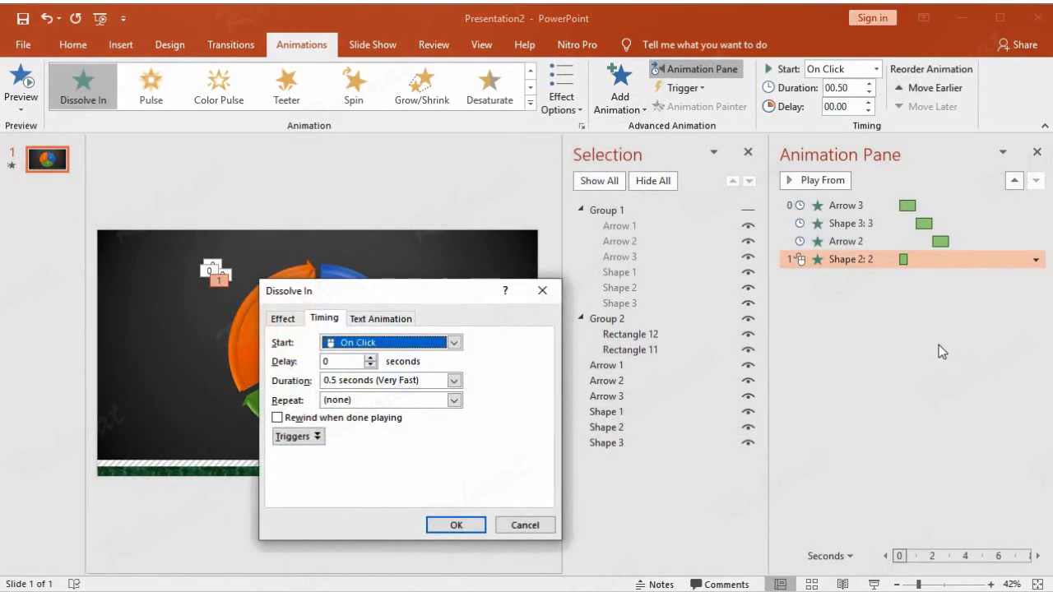
pyautogui.click(380, 342)
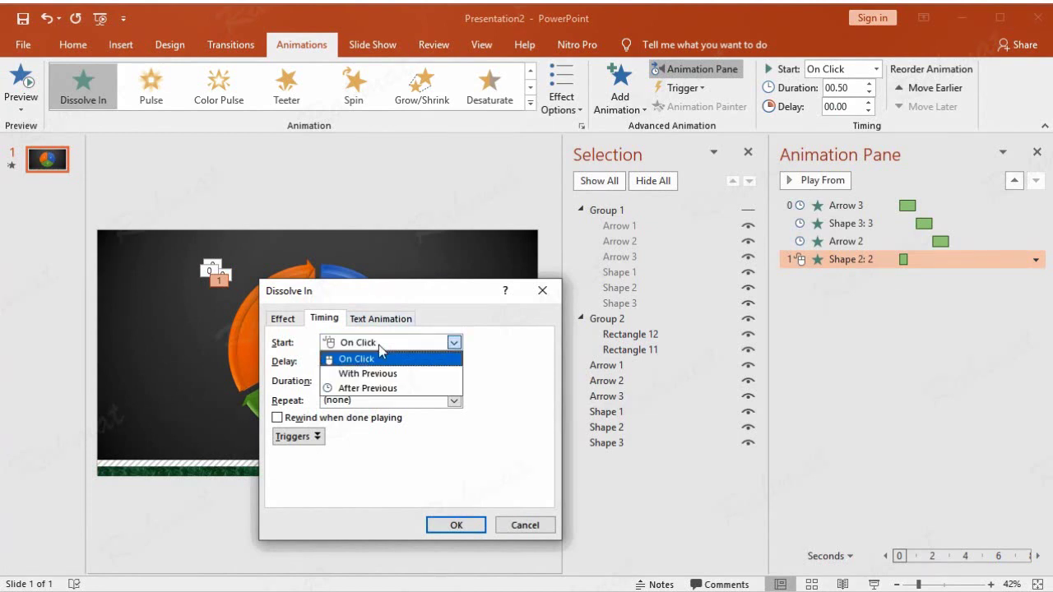
pyautogui.click(374, 387)
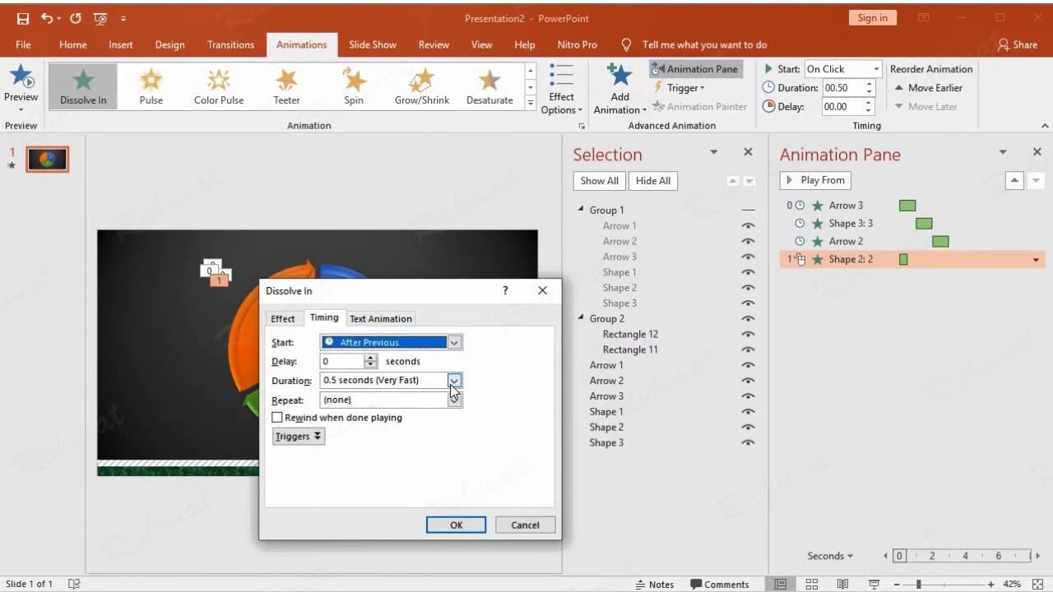
pyautogui.click(452, 382)
pyautogui.click(409, 439)
pyautogui.click(284, 320)
pyautogui.click(325, 320)
pyautogui.click(456, 525)
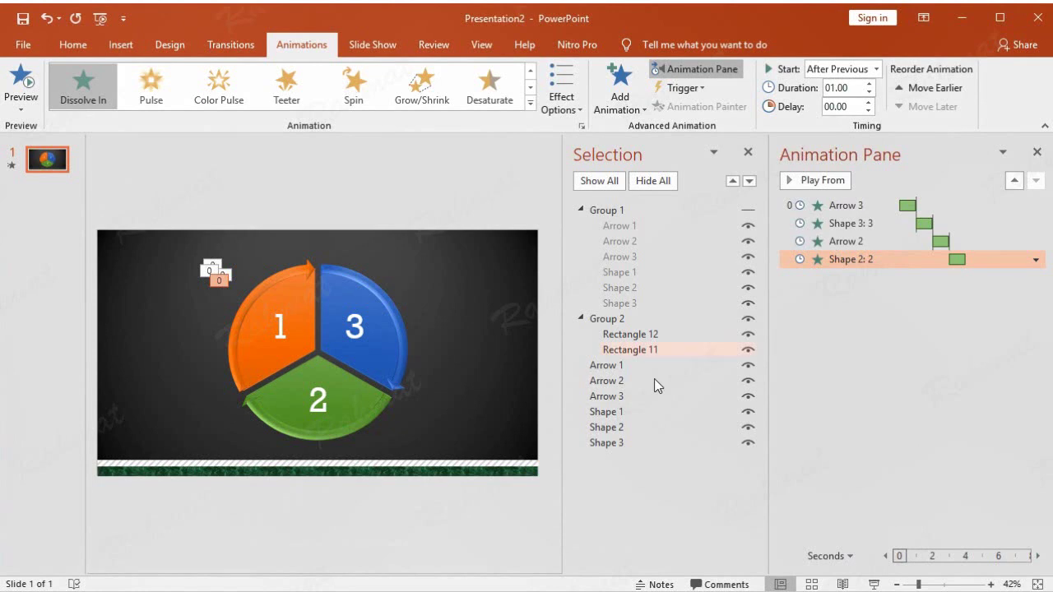
pyautogui.click(618, 366)
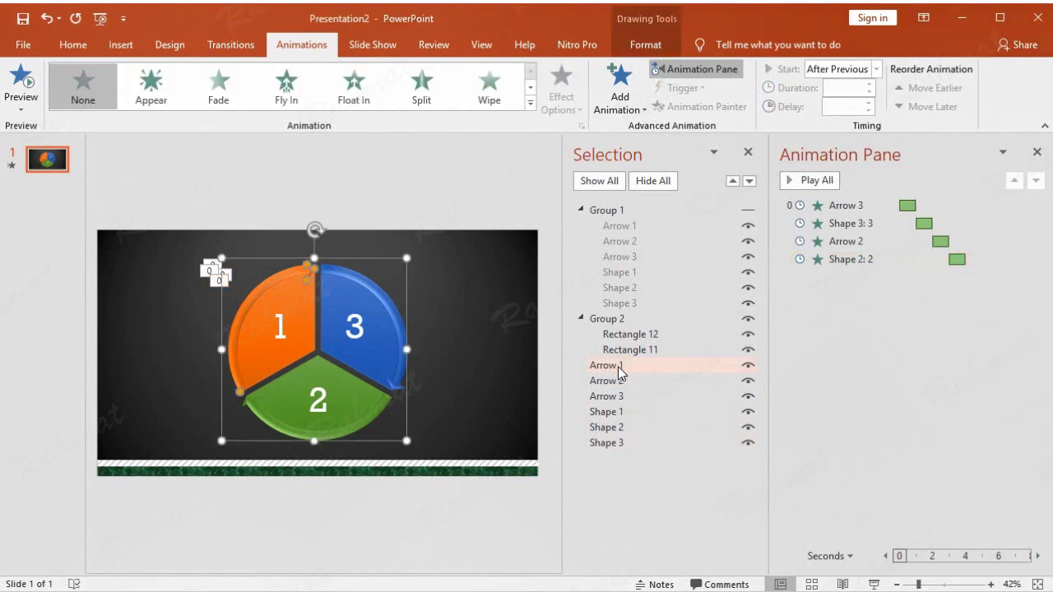
# Add a Wipe entrance effect to Arrow 1
pyautogui.click(619, 92)
pyautogui.click(663, 530)
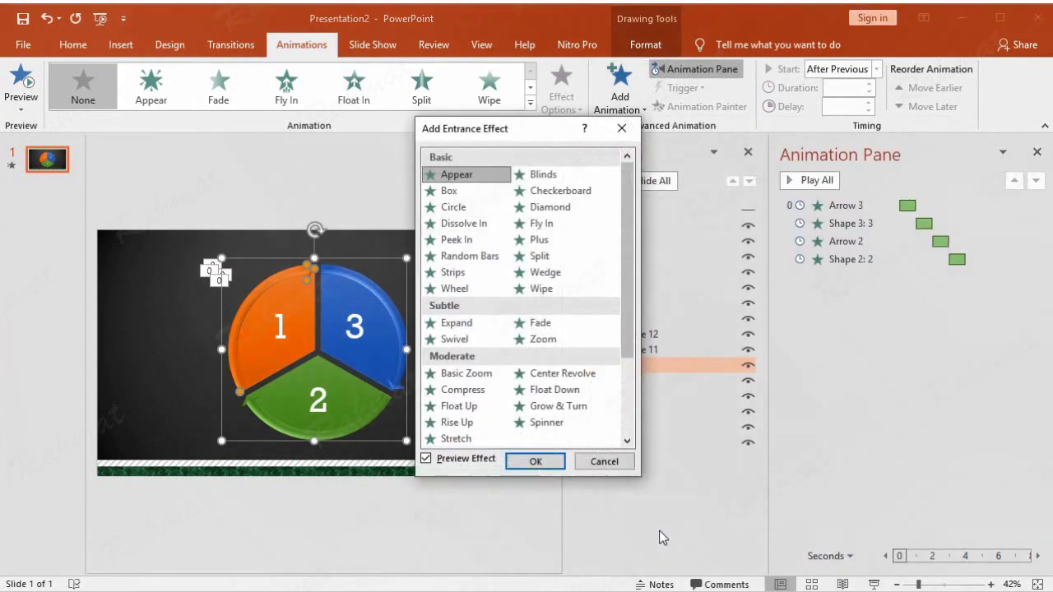
pyautogui.click(541, 288)
pyautogui.click(558, 465)
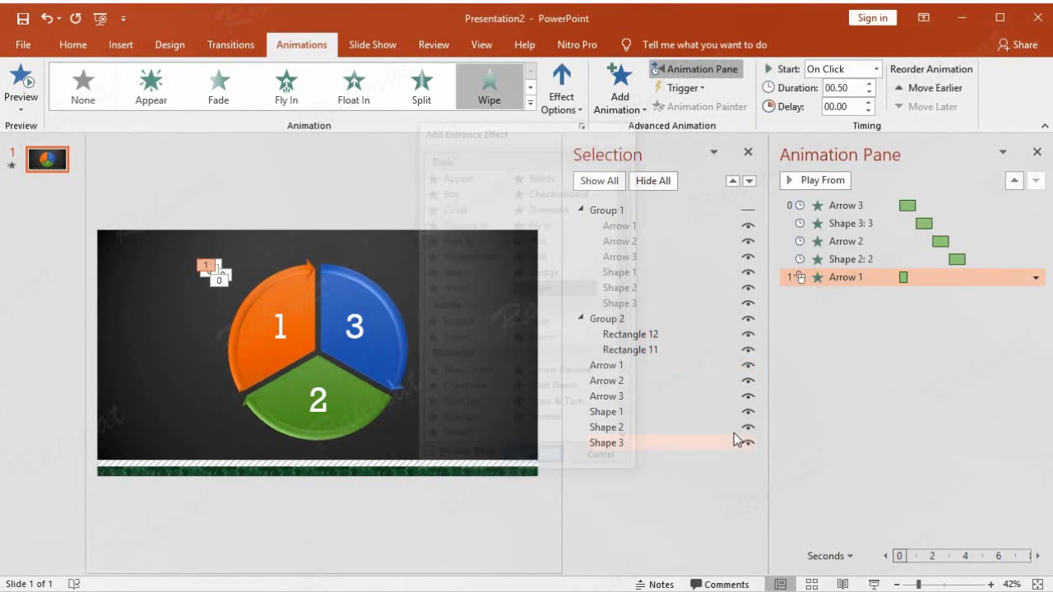
# Make Arrow 1's wipe start After Previous with a 1-second duration
pyautogui.click(1035, 277)
pyautogui.click(971, 372)
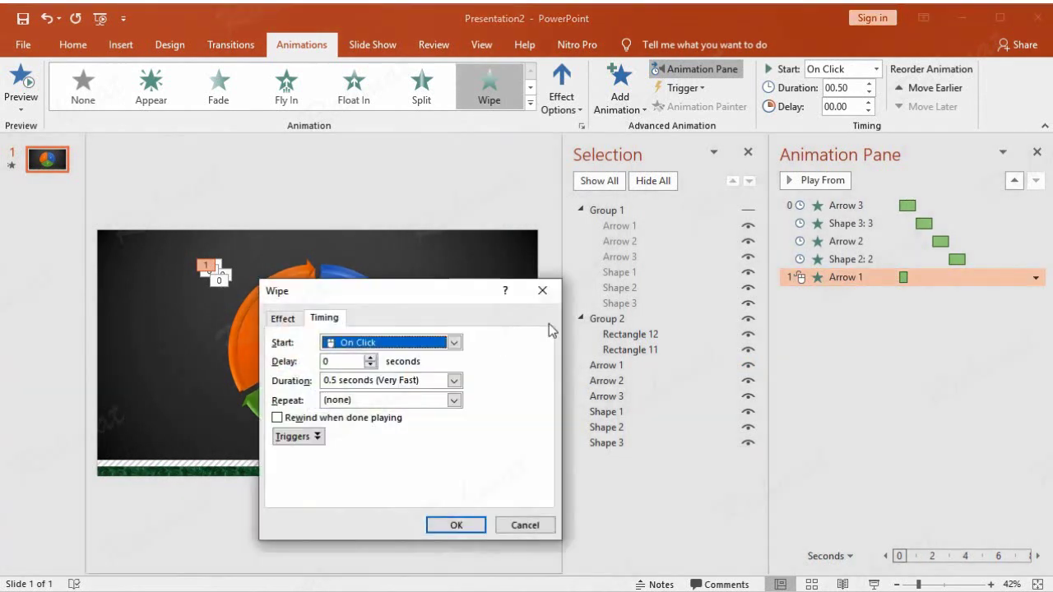
pyautogui.click(445, 342)
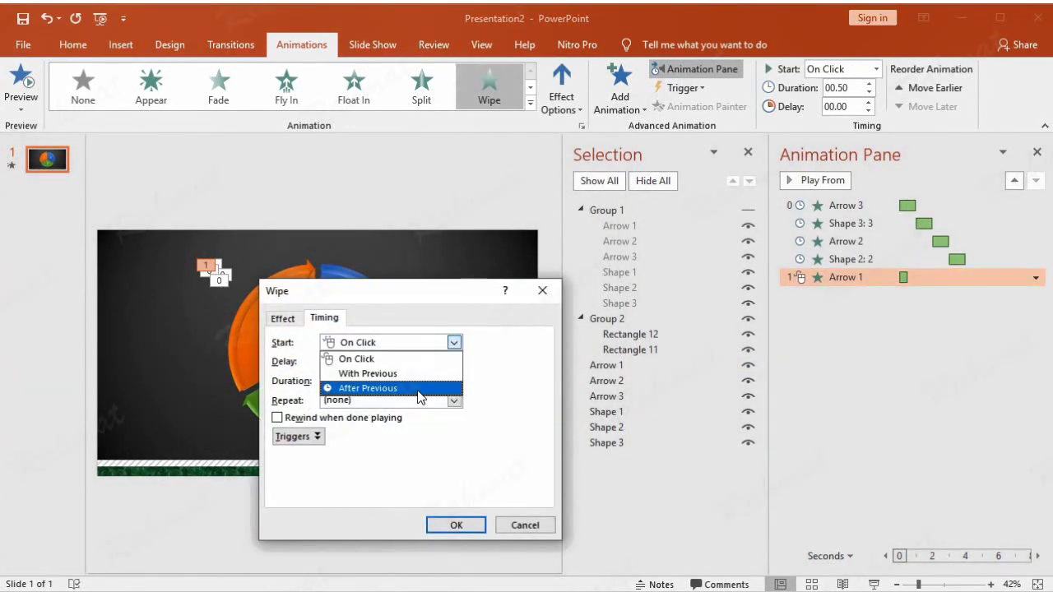
pyautogui.click(421, 388)
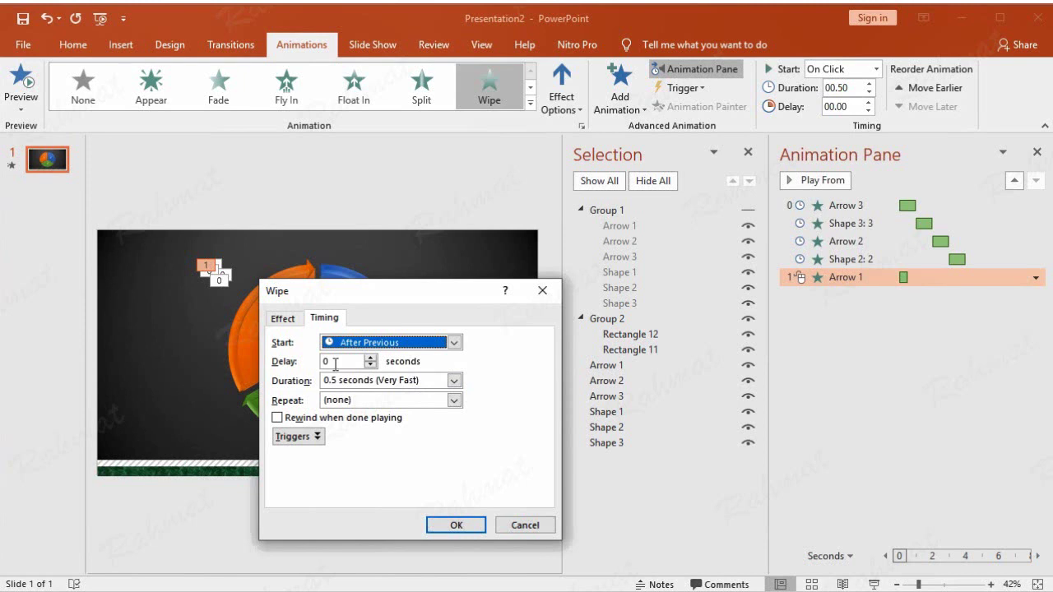
pyautogui.click(454, 381)
pyautogui.click(395, 437)
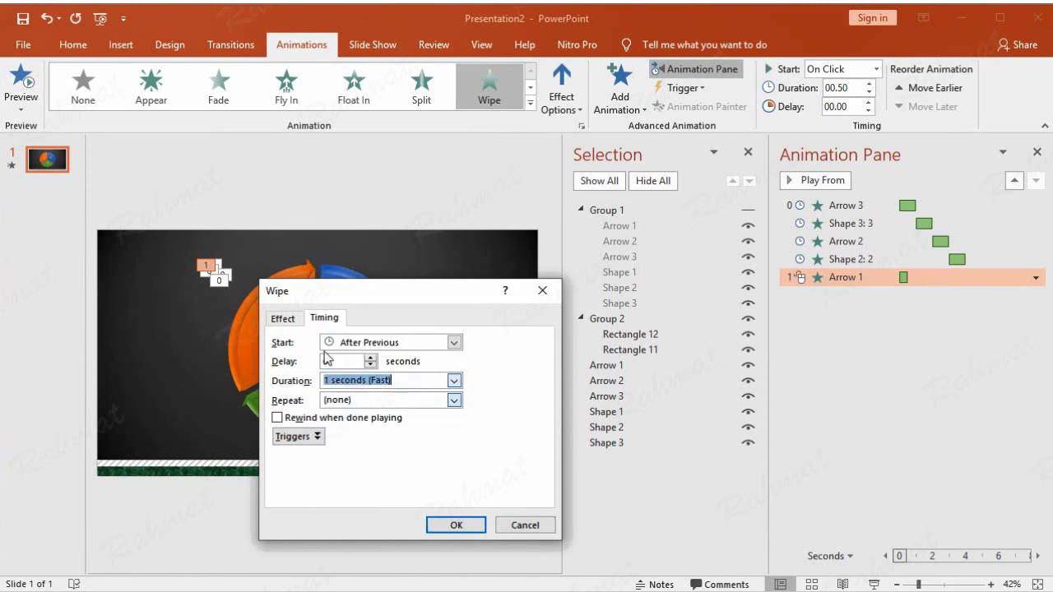
pyautogui.click(294, 328)
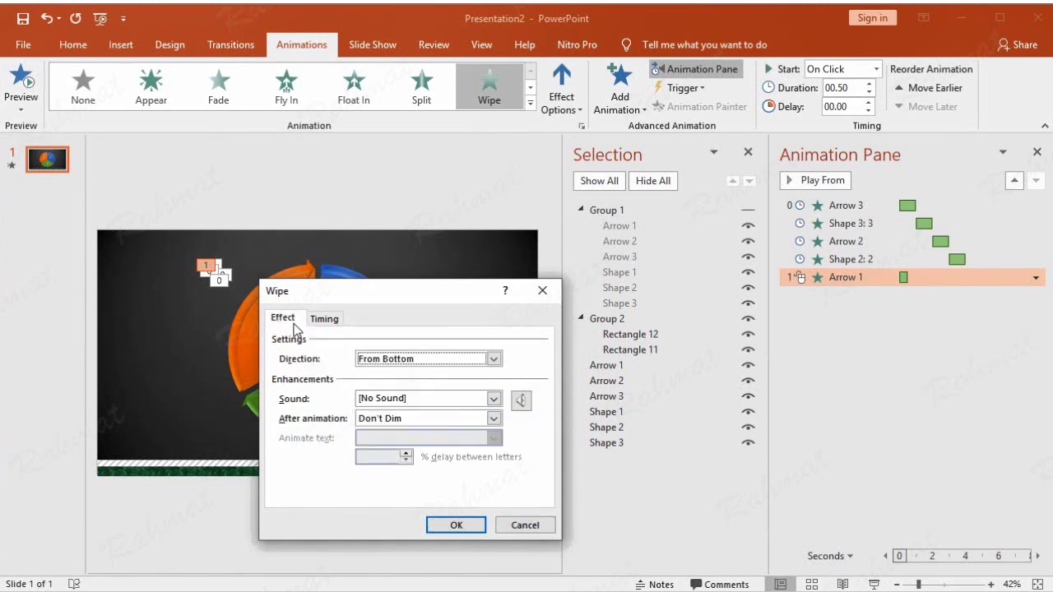
pyautogui.click(455, 525)
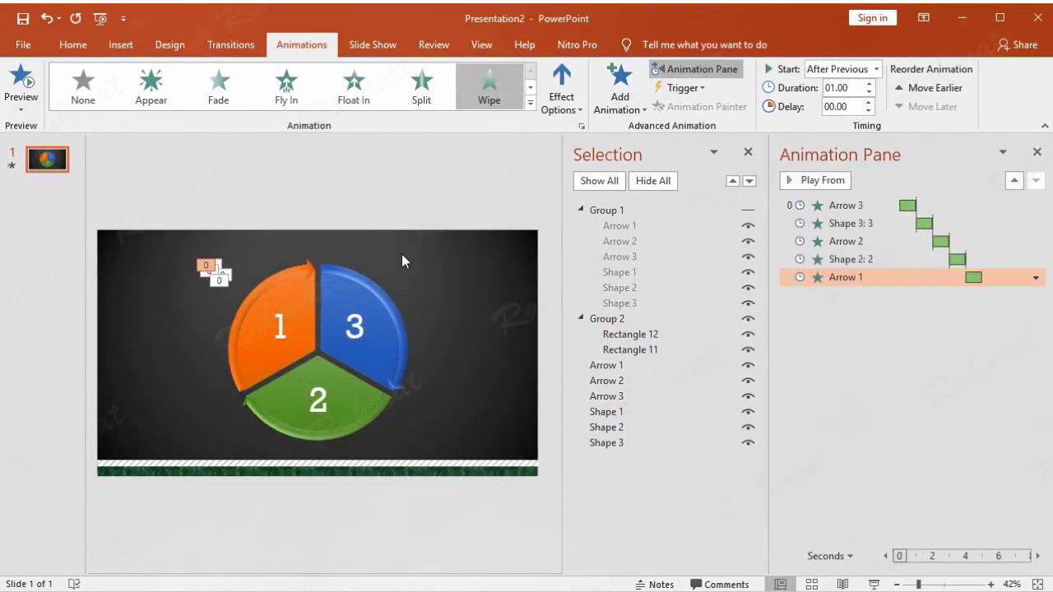
pyautogui.click(302, 323)
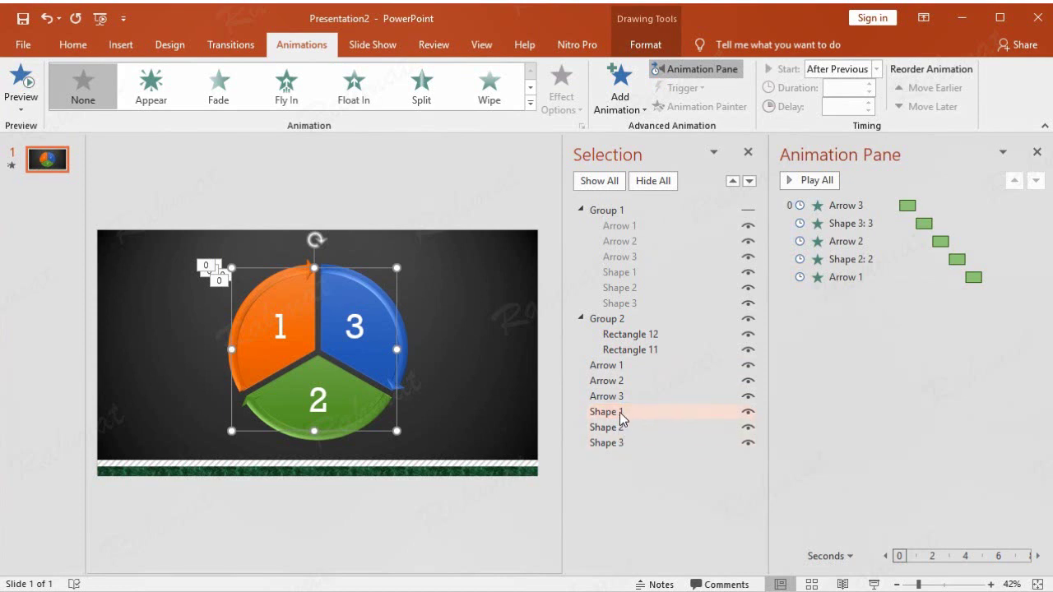
# Apply a Dissolve In entrance to Shape 1
pyautogui.click(621, 90)
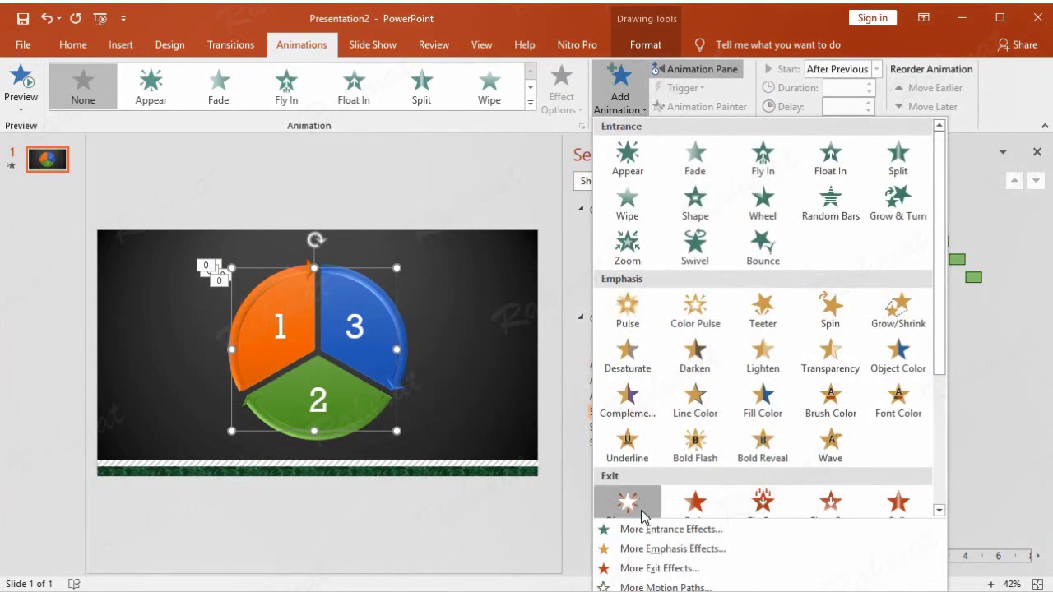
pyautogui.click(650, 528)
pyautogui.click(464, 223)
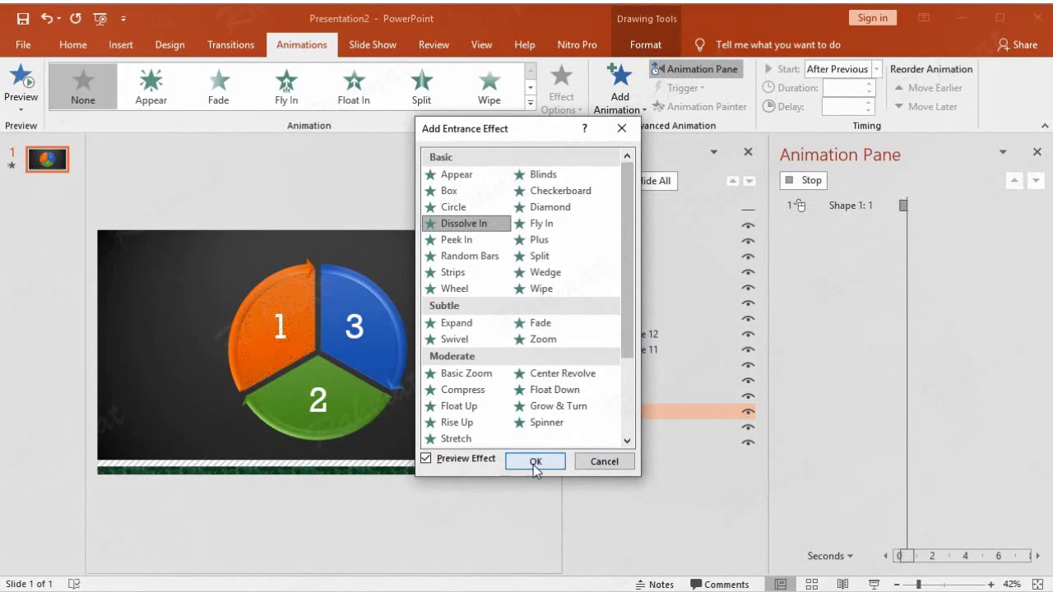
pyautogui.click(535, 461)
# Set Shape 1's dissolve to start After Previous and last 1 second
pyautogui.click(1035, 296)
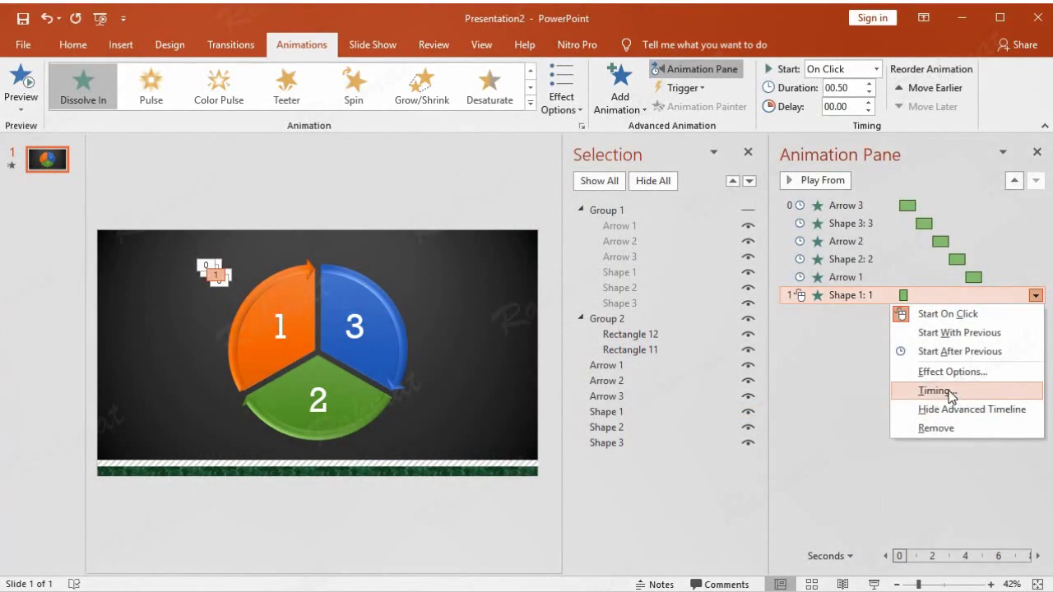
pyautogui.click(950, 392)
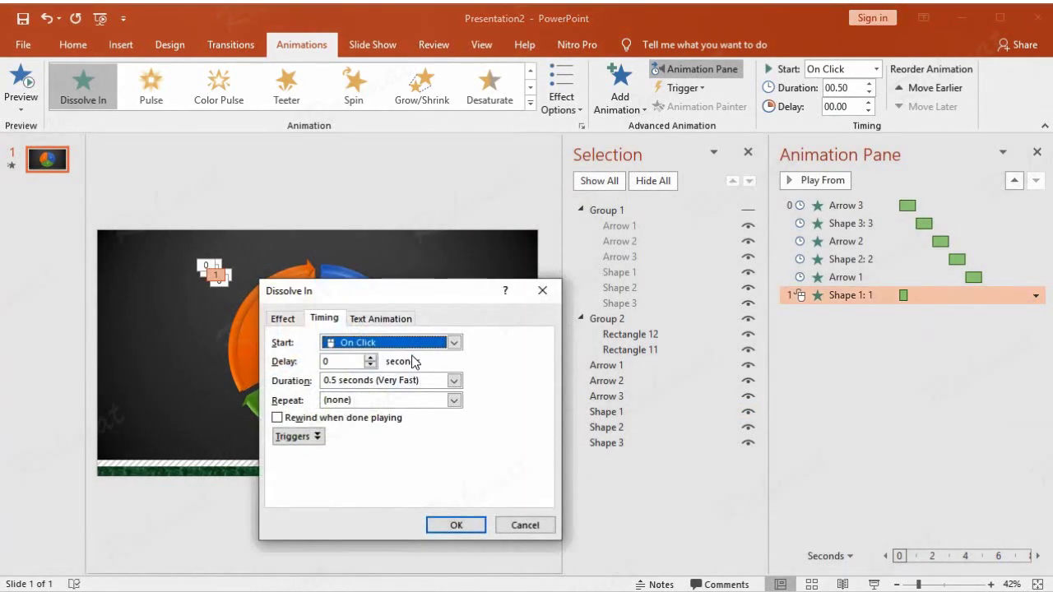
pyautogui.click(454, 342)
pyautogui.click(380, 390)
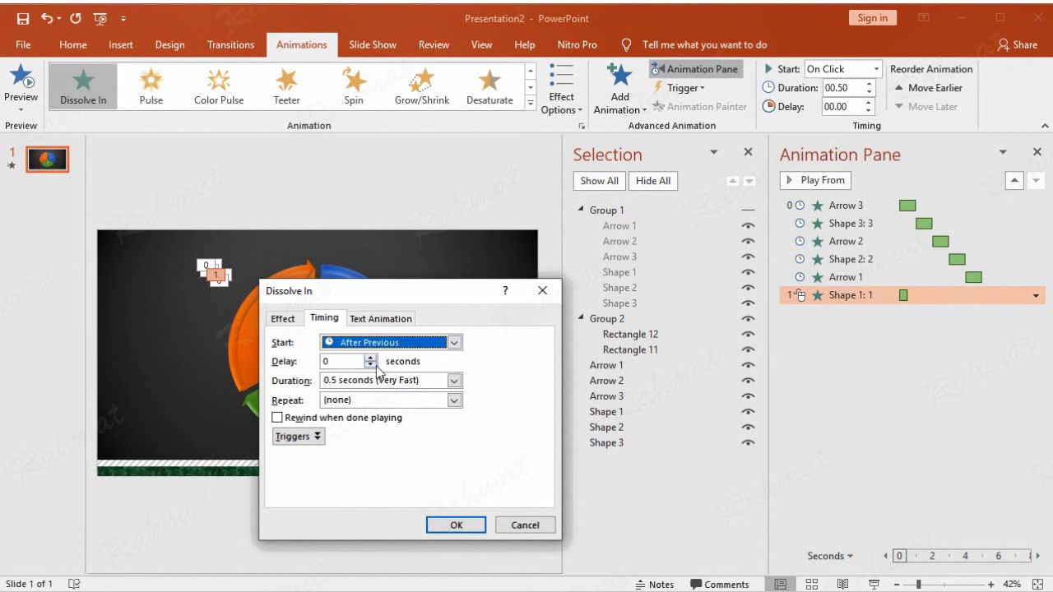
pyautogui.click(453, 380)
pyautogui.click(423, 444)
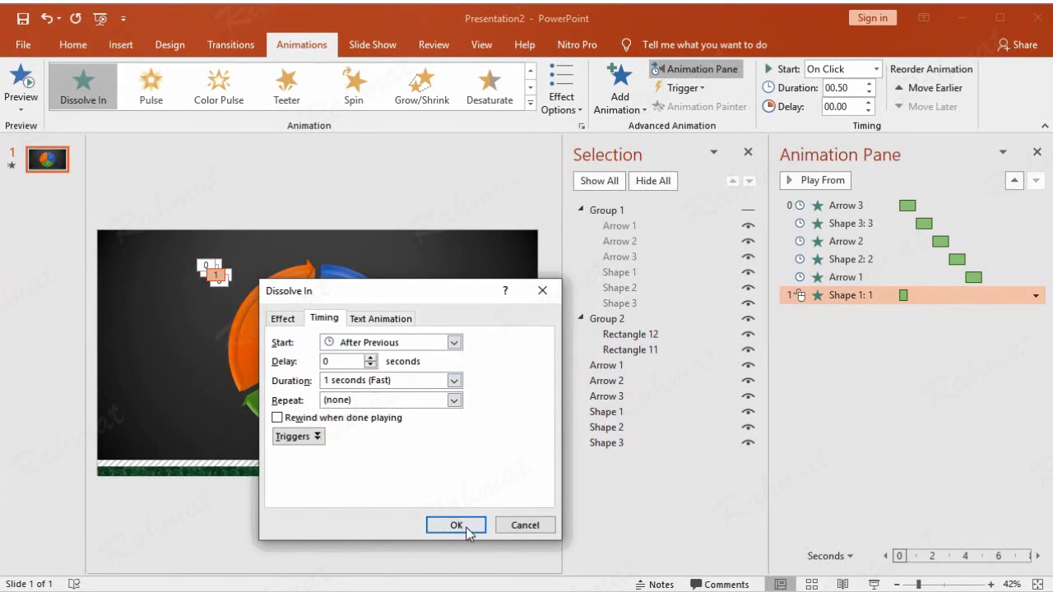
pyautogui.click(457, 526)
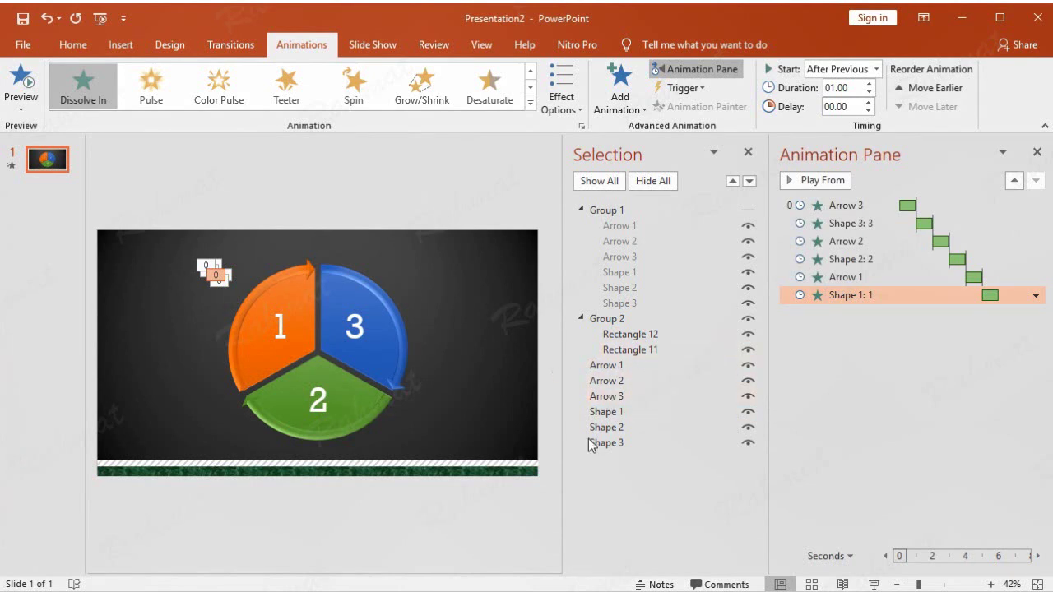
pyautogui.click(619, 397)
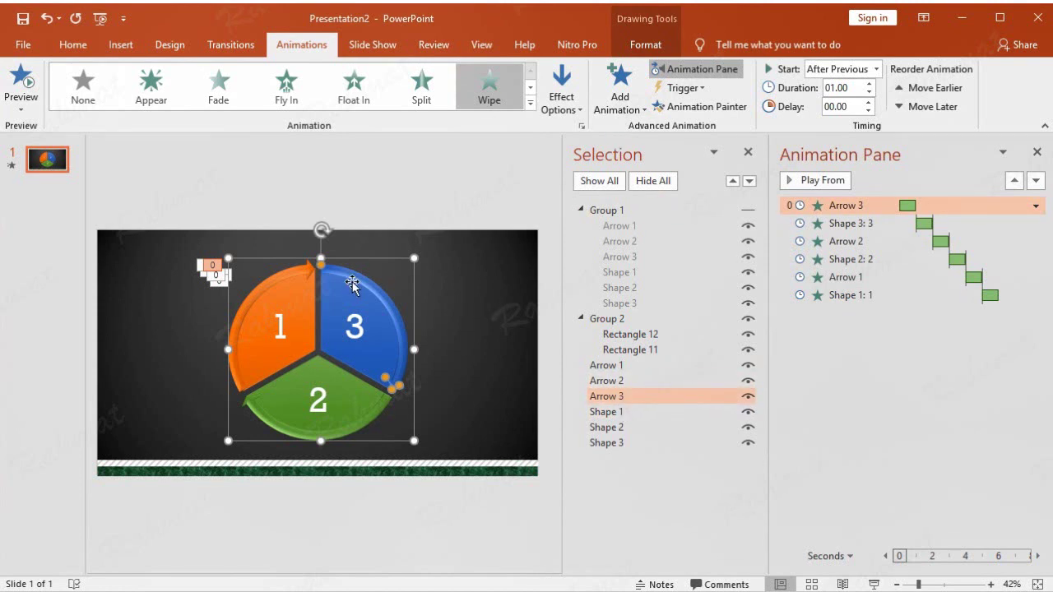
# Undo the accidental arrow move and add a Basic Zoom exit effect to Arrow 3
pyautogui.moveTo(357, 282); pyautogui.dragTo(407, 269)
pyautogui.click(46, 18)
pyautogui.click(619, 91)
pyautogui.click(643, 567)
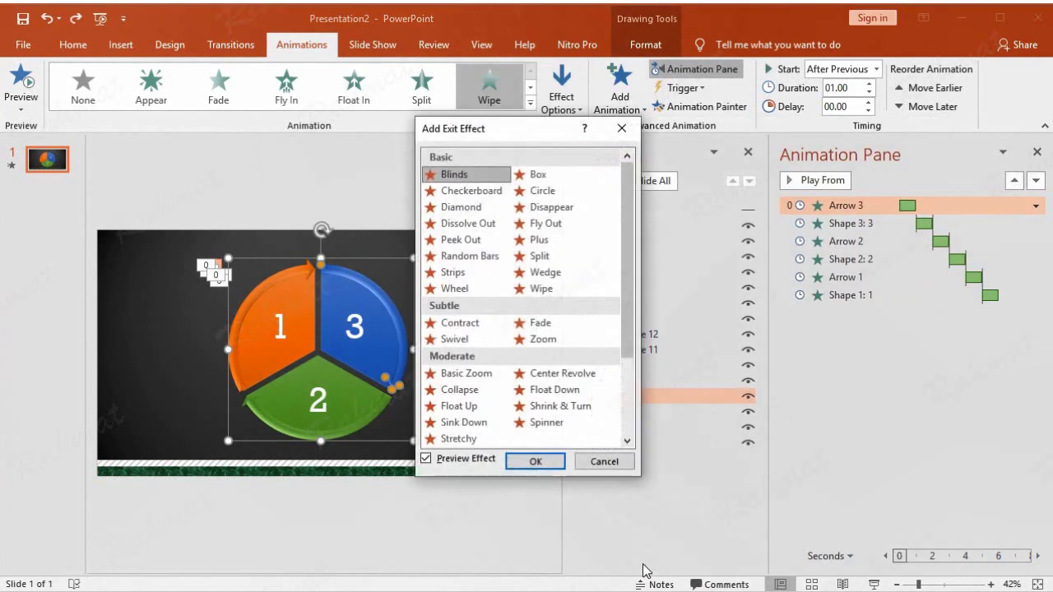
pyautogui.click(477, 375)
pyautogui.click(563, 467)
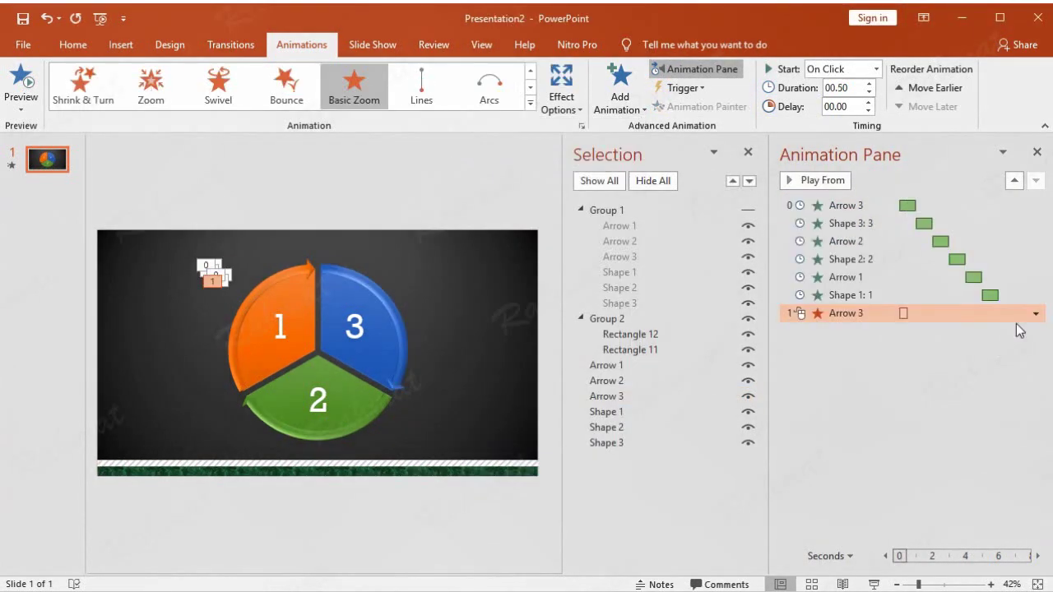
# Time Arrow 3's exit to start After Previous with a 0.5-second delay, keeping the duration
pyautogui.click(1036, 313)
pyautogui.click(975, 408)
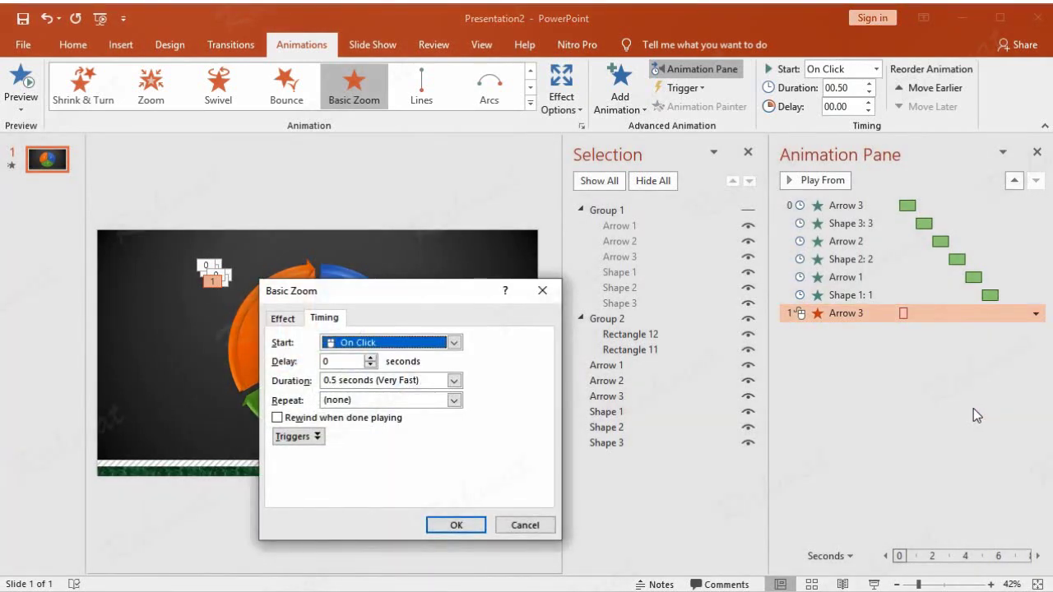
pyautogui.click(452, 342)
pyautogui.click(366, 385)
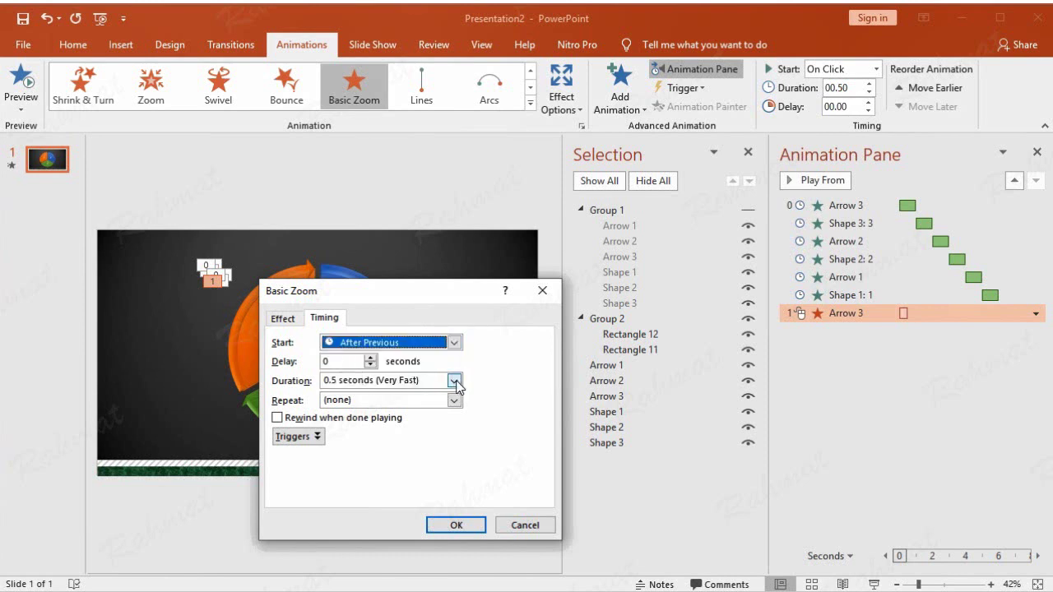
pyautogui.click(370, 358)
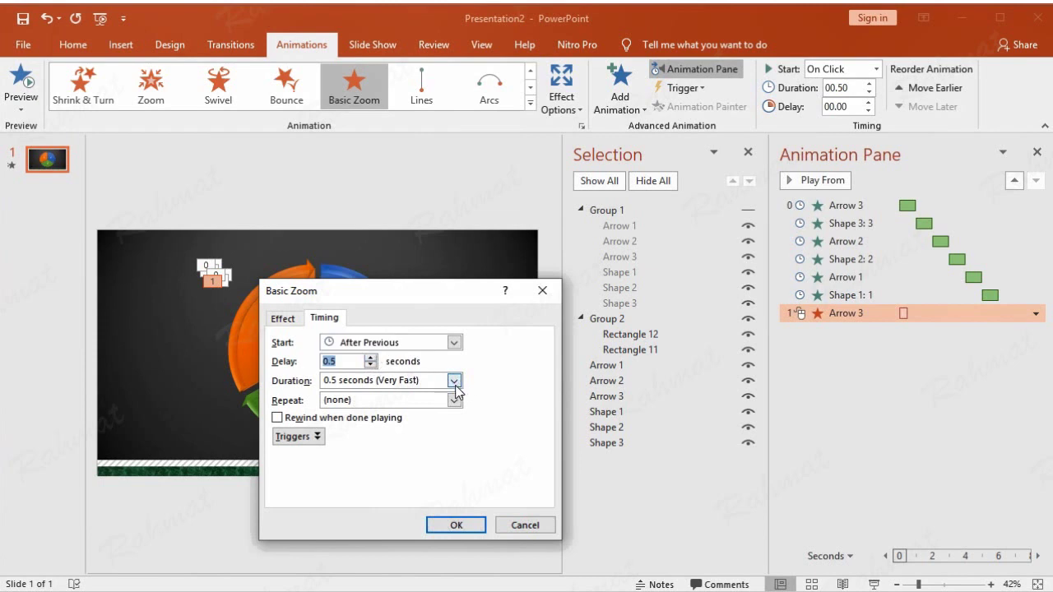
pyautogui.click(455, 381)
pyautogui.click(409, 445)
# Make Arrow 3's exit zoom Out To Screen Center and apply the settings
pyautogui.click(288, 321)
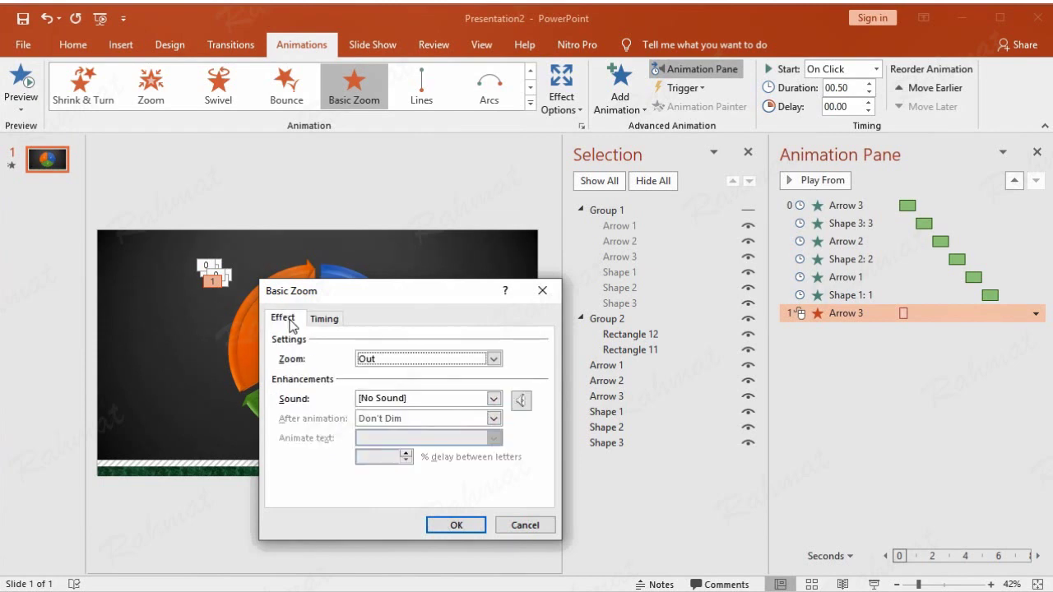
pyautogui.click(441, 360)
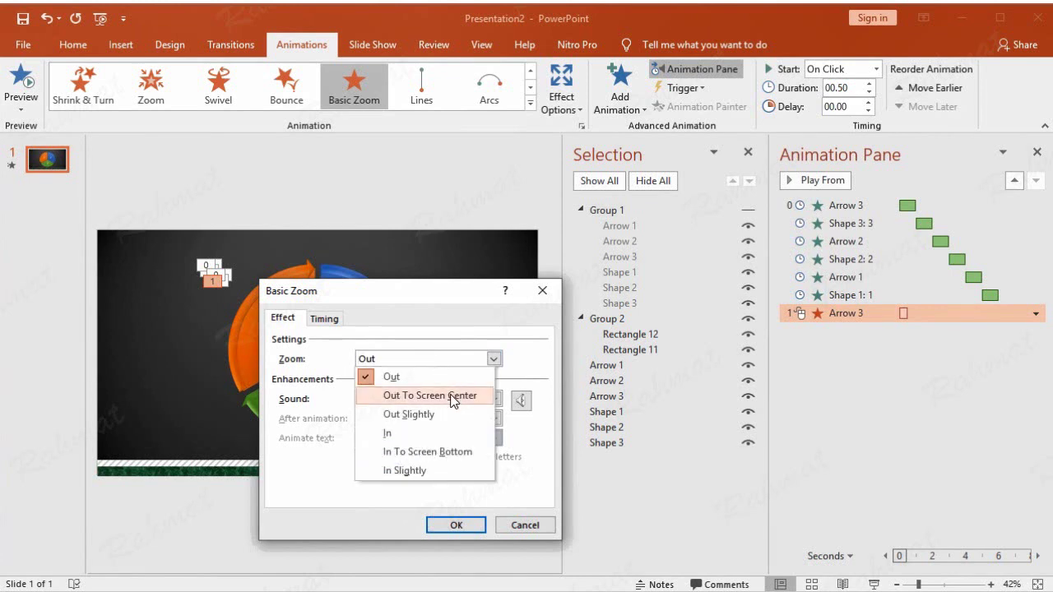
pyautogui.click(452, 396)
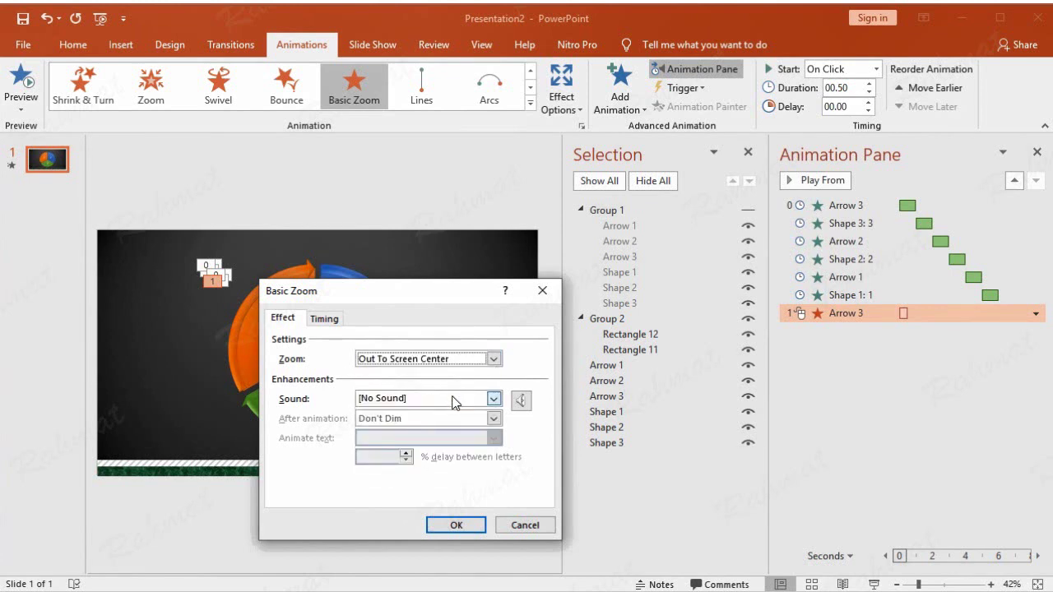
pyautogui.click(470, 524)
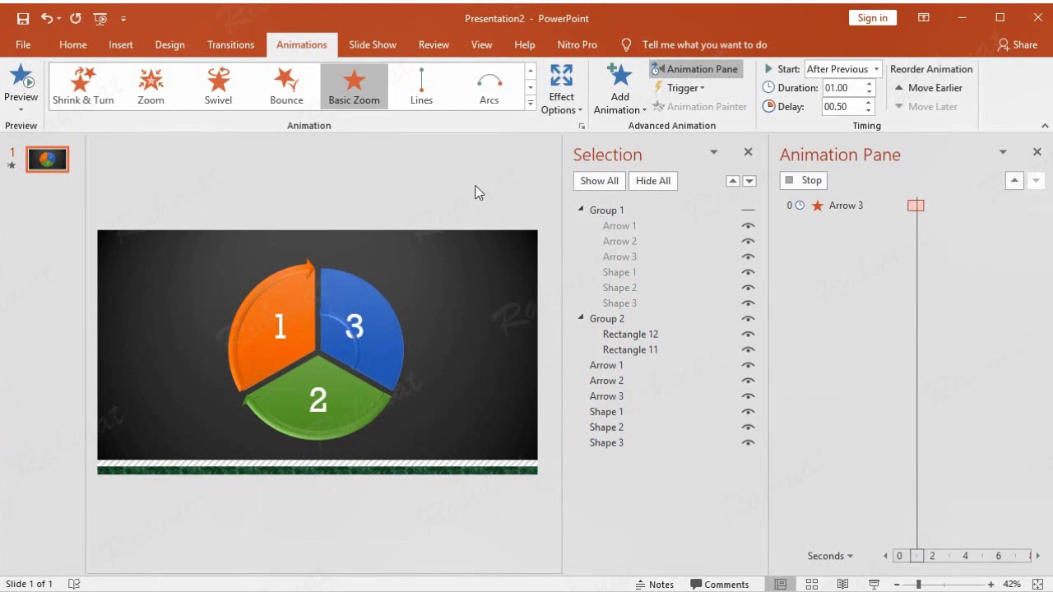
pyautogui.click(383, 336)
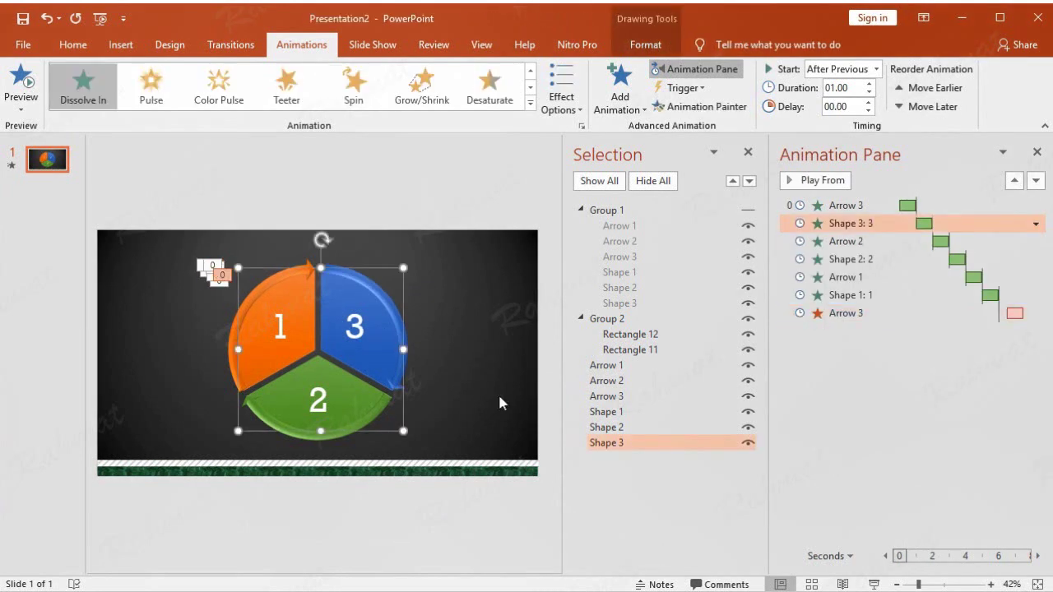
# Select blue Shape 3 and add a Basic Zoom exit effect to it
pyautogui.click(615, 444)
pyautogui.click(483, 194)
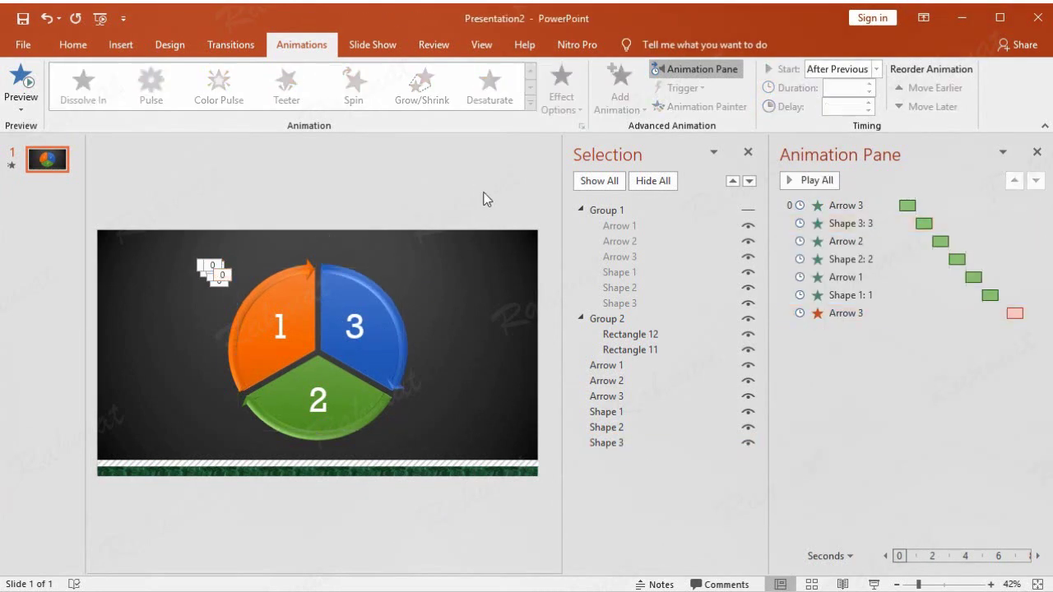
pyautogui.click(641, 447)
pyautogui.click(620, 97)
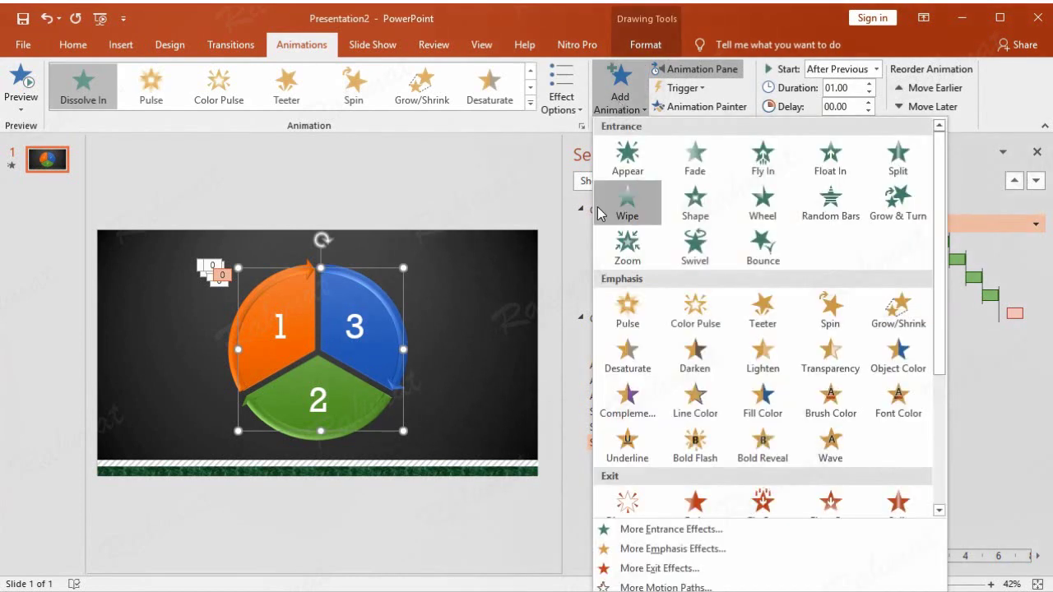
pyautogui.click(659, 569)
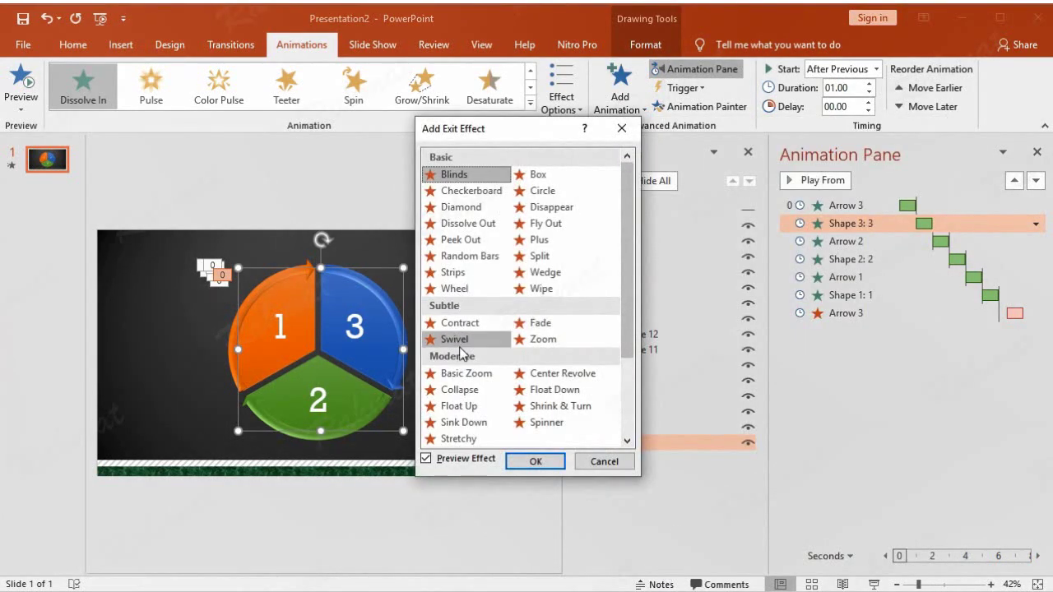
pyautogui.click(466, 372)
pyautogui.click(536, 461)
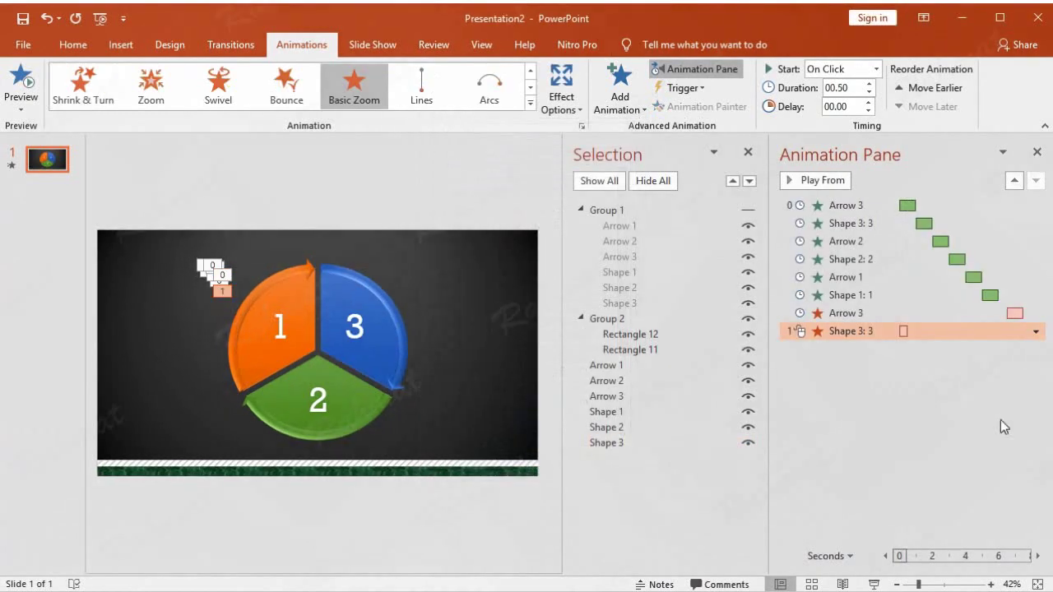
# Time Shape 3's exit With Previous, 0.5-second delay, 1-second duration
pyautogui.click(1036, 331)
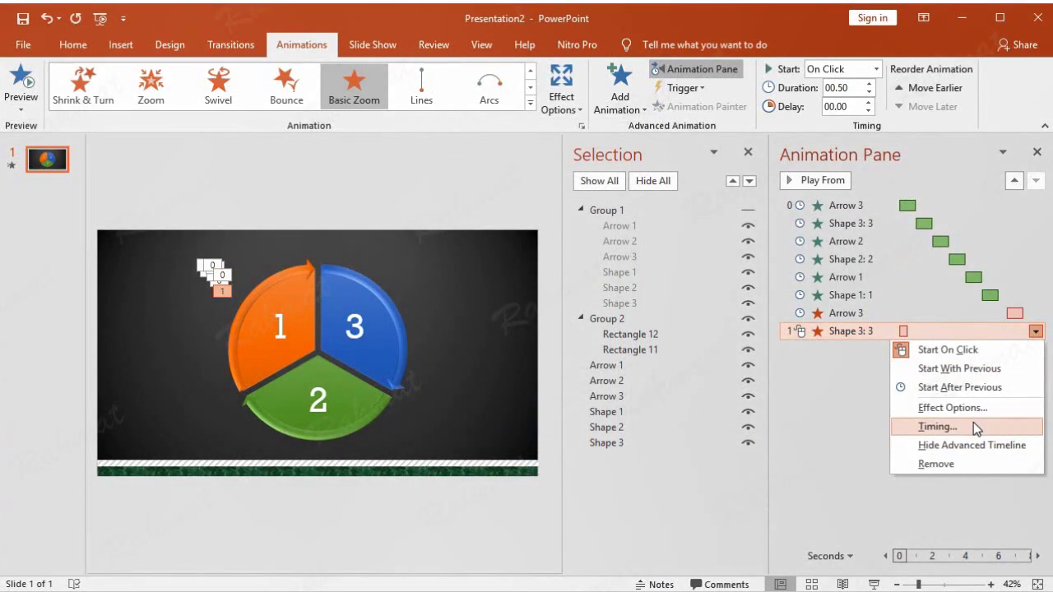
pyautogui.click(973, 426)
pyautogui.click(432, 345)
pyautogui.click(370, 374)
pyautogui.click(371, 358)
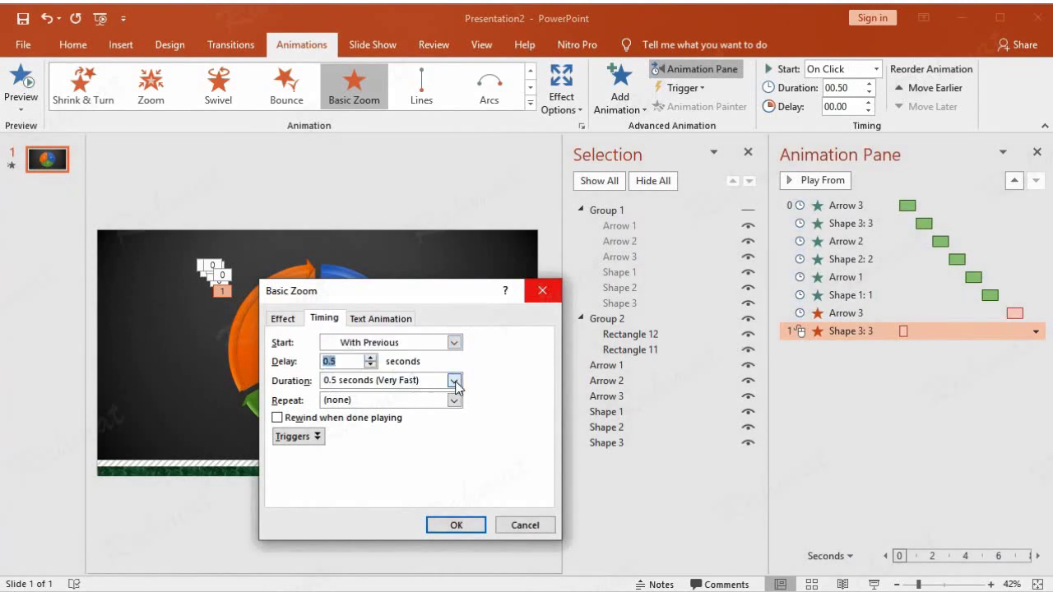
pyautogui.click(458, 382)
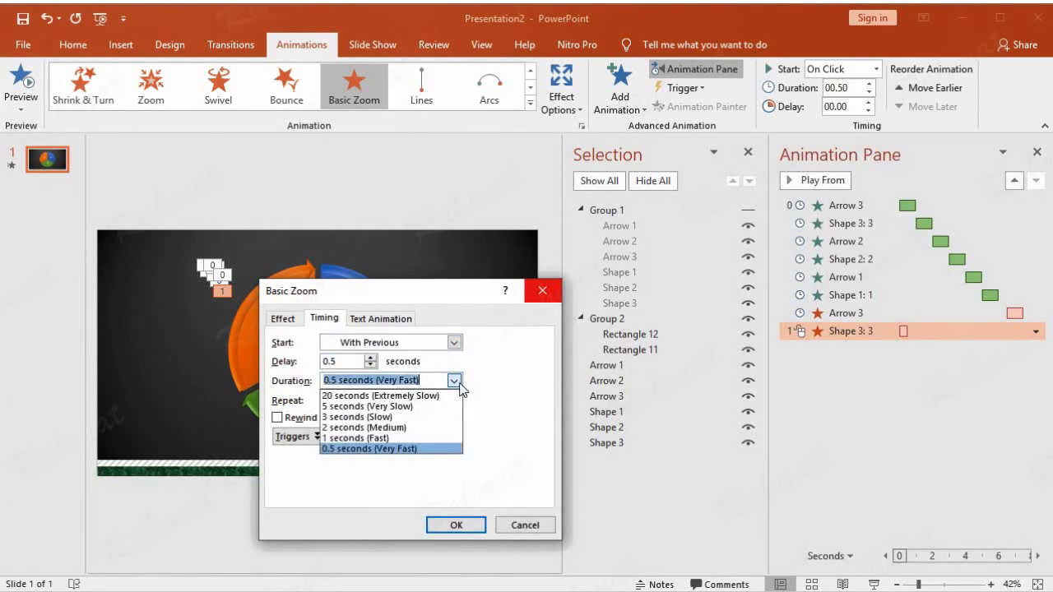
pyautogui.click(414, 443)
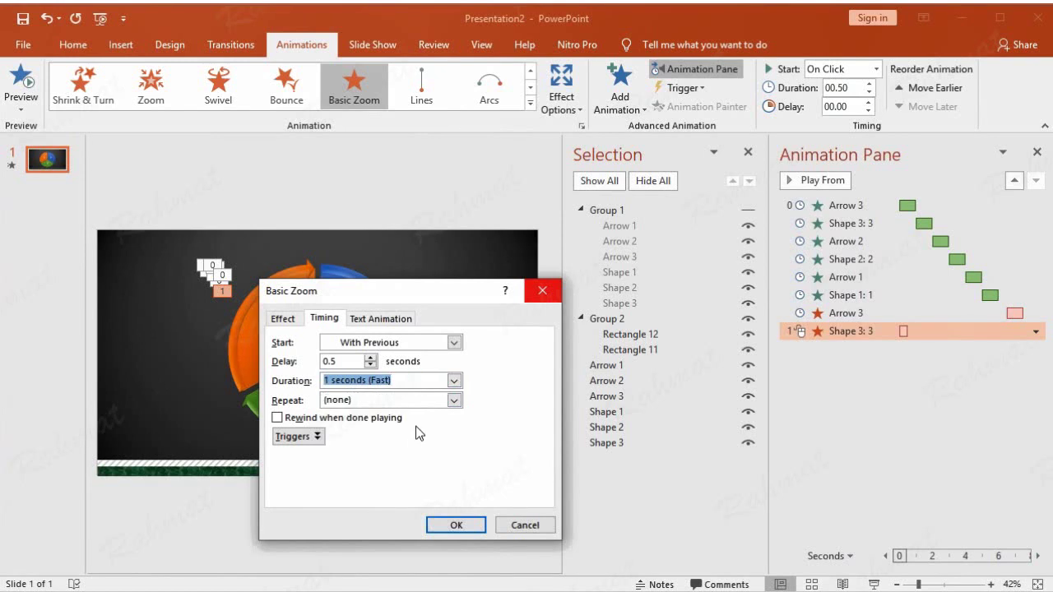
# Set Shape 3's exit to zoom Out To Screen Center and apply the changes
pyautogui.click(292, 319)
pyautogui.click(393, 362)
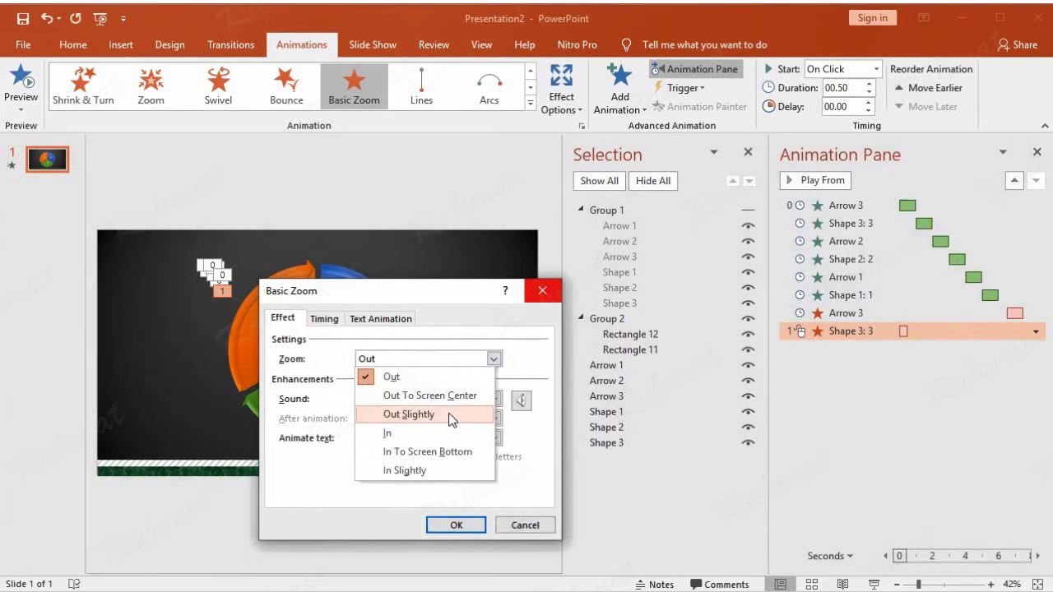
pyautogui.click(428, 394)
pyautogui.click(457, 524)
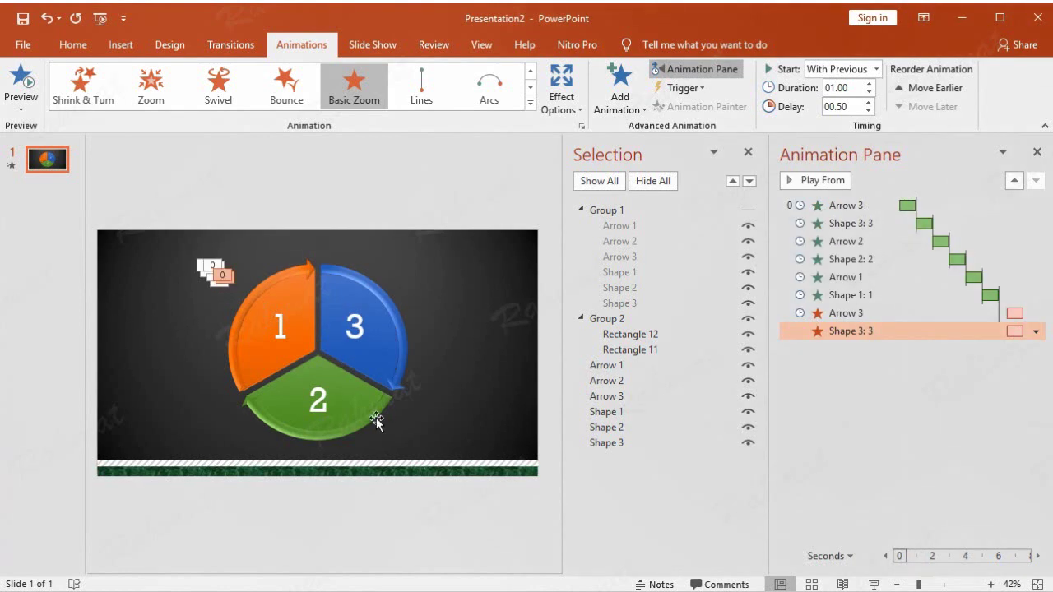
pyautogui.click(631, 382)
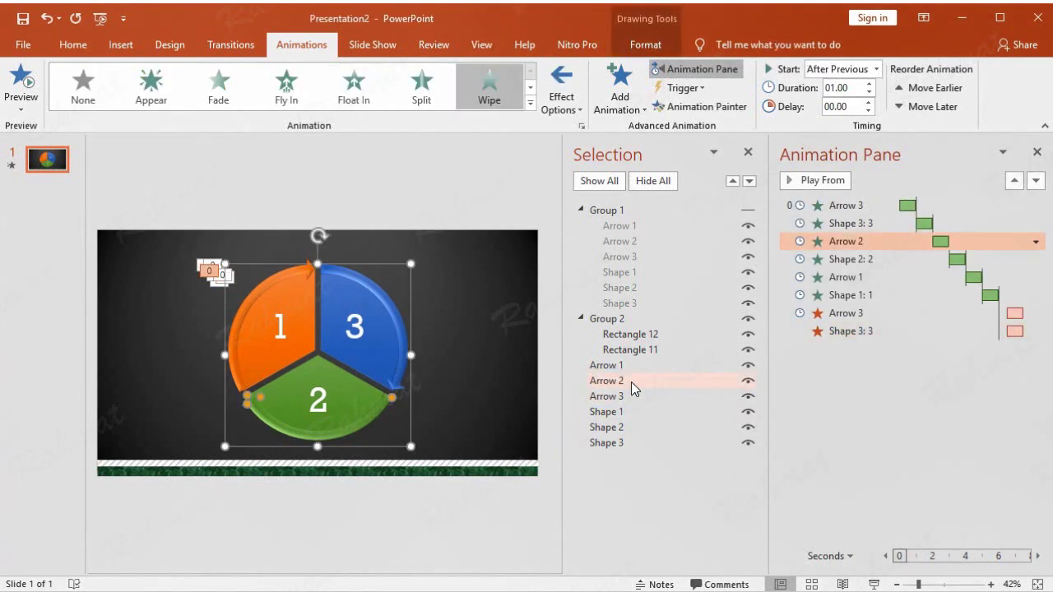
# Add a Basic Zoom exit effect to Arrow 2
pyautogui.click(620, 86)
pyautogui.click(660, 568)
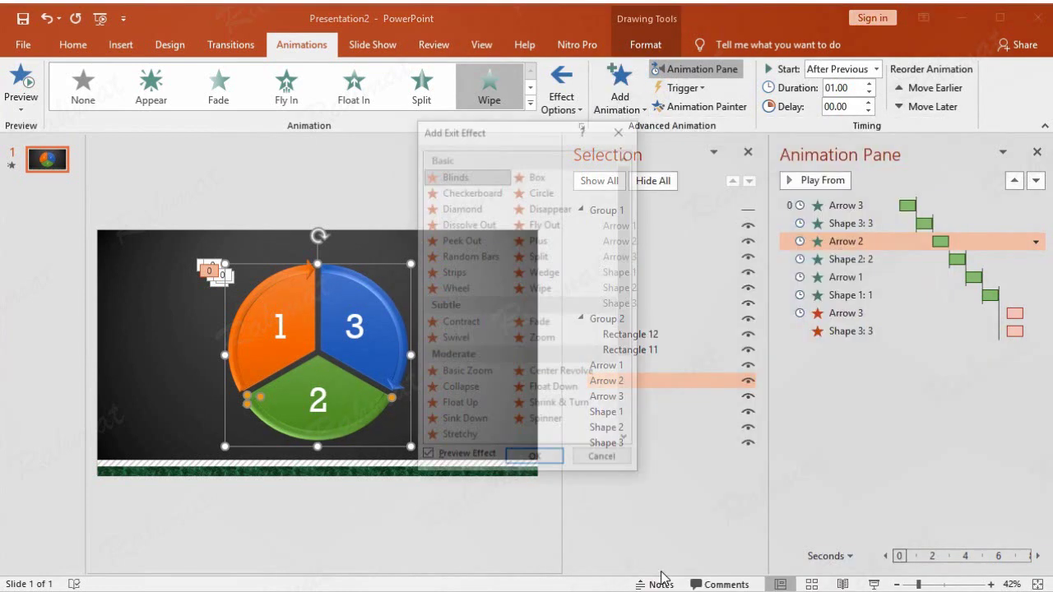
pyautogui.click(466, 373)
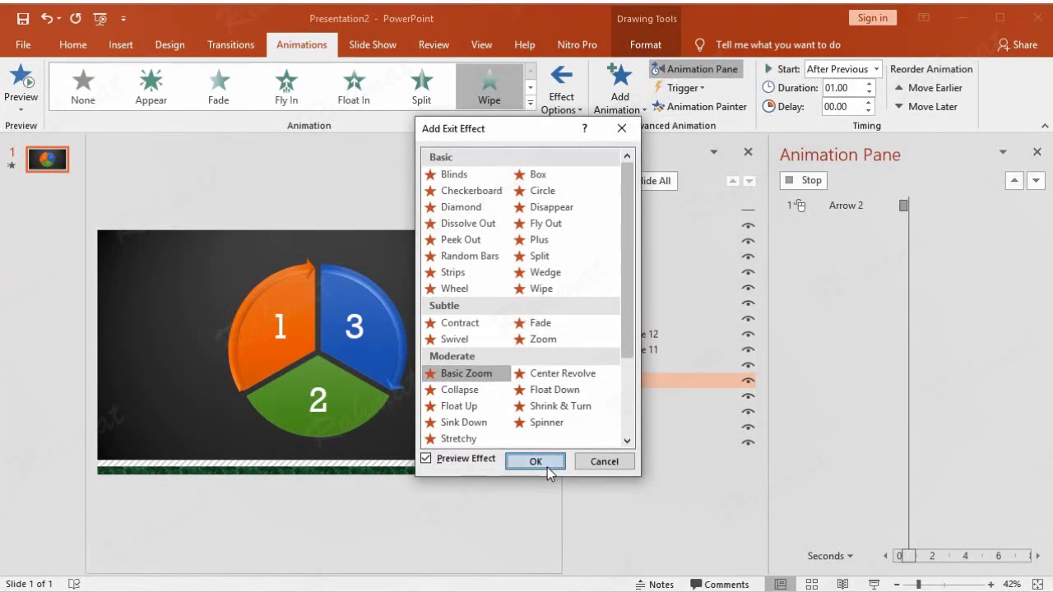
pyautogui.click(548, 467)
# Time Arrow 2's exit After Previous with a 0.5-second delay and 1-second duration
pyautogui.click(1034, 349)
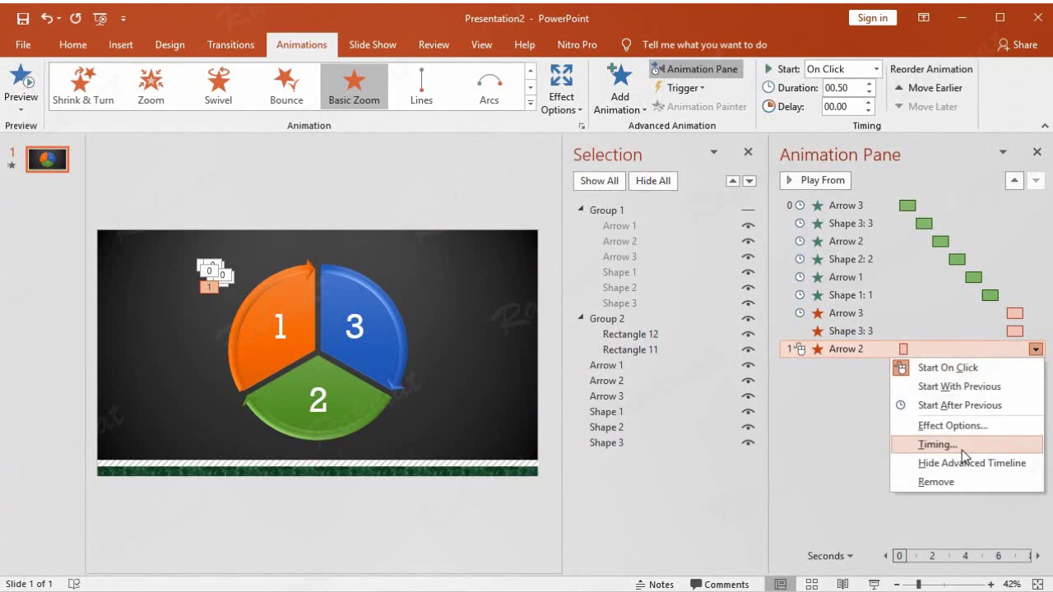
pyautogui.click(962, 449)
pyautogui.click(374, 343)
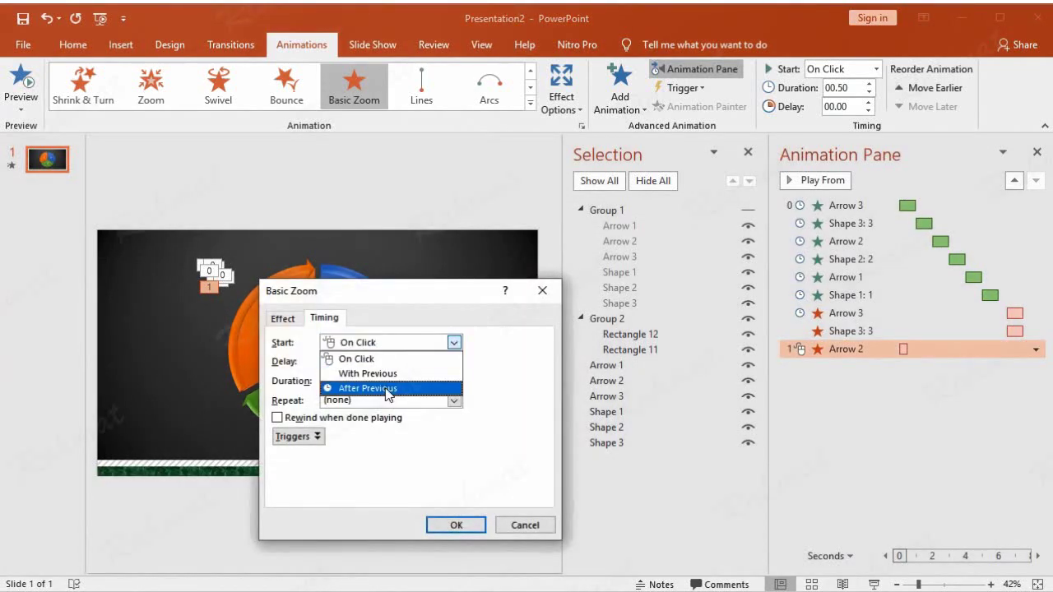
pyautogui.click(388, 393)
pyautogui.click(368, 358)
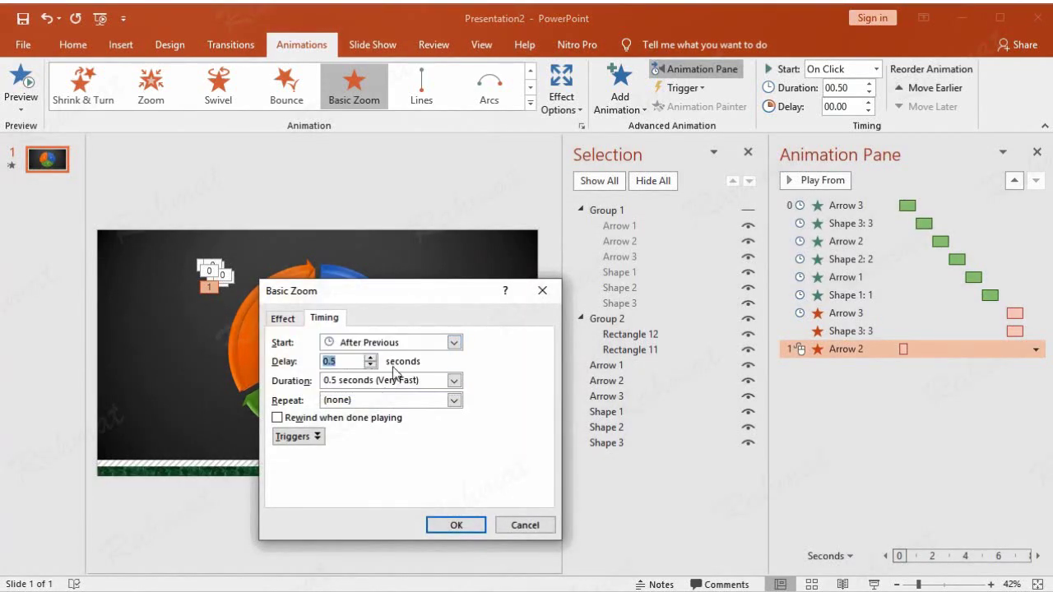
pyautogui.click(453, 380)
pyautogui.click(361, 436)
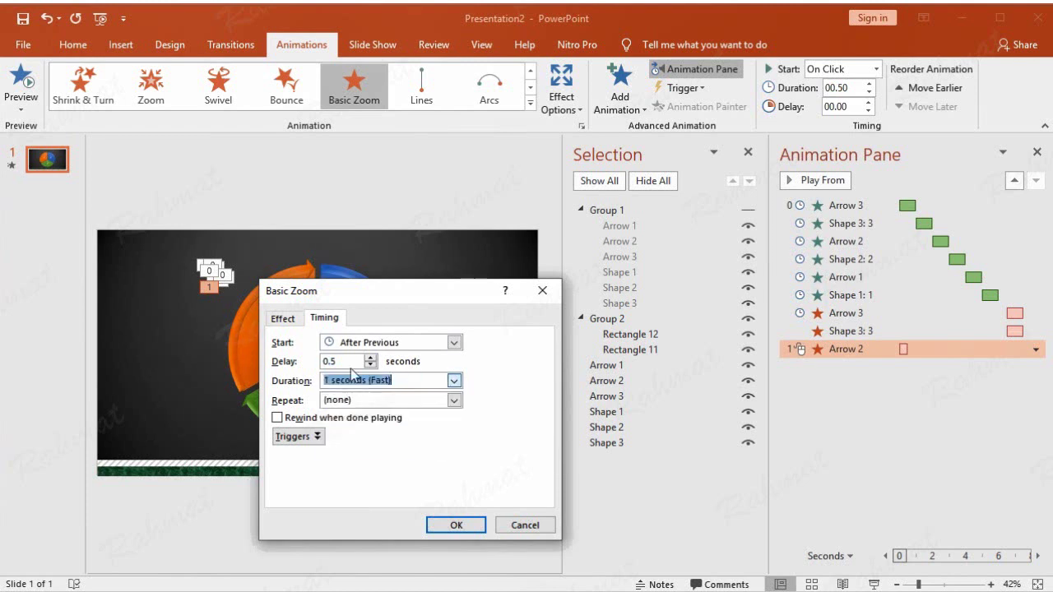
# Make Arrow 2's exit zoom Out To Screen Center and apply the changes
pyautogui.click(283, 319)
pyautogui.click(404, 359)
pyautogui.click(446, 394)
pyautogui.click(464, 525)
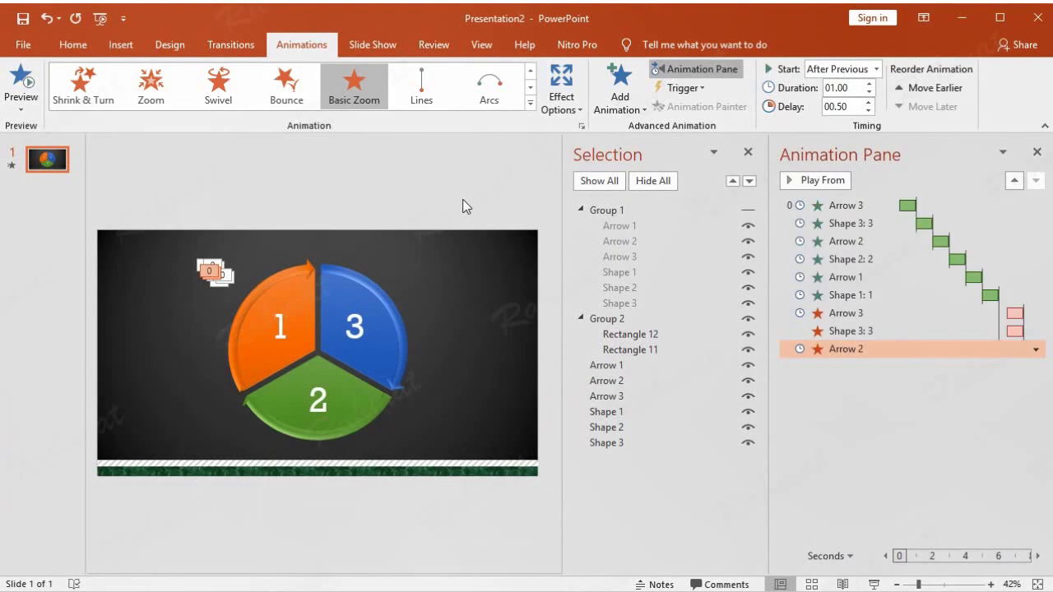
pyautogui.click(622, 428)
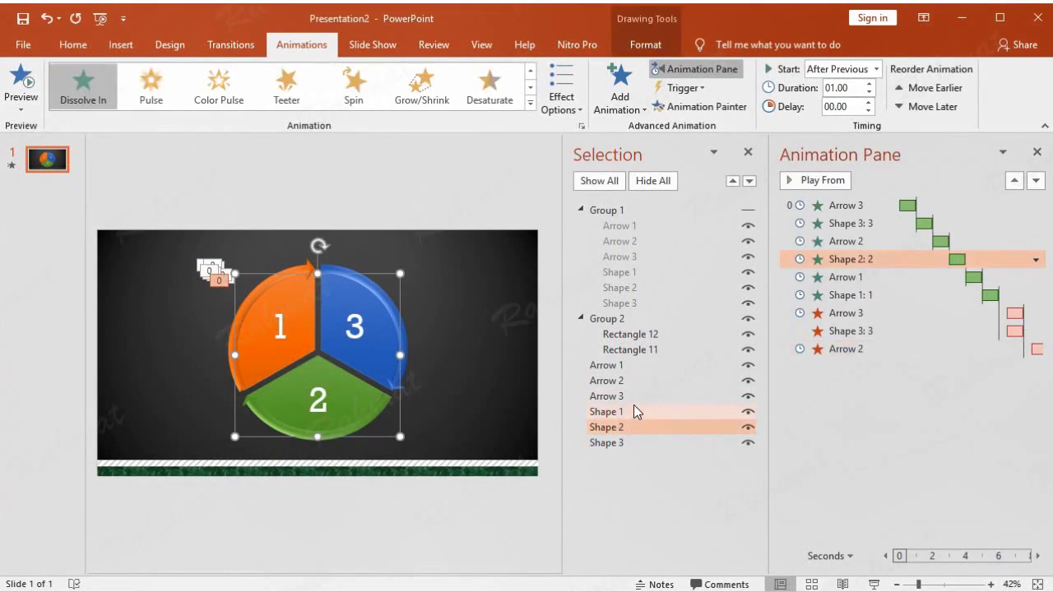
# Add a Basic Zoom exit effect to green Shape 2
pyautogui.click(624, 115)
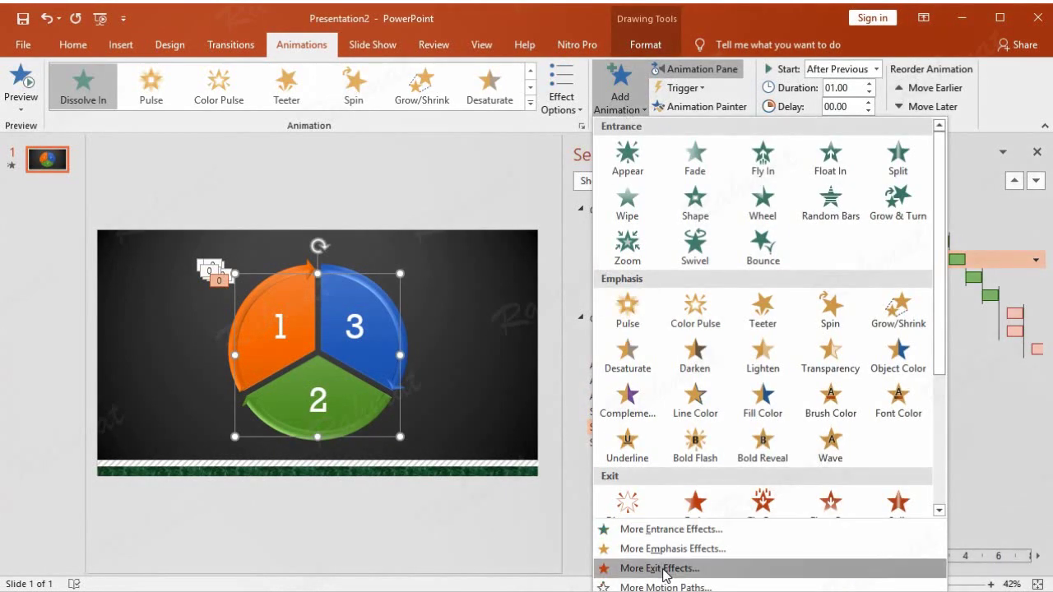
pyautogui.click(662, 568)
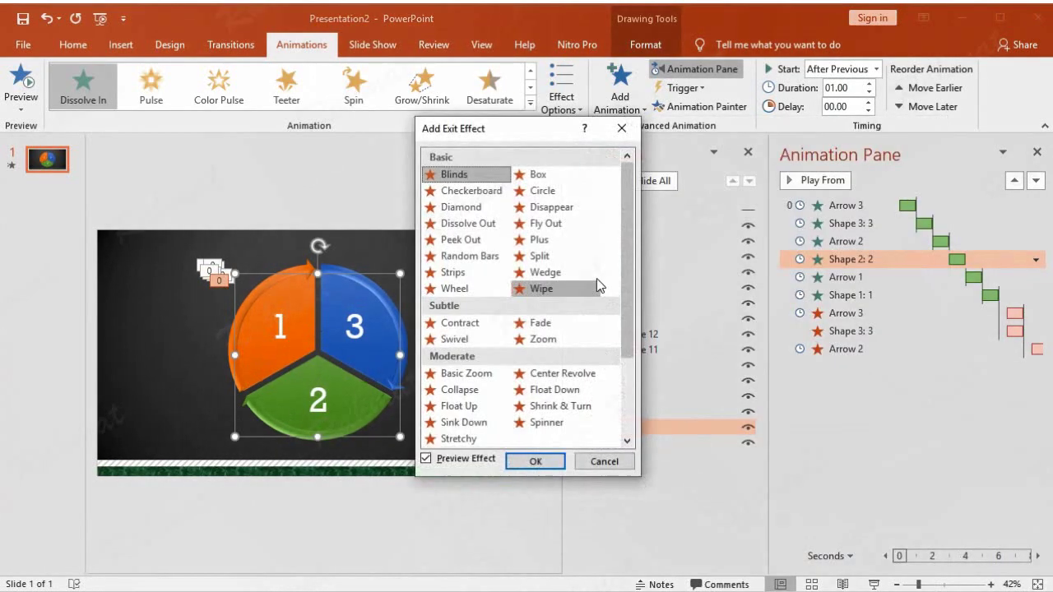
pyautogui.click(469, 374)
pyautogui.click(535, 461)
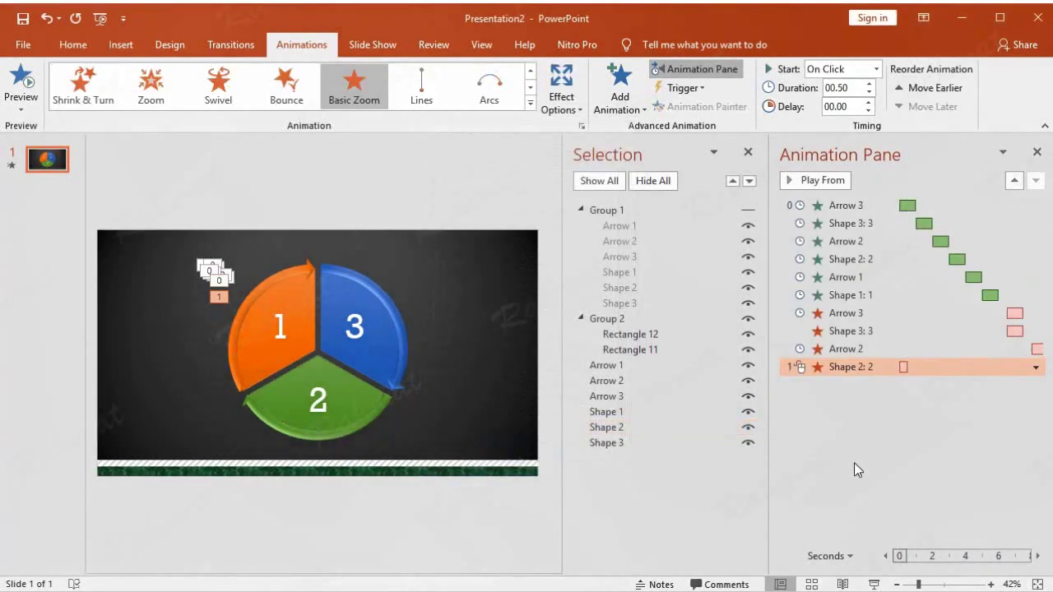
# Time Shape 2's exit With Previous, 0.5-second delay, 1-second duration
pyautogui.click(1035, 367)
pyautogui.click(966, 463)
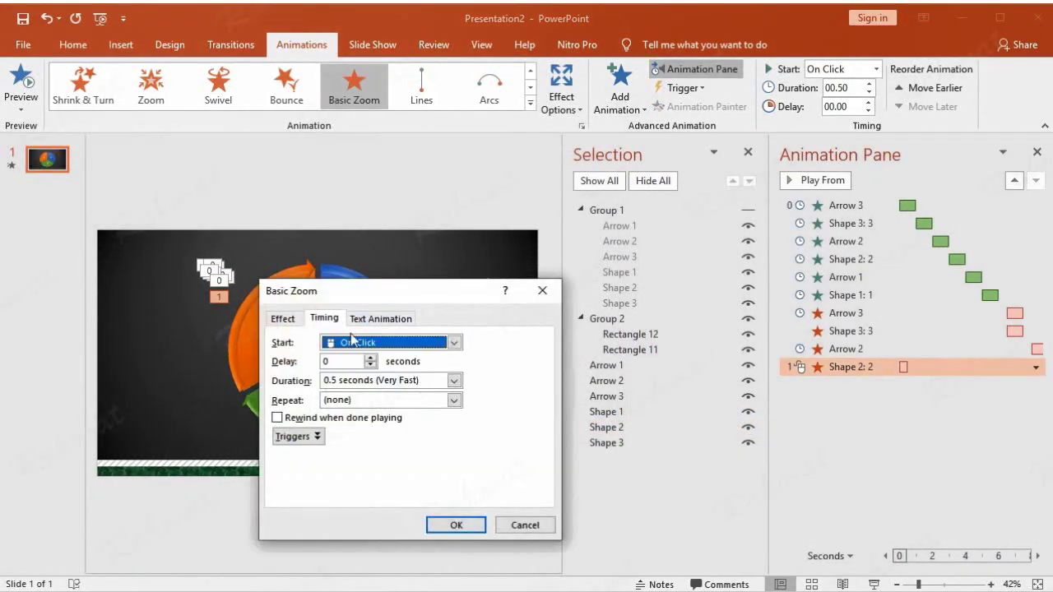
pyautogui.click(373, 344)
pyautogui.click(368, 371)
pyautogui.click(370, 357)
pyautogui.click(453, 380)
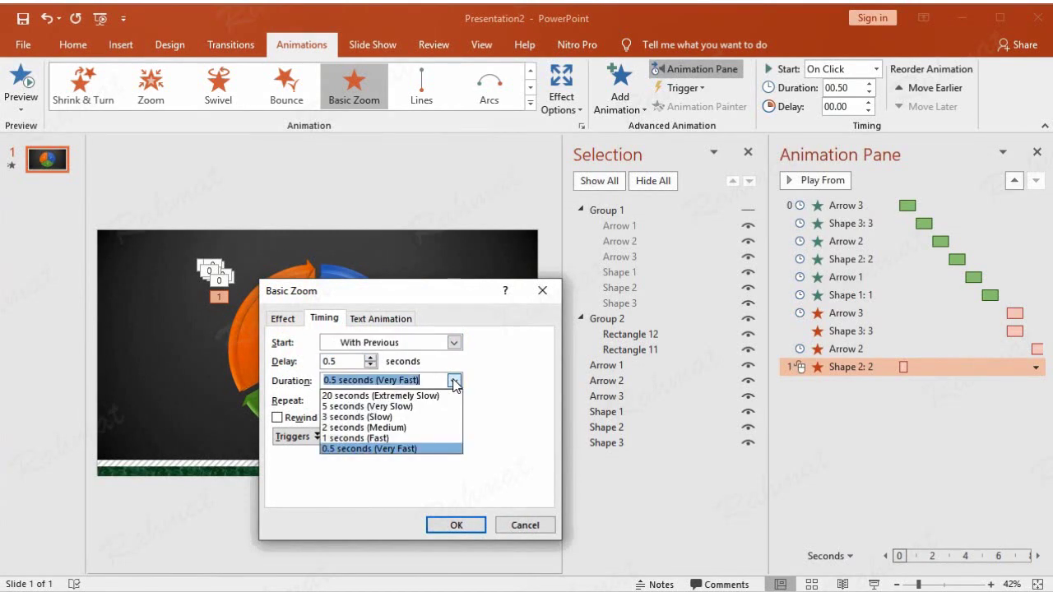
pyautogui.click(402, 437)
# Make Shape 2's exit zoom Out To Screen Center and apply the changes
pyautogui.click(283, 319)
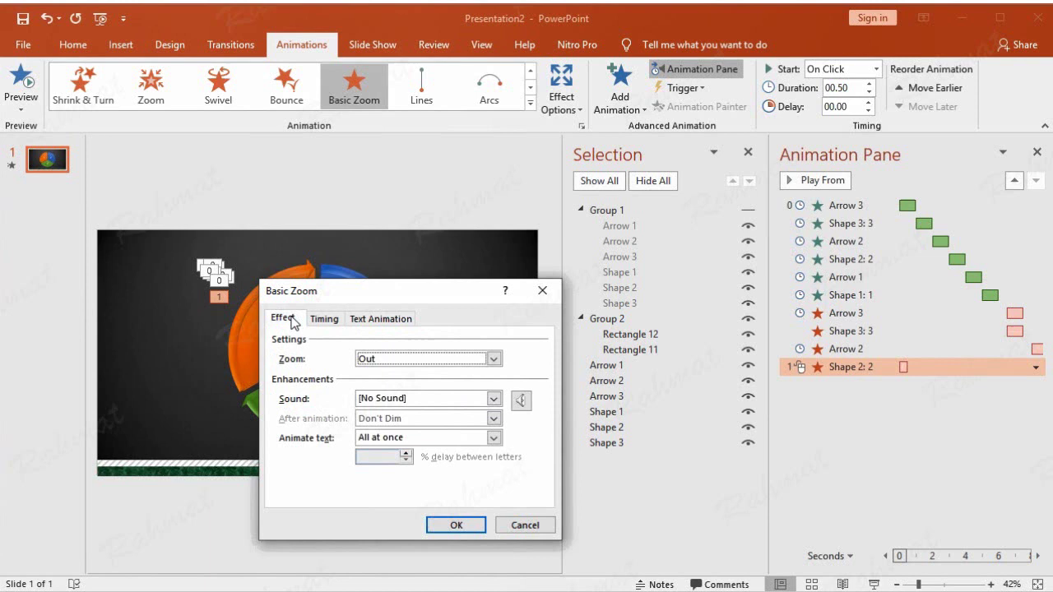
pyautogui.click(420, 360)
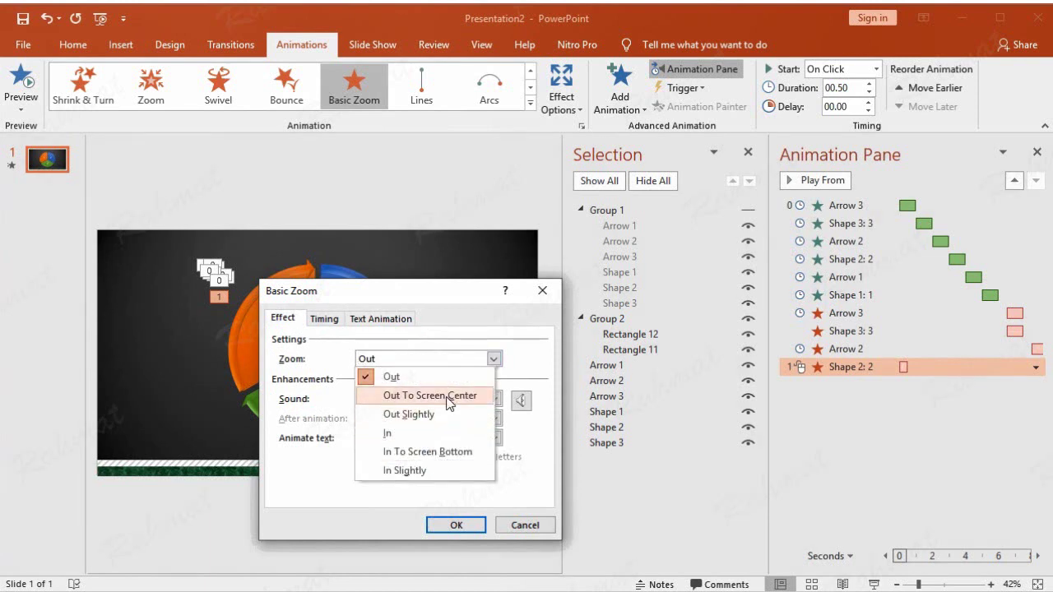
pyautogui.click(449, 396)
pyautogui.click(459, 524)
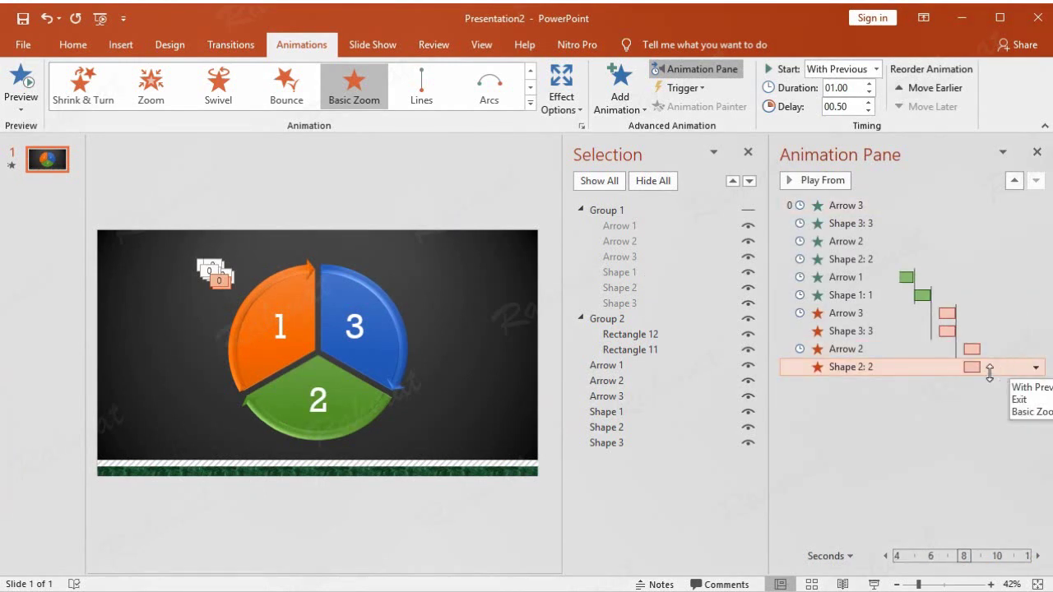
# Select Arrow 1 and add a Basic Zoom exit effect to it
pyautogui.click(614, 366)
pyautogui.click(620, 90)
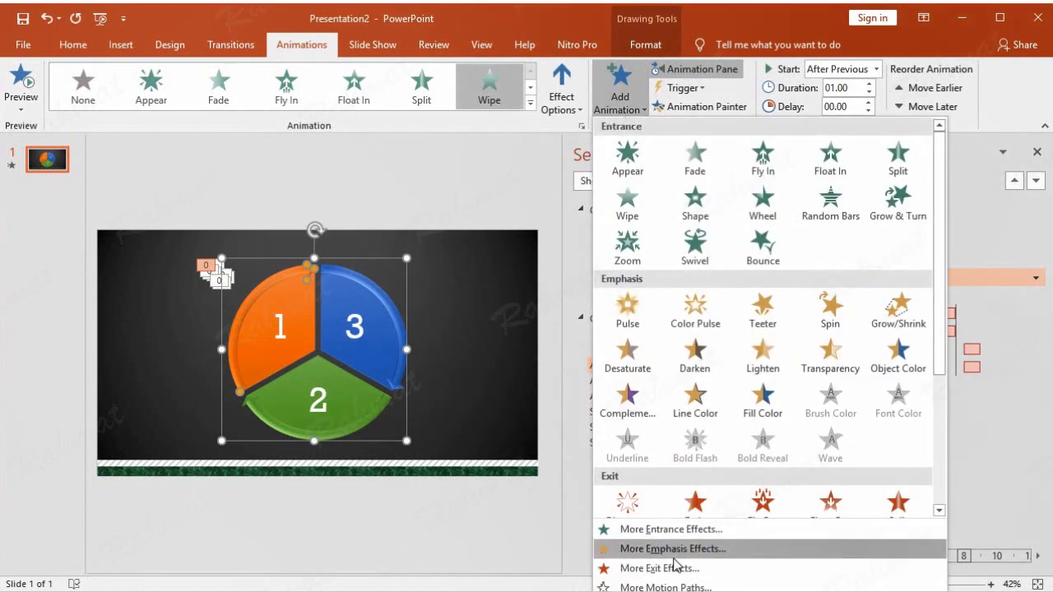
pyautogui.click(670, 568)
pyautogui.click(497, 372)
pyautogui.click(545, 459)
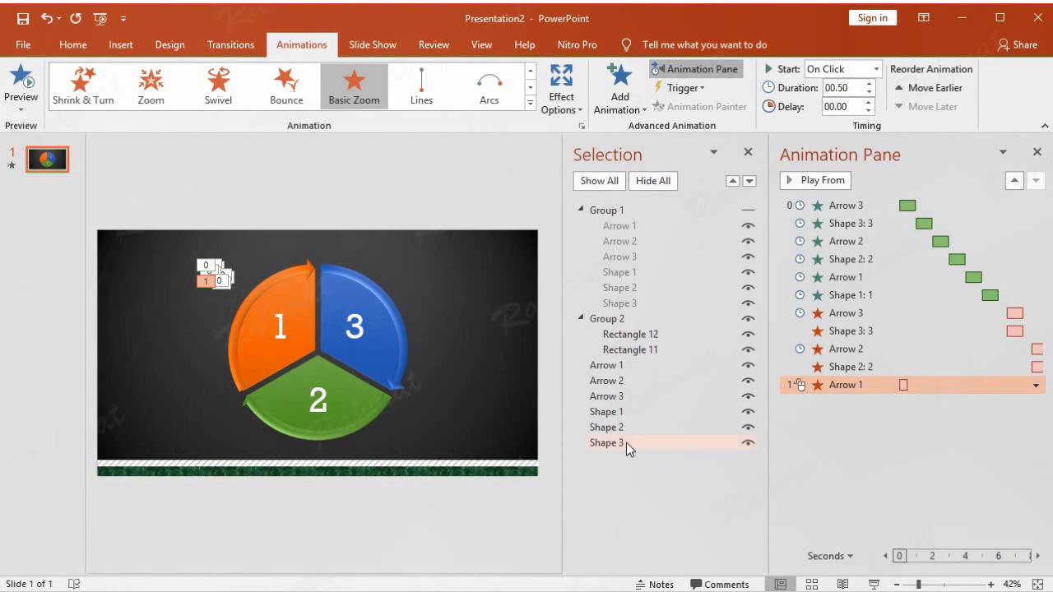
# Time Arrow 1's exit After Previous with a 0.5-second delay and 1-second duration
pyautogui.click(1035, 385)
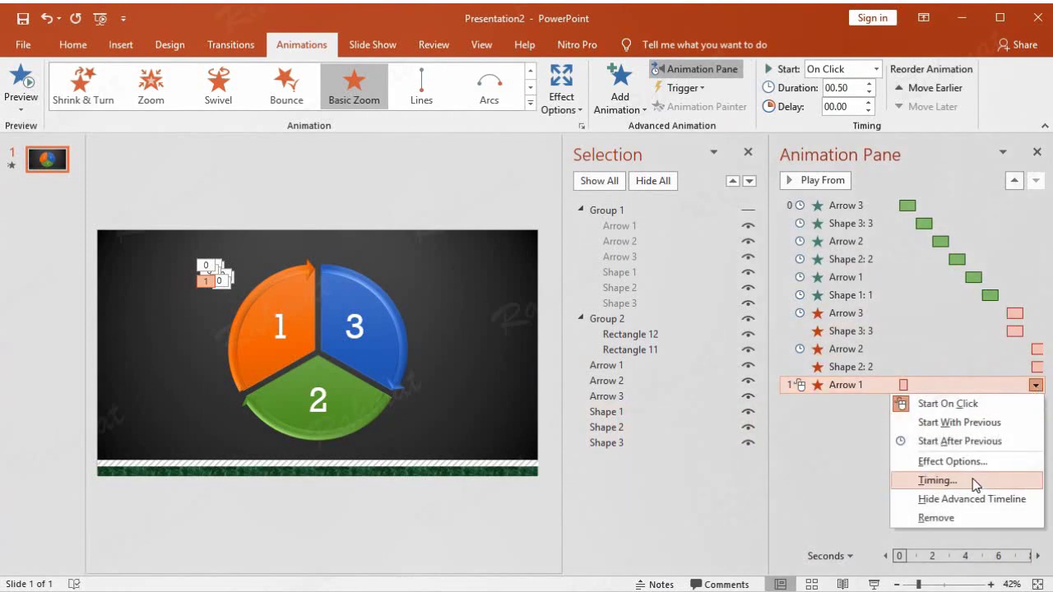
pyautogui.click(966, 484)
pyautogui.click(401, 343)
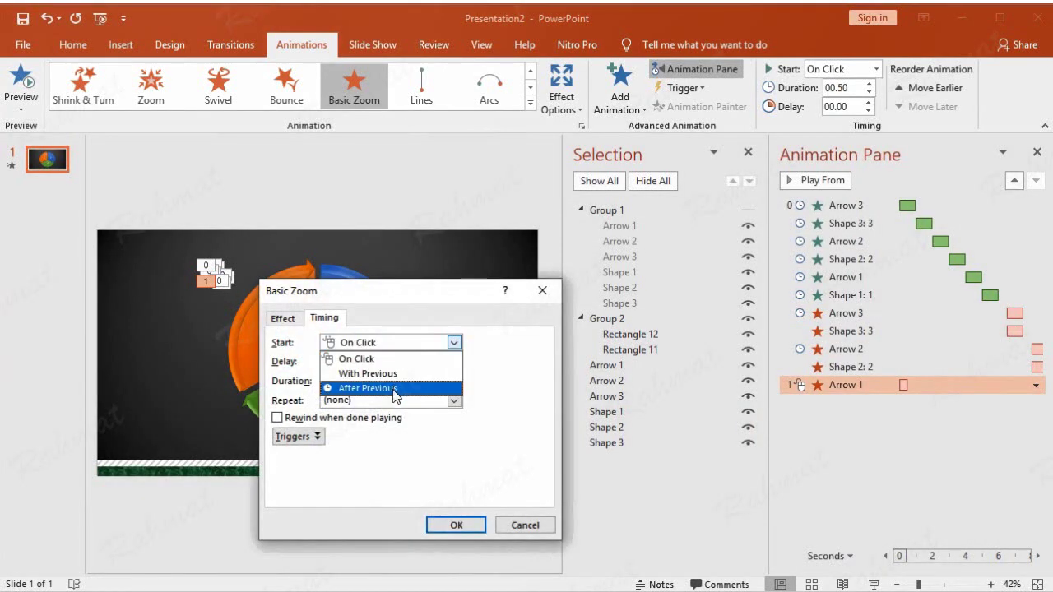
pyautogui.click(388, 393)
pyautogui.click(369, 359)
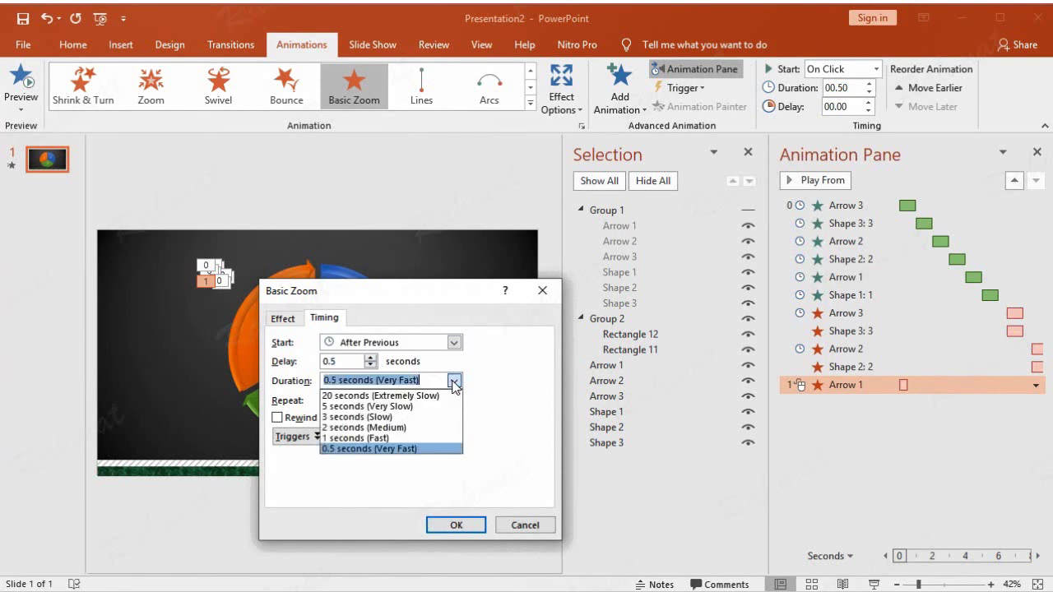
pyautogui.click(453, 380)
pyautogui.click(420, 438)
# Make Arrow 1's exit zoom Out To Screen Center and confirm
pyautogui.click(284, 319)
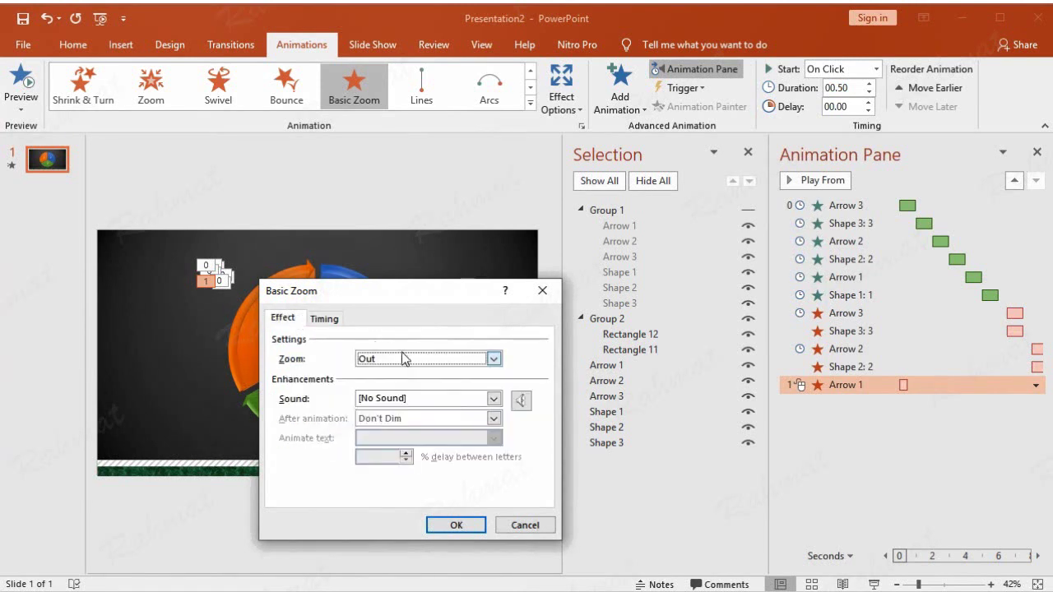
pyautogui.click(418, 359)
pyautogui.click(448, 395)
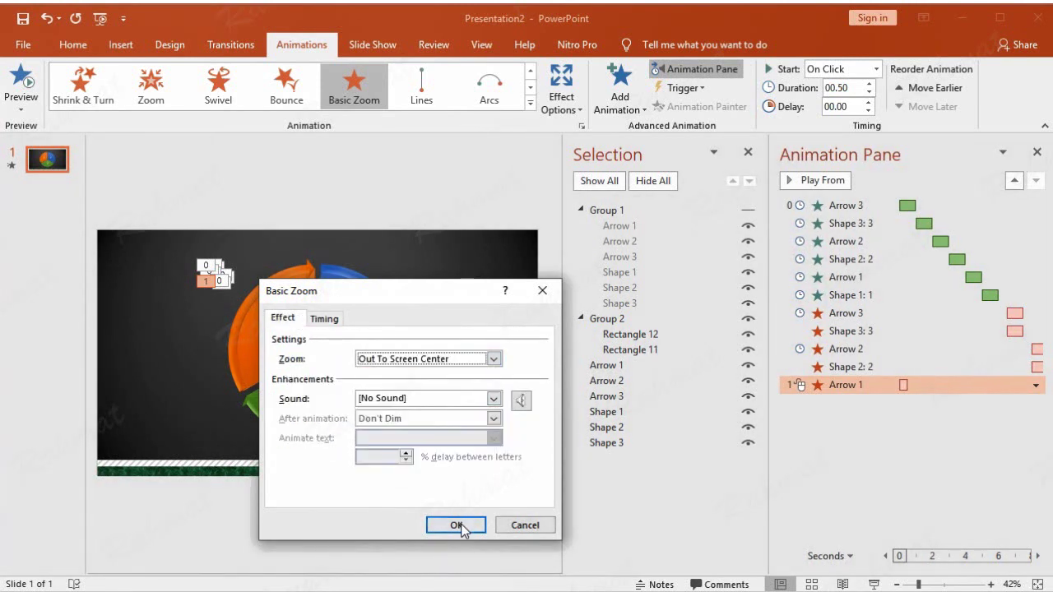
pyautogui.click(457, 526)
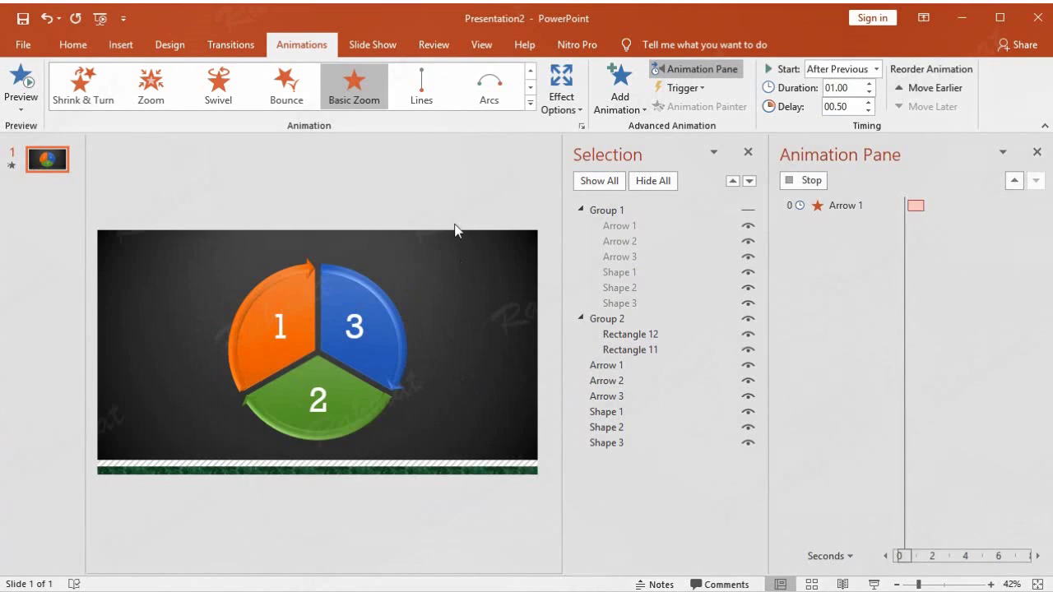
# Select Shape 1 and add a Basic Zoom exit effect to it
pyautogui.click(628, 408)
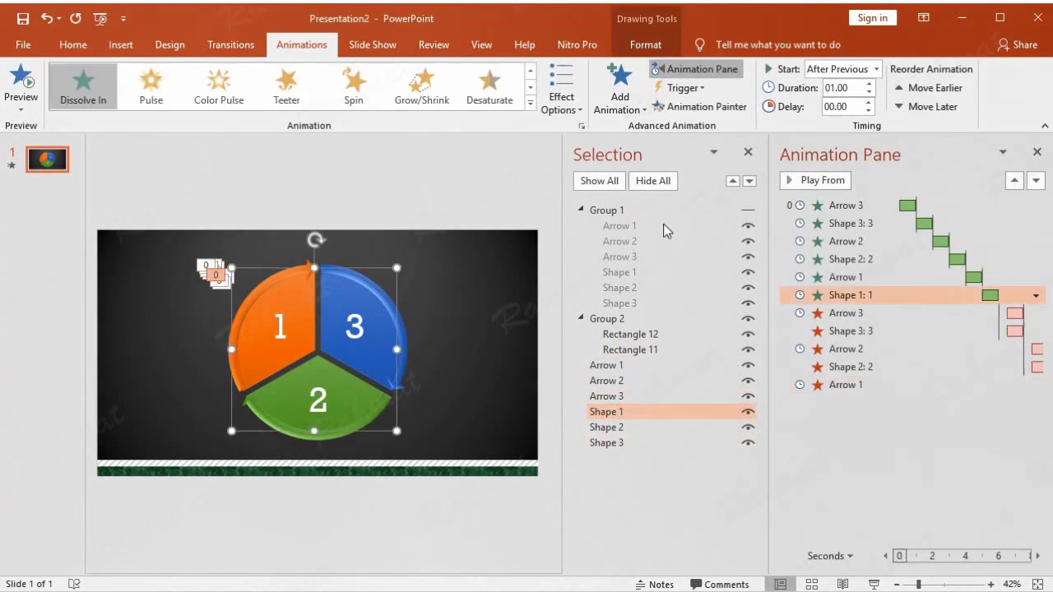
pyautogui.click(619, 92)
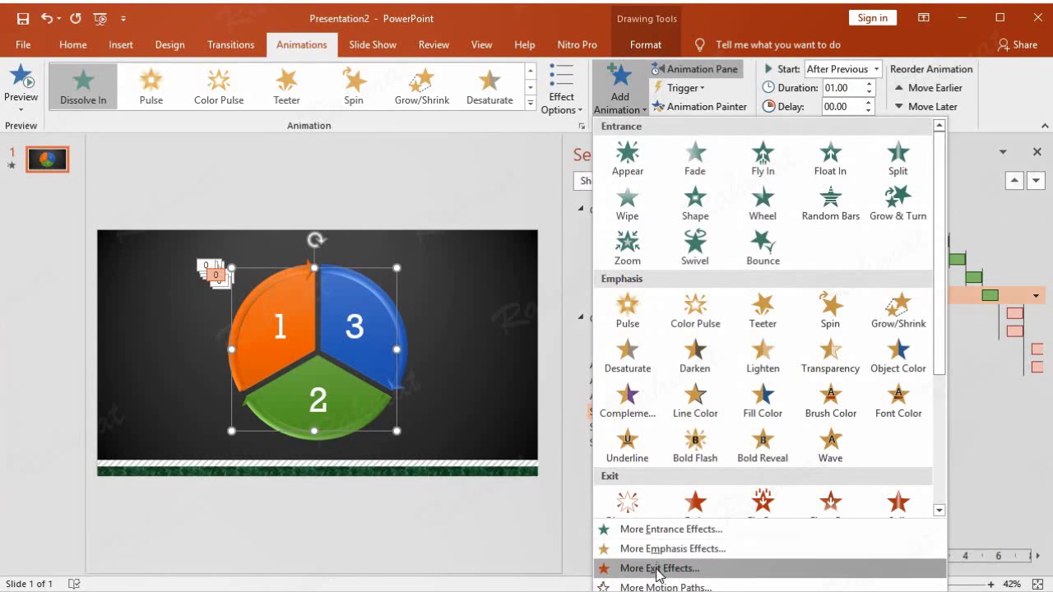
pyautogui.click(659, 568)
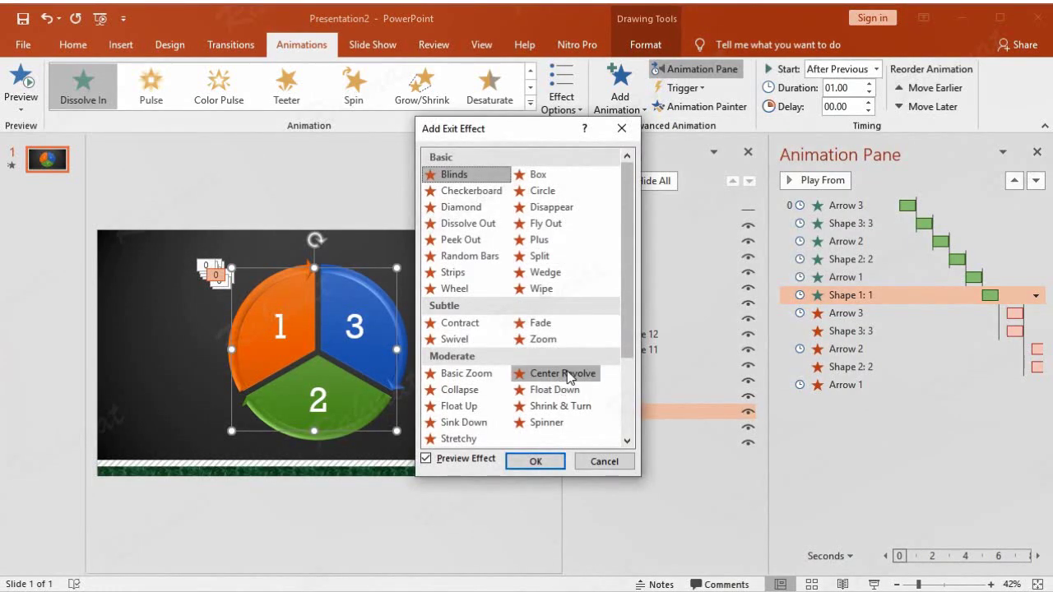
pyautogui.click(466, 374)
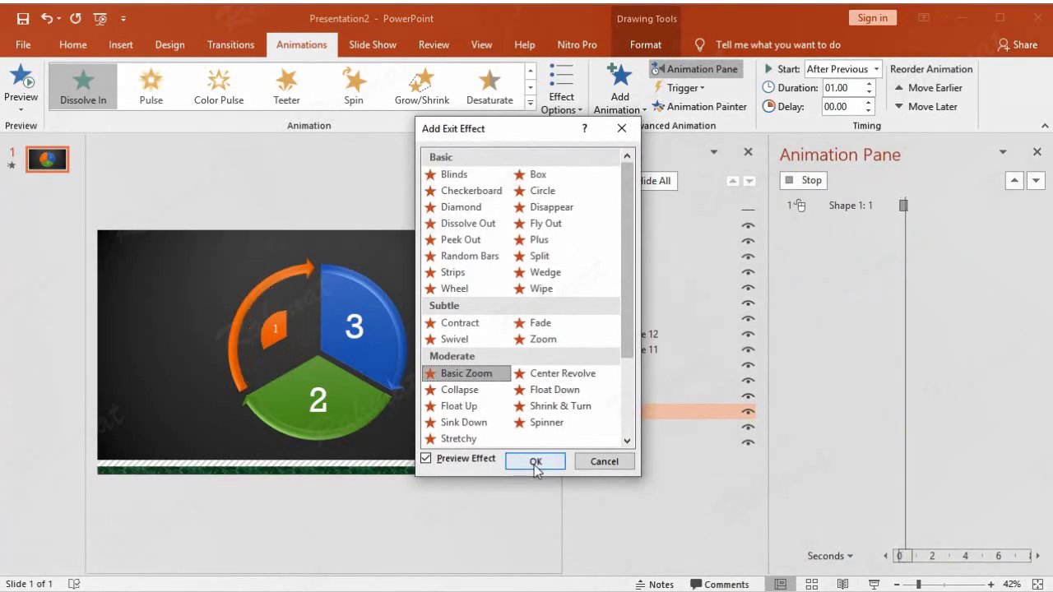
pyautogui.click(535, 461)
# Time Shape 1's exit With Previous, 0.5-second delay, 1-second duration
pyautogui.click(1036, 403)
pyautogui.click(970, 496)
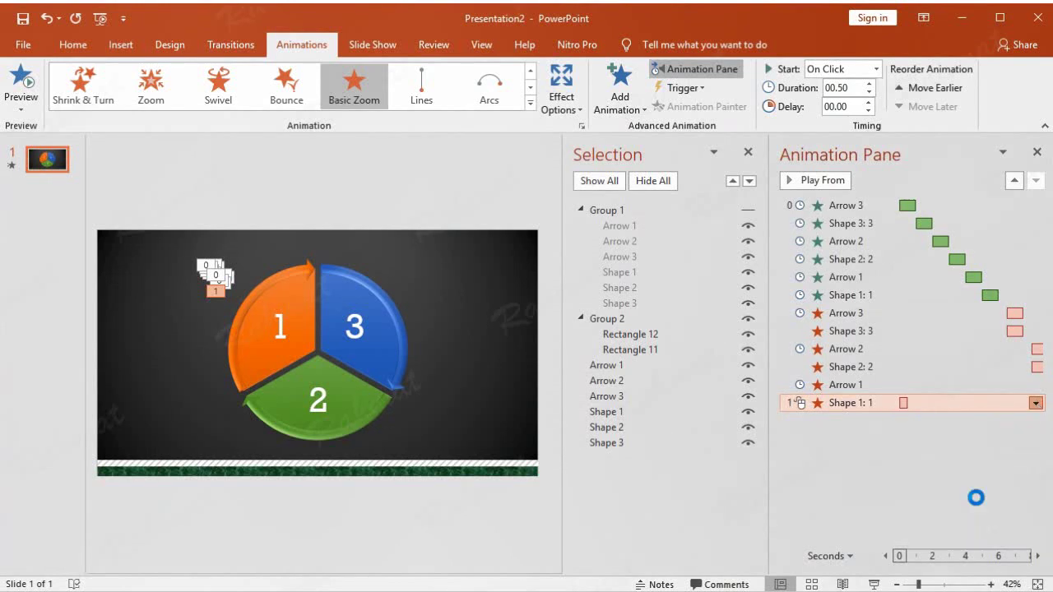
pyautogui.click(370, 343)
pyautogui.click(375, 373)
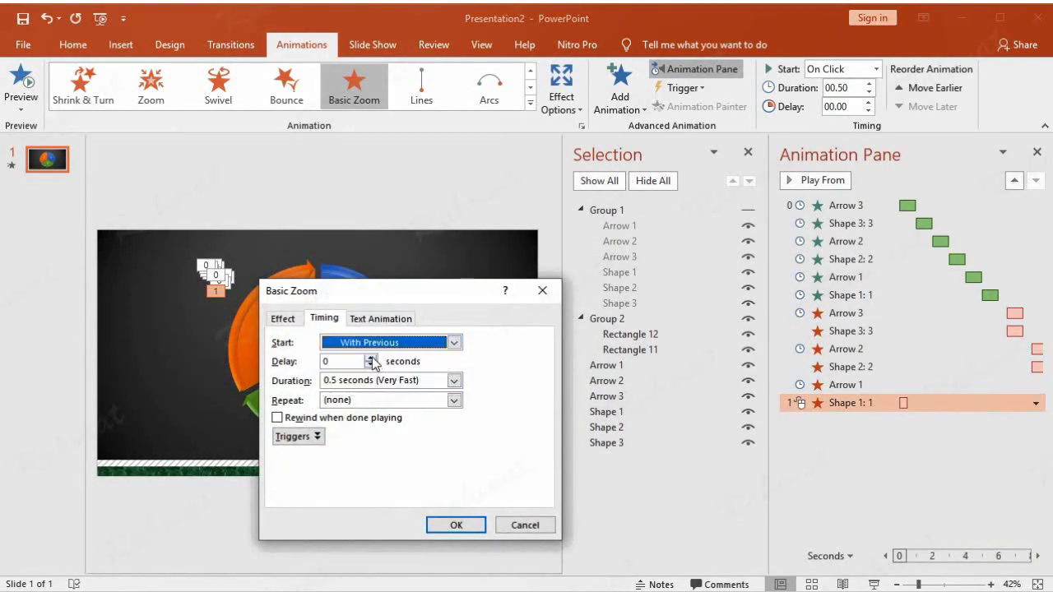
pyautogui.click(371, 357)
pyautogui.click(453, 381)
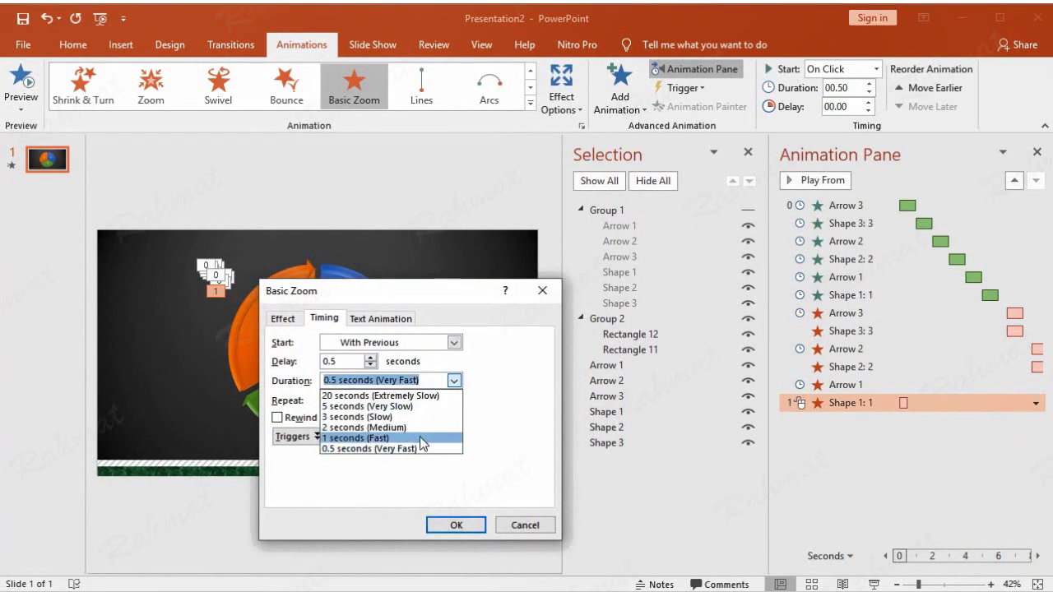
pyautogui.click(428, 439)
# Make Shape 1's exit zoom Out To Screen Center and confirm
pyautogui.click(283, 318)
pyautogui.click(387, 359)
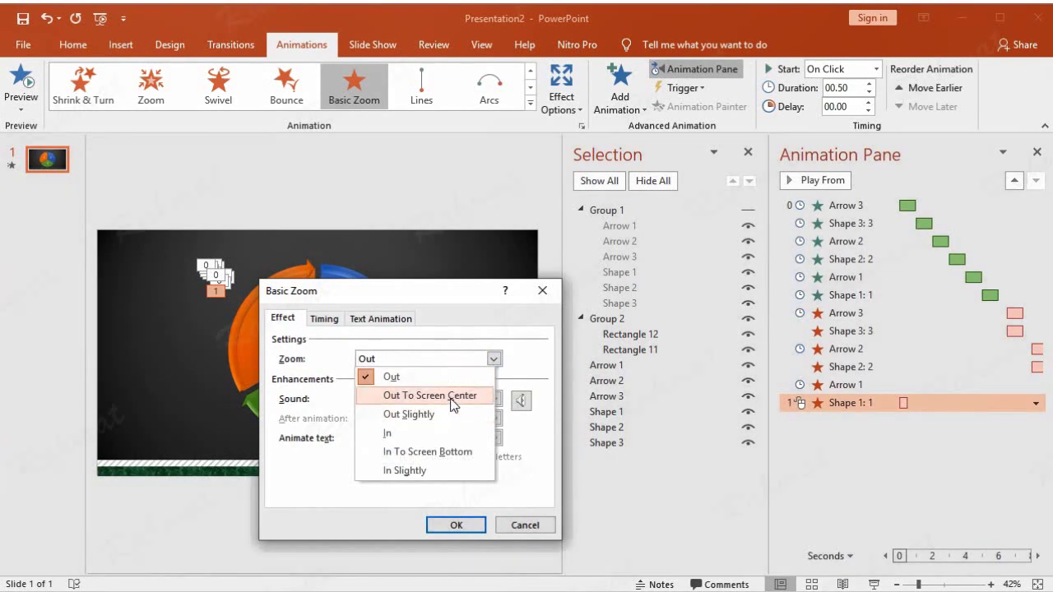
pyautogui.click(452, 396)
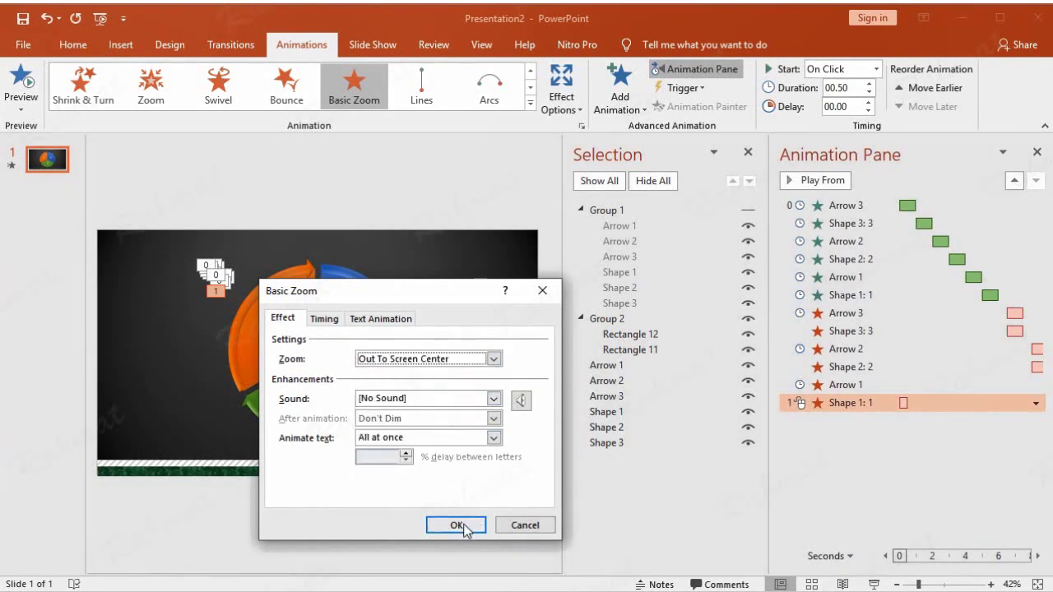
pyautogui.click(463, 526)
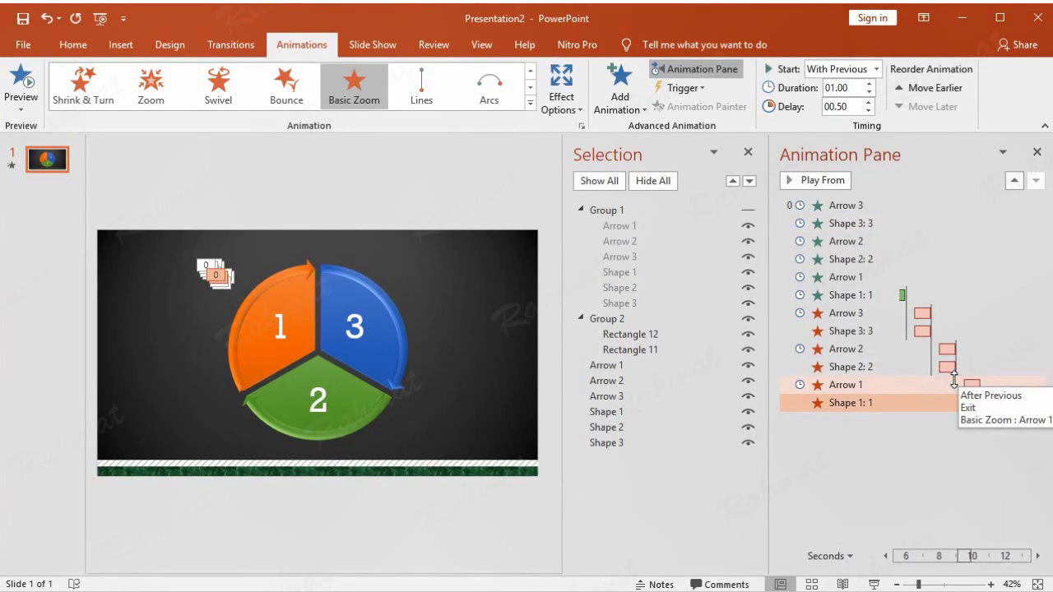
# Select Arrow 3 and add a Zoom entrance effect to it
pyautogui.click(628, 396)
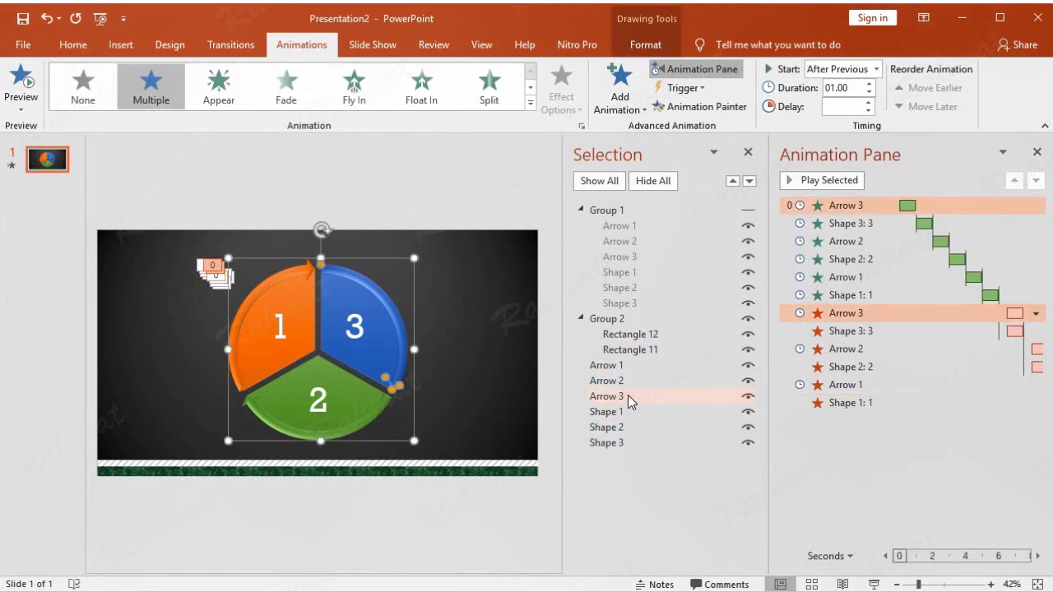
pyautogui.click(622, 102)
pyautogui.click(634, 530)
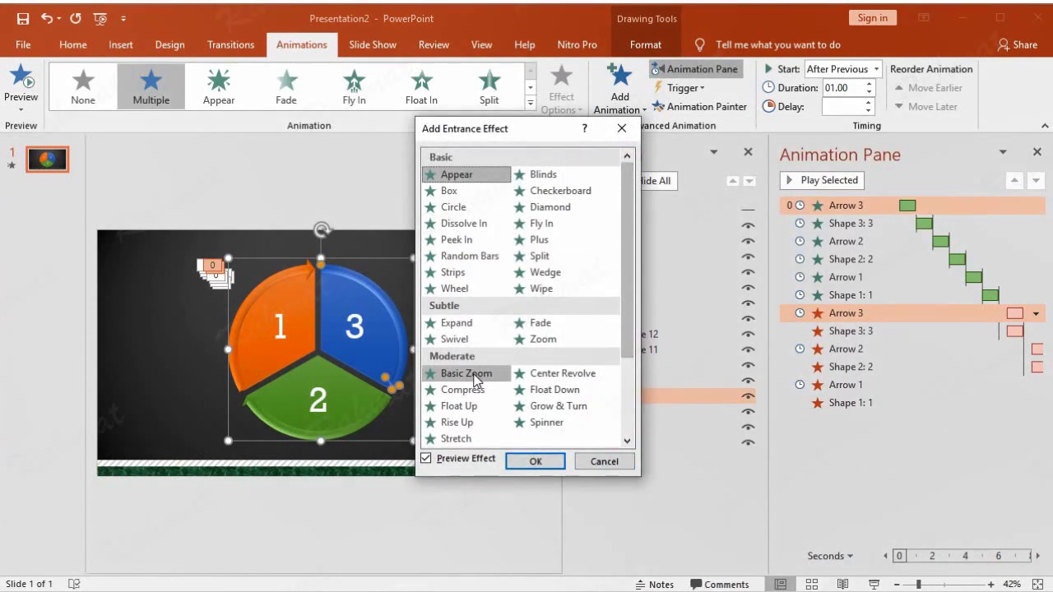
pyautogui.click(541, 339)
pyautogui.click(549, 460)
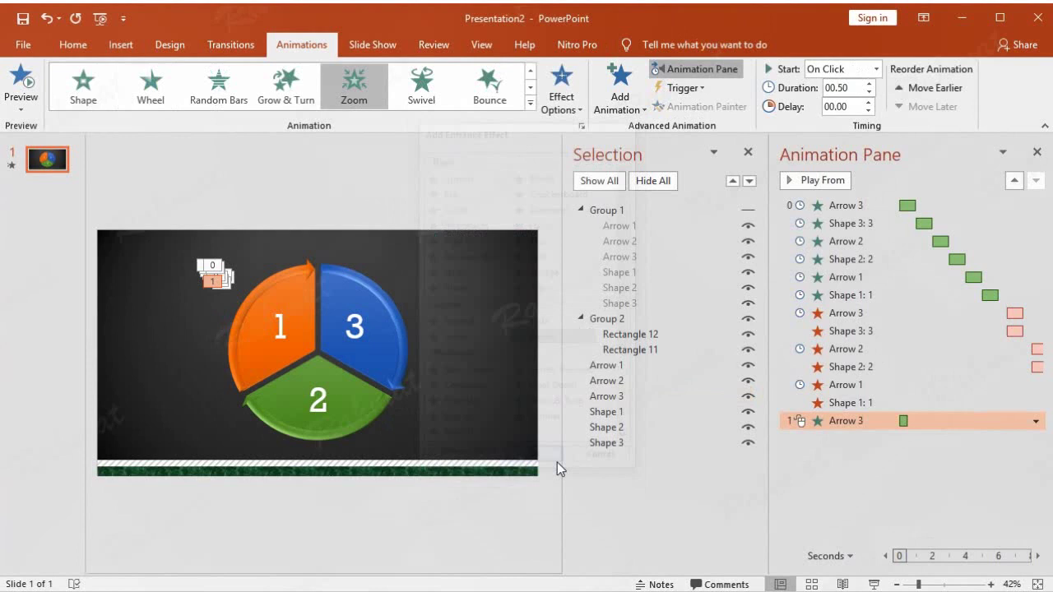
# Time Arrow 3's entrance After Previous with a 0.5-second delay and 1-second duration
pyautogui.click(1035, 421)
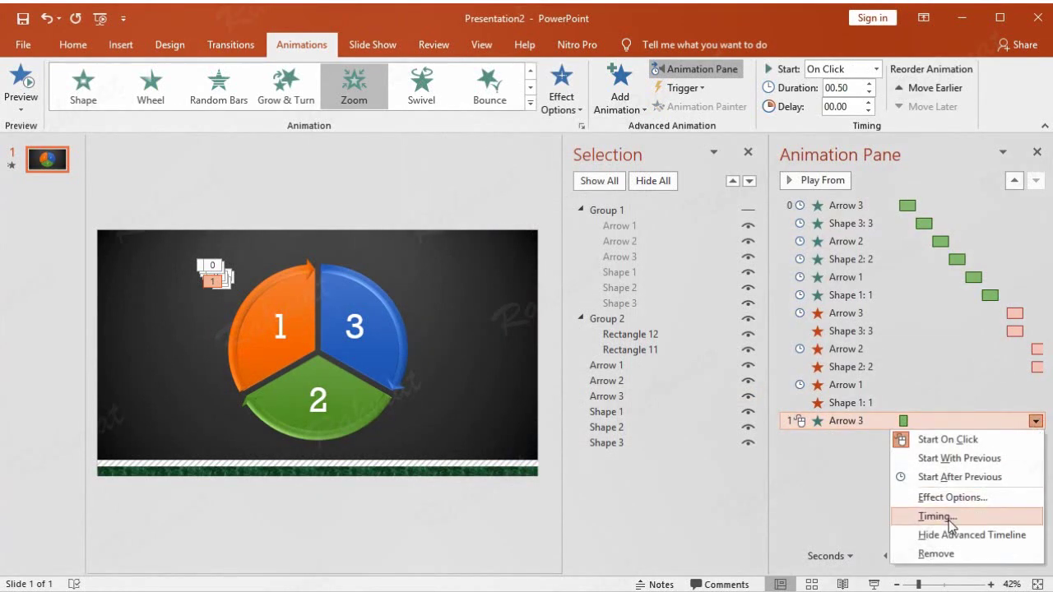
pyautogui.click(949, 518)
pyautogui.click(453, 342)
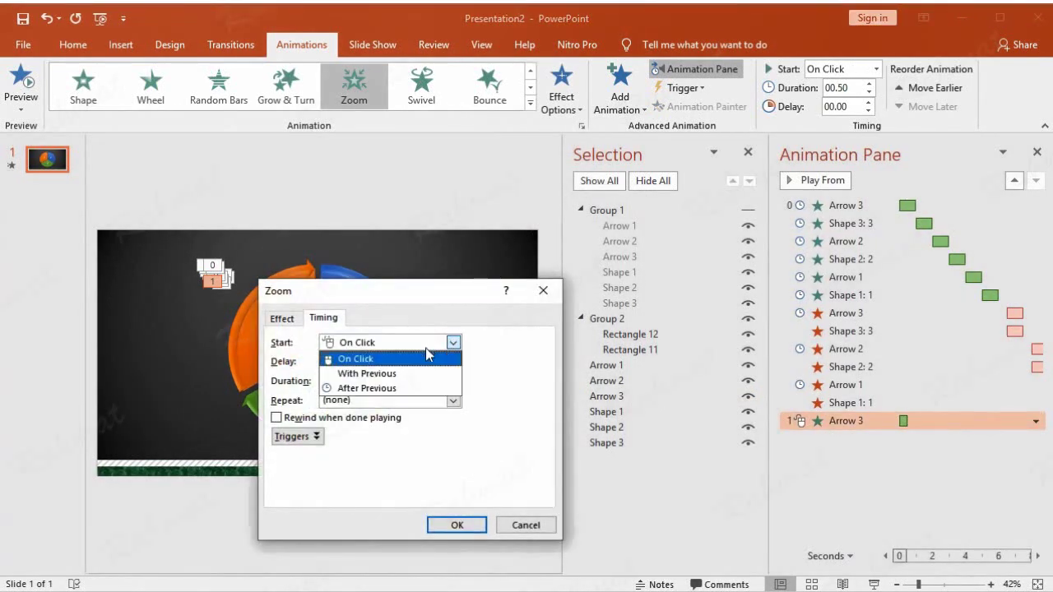
pyautogui.click(395, 389)
pyautogui.click(368, 357)
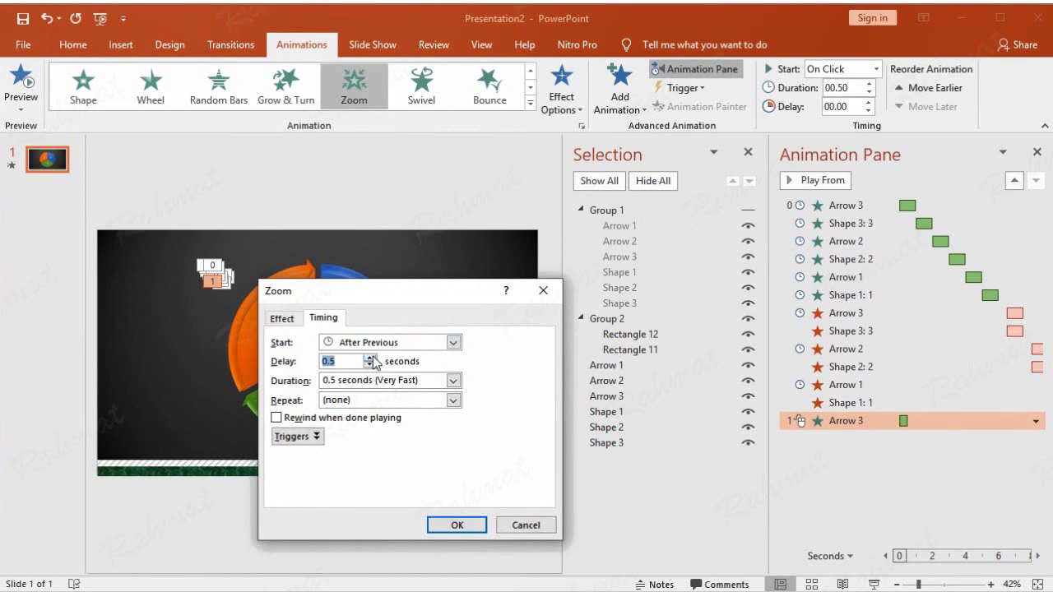
pyautogui.click(453, 381)
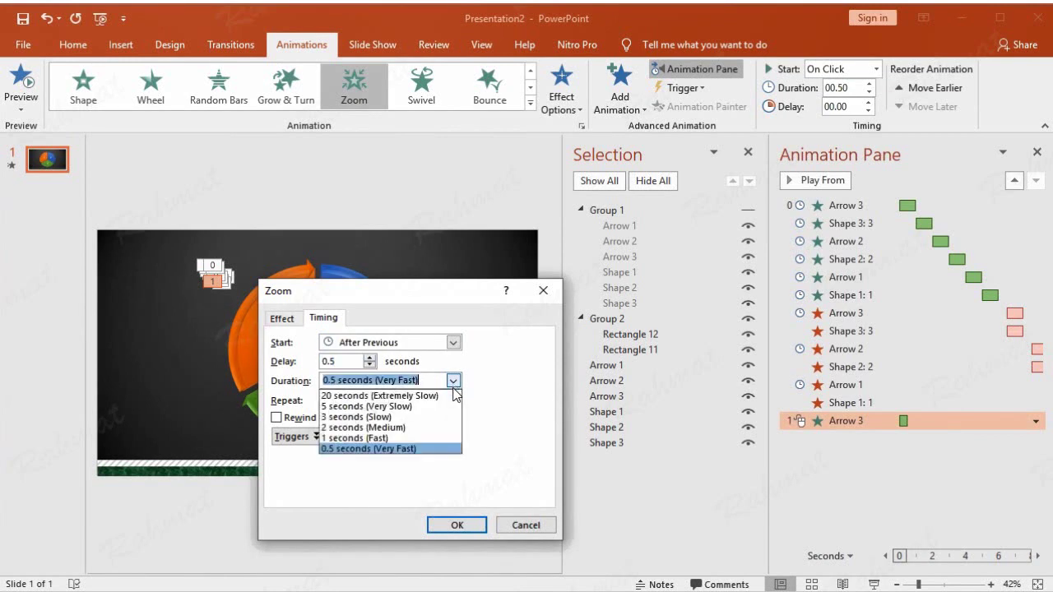
pyautogui.click(425, 440)
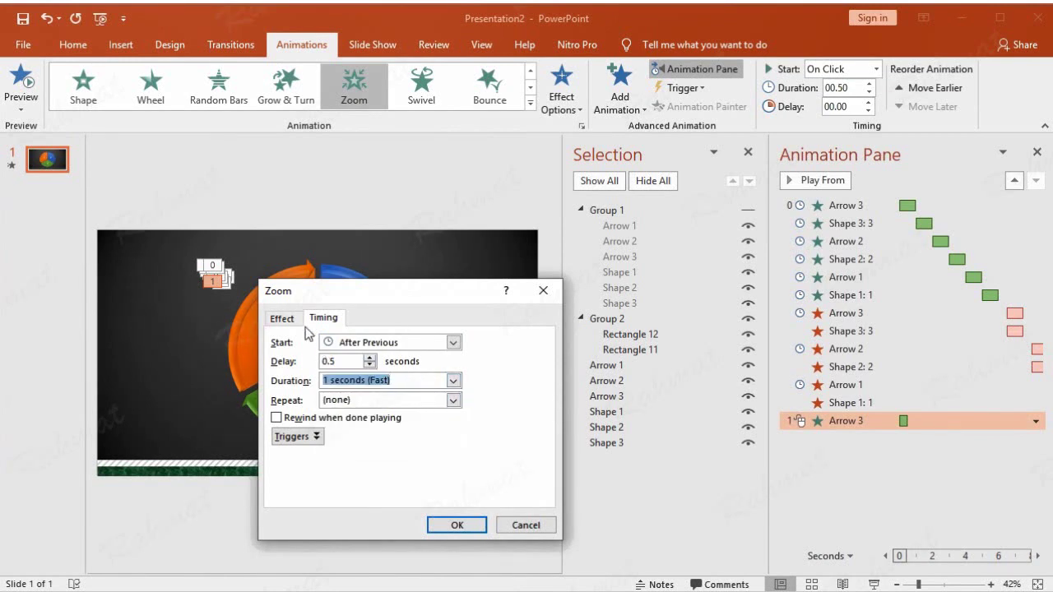
# Set the entrance vanishing point to Slide Center and confirm
pyautogui.click(281, 318)
pyautogui.click(383, 359)
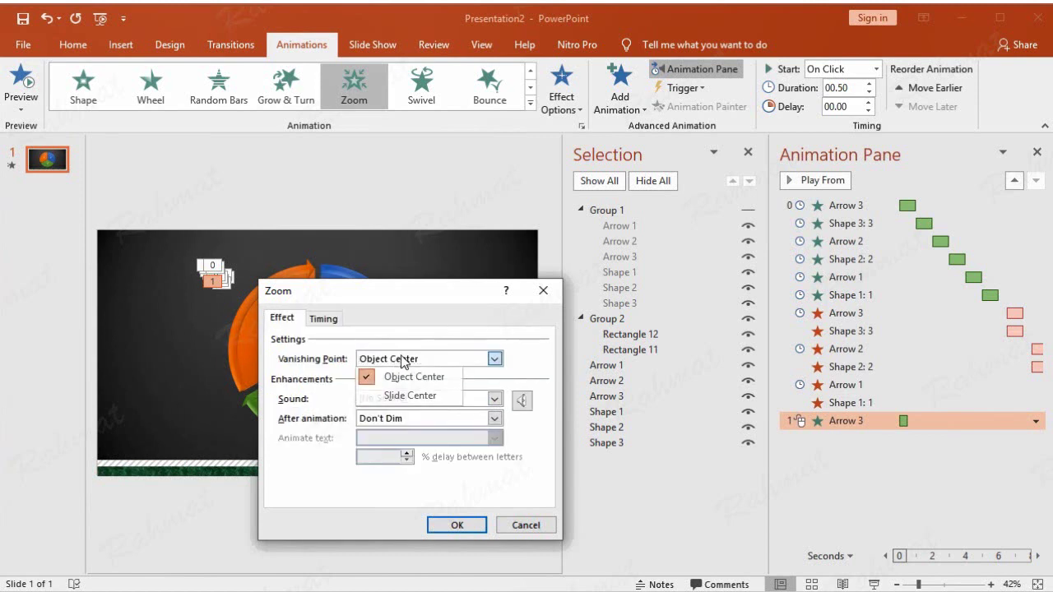
pyautogui.click(432, 398)
pyautogui.click(457, 527)
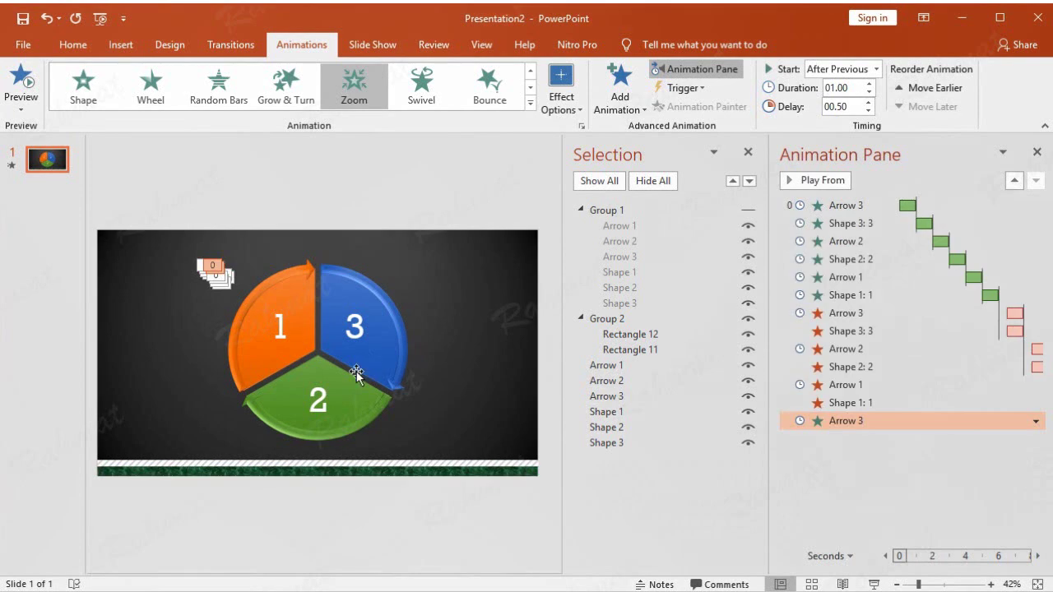
# Select Shape 3 and add a Zoom entrance effect to it
pyautogui.click(619, 444)
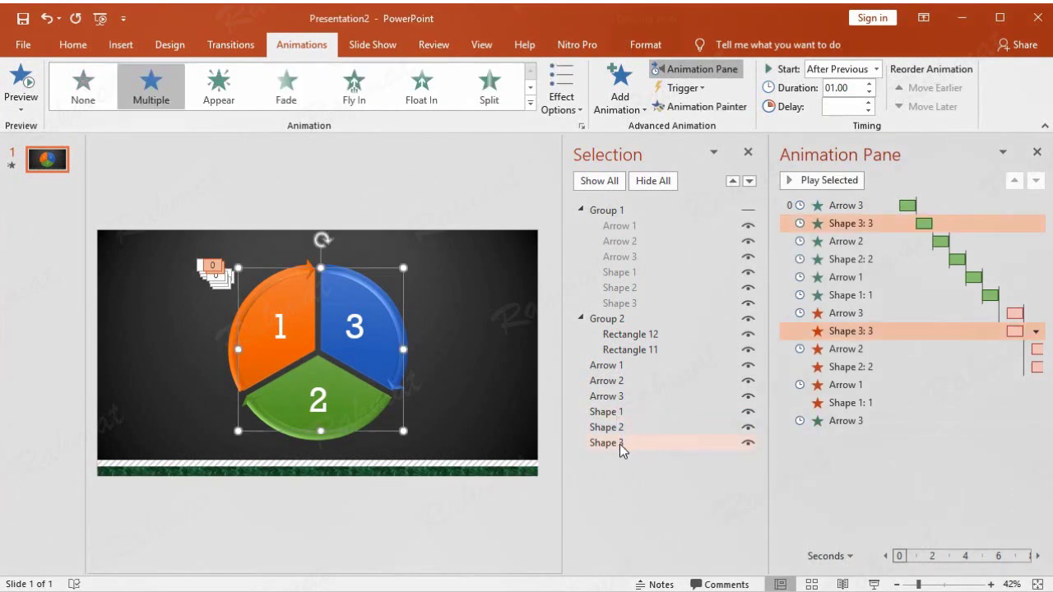
pyautogui.click(622, 107)
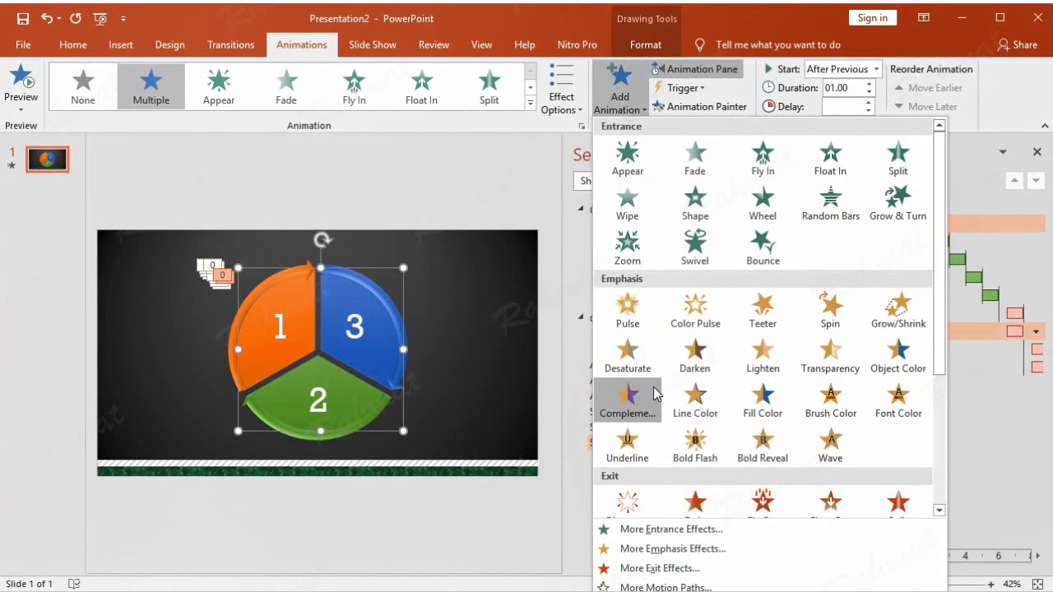
pyautogui.click(648, 531)
pyautogui.click(550, 339)
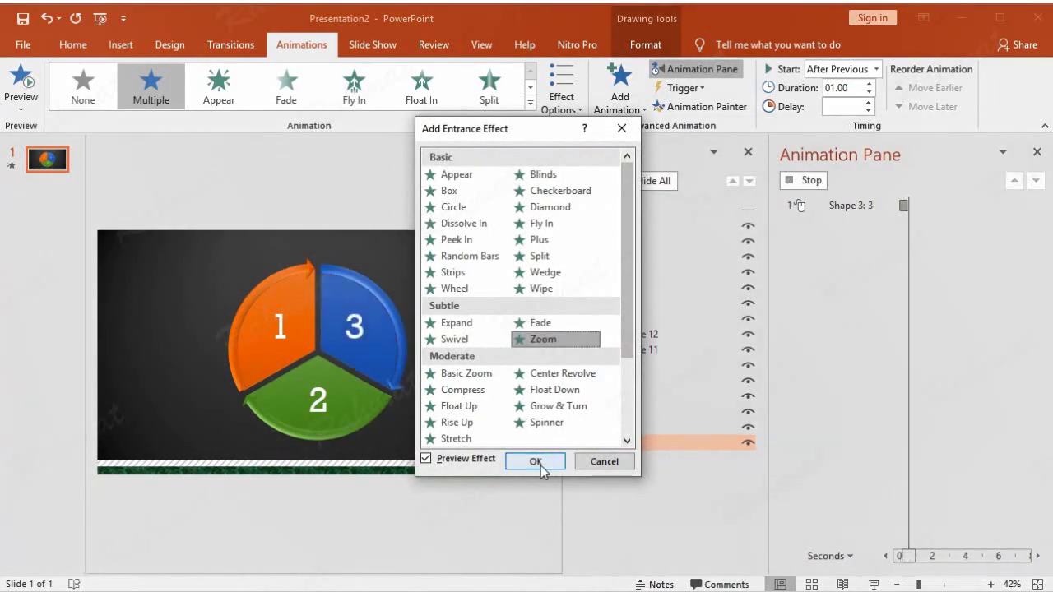
pyautogui.click(535, 461)
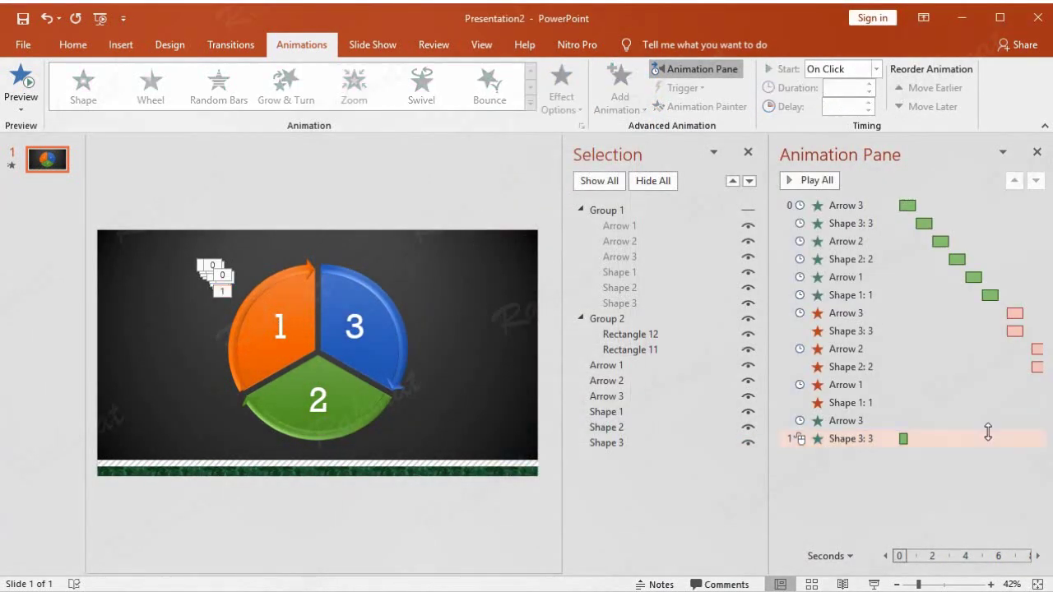
# Time Shape 3's entrance With Previous, 0.5-second delay, 1-second duration
pyautogui.click(987, 420)
pyautogui.click(1027, 439)
pyautogui.click(1035, 440)
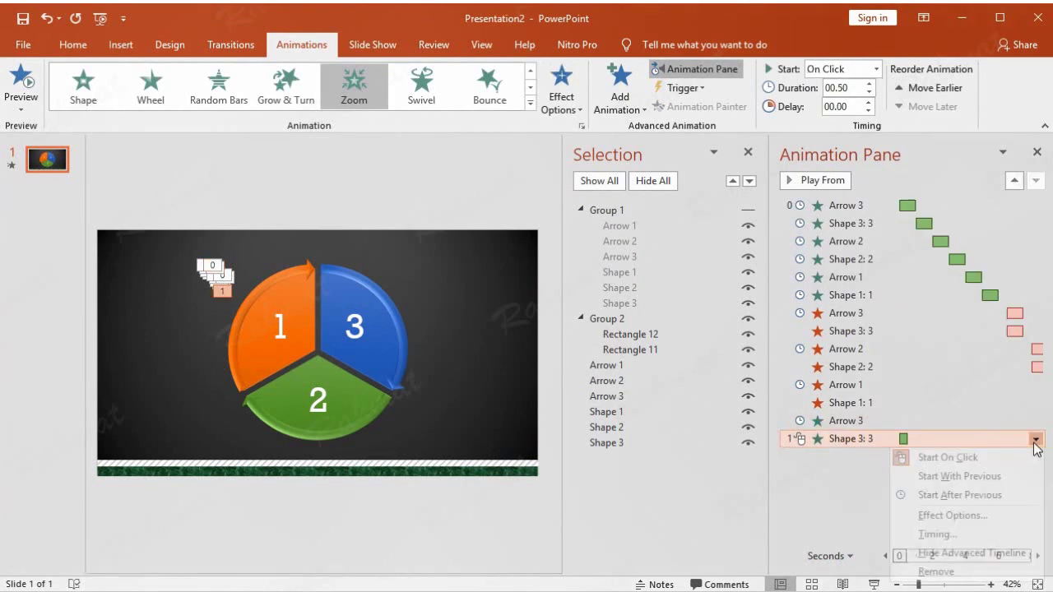
pyautogui.click(955, 537)
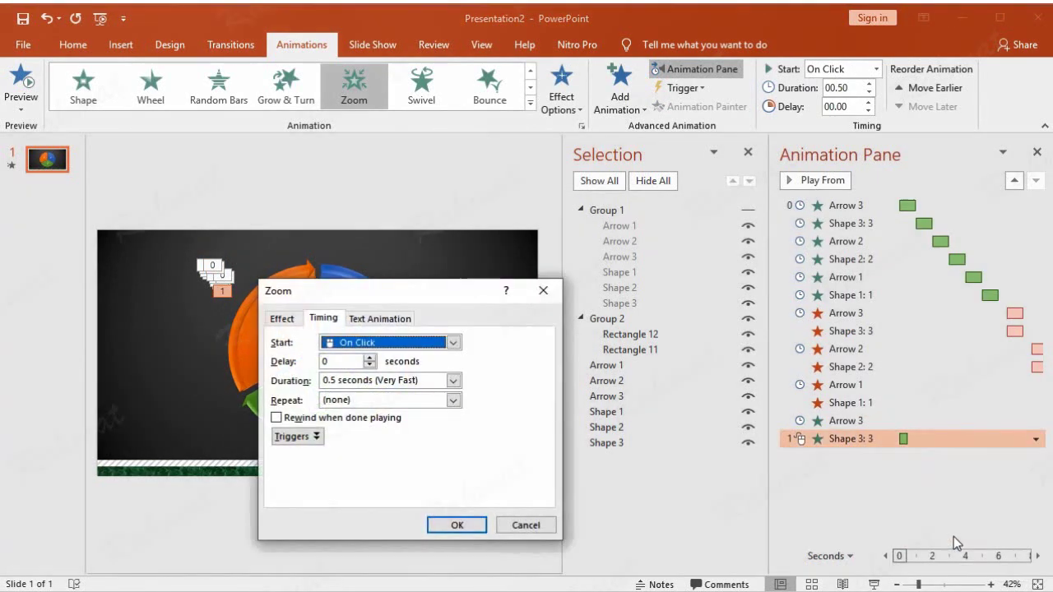
pyautogui.click(436, 347)
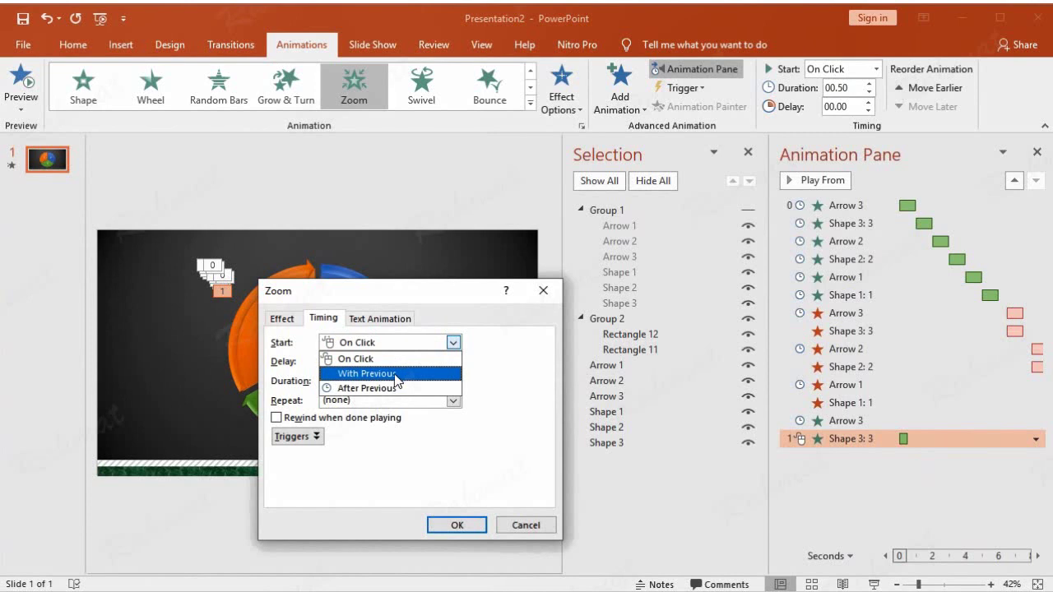
pyautogui.click(396, 379)
pyautogui.click(368, 360)
pyautogui.click(451, 381)
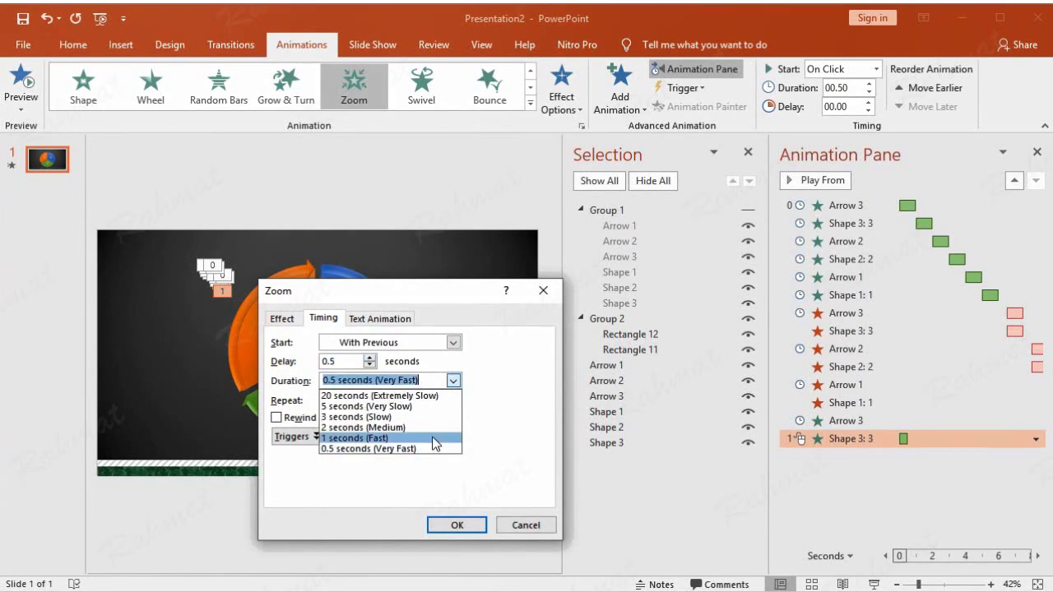
pyautogui.click(435, 441)
# Set the entrance vanishing point to Slide Center and confirm
pyautogui.click(282, 319)
pyautogui.click(421, 364)
pyautogui.click(446, 403)
pyautogui.click(482, 525)
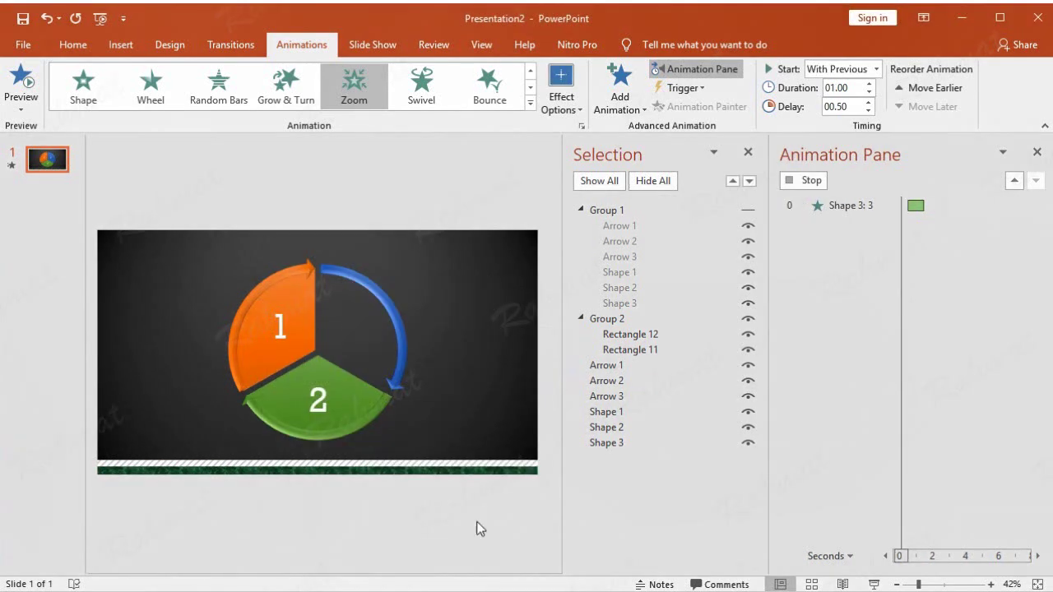
# Add a Zoom entrance effect to Arrow 2 from More Entrance Effects
pyautogui.click(618, 381)
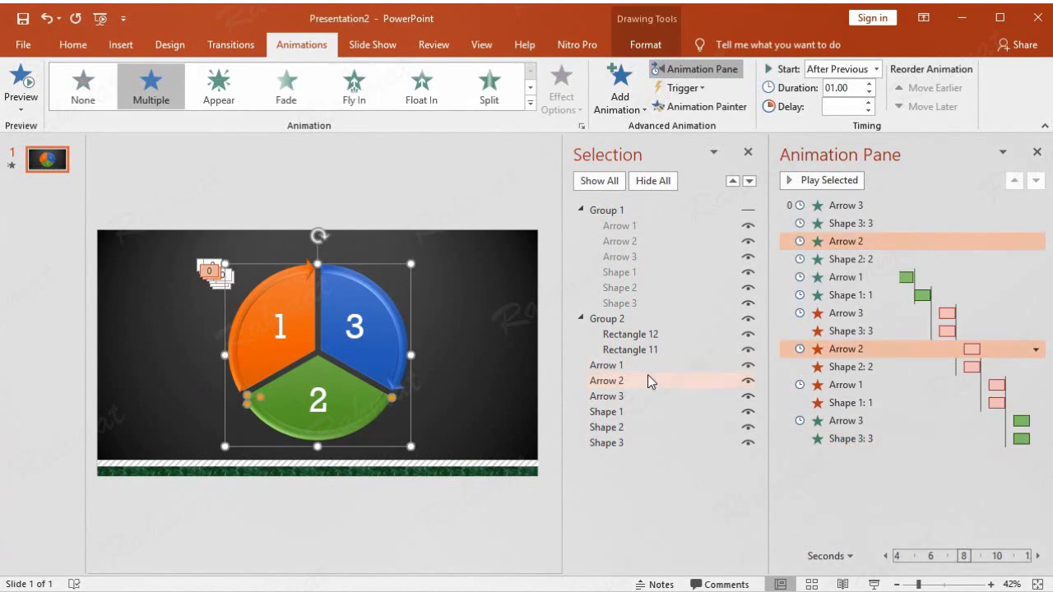
pyautogui.click(621, 98)
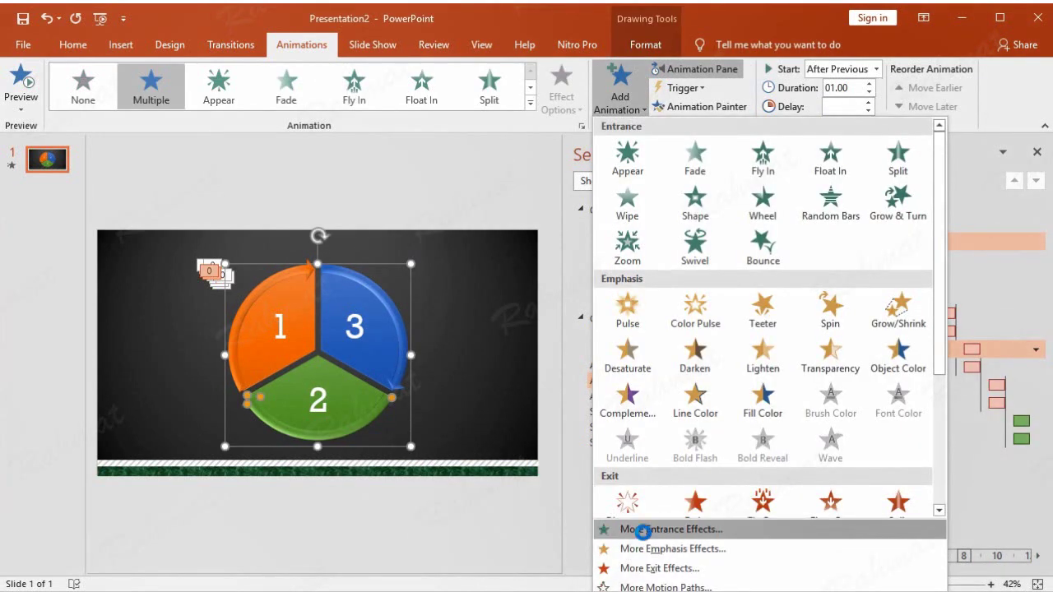
pyautogui.click(617, 527)
pyautogui.click(544, 338)
pyautogui.click(536, 462)
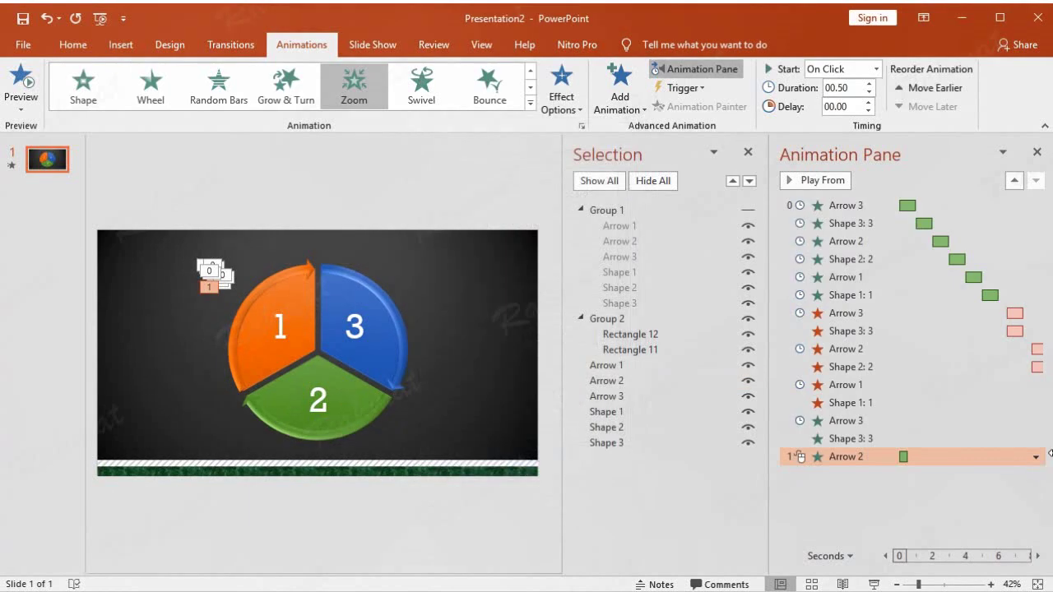
# Set Arrow 2's Zoom to After Previous, 0.5 s delay, 1 s duration, vanishing point Slide Center
pyautogui.click(1036, 457)
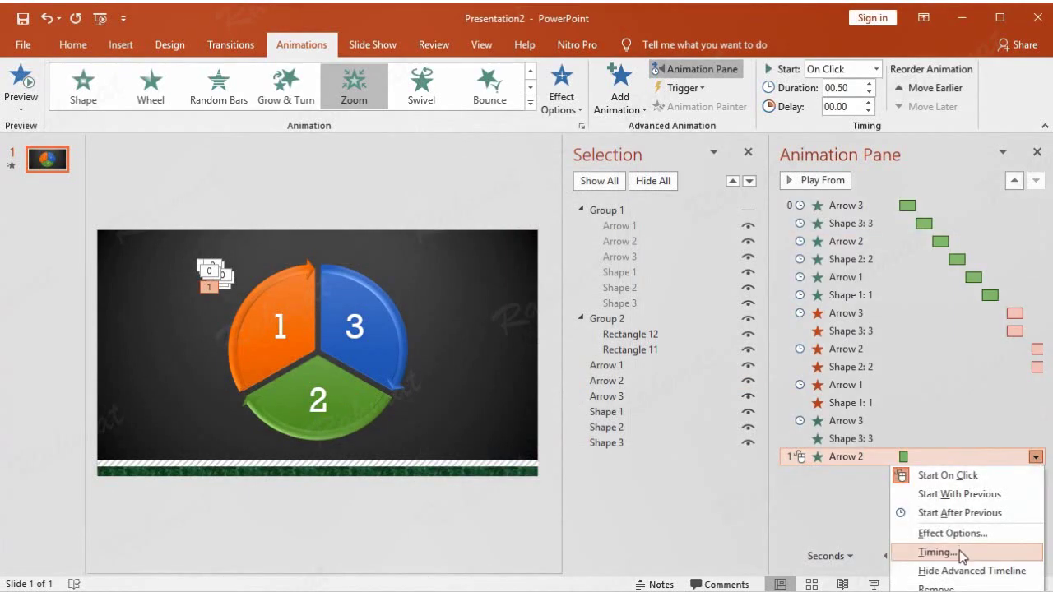
pyautogui.click(959, 550)
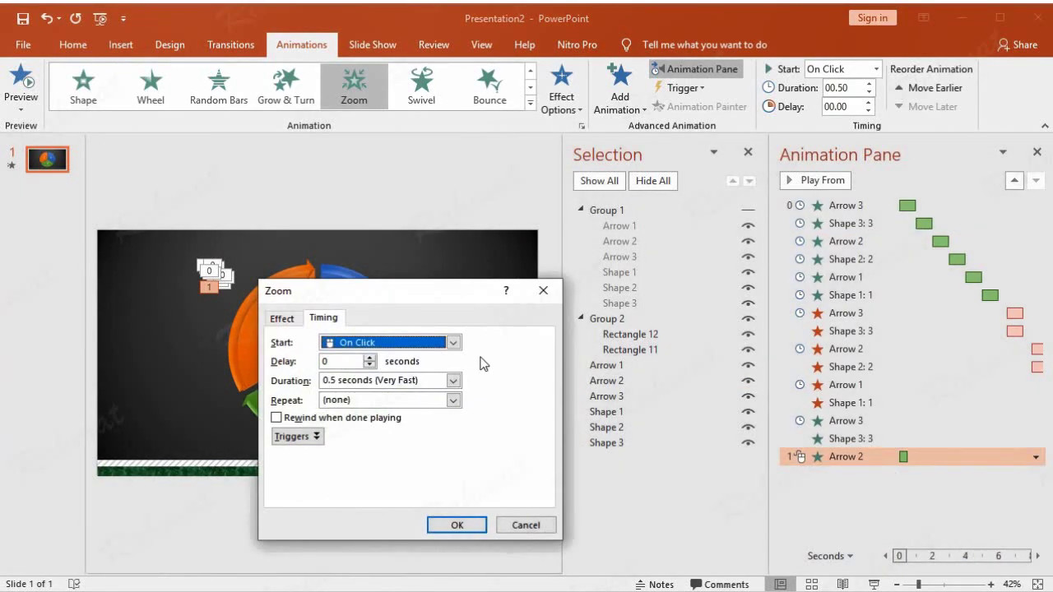
pyautogui.click(453, 342)
pyautogui.click(379, 388)
pyautogui.click(369, 357)
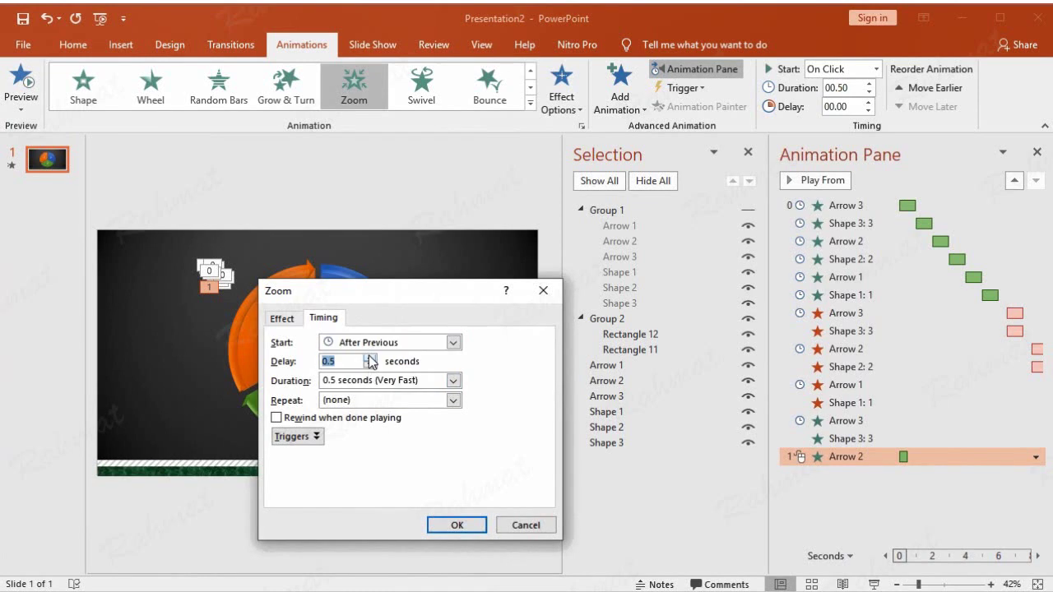
pyautogui.click(453, 381)
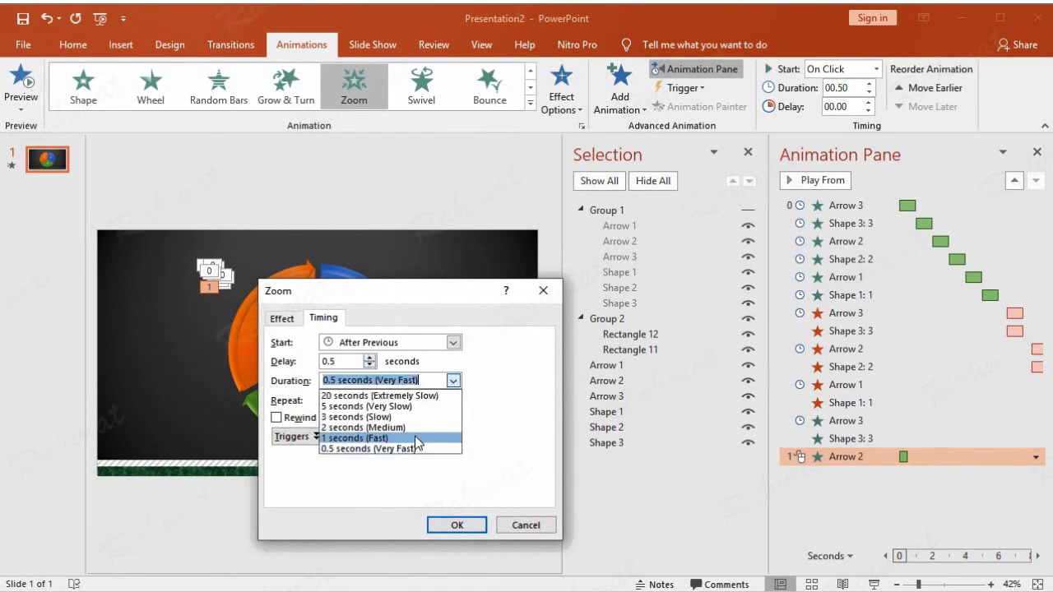
pyautogui.click(415, 436)
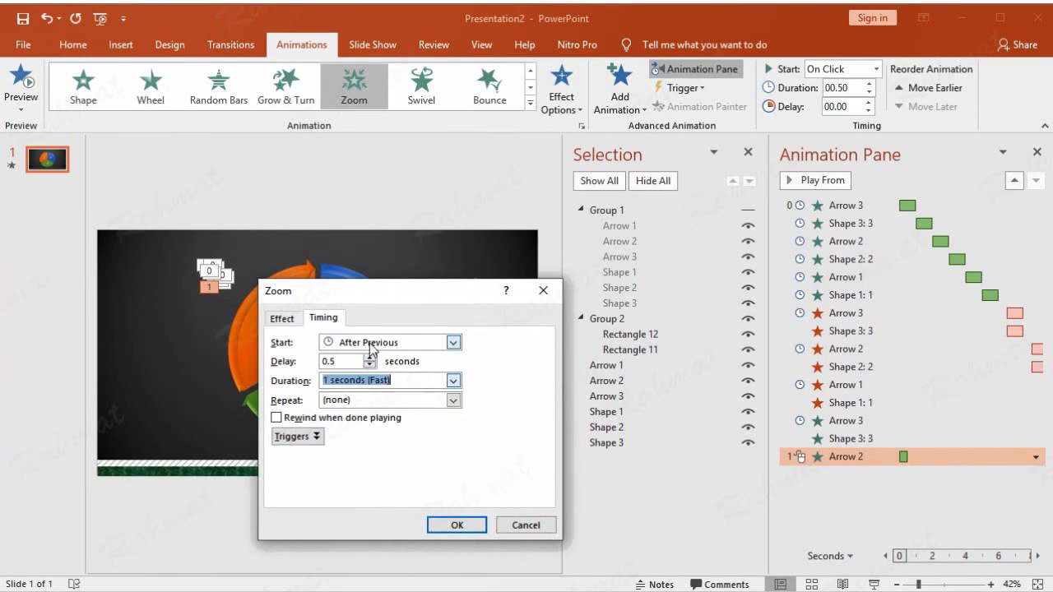
pyautogui.click(283, 320)
pyautogui.click(385, 362)
pyautogui.click(433, 398)
pyautogui.click(468, 530)
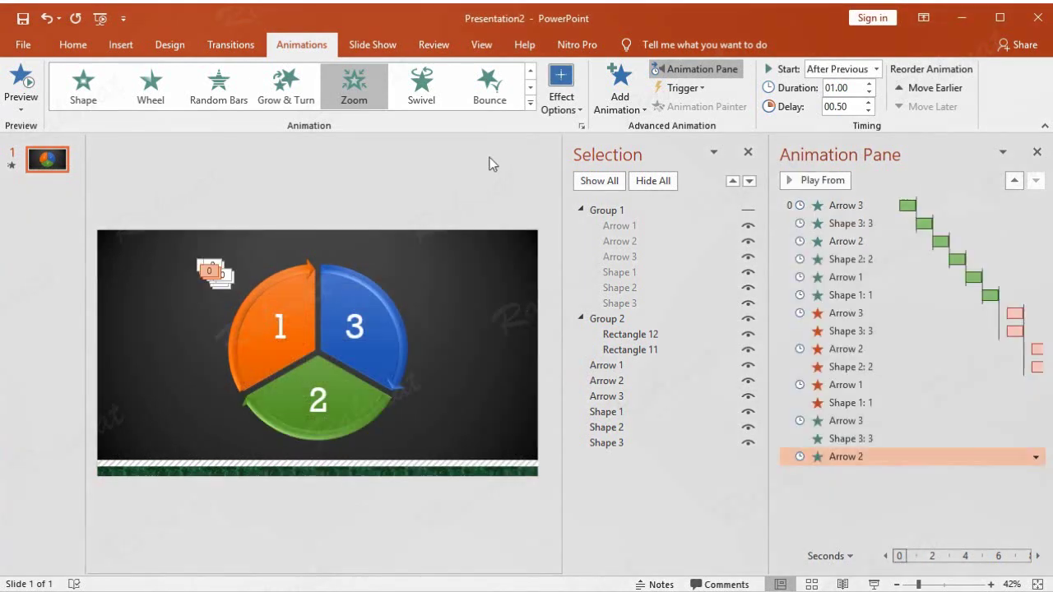
# Add a Zoom entrance effect to Shape 2
pyautogui.click(621, 427)
pyautogui.click(617, 105)
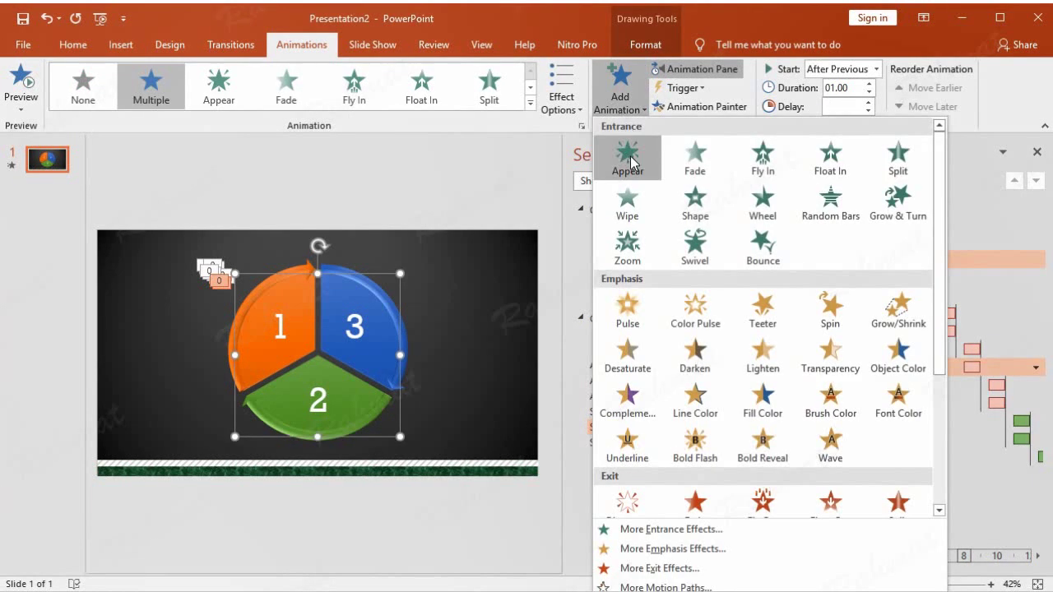
pyautogui.click(646, 531)
pyautogui.click(543, 339)
pyautogui.click(535, 462)
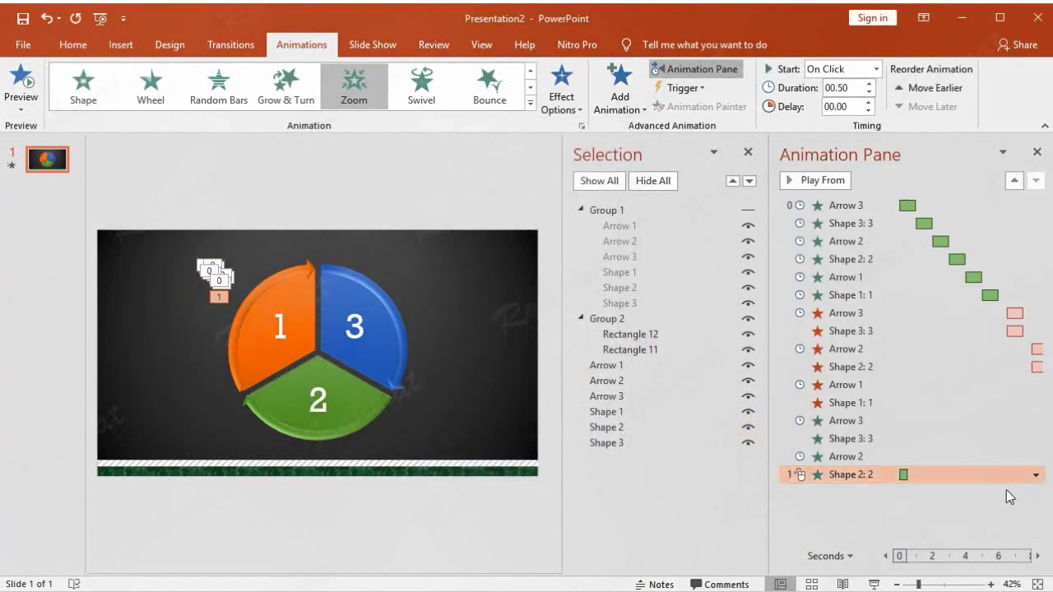
# Set Shape 2's Zoom to With Previous, 0.5 s delay, 1 s duration, from Slide Center
pyautogui.click(1035, 474)
pyautogui.click(938, 570)
pyautogui.click(453, 342)
pyautogui.click(395, 374)
pyautogui.click(370, 363)
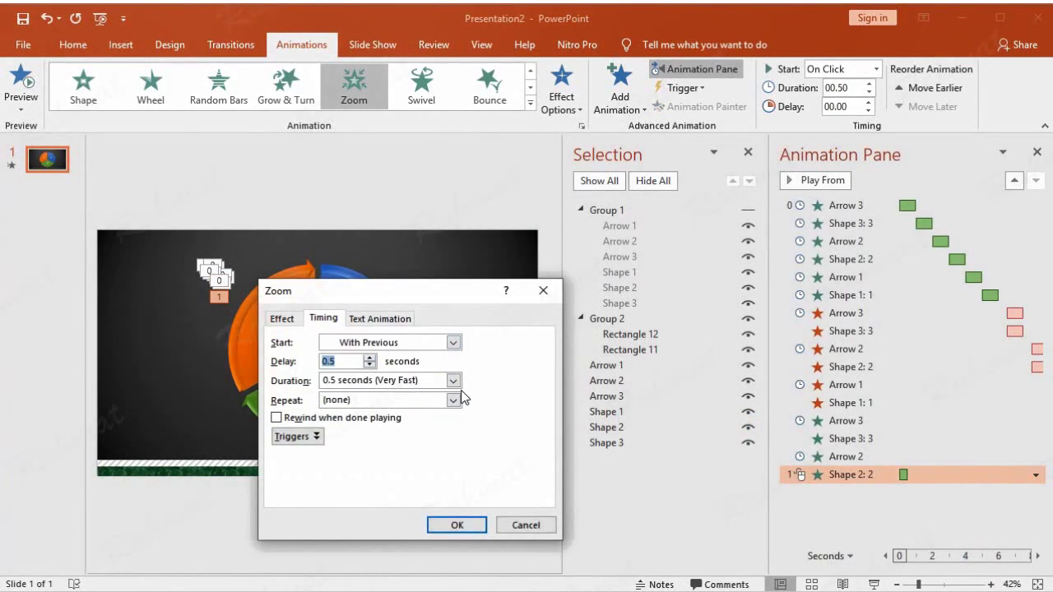
pyautogui.click(452, 380)
pyautogui.click(338, 438)
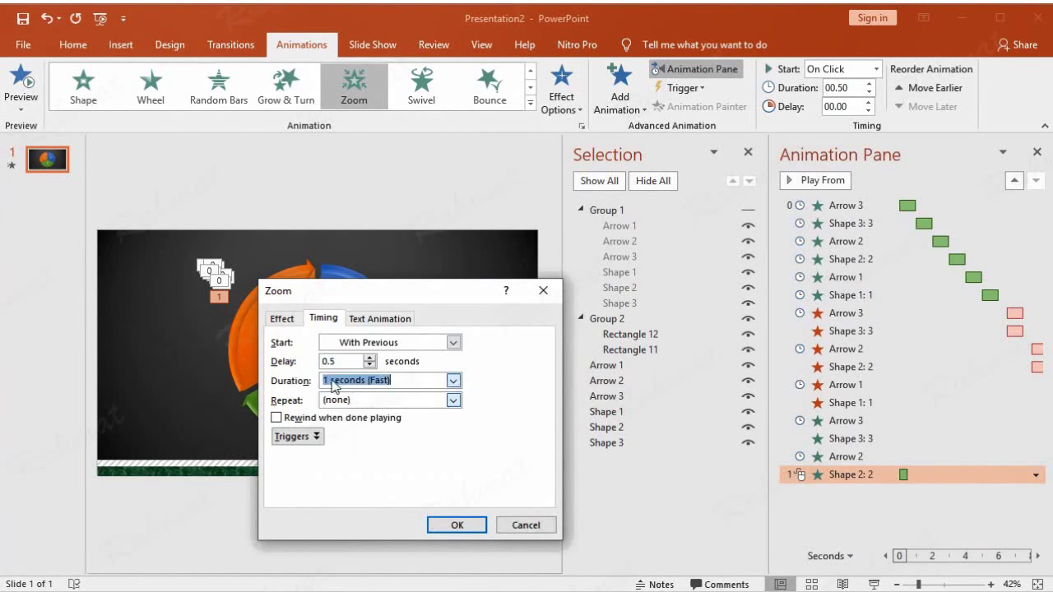
pyautogui.click(283, 320)
pyautogui.click(418, 359)
pyautogui.click(432, 394)
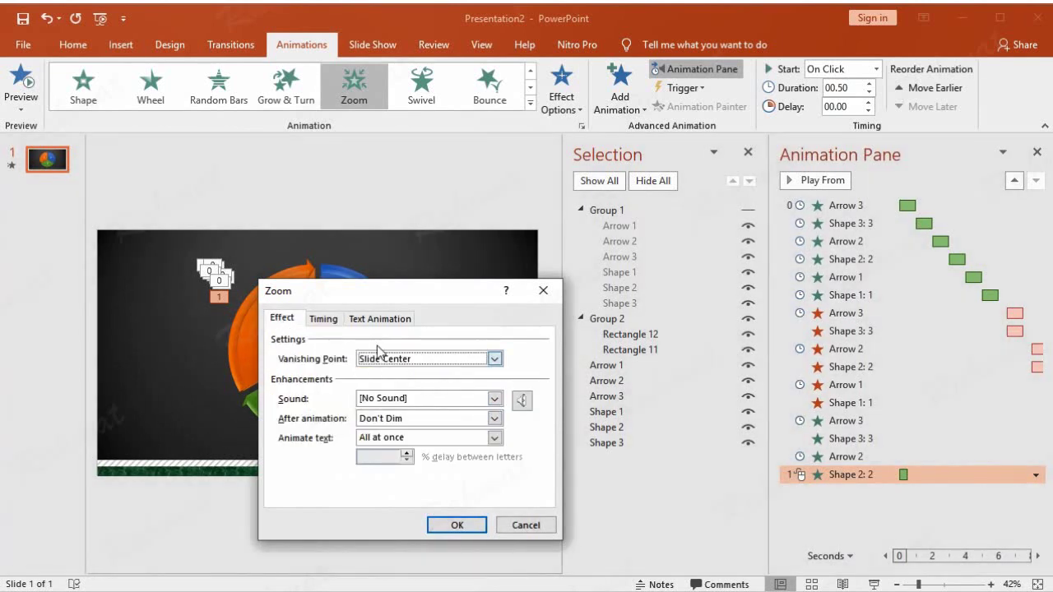
pyautogui.click(333, 319)
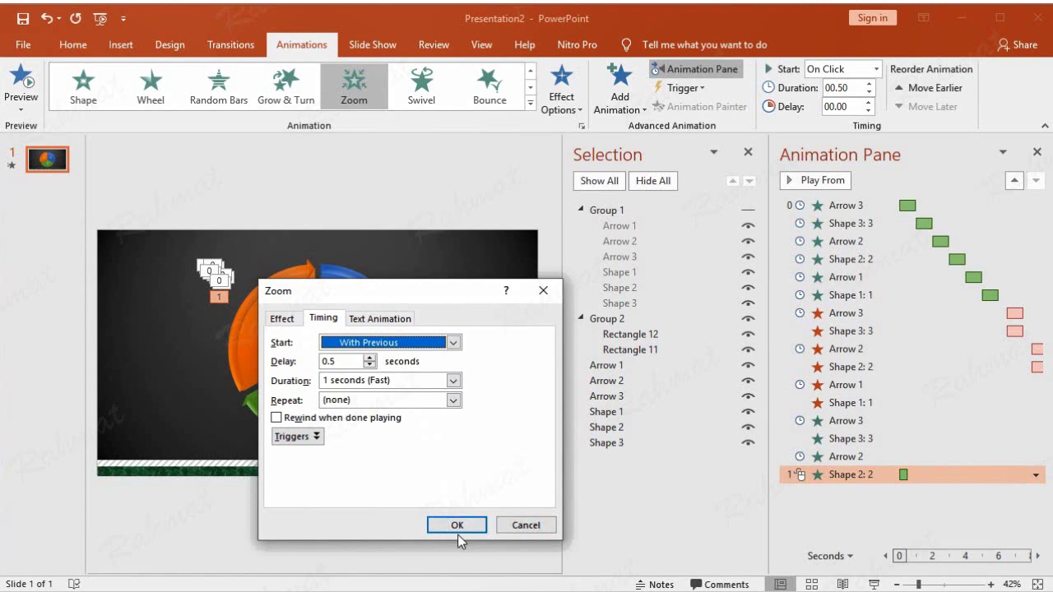
pyautogui.click(444, 523)
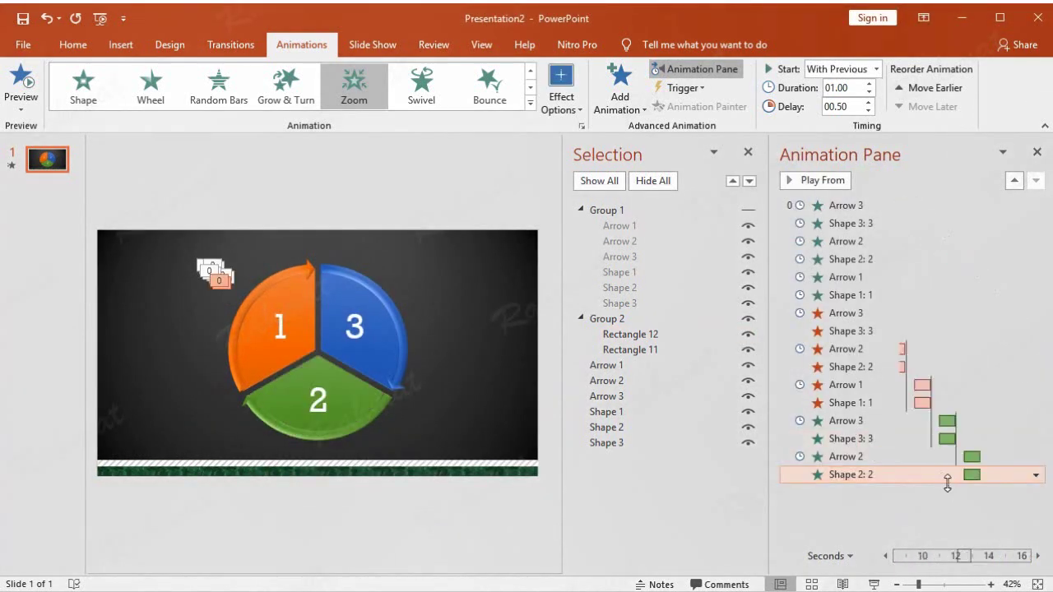
pyautogui.click(625, 366)
# Add a Zoom entrance effect to Arrow 1
pyautogui.click(621, 98)
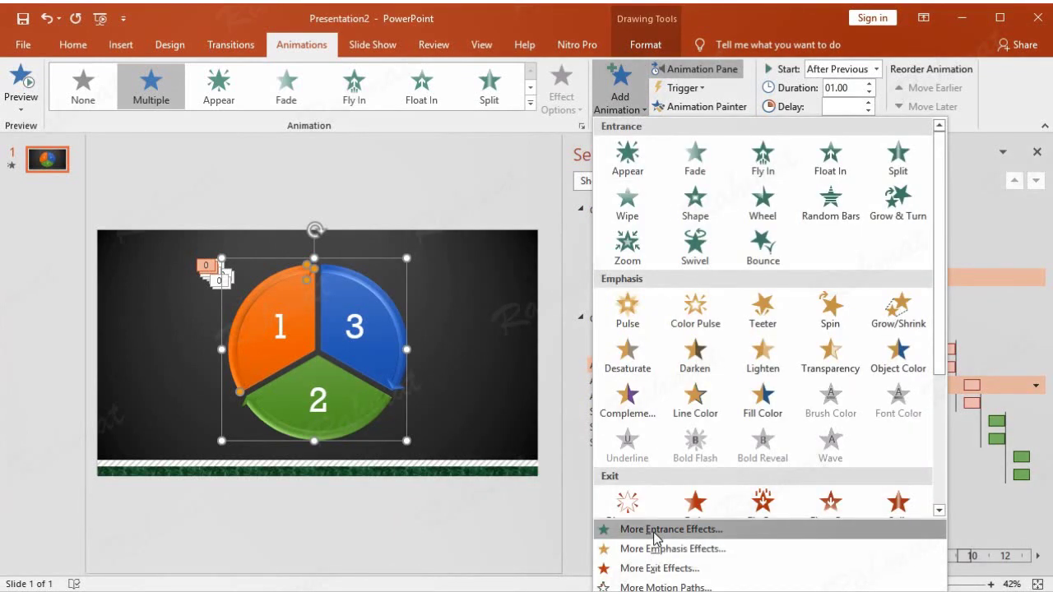
pyautogui.click(656, 531)
pyautogui.click(543, 339)
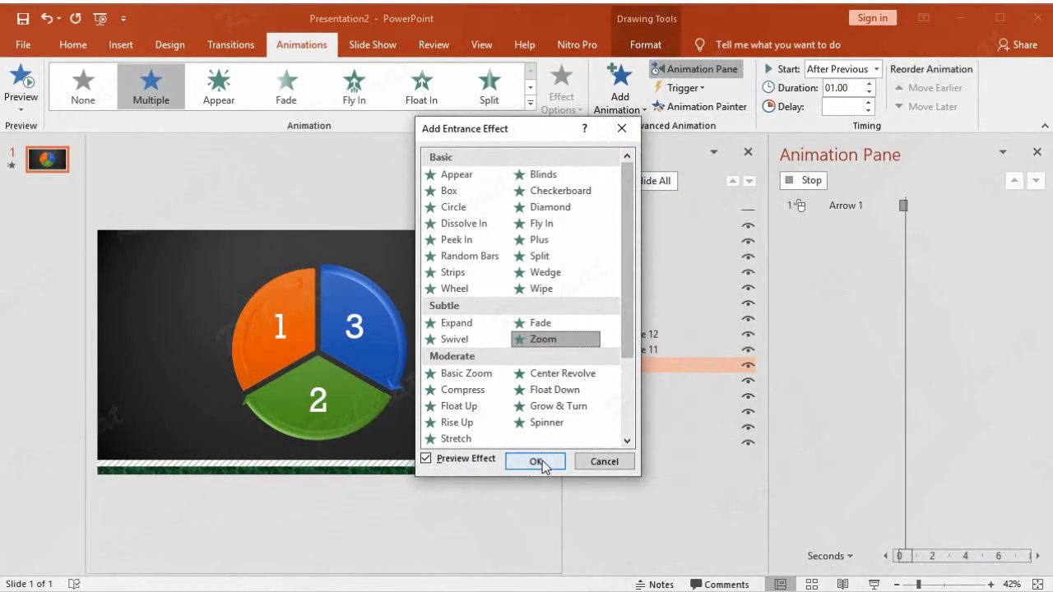
pyautogui.click(536, 461)
# Set Arrow 1's Zoom to After Previous, 0.5 s delay, 1 s duration, from Slide Center
pyautogui.click(1035, 493)
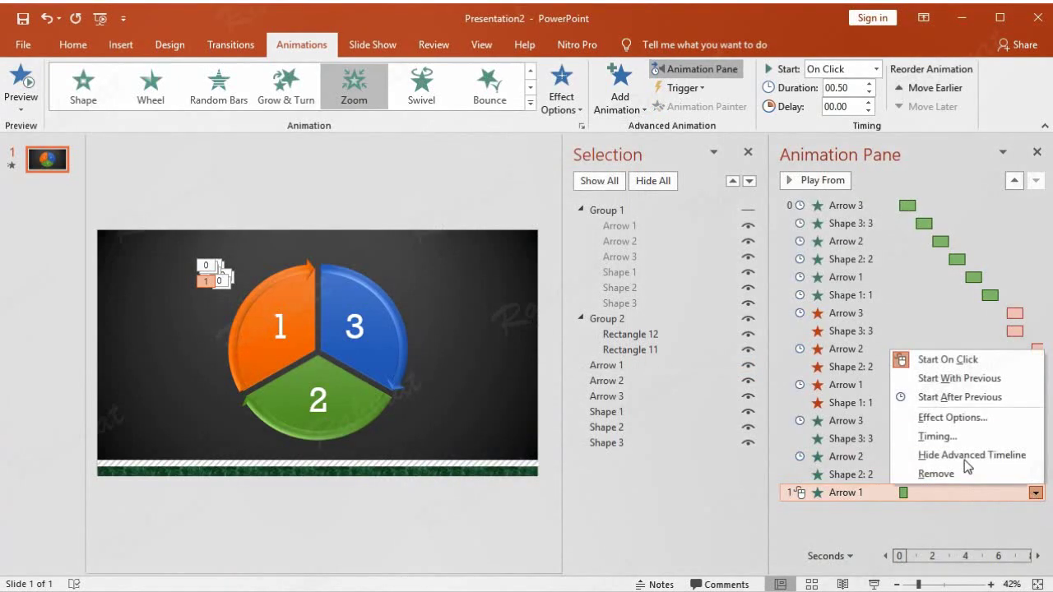
pyautogui.click(950, 437)
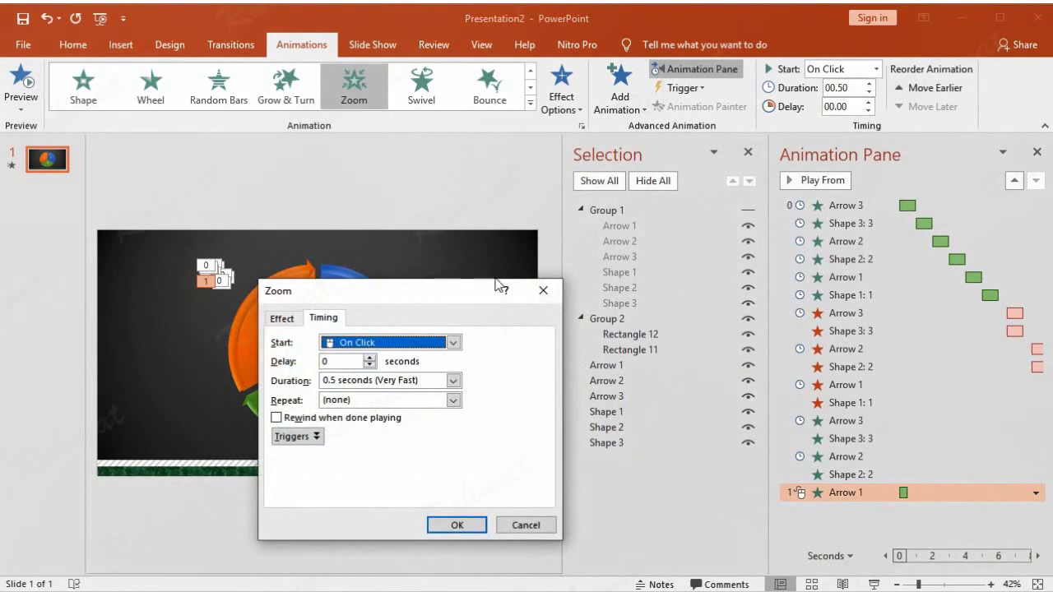
pyautogui.click(453, 342)
pyautogui.click(362, 388)
pyautogui.click(370, 358)
pyautogui.click(453, 381)
pyautogui.click(408, 439)
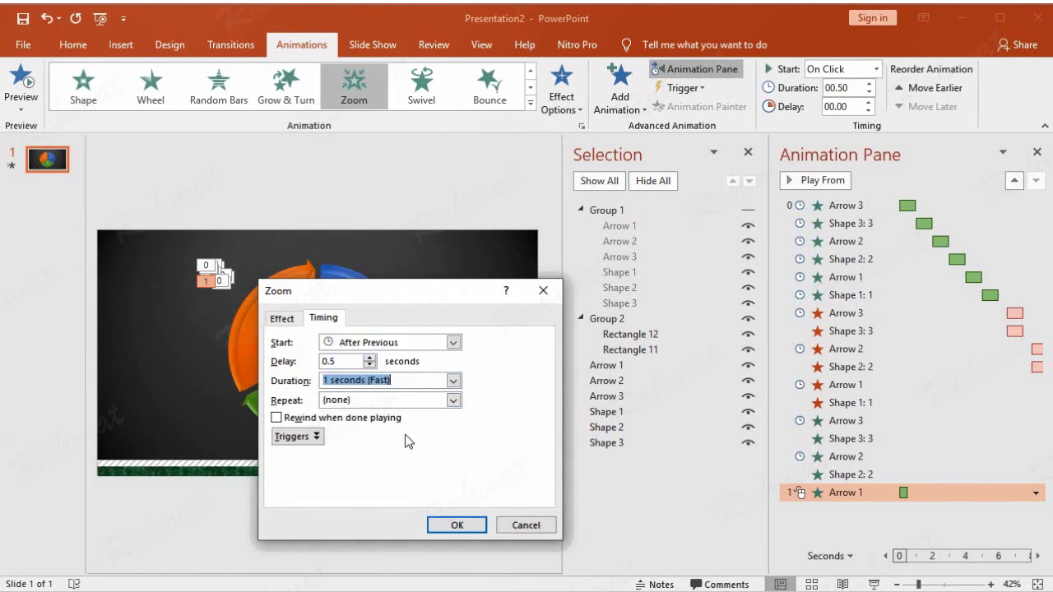
pyautogui.click(281, 319)
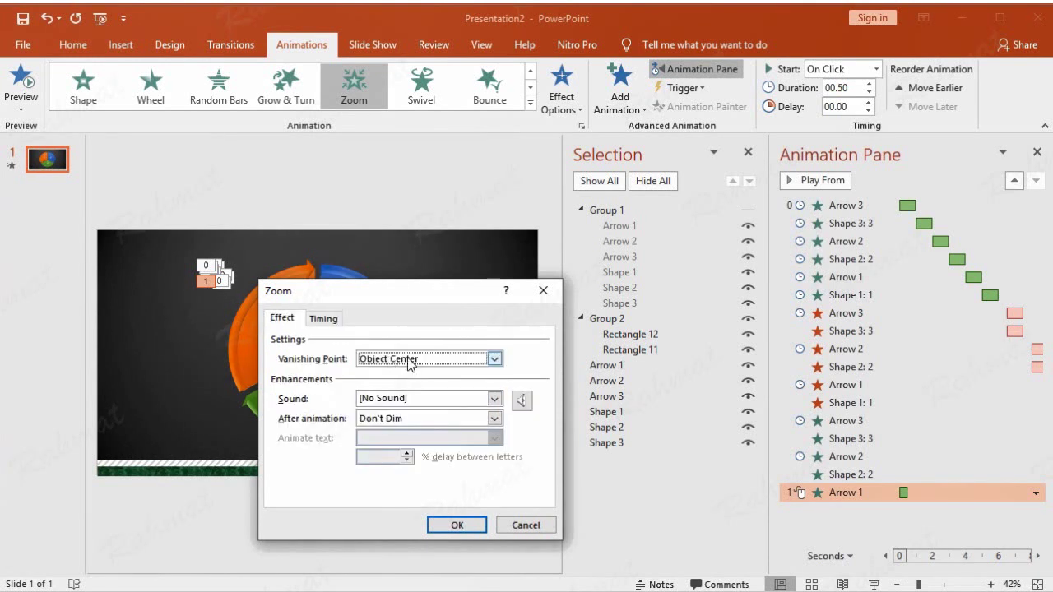
pyautogui.click(493, 359)
pyautogui.click(429, 395)
pyautogui.click(458, 525)
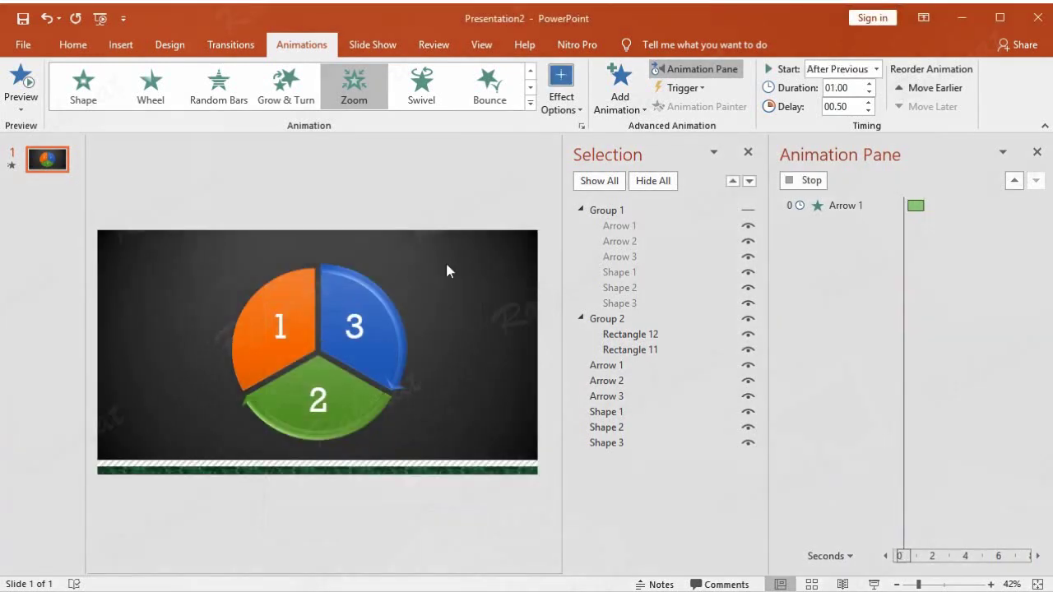
# Add a Zoom entrance effect to Shape 1
pyautogui.click(620, 412)
pyautogui.click(631, 105)
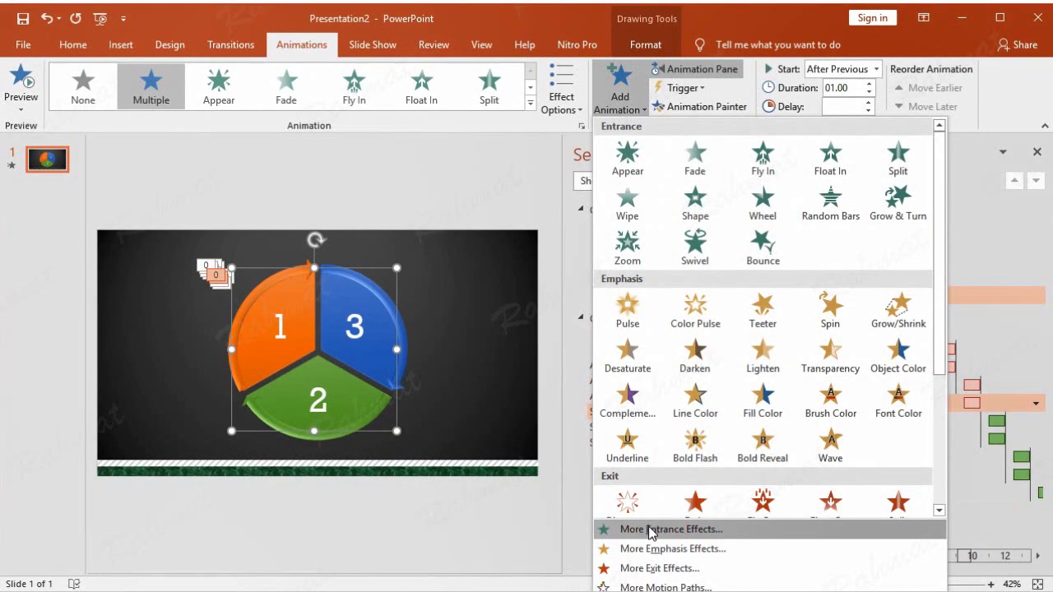
pyautogui.click(650, 529)
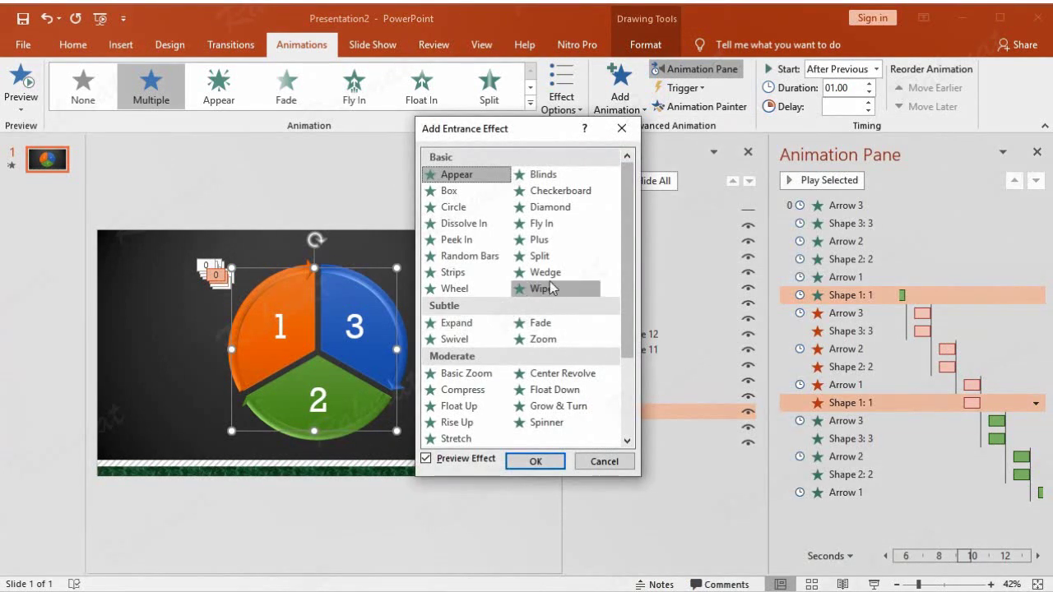
pyautogui.click(543, 339)
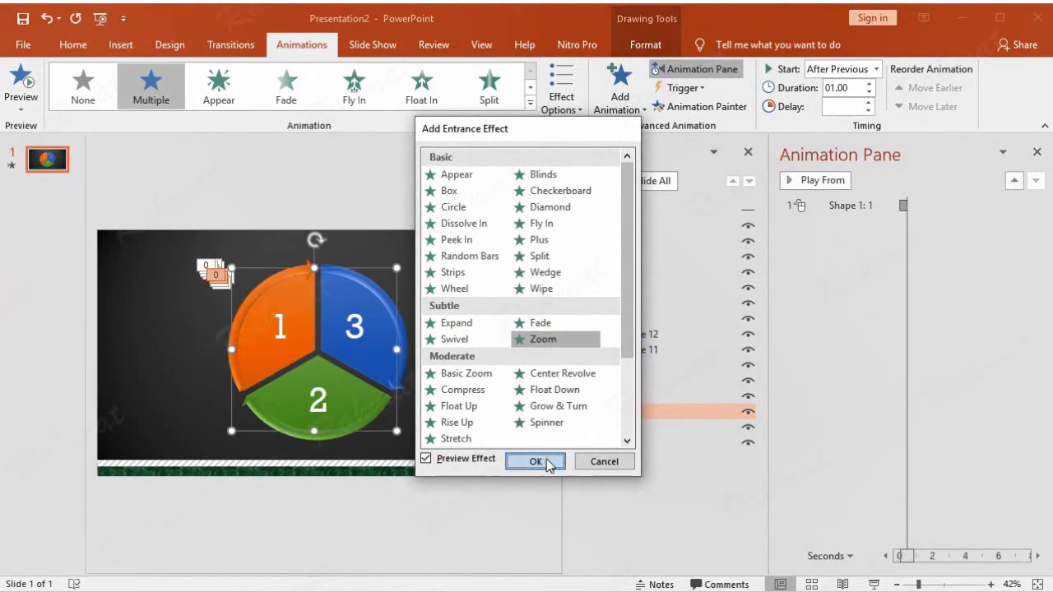
pyautogui.click(535, 462)
# Set Shape 1's Zoom to With Previous, 1 s duration, vanishing point Slide Center
pyautogui.click(1036, 512)
pyautogui.click(965, 457)
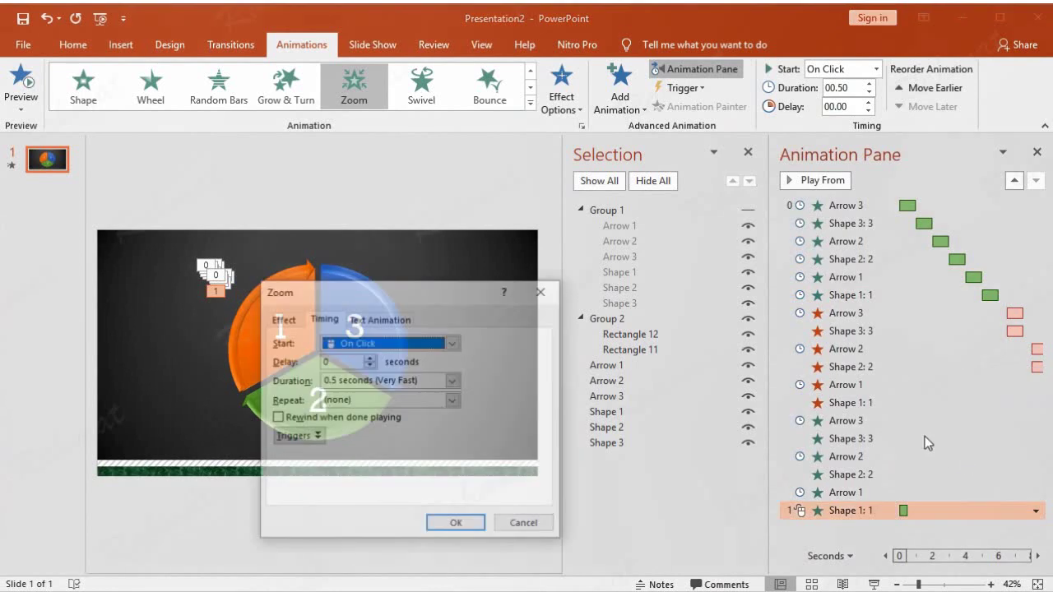
pyautogui.click(383, 343)
pyautogui.click(380, 374)
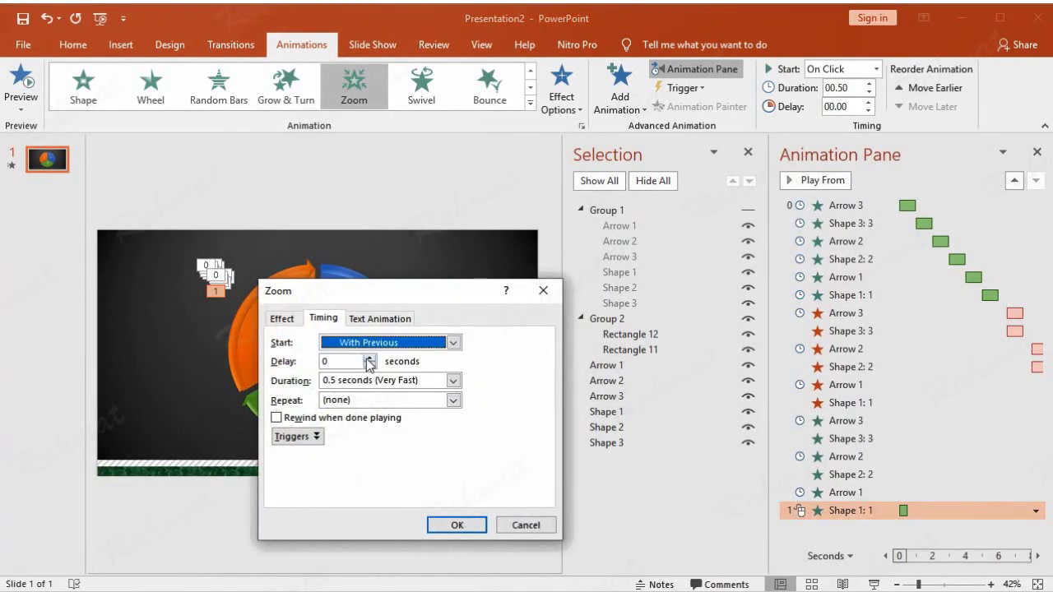
pyautogui.click(452, 380)
pyautogui.click(413, 439)
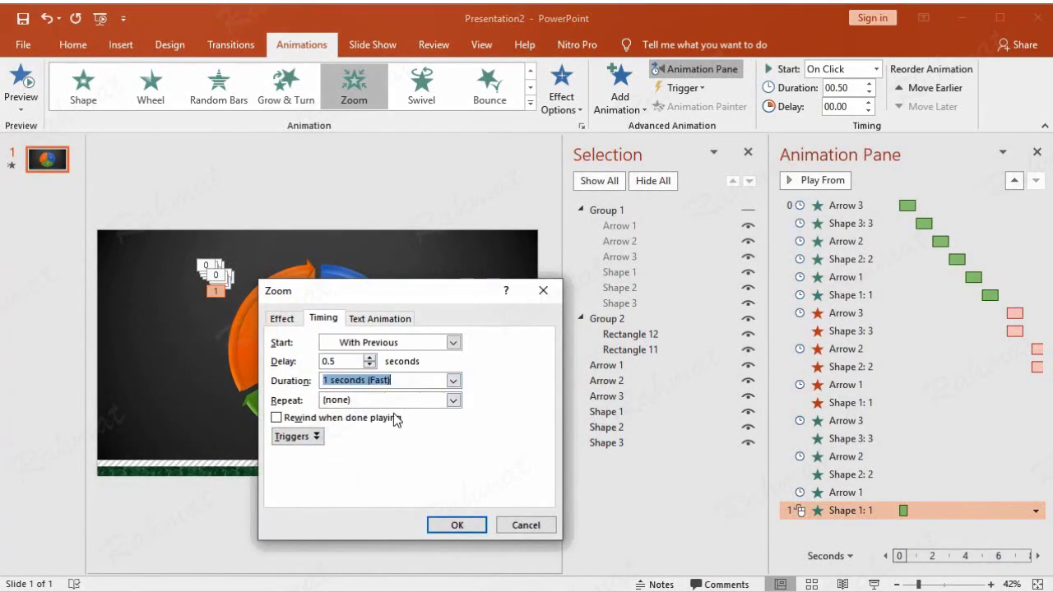
pyautogui.click(294, 321)
pyautogui.click(395, 359)
pyautogui.click(398, 394)
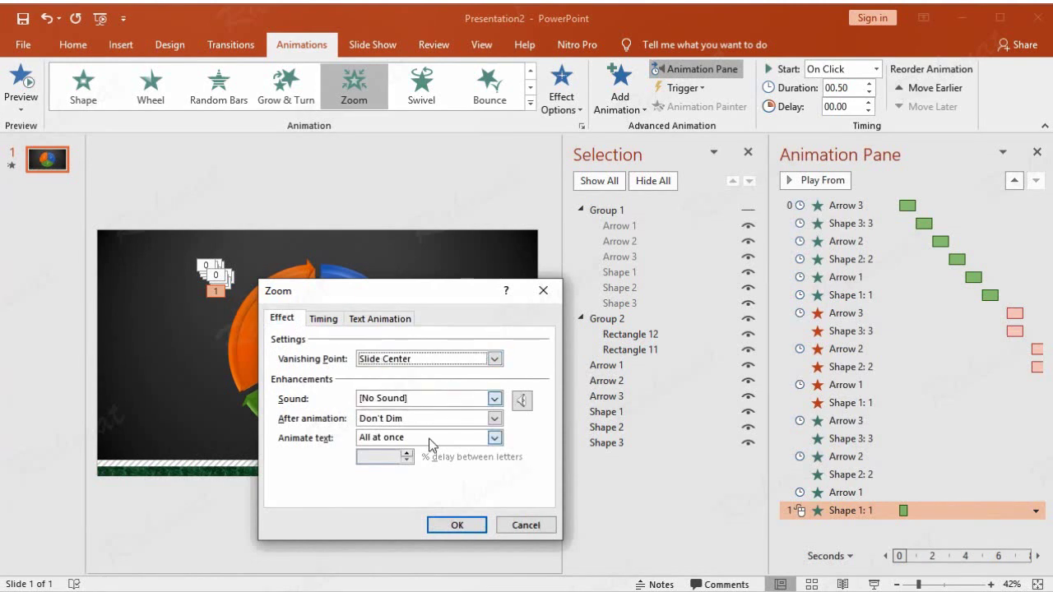
pyautogui.click(455, 527)
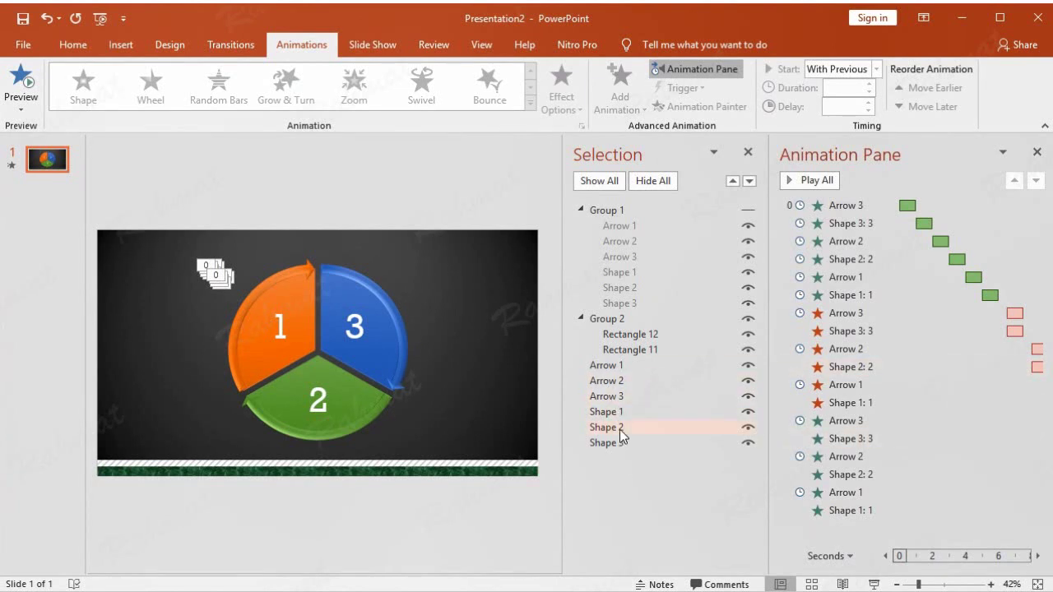
# Give Arrow 3 a Disappear exit that starts After Previous
pyautogui.click(621, 396)
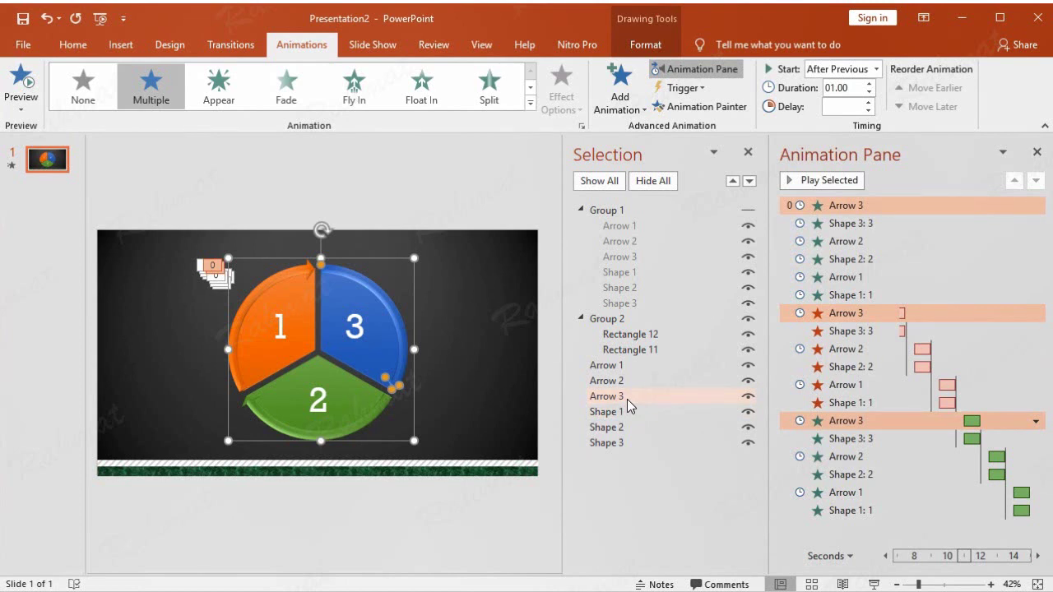
pyautogui.click(627, 109)
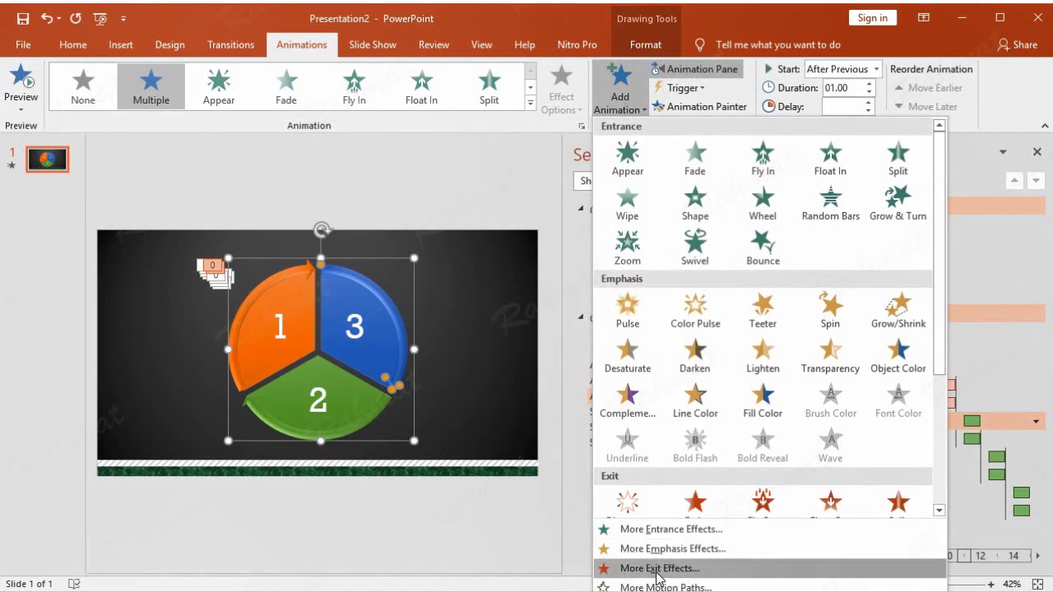
pyautogui.click(642, 567)
pyautogui.click(549, 206)
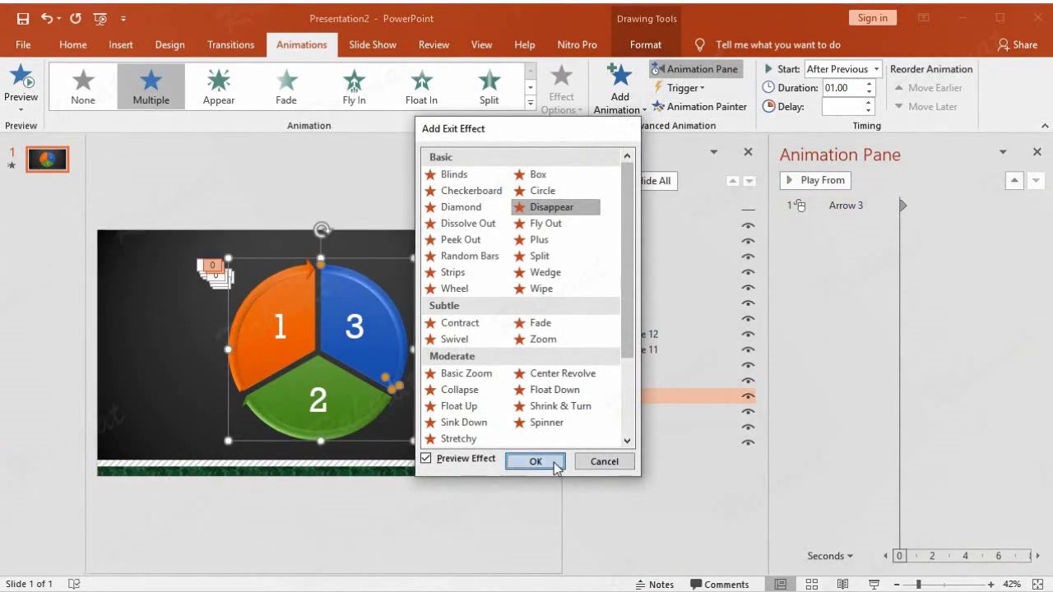
pyautogui.click(535, 461)
pyautogui.click(1036, 528)
pyautogui.click(954, 472)
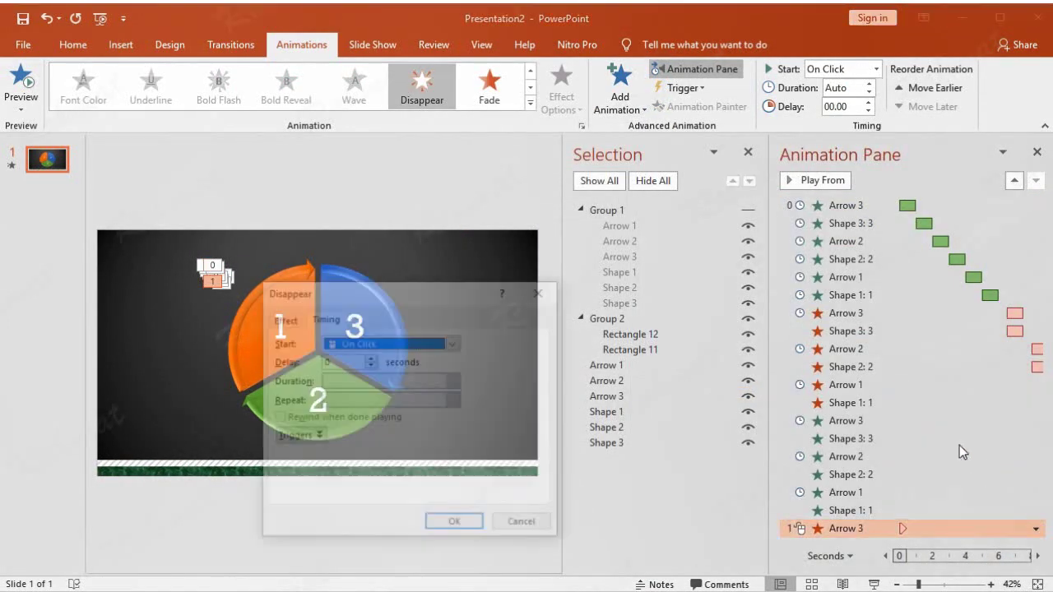
pyautogui.click(410, 349)
pyautogui.click(382, 383)
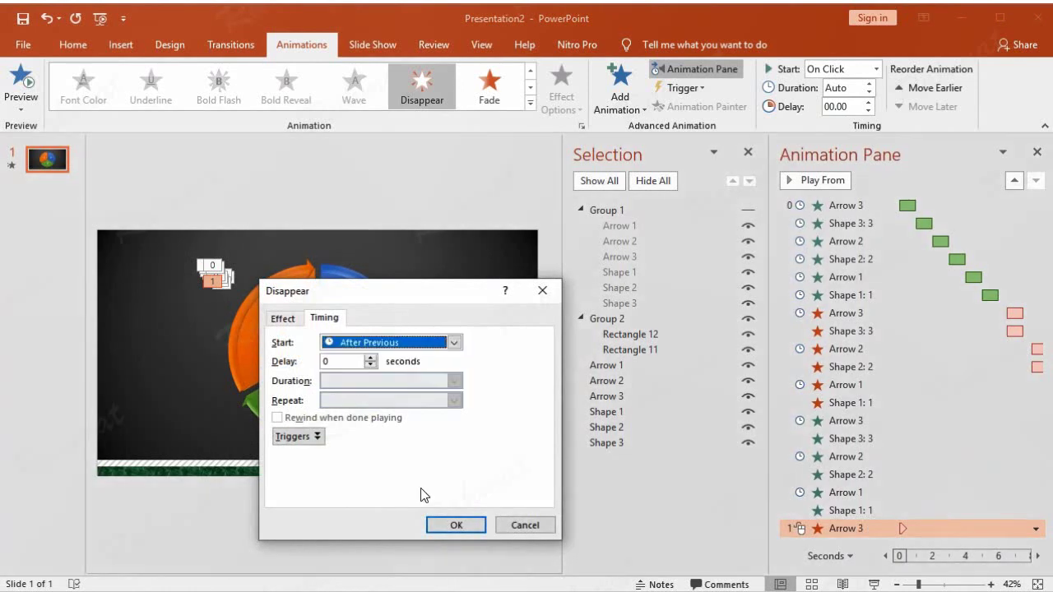
pyautogui.click(444, 523)
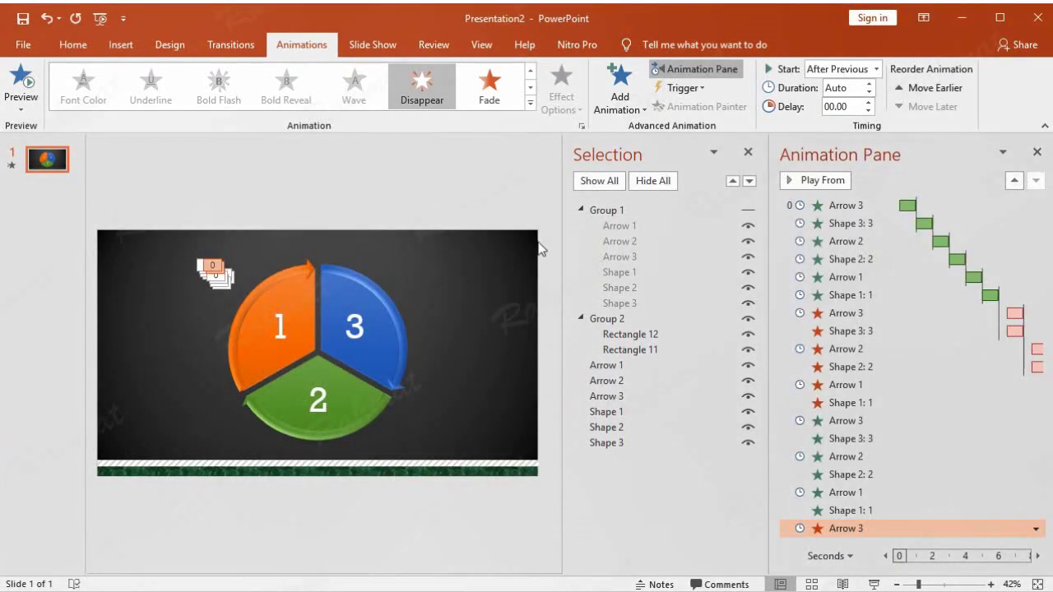
# Give Shape 3 a Disappear exit that starts With Previous
pyautogui.click(626, 445)
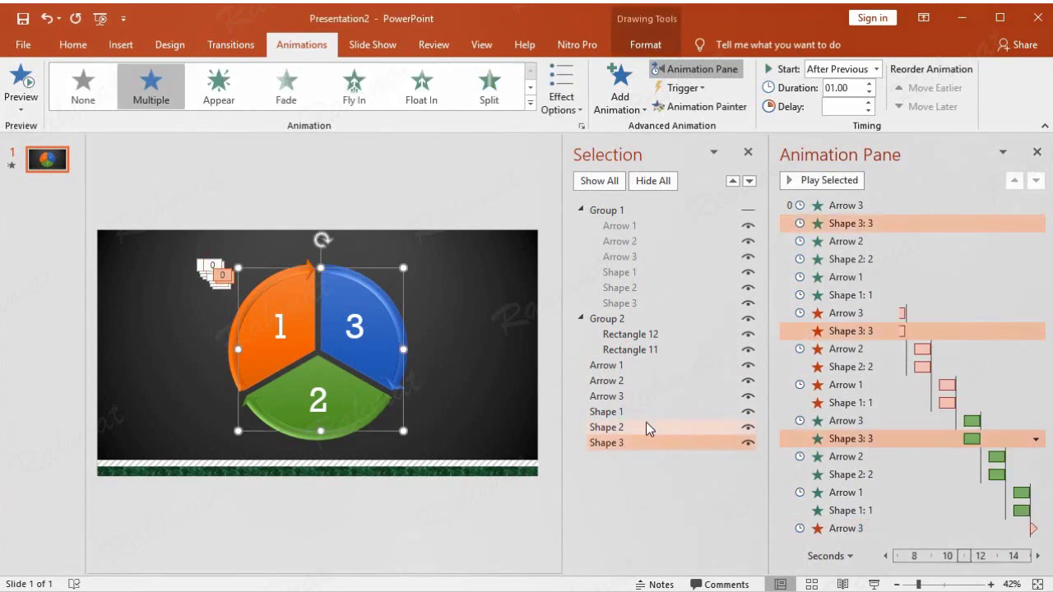
pyautogui.click(619, 92)
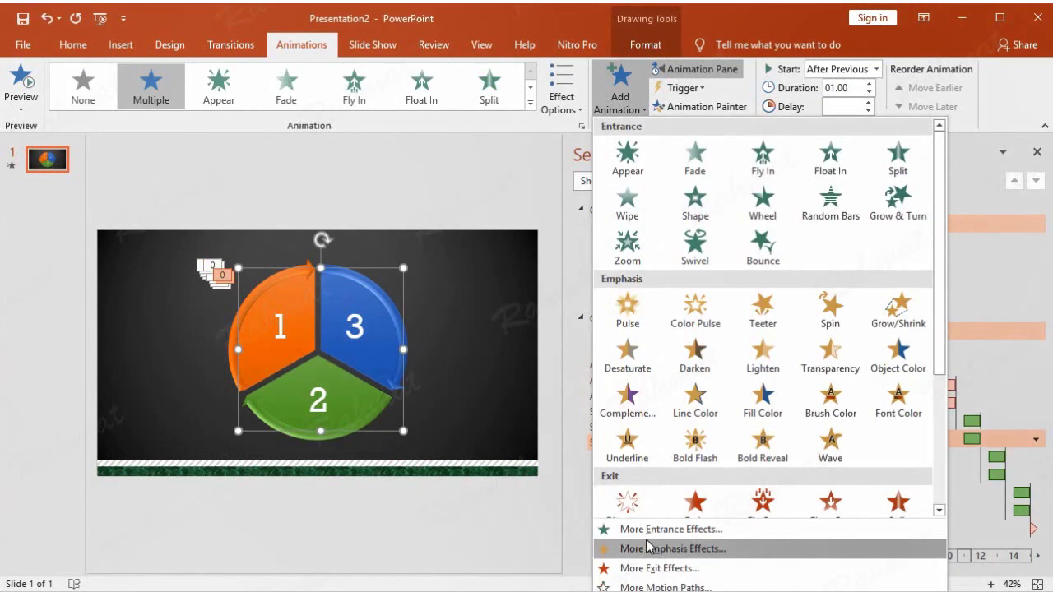
pyautogui.click(647, 568)
pyautogui.click(549, 208)
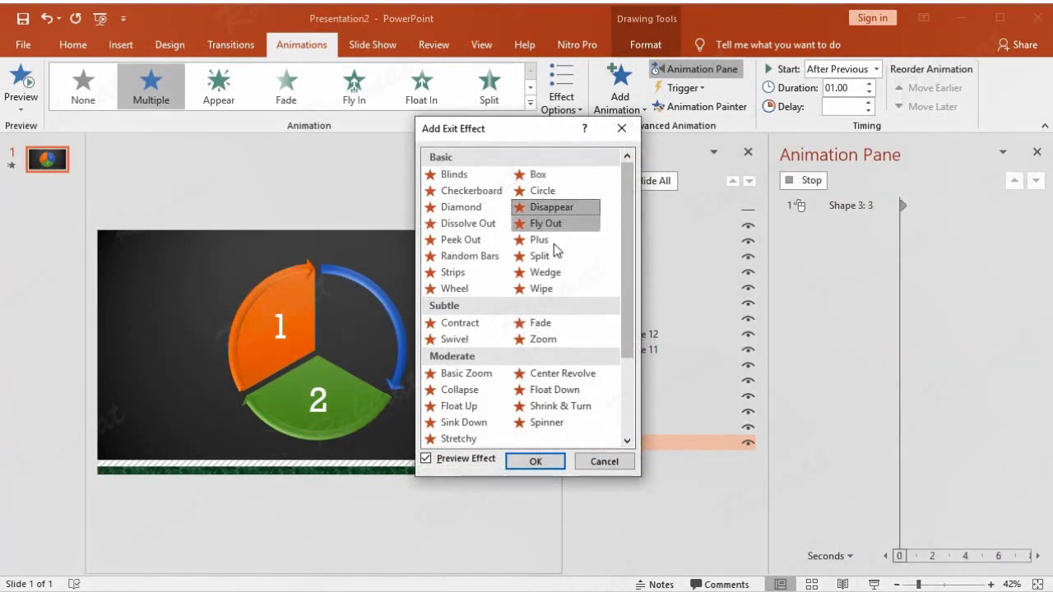
pyautogui.click(542, 461)
pyautogui.click(1021, 539)
pyautogui.click(965, 483)
pyautogui.click(416, 343)
pyautogui.click(341, 371)
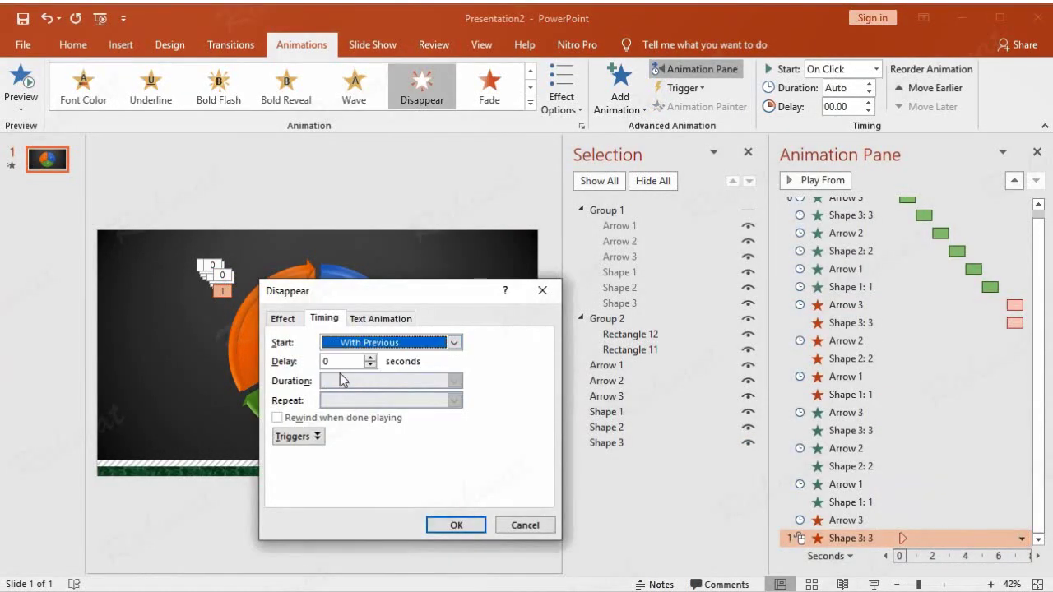
pyautogui.click(458, 525)
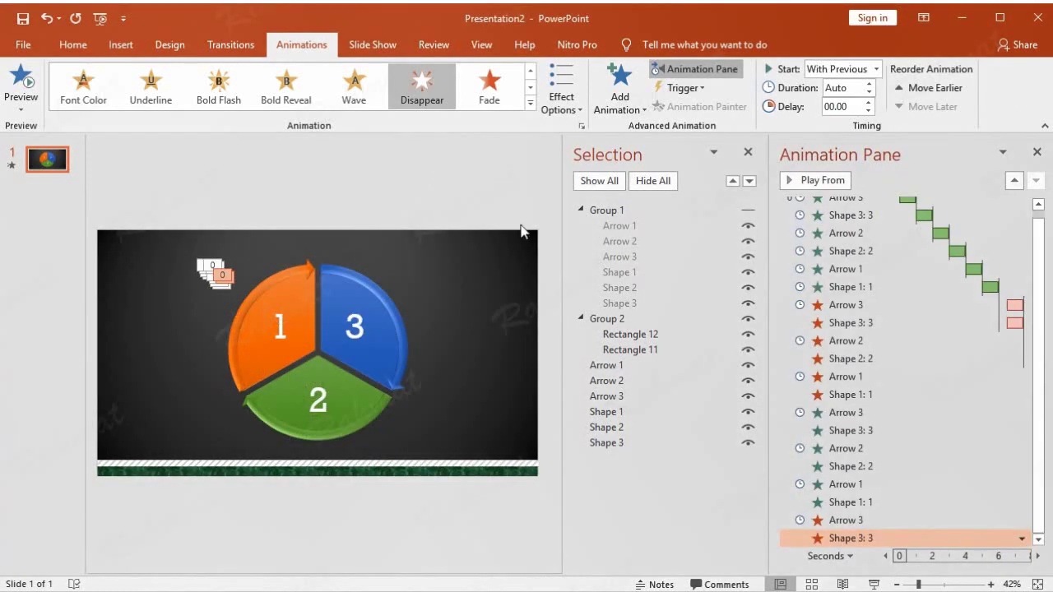
pyautogui.click(620, 379)
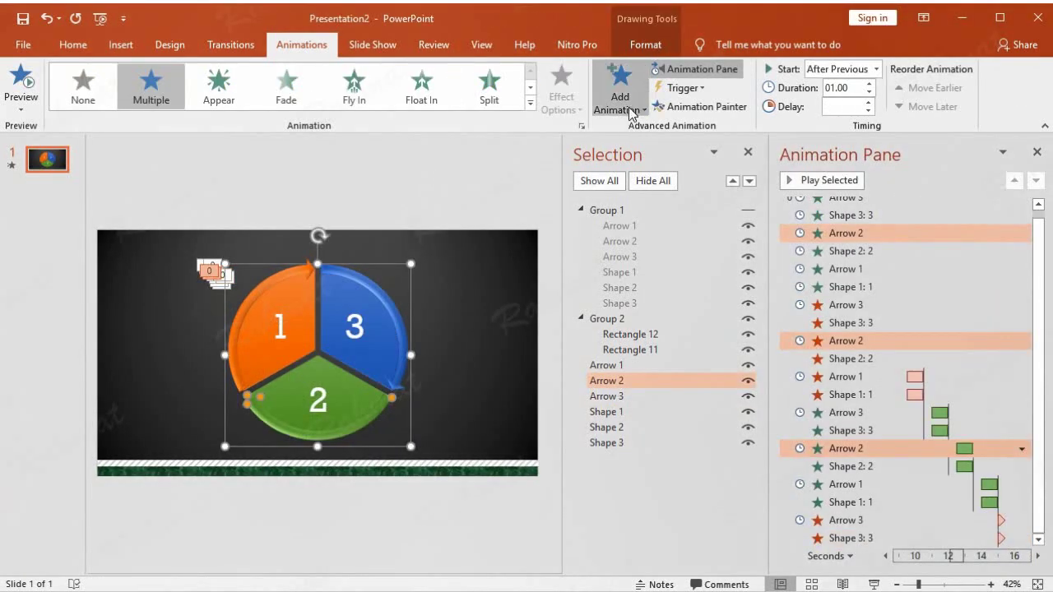
# Give Arrow 2 a Disappear exit that starts With Previous
pyautogui.click(623, 103)
pyautogui.click(650, 567)
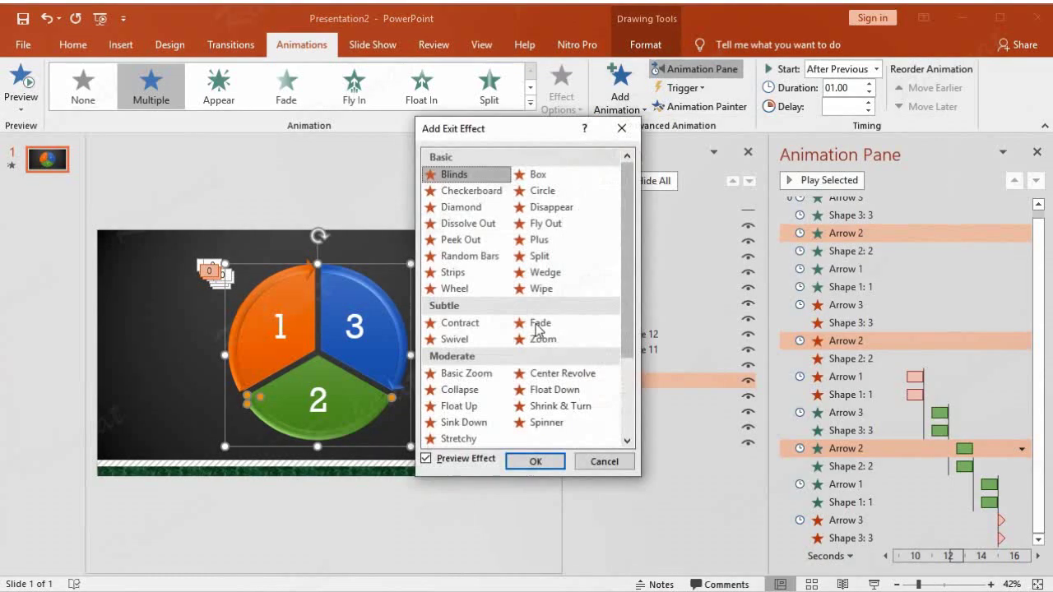
pyautogui.click(561, 208)
pyautogui.click(535, 461)
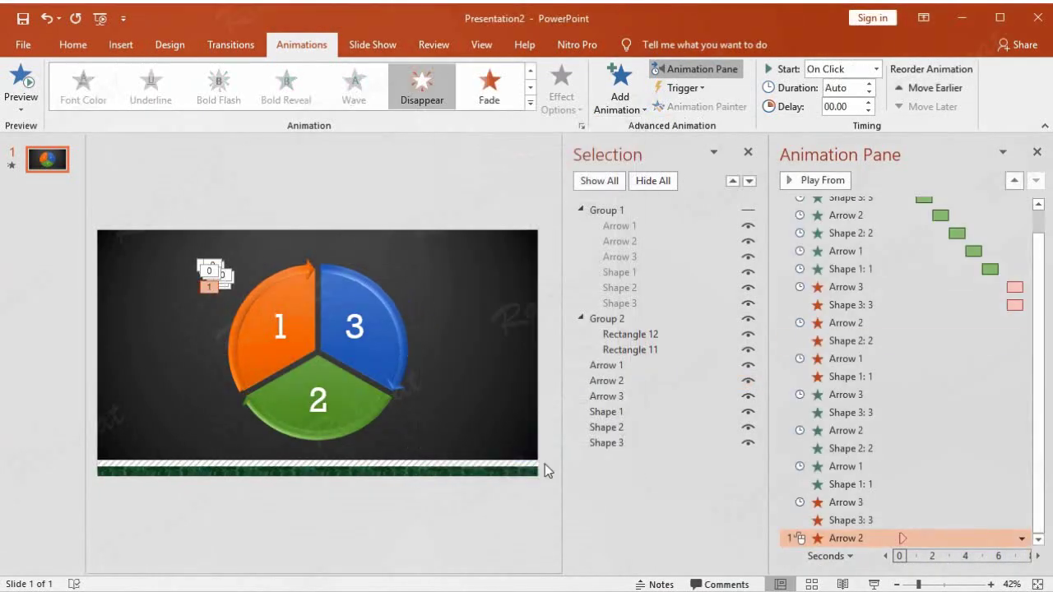
pyautogui.click(1022, 538)
pyautogui.click(987, 480)
pyautogui.click(384, 341)
pyautogui.click(377, 372)
pyautogui.click(443, 525)
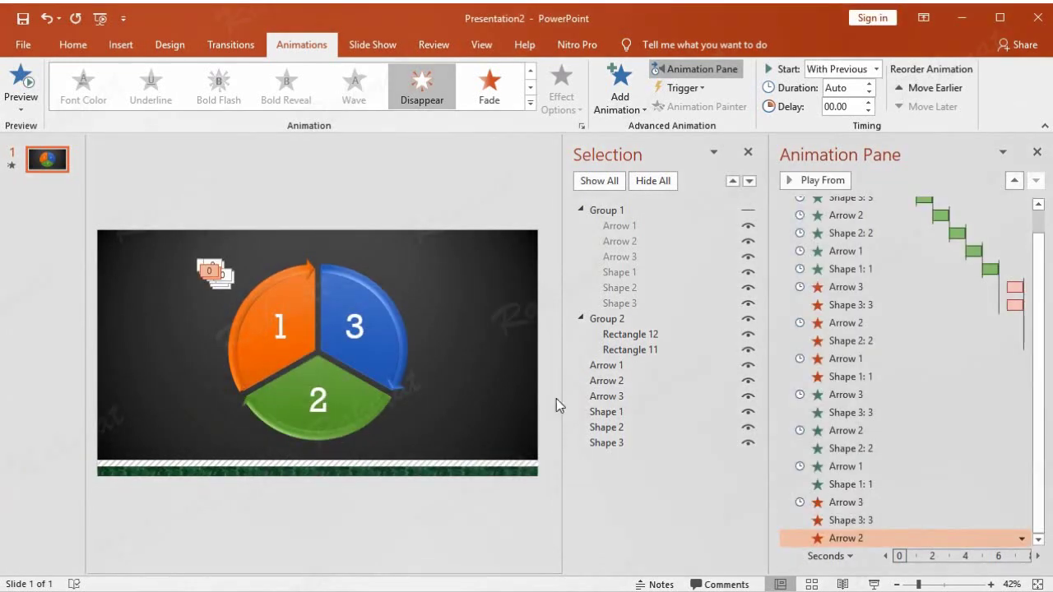
# Give Shape 2 a Disappear exit that starts With Previous
pyautogui.click(614, 429)
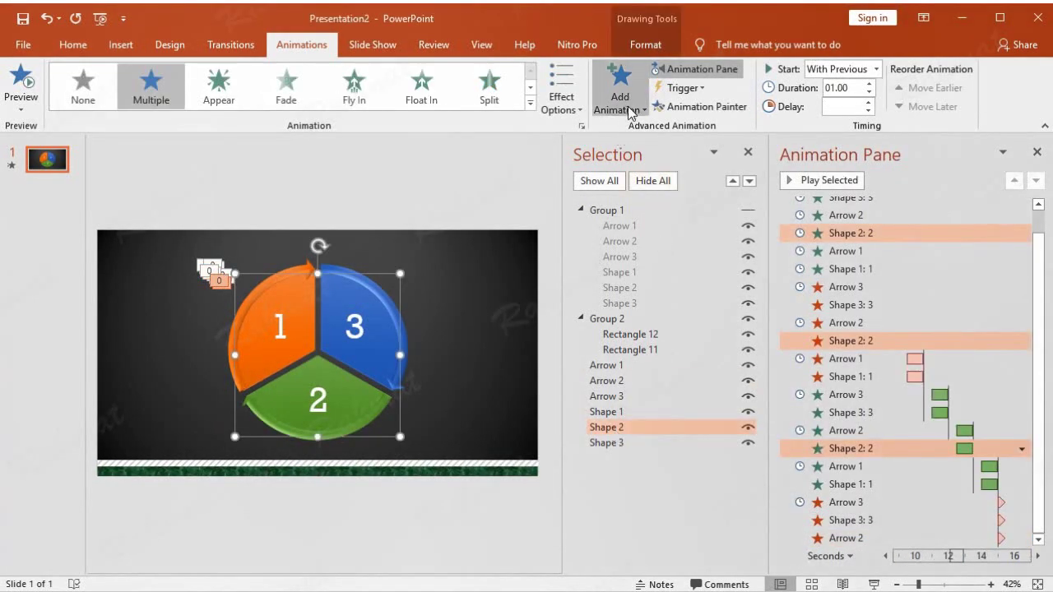
pyautogui.click(620, 91)
pyautogui.click(663, 568)
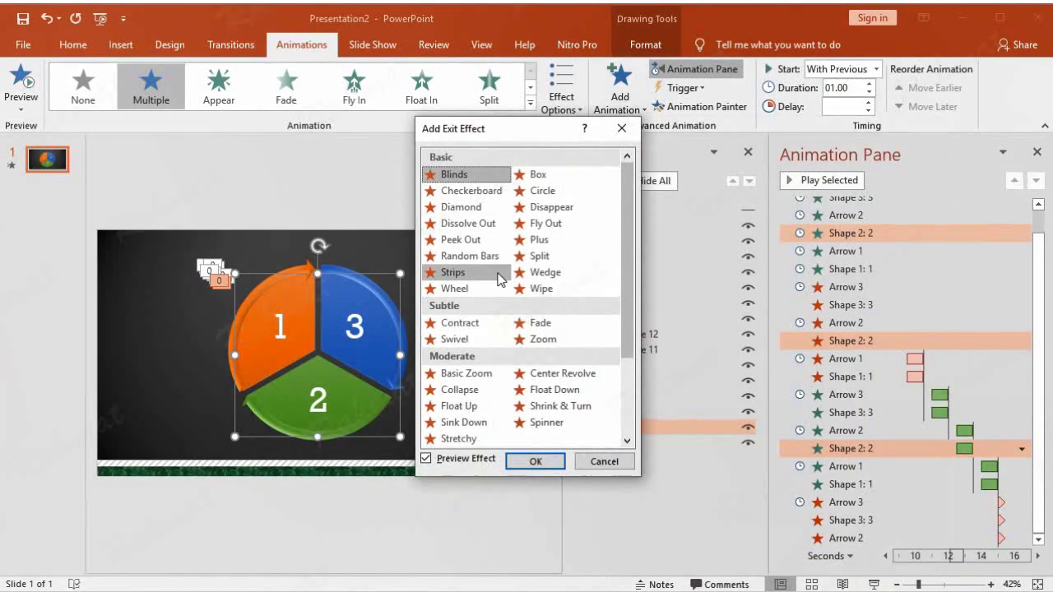
pyautogui.click(550, 206)
pyautogui.click(549, 462)
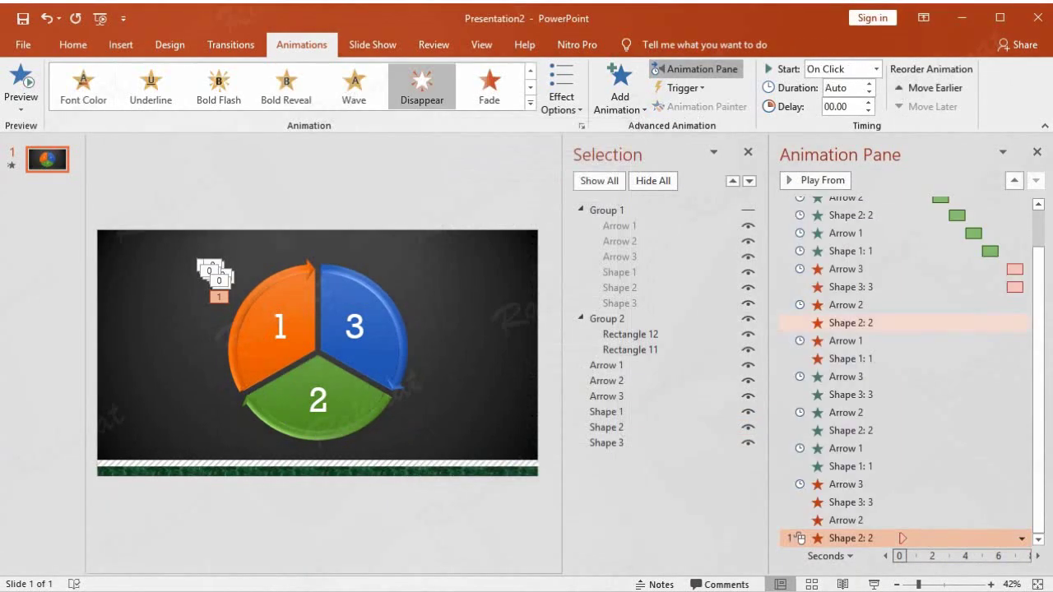
pyautogui.click(1023, 538)
pyautogui.click(987, 483)
pyautogui.click(430, 343)
pyautogui.click(405, 375)
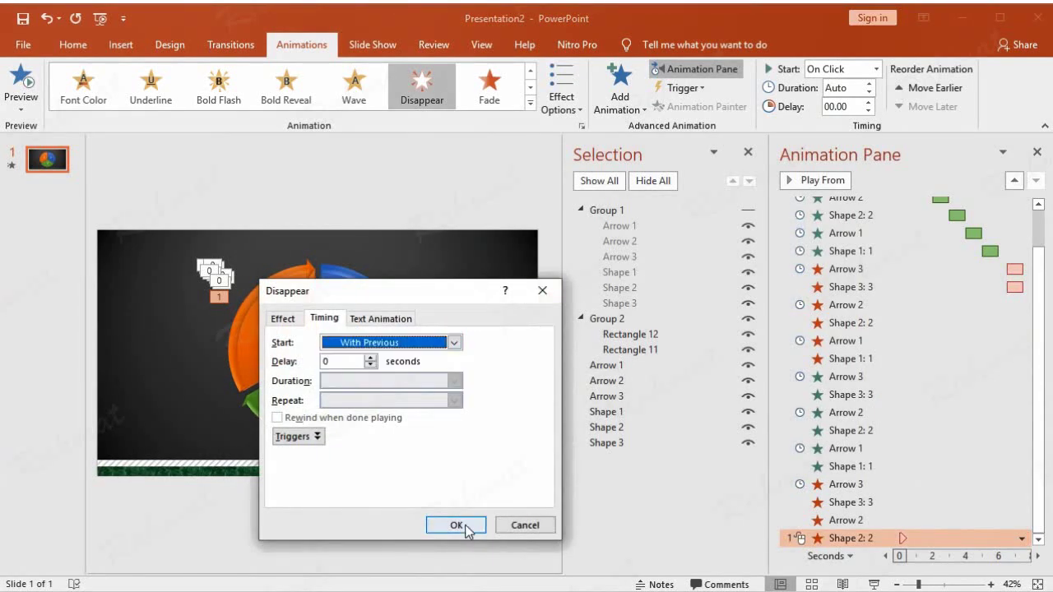
pyautogui.click(457, 525)
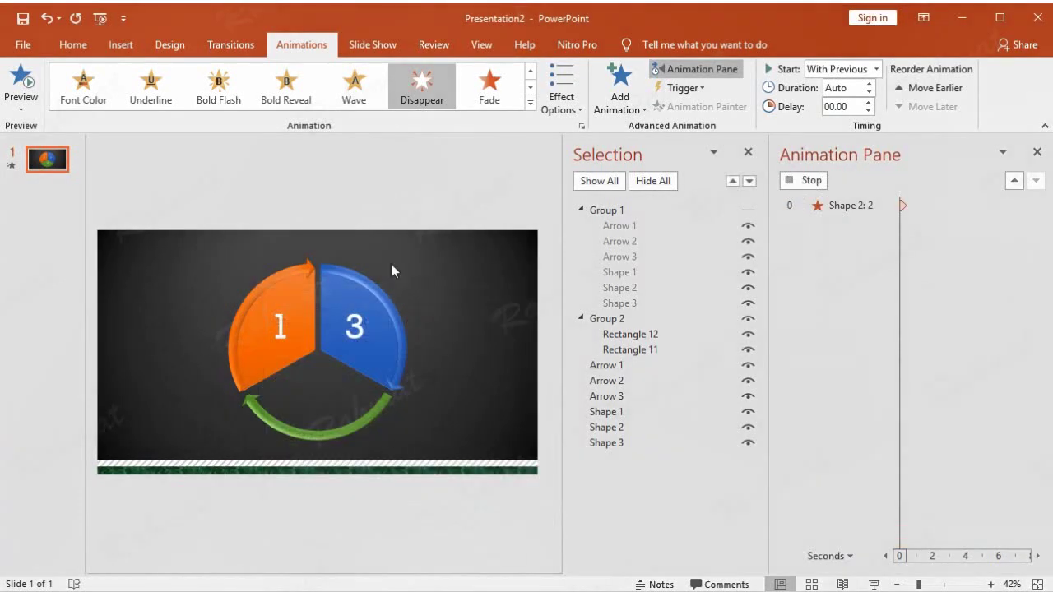
# Give Arrow 1 a Disappear exit that starts With Previous
pyautogui.click(617, 367)
pyautogui.click(621, 99)
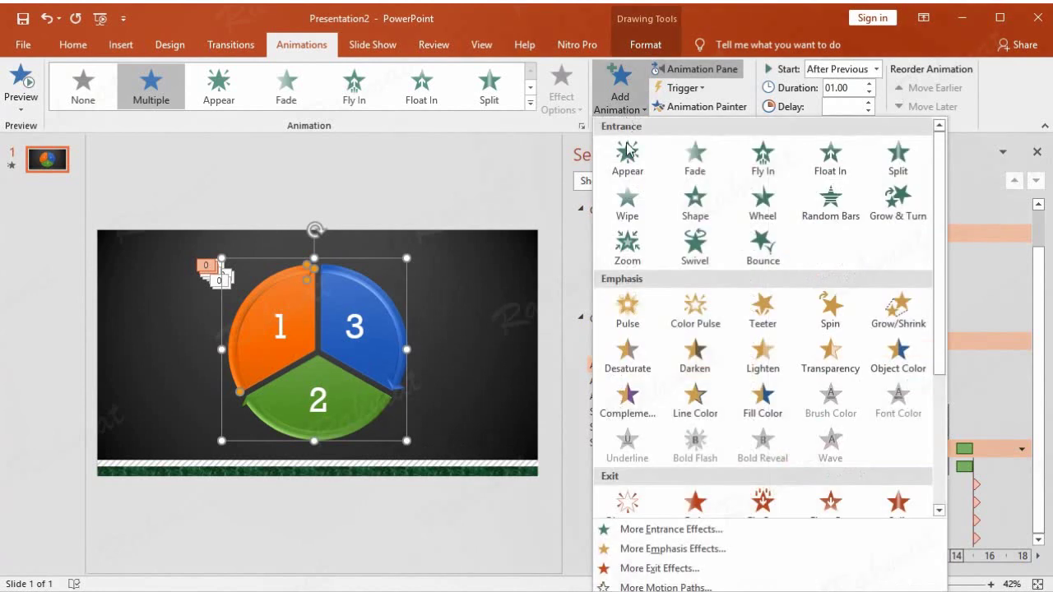
pyautogui.click(670, 569)
pyautogui.click(541, 209)
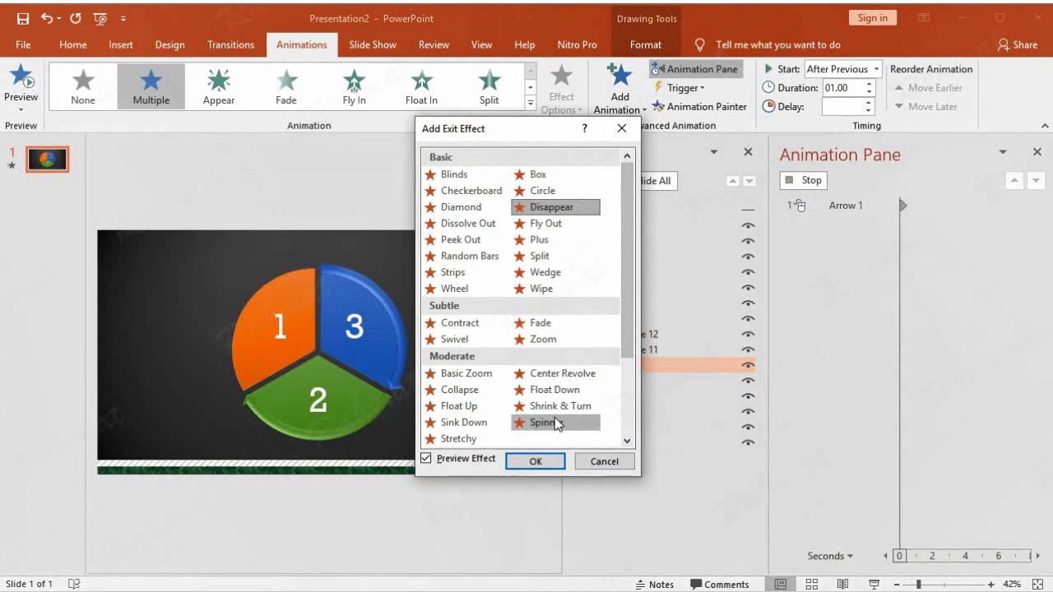
pyautogui.click(551, 458)
pyautogui.click(1022, 538)
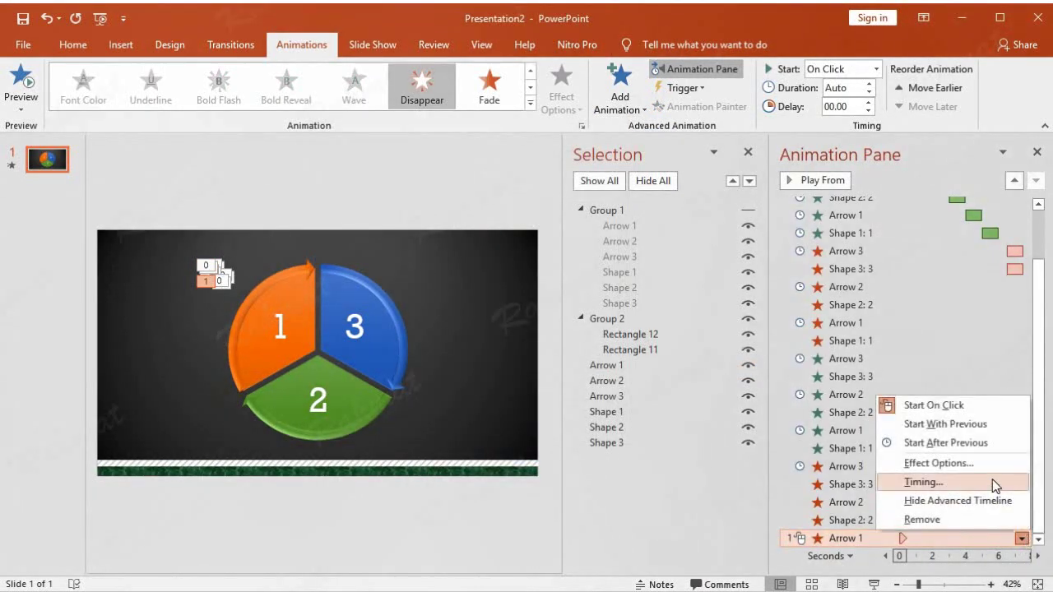
pyautogui.click(928, 483)
pyautogui.click(454, 342)
pyautogui.click(421, 372)
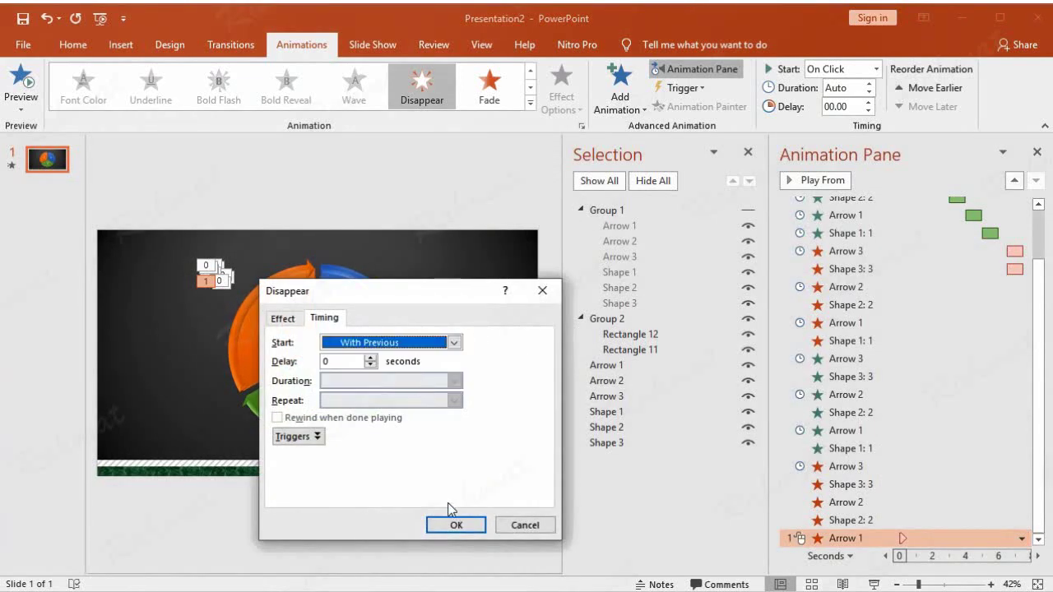
pyautogui.click(456, 525)
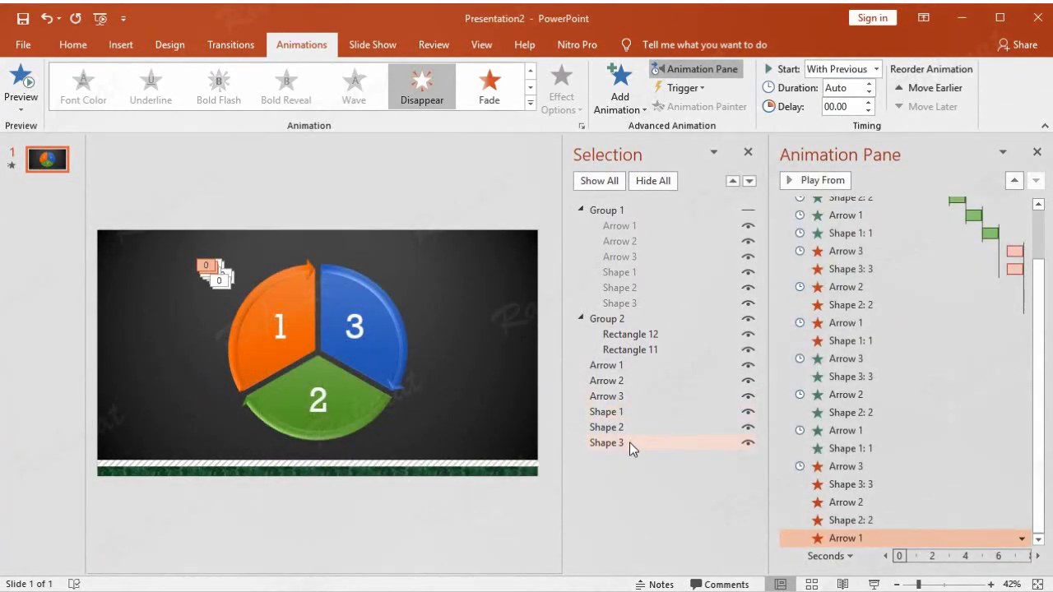
# Give Shape 1 a Disappear exit that starts With Previous
pyautogui.click(625, 415)
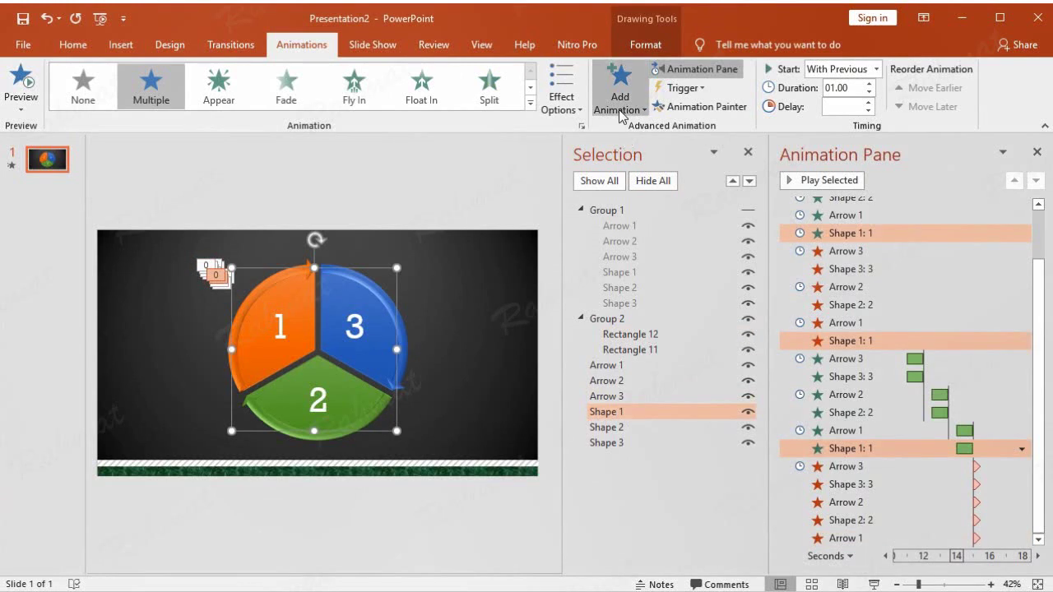
pyautogui.click(622, 103)
pyautogui.click(642, 568)
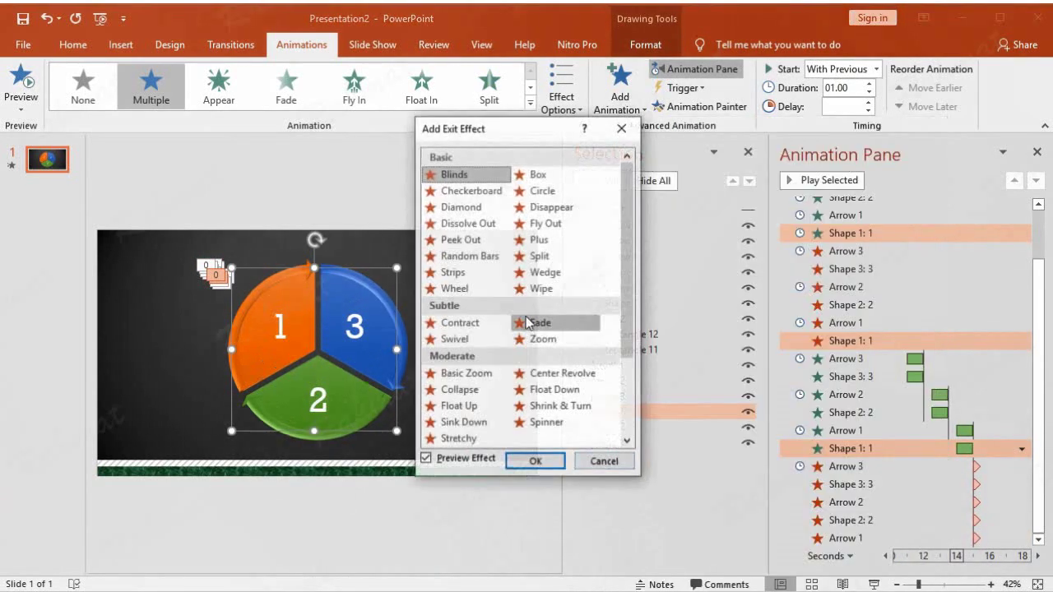
pyautogui.click(549, 210)
pyautogui.click(536, 461)
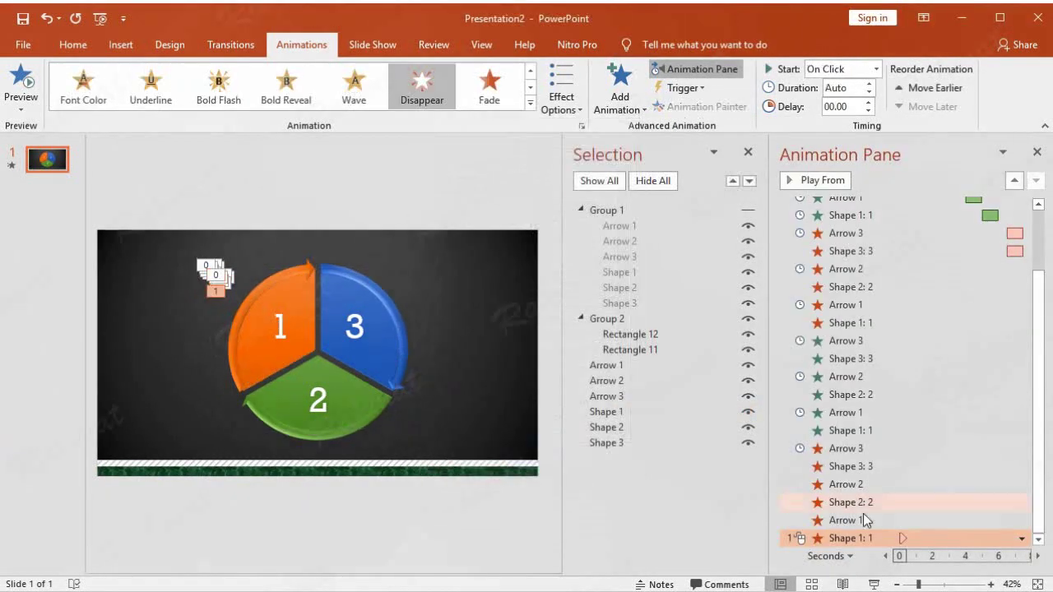
pyautogui.click(1020, 539)
pyautogui.click(923, 482)
pyautogui.click(454, 342)
pyautogui.click(409, 375)
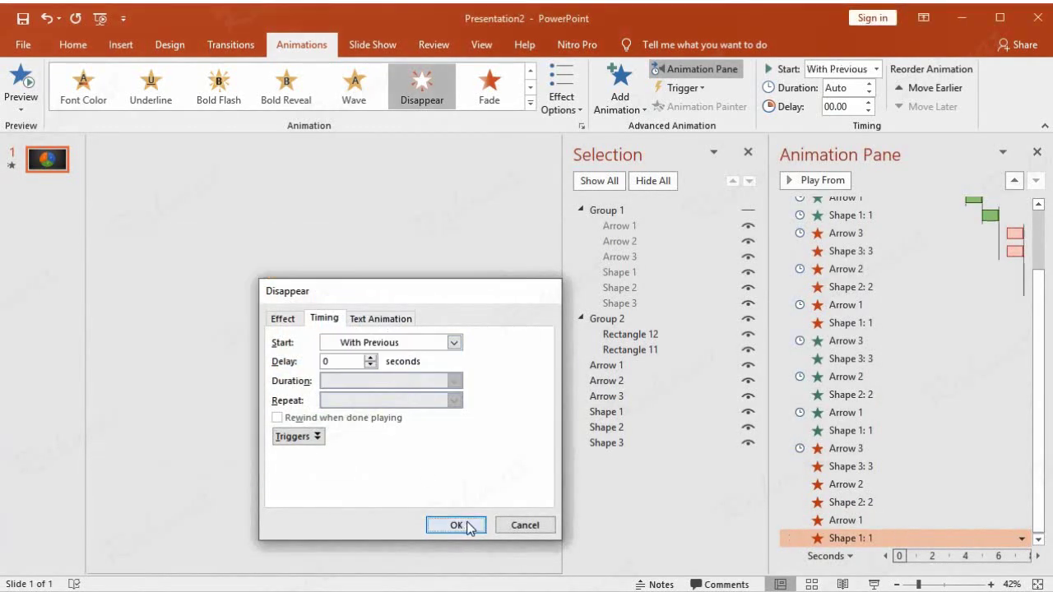
pyautogui.click(457, 525)
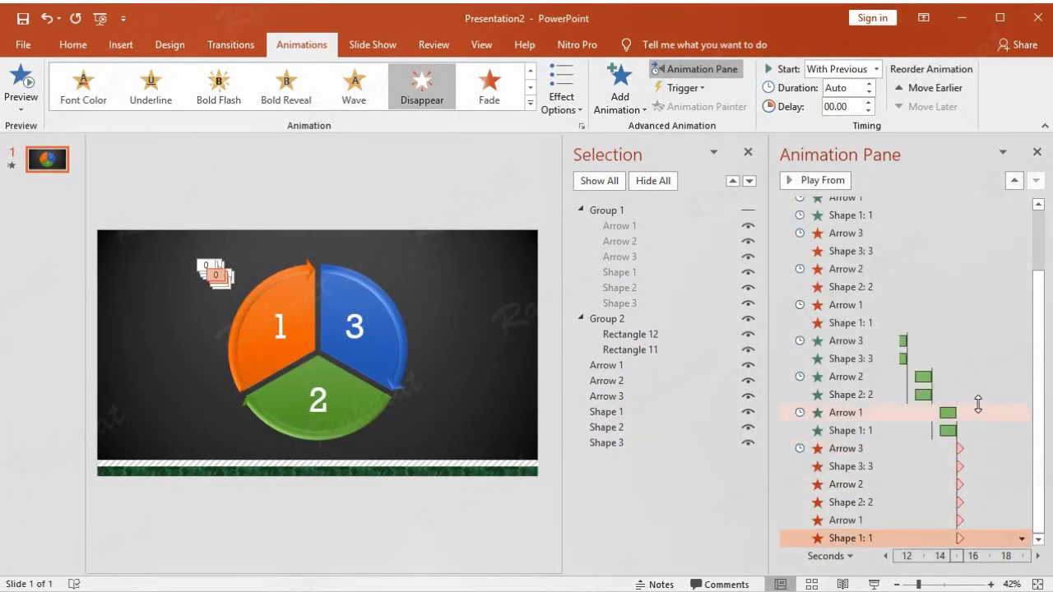
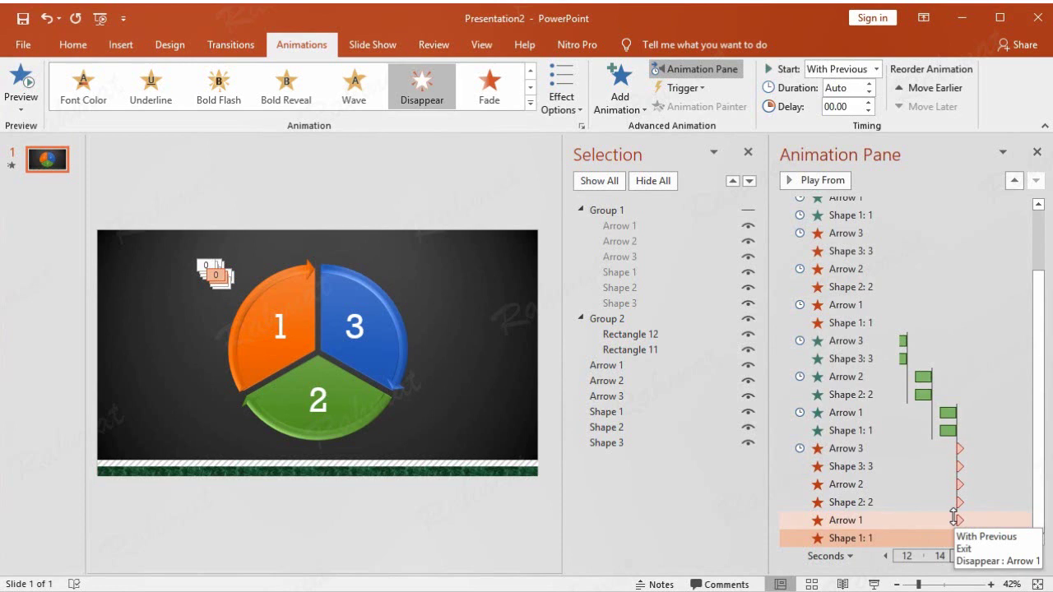
# Unhide Group 1 in the Selection pane and undo an accidental move of it
pyautogui.click(747, 213)
pyautogui.click(604, 213)
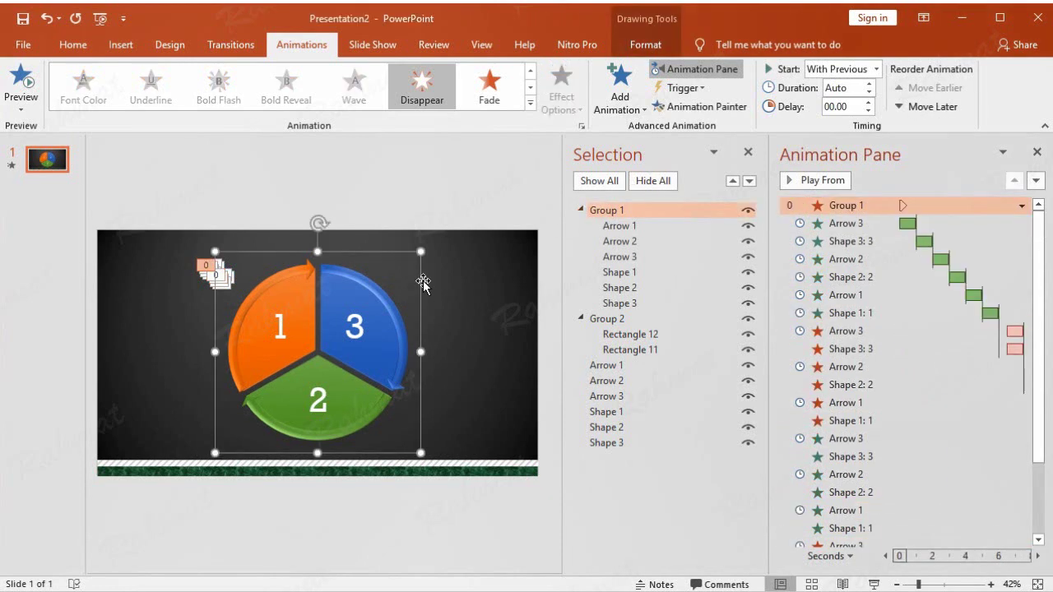
pyautogui.moveTo(381, 251); pyautogui.dragTo(485, 205)
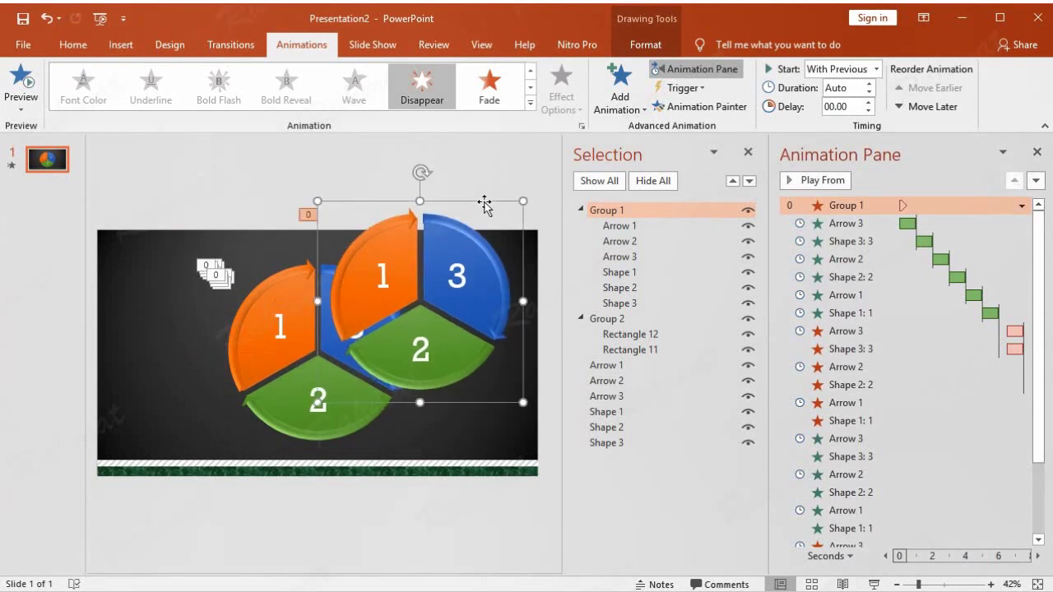
pyautogui.click(45, 21)
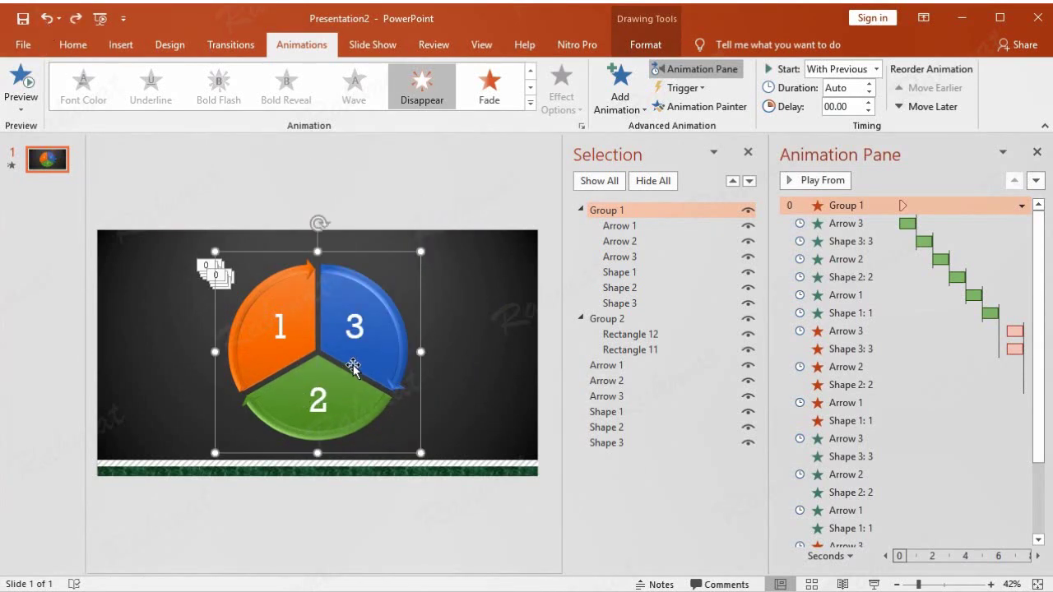
# Add an Appear entrance effect to Group 1
pyautogui.click(609, 114)
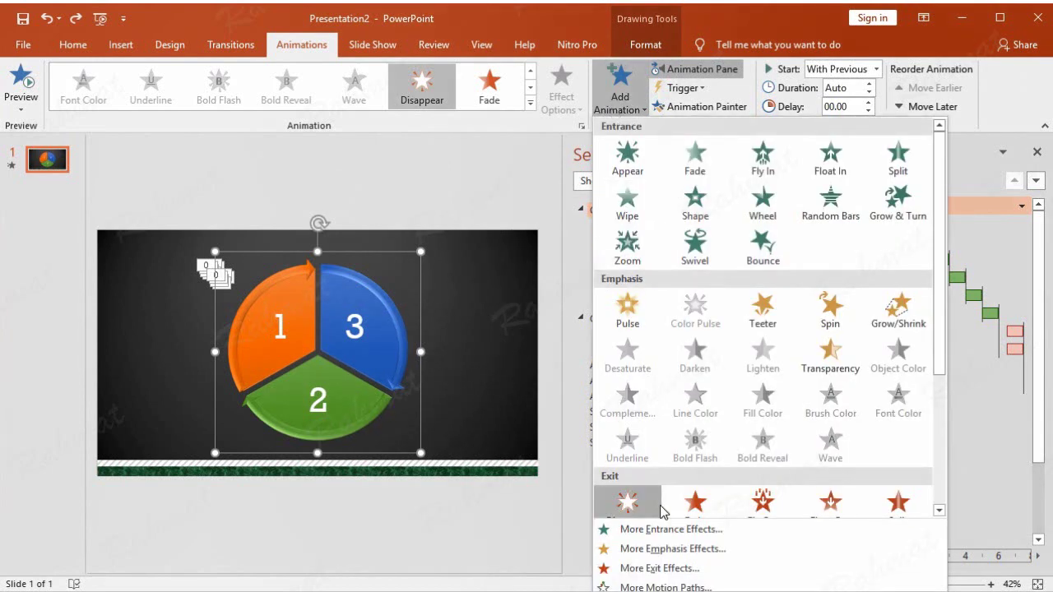
pyautogui.click(660, 518)
pyautogui.click(452, 174)
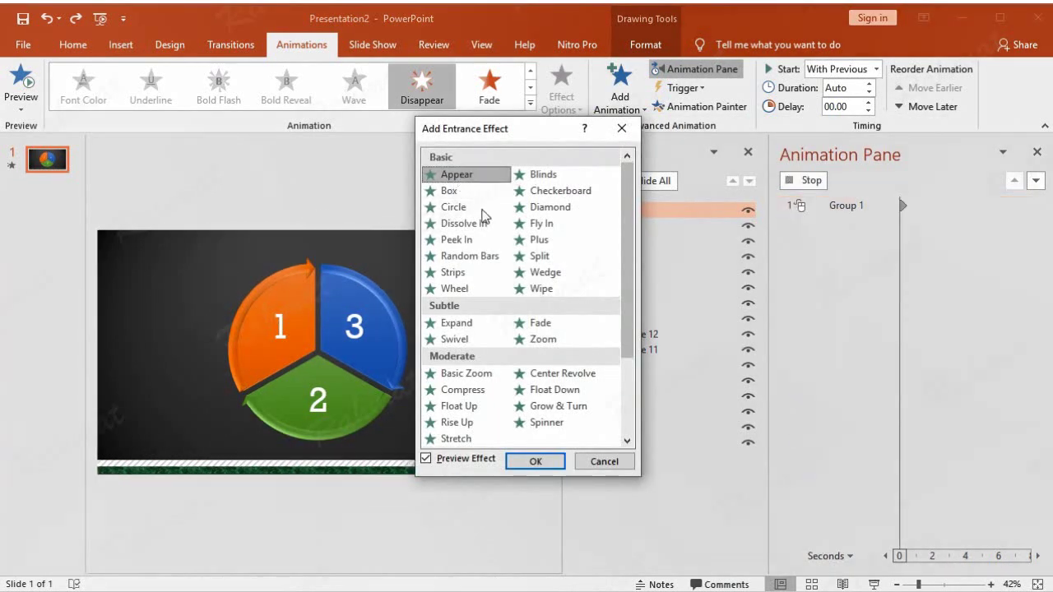
pyautogui.click(536, 462)
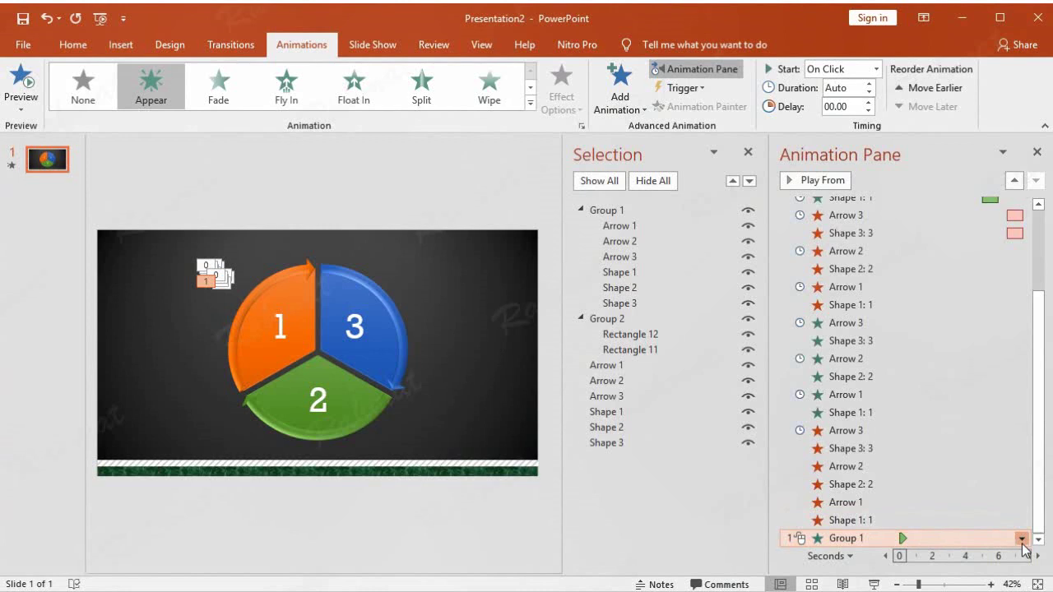
# Set the Group 1 Appear animation to start After Previous
pyautogui.moveTo(1039, 378); pyautogui.dragTo(1042, 301)
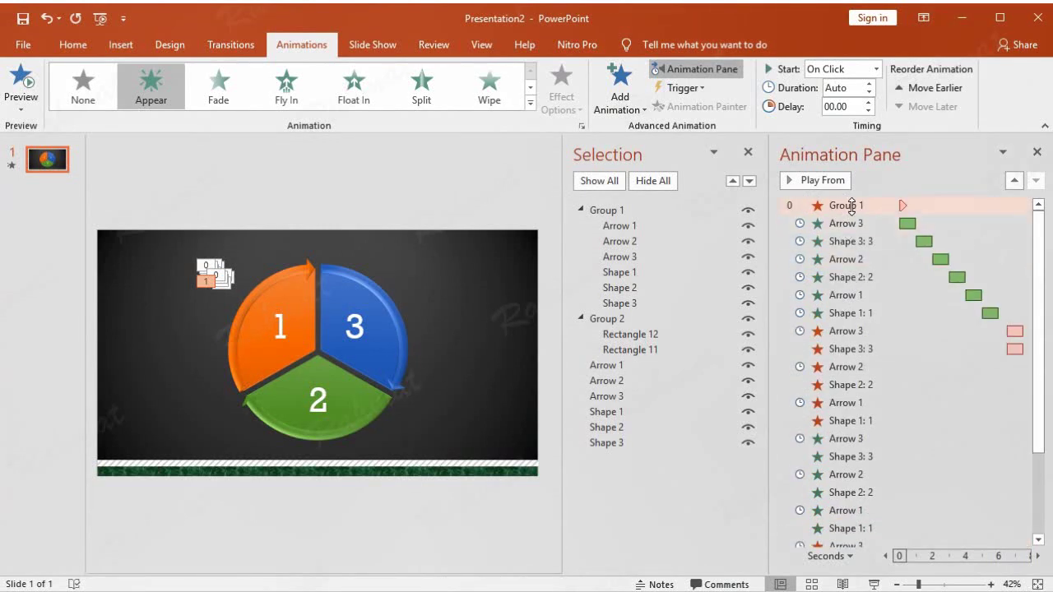
pyautogui.moveTo(1041, 348); pyautogui.dragTo(1042, 516)
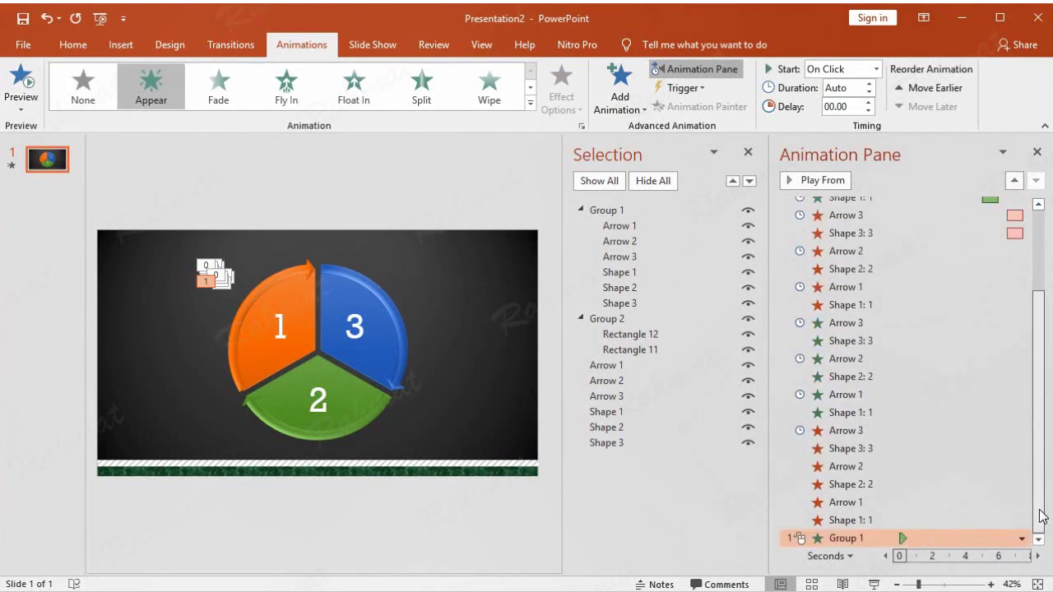
pyautogui.click(1021, 539)
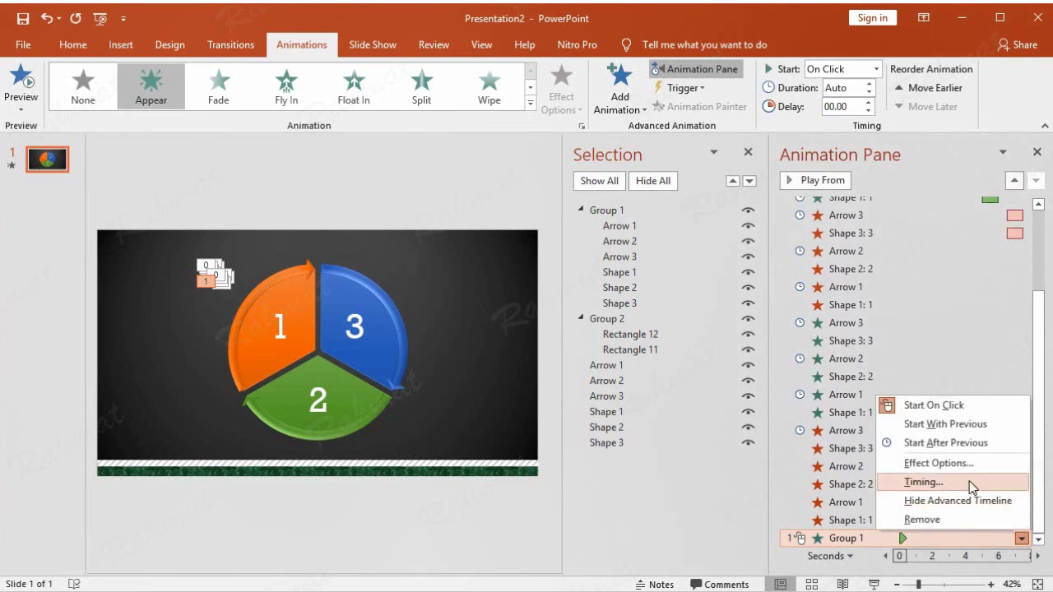
pyautogui.click(972, 488)
pyautogui.click(404, 343)
pyautogui.click(374, 387)
pyautogui.click(455, 525)
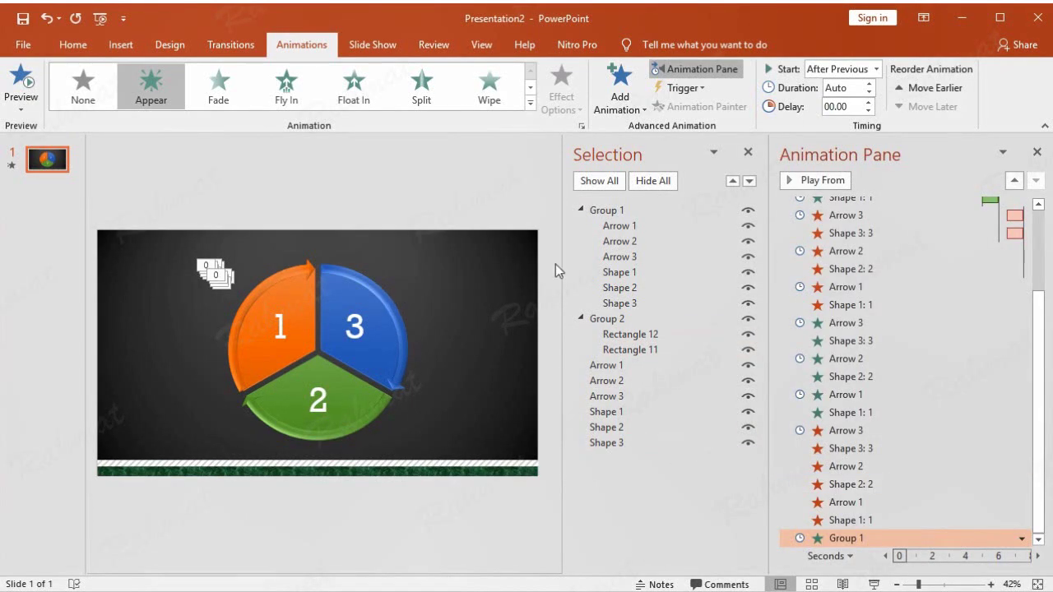
# Add a Spinner exit effect to Group 1
pyautogui.click(602, 211)
pyautogui.click(620, 91)
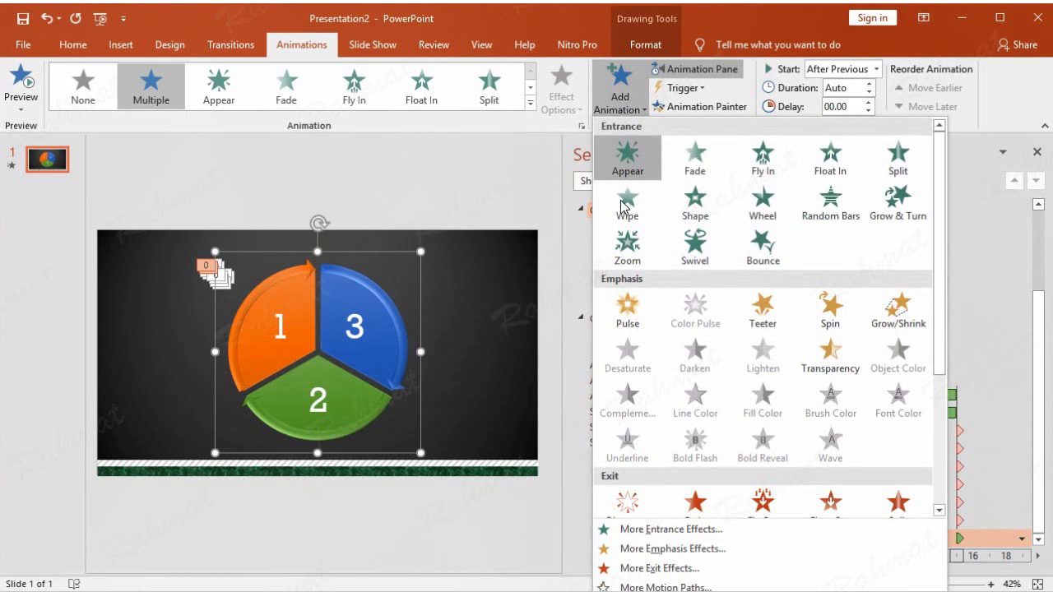
pyautogui.click(641, 570)
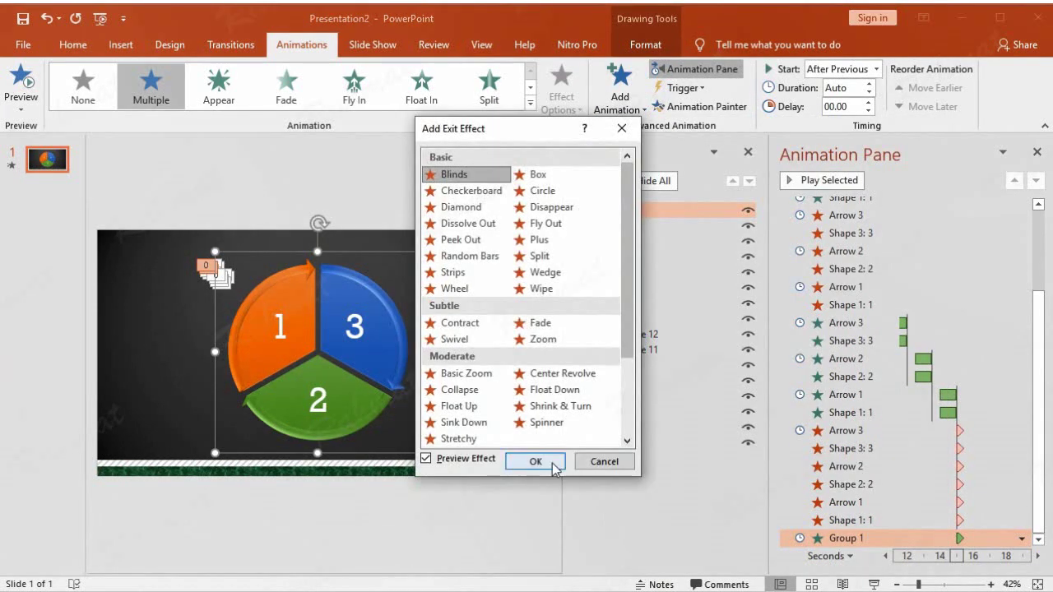
pyautogui.click(560, 422)
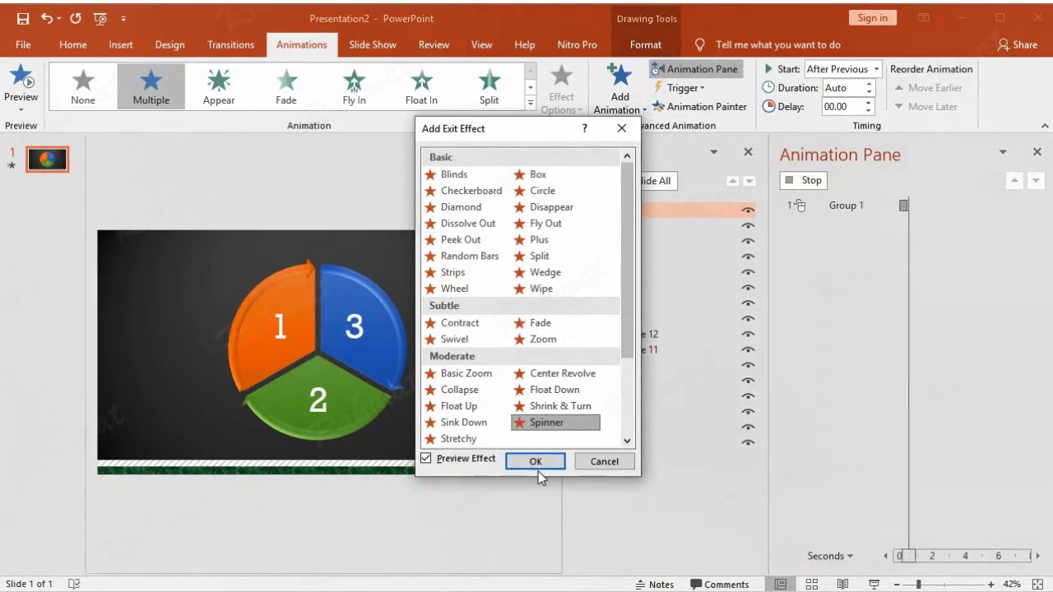
pyautogui.click(536, 462)
# Time the Spinner exit: After Previous, 0.5-second delay, 1-second duration
pyautogui.click(1020, 539)
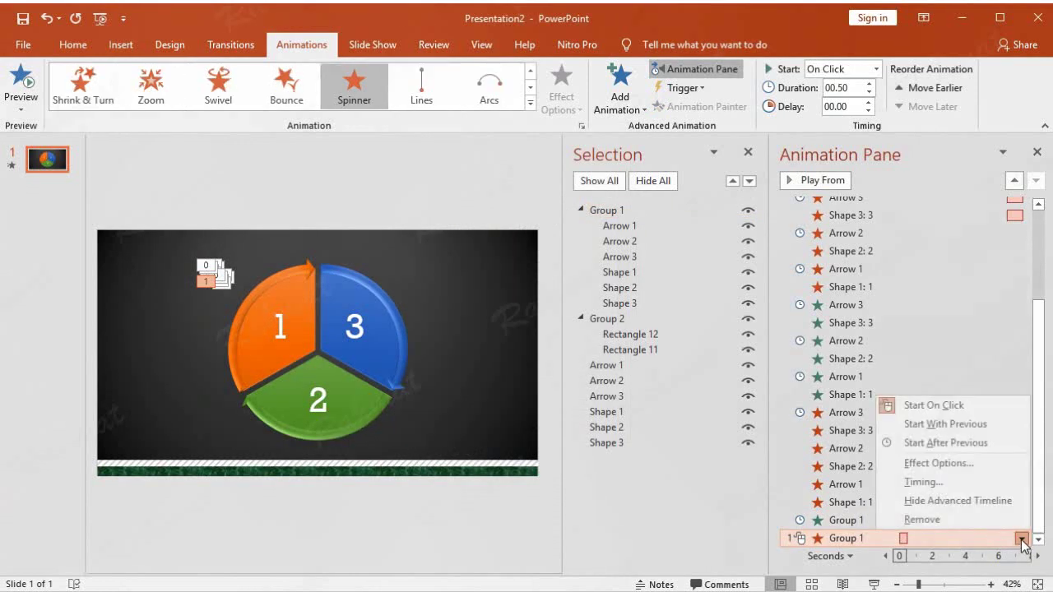
pyautogui.click(923, 482)
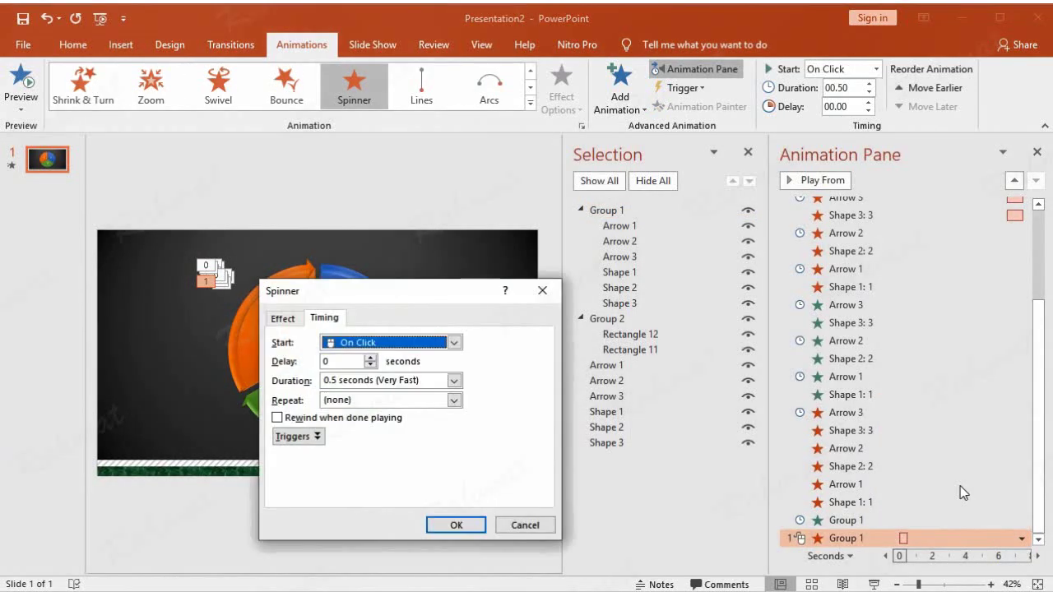
pyautogui.click(453, 342)
pyautogui.click(416, 391)
pyautogui.click(371, 359)
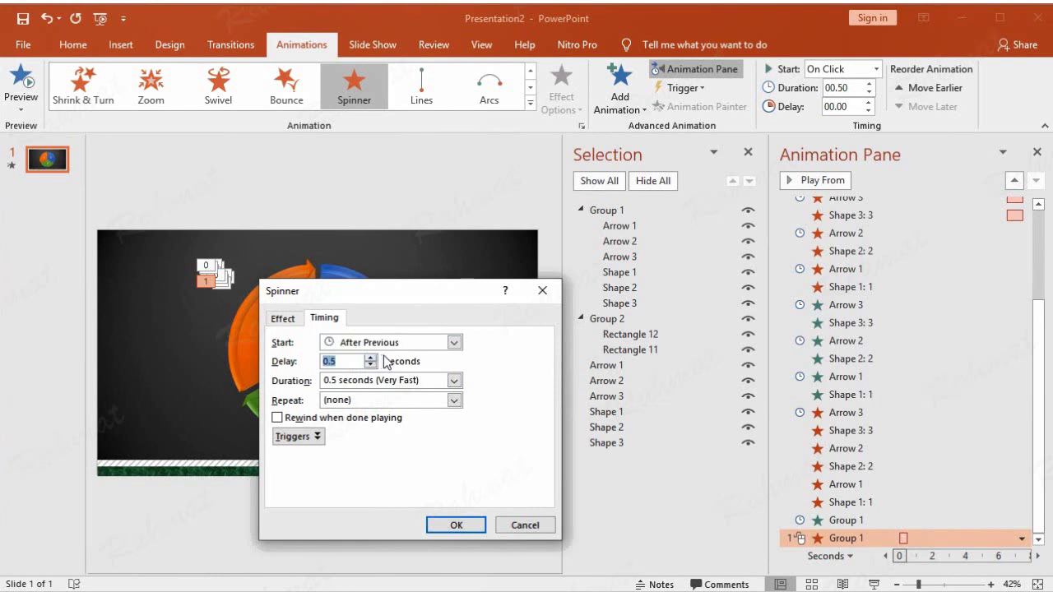
pyautogui.click(454, 381)
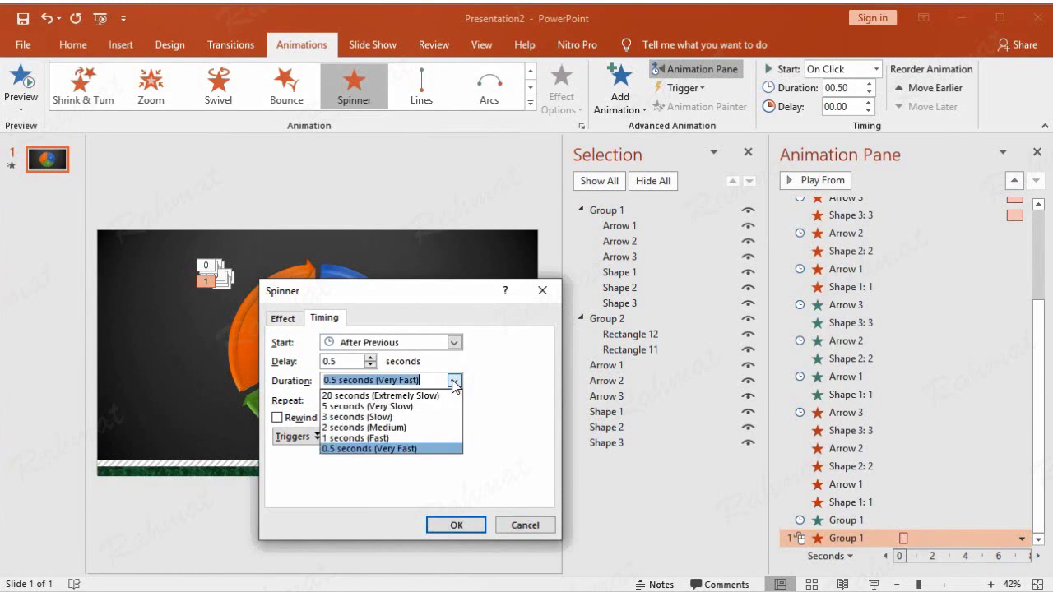
pyautogui.click(415, 438)
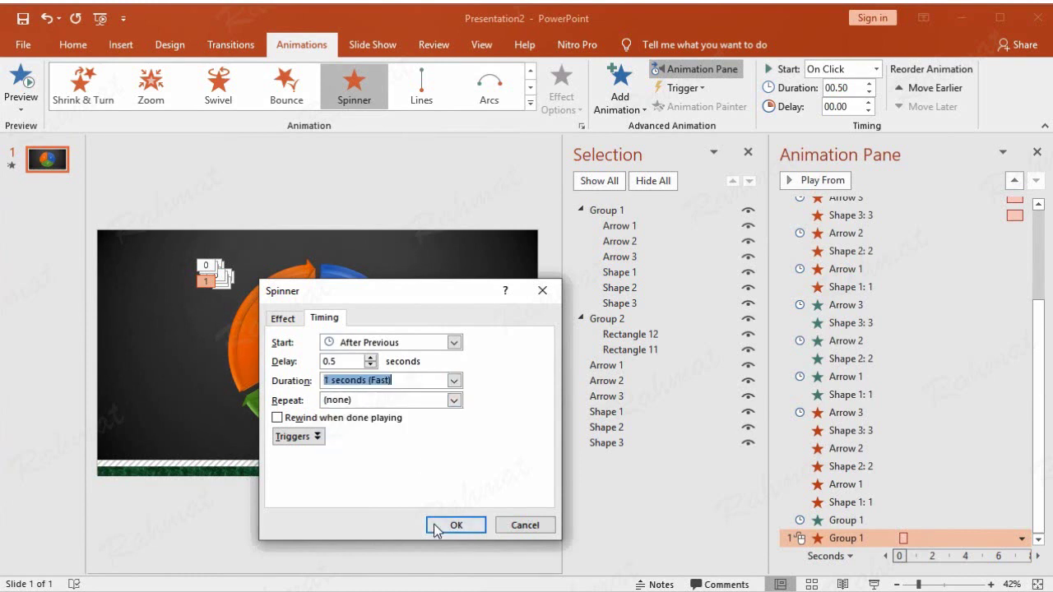
pyautogui.click(284, 320)
pyautogui.click(323, 316)
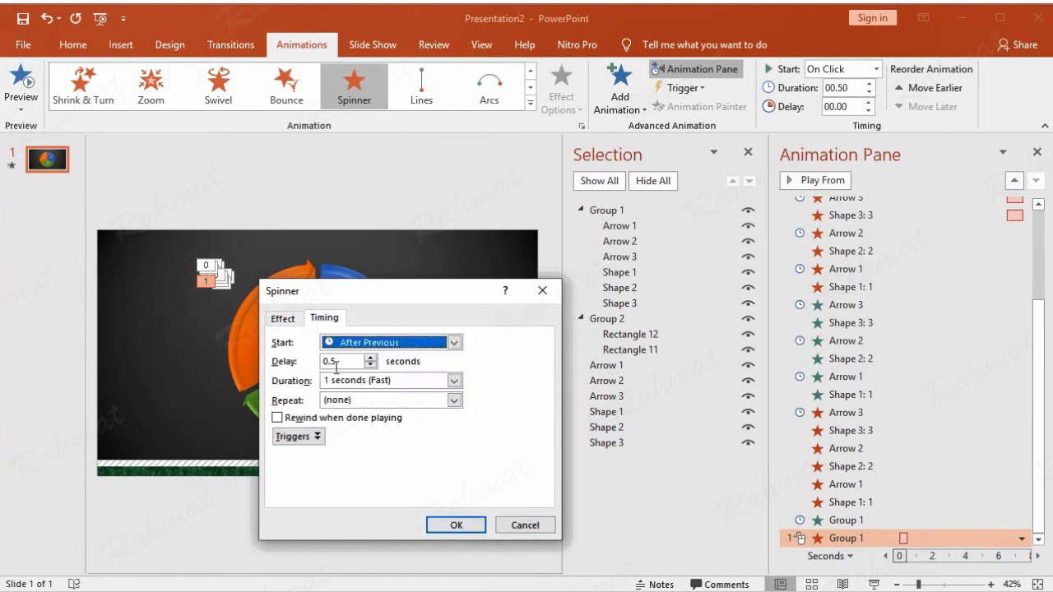
pyautogui.click(333, 320)
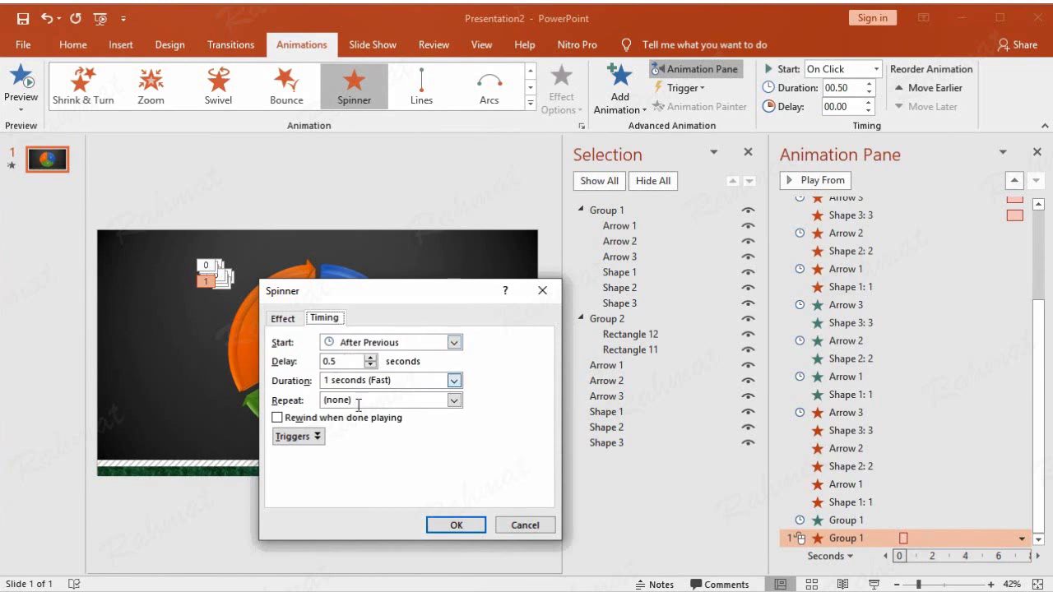
pyautogui.click(438, 523)
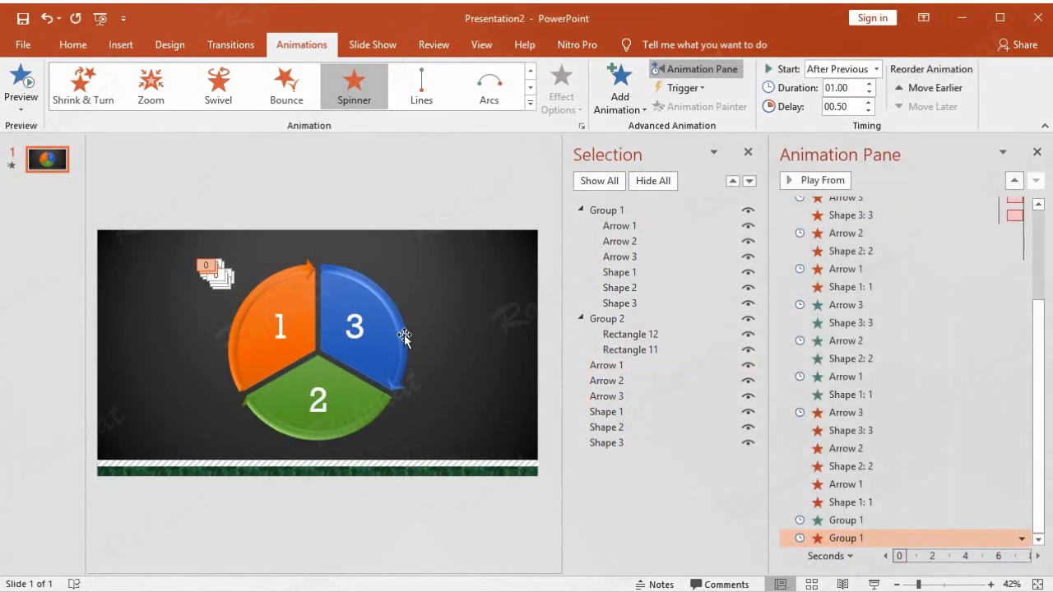
pyautogui.click(623, 212)
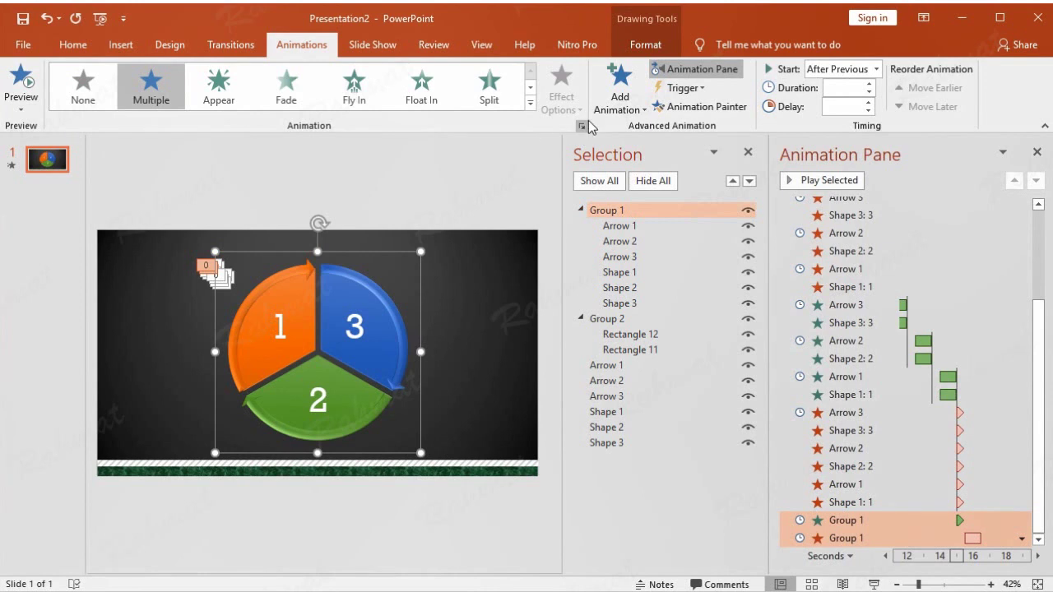
# Add a Spinner entrance effect to Group 1
pyautogui.click(620, 91)
pyautogui.click(675, 530)
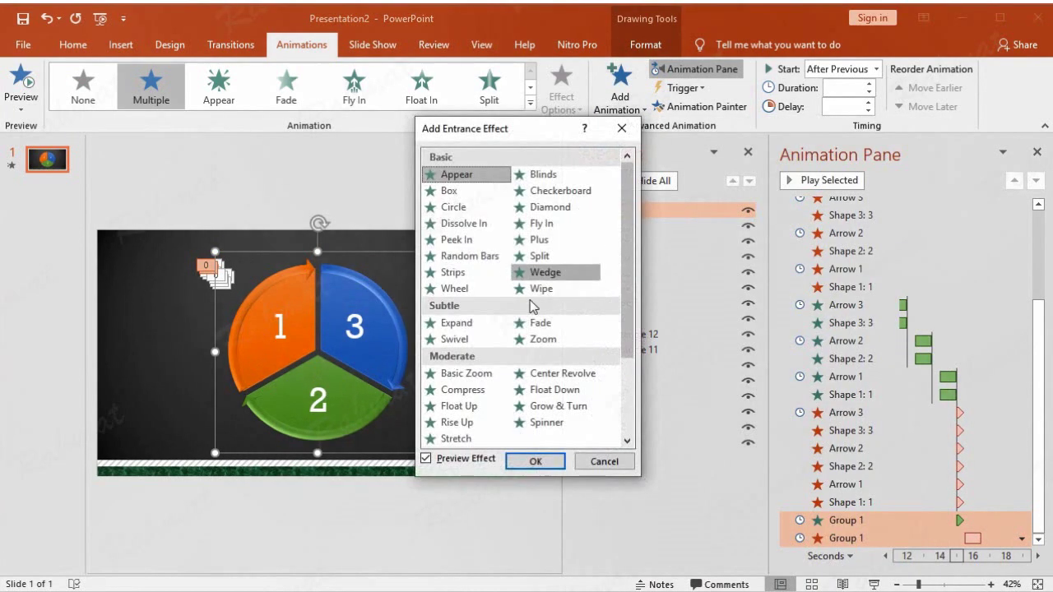
pyautogui.click(562, 426)
pyautogui.click(543, 462)
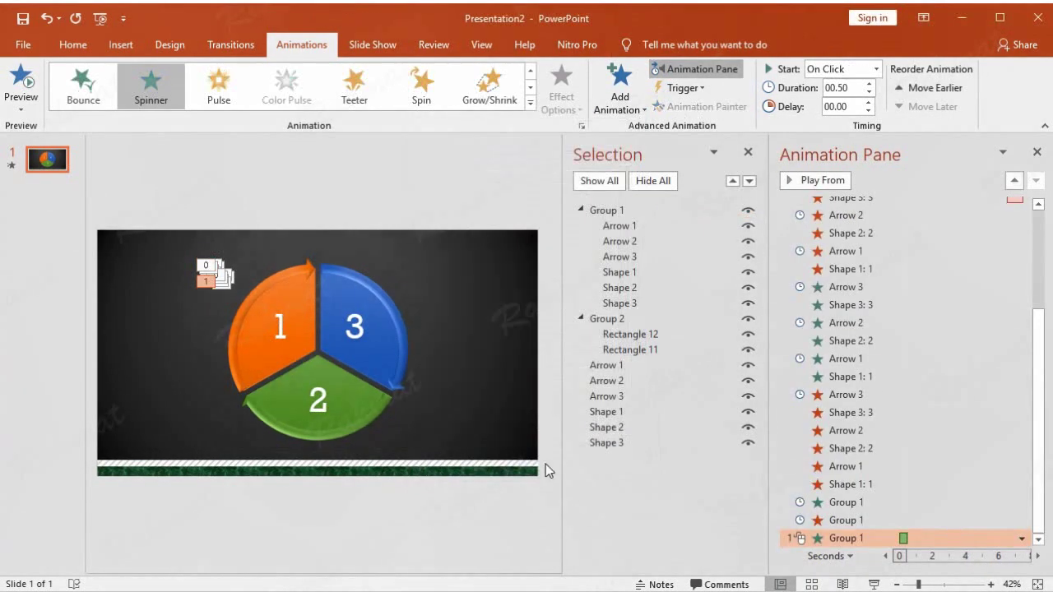
# Time the Spinner entrance: After Previous, 0.5-second delay, 1-second duration
pyautogui.click(1022, 538)
pyautogui.click(959, 485)
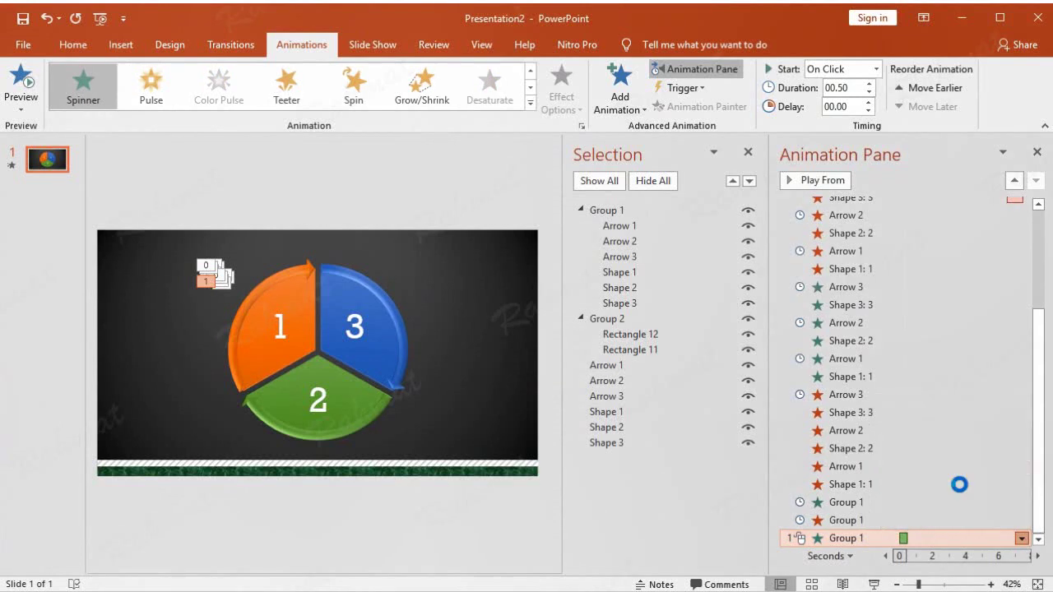
pyautogui.click(417, 344)
pyautogui.click(403, 386)
pyautogui.click(371, 358)
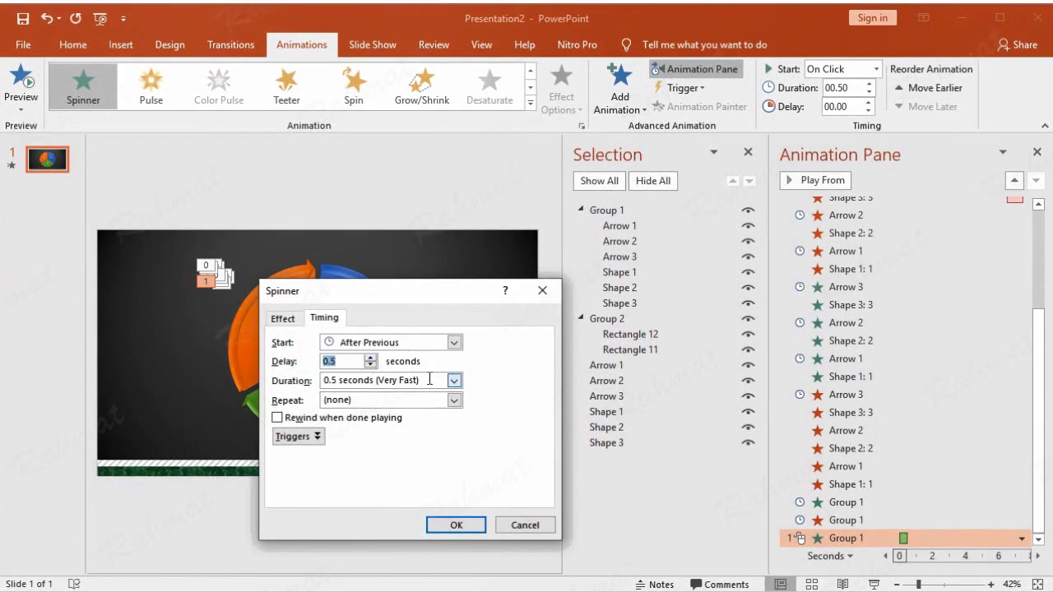
pyautogui.click(453, 380)
pyautogui.click(391, 436)
pyautogui.click(438, 527)
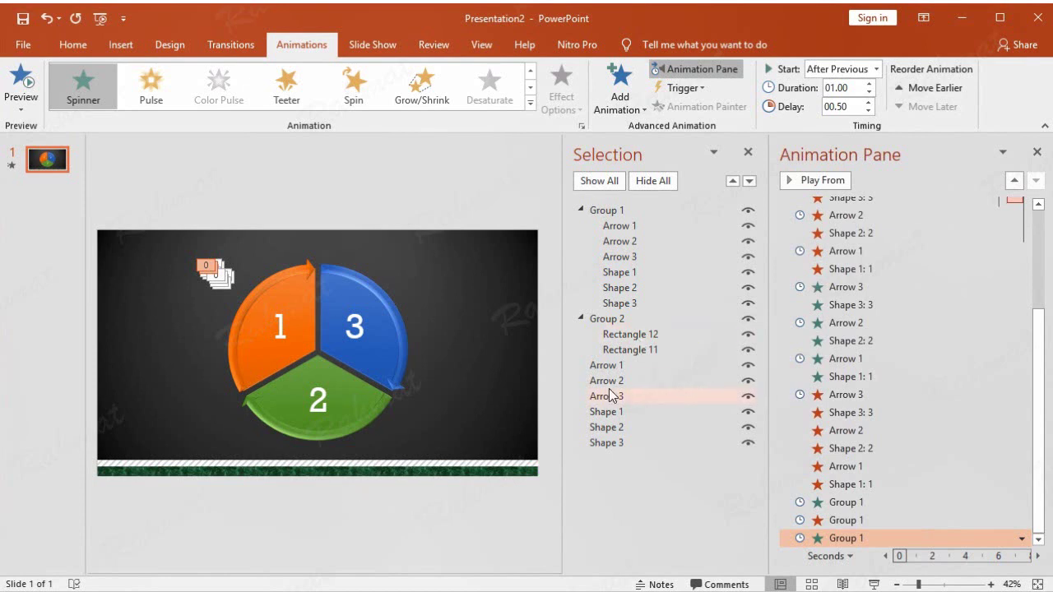
# Add a Wipe entrance to the green bottom strip (Group 2), undoing an accidental move
pyautogui.click(627, 318)
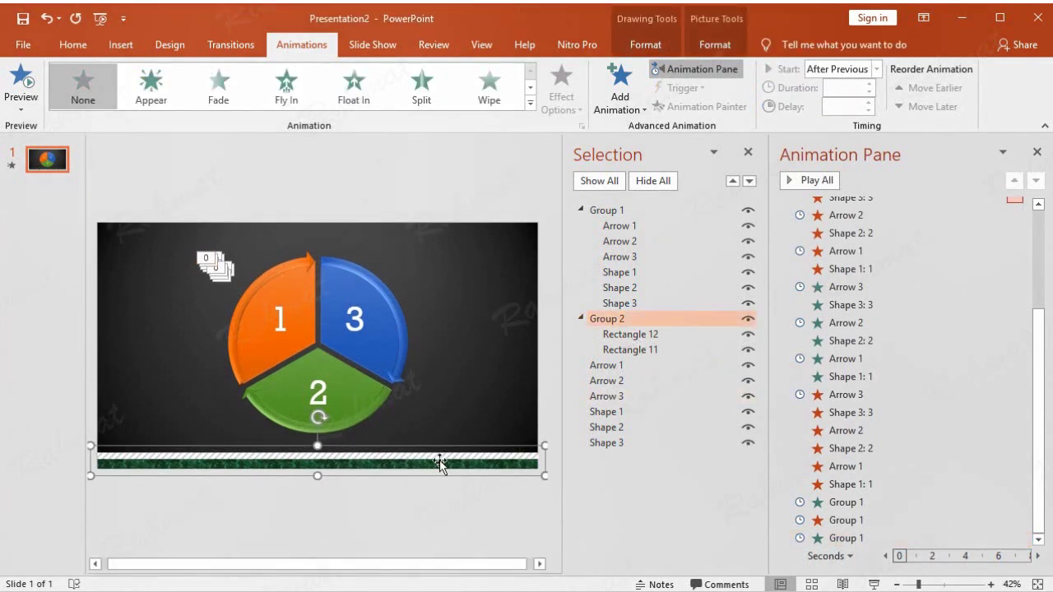
pyautogui.moveTo(440, 465); pyautogui.dragTo(438, 404)
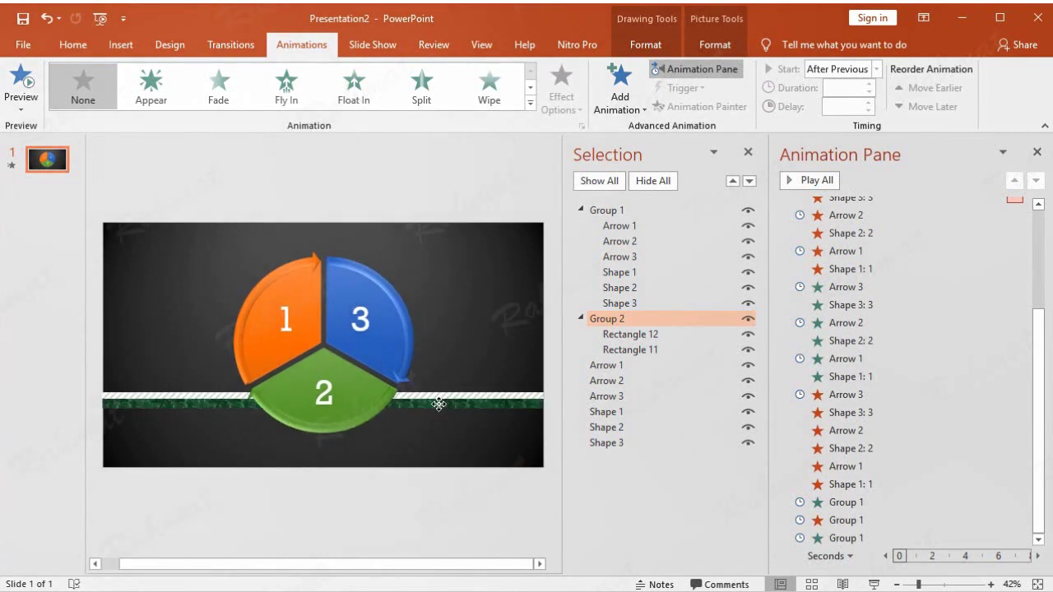
pyautogui.click(46, 23)
pyautogui.click(45, 24)
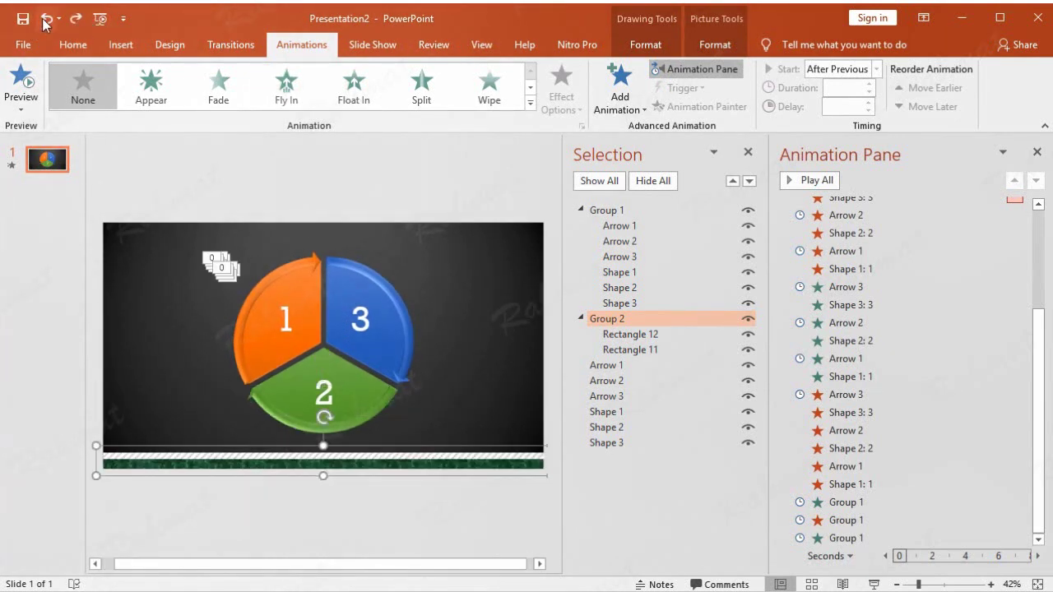
pyautogui.click(621, 97)
pyautogui.click(638, 529)
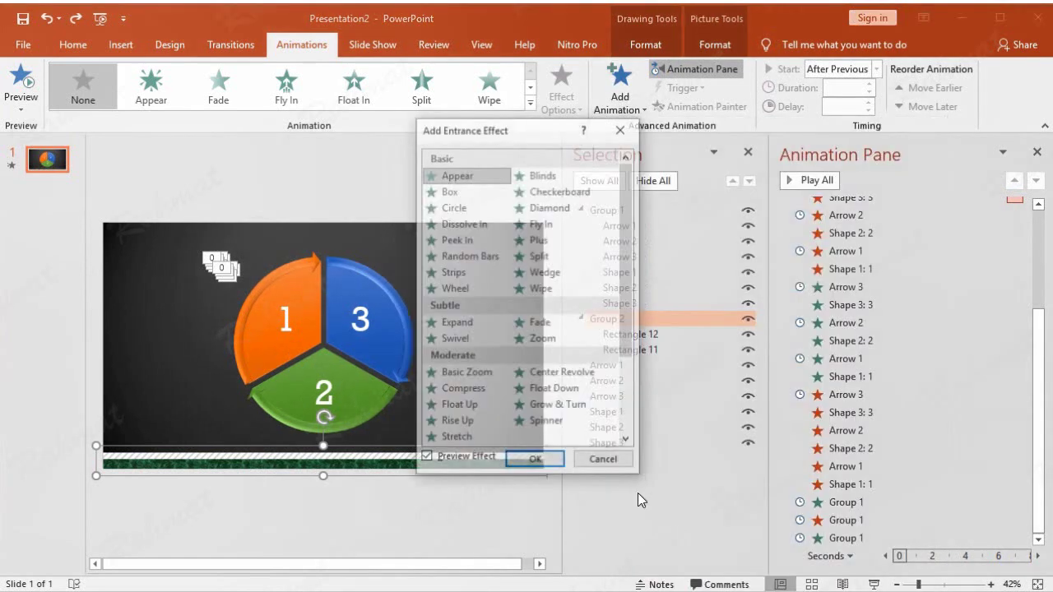
pyautogui.click(538, 289)
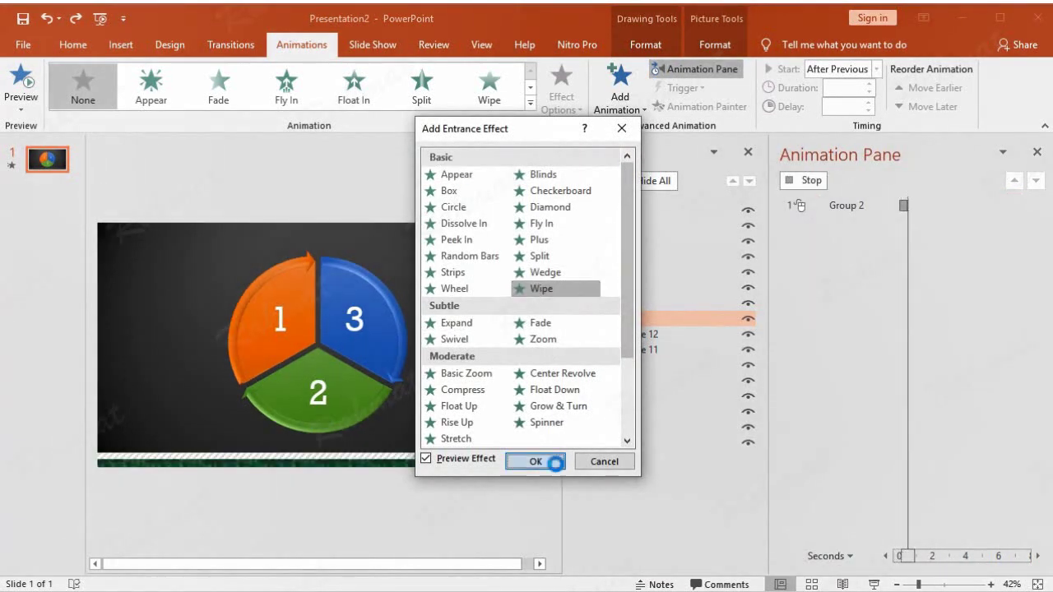
pyautogui.click(535, 462)
# Set the Wipe to After Previous, 0.5 s delay, 2 s duration, direction From Left
pyautogui.click(1020, 539)
pyautogui.click(954, 485)
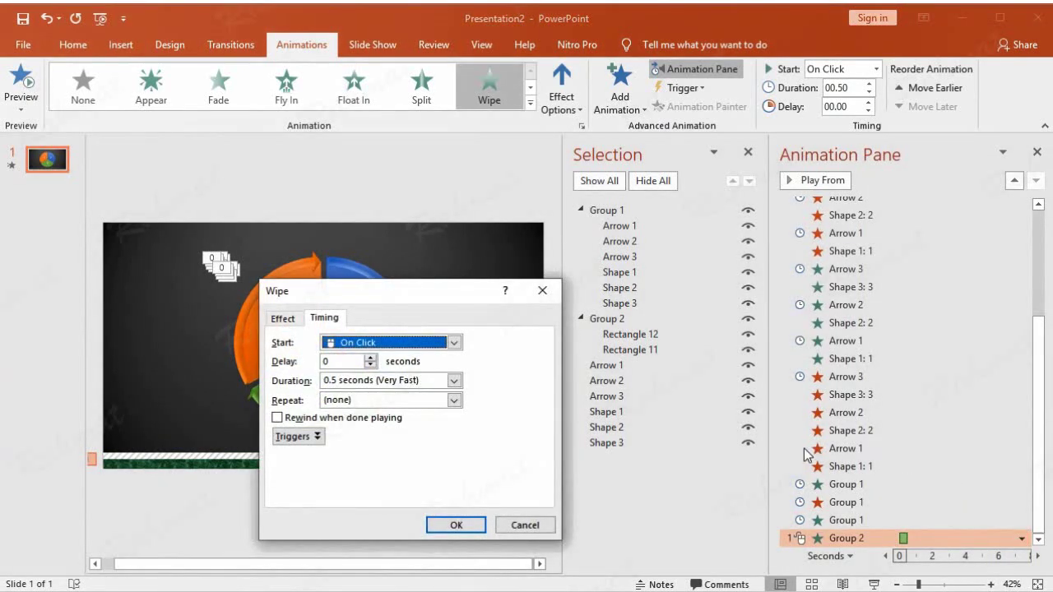
pyautogui.click(454, 343)
pyautogui.click(379, 388)
pyautogui.click(371, 359)
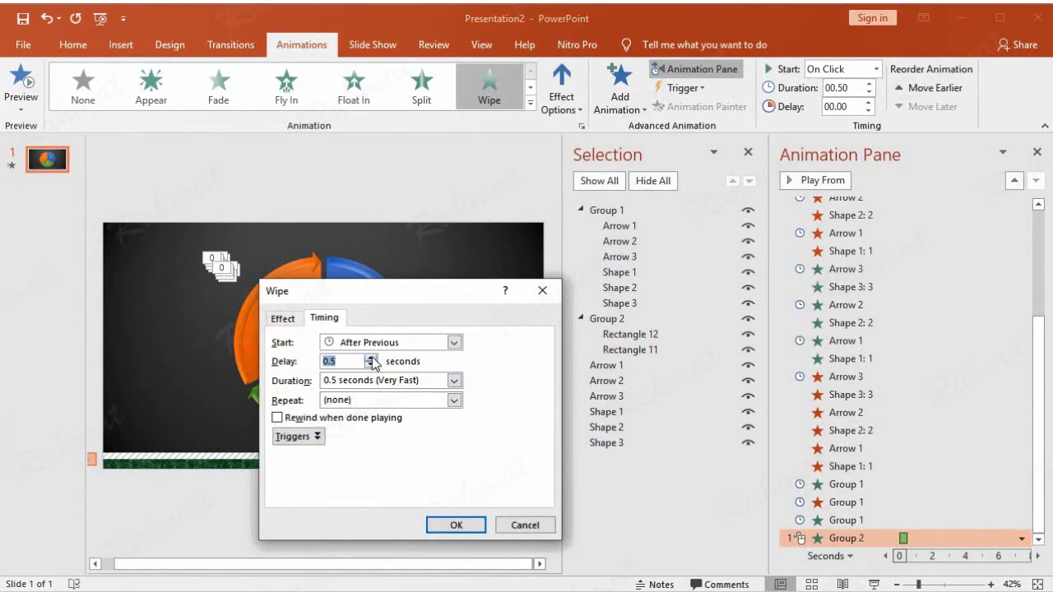
pyautogui.click(454, 381)
pyautogui.click(417, 427)
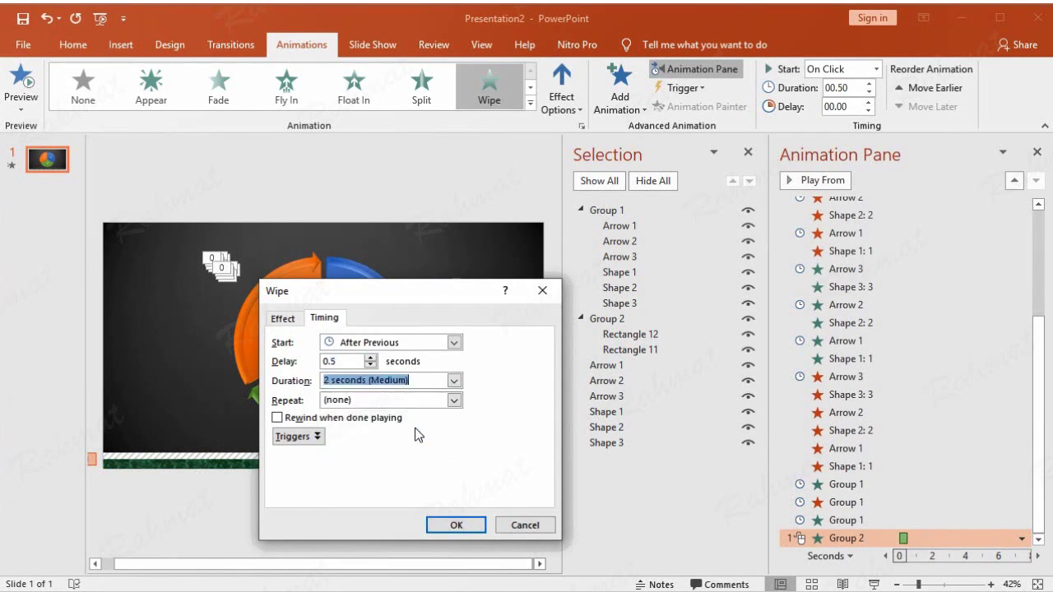
pyautogui.click(284, 318)
pyautogui.click(401, 371)
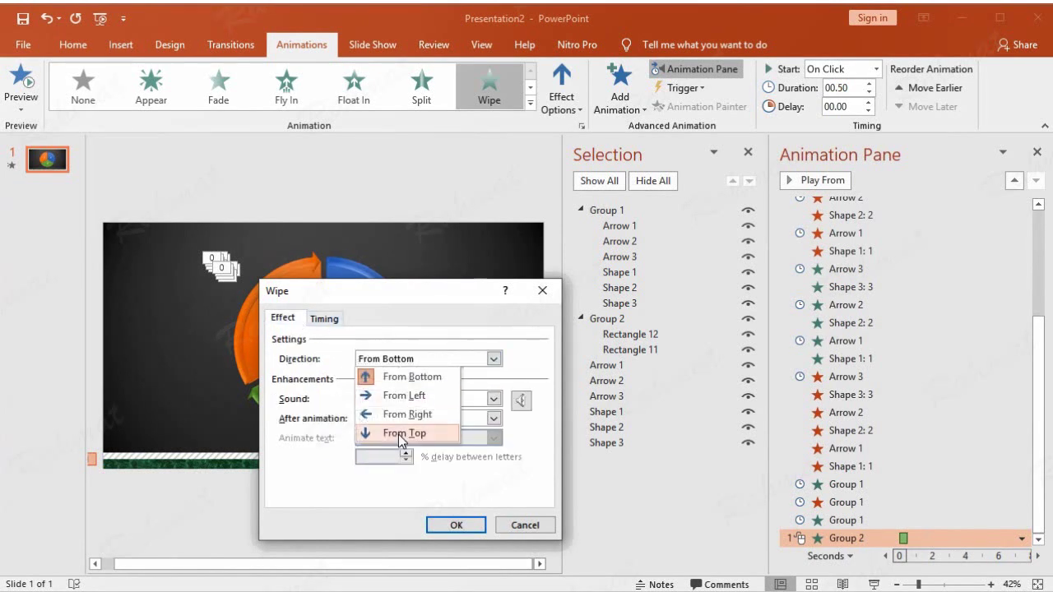
pyautogui.click(403, 395)
pyautogui.click(456, 527)
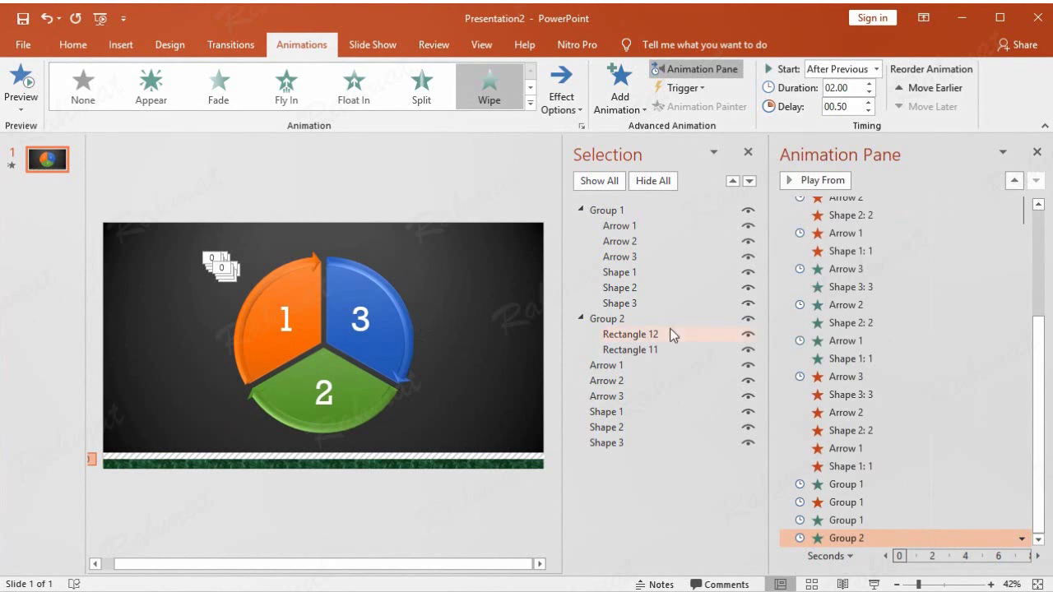
# Add a Bounce Right motion path to the circle diagram (Group 1)
pyautogui.click(627, 209)
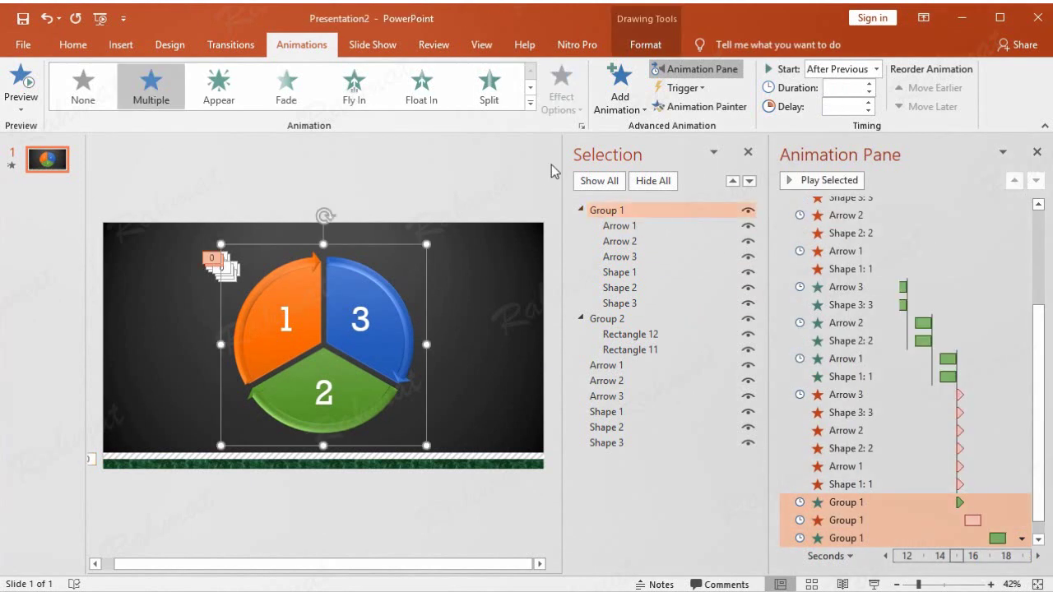
pyautogui.click(623, 110)
pyautogui.click(683, 588)
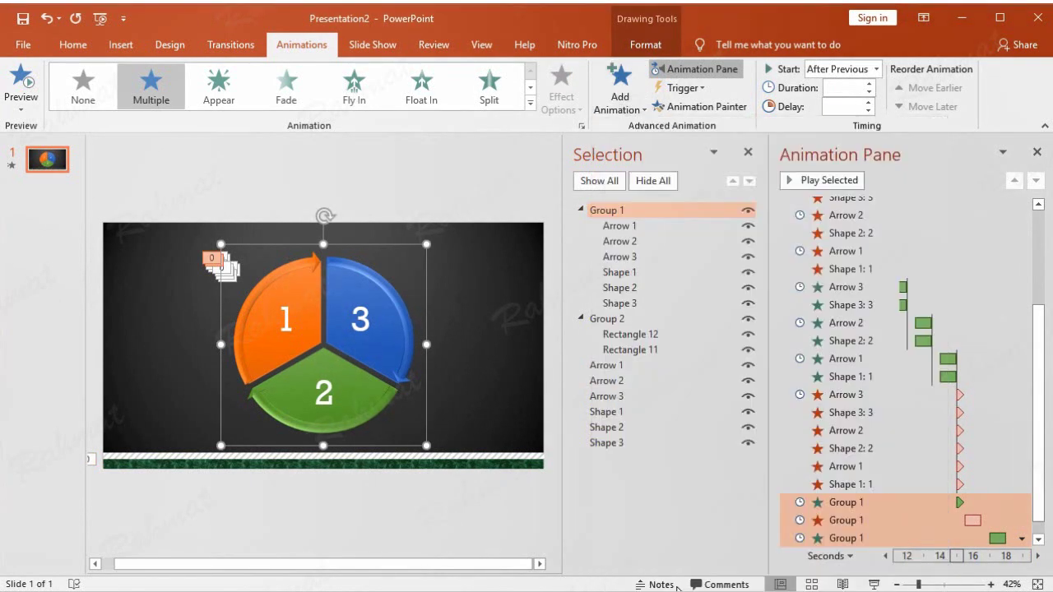
pyautogui.click(585, 375)
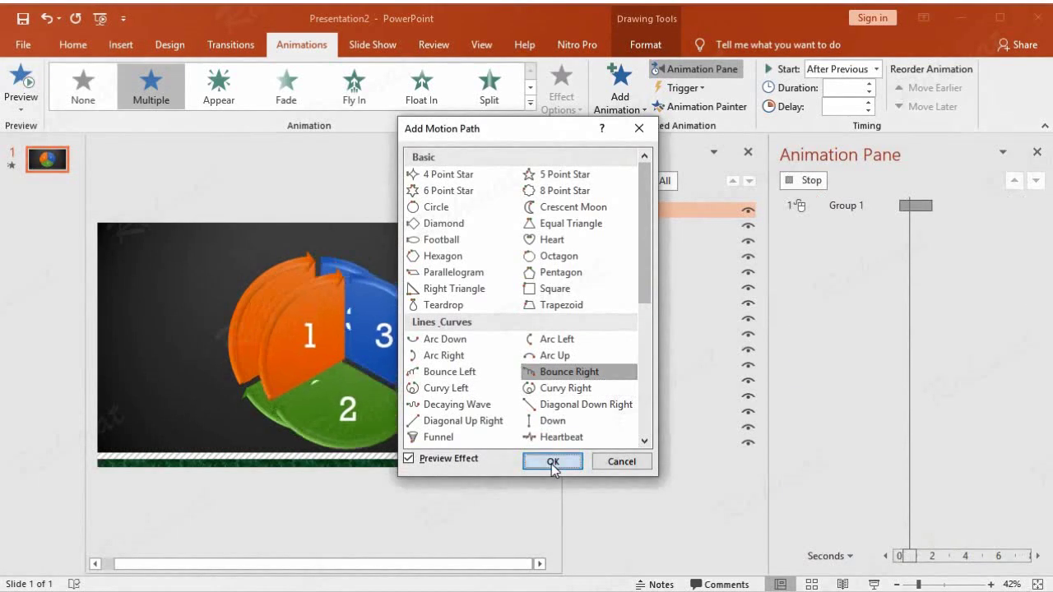
pyautogui.click(553, 461)
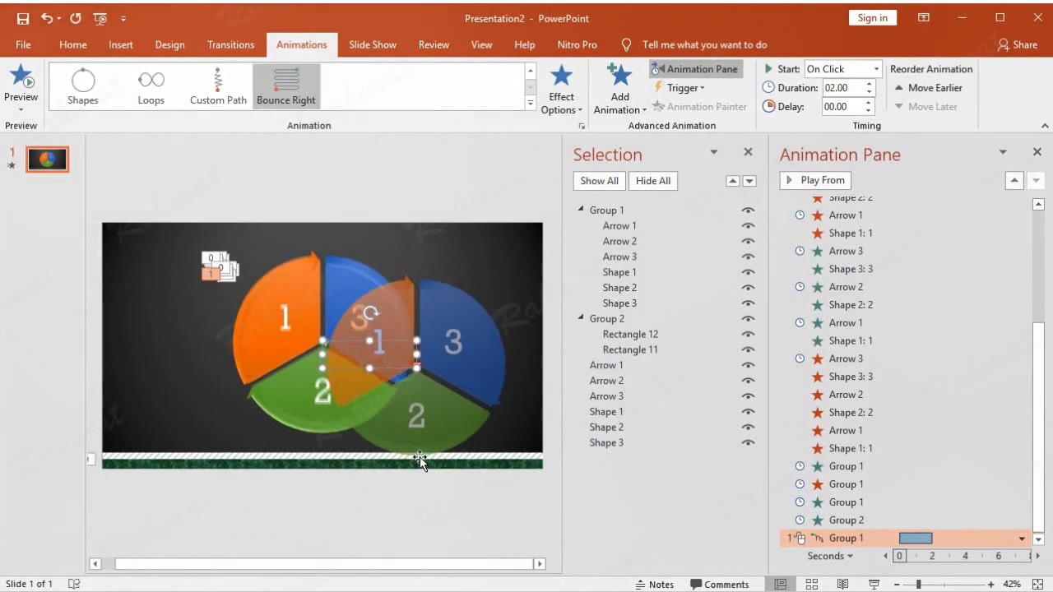
# Set the Bounce Right path to start After Previous with a 0.5-second delay
pyautogui.click(1022, 539)
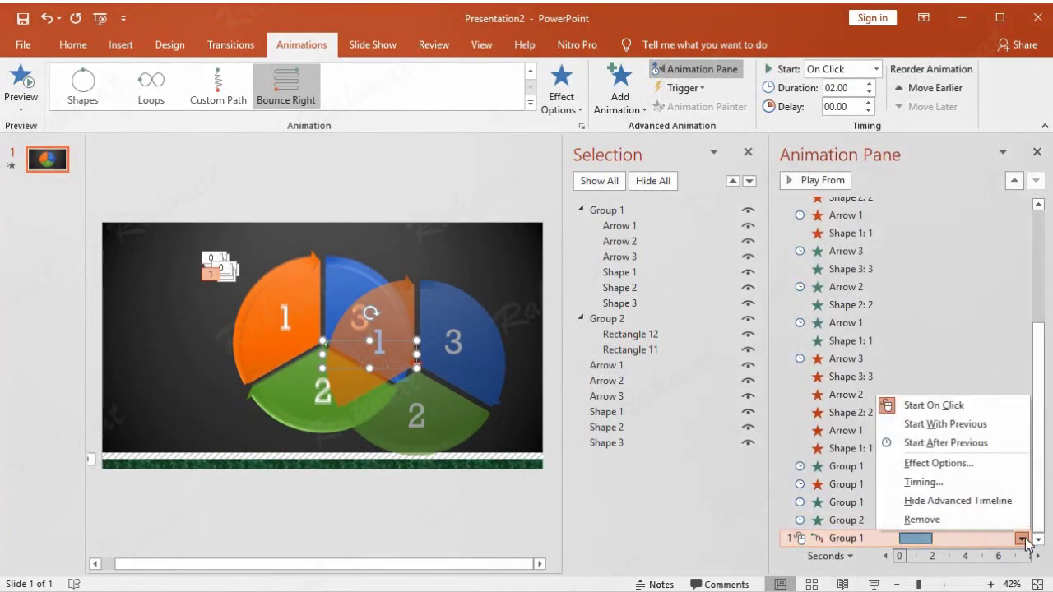
pyautogui.click(937, 485)
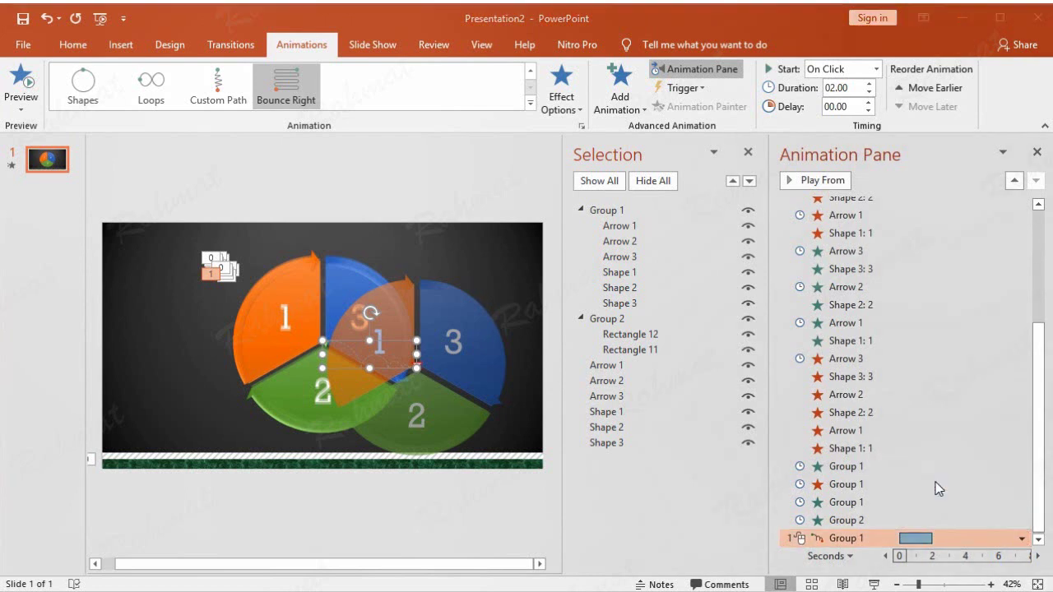
pyautogui.click(405, 312)
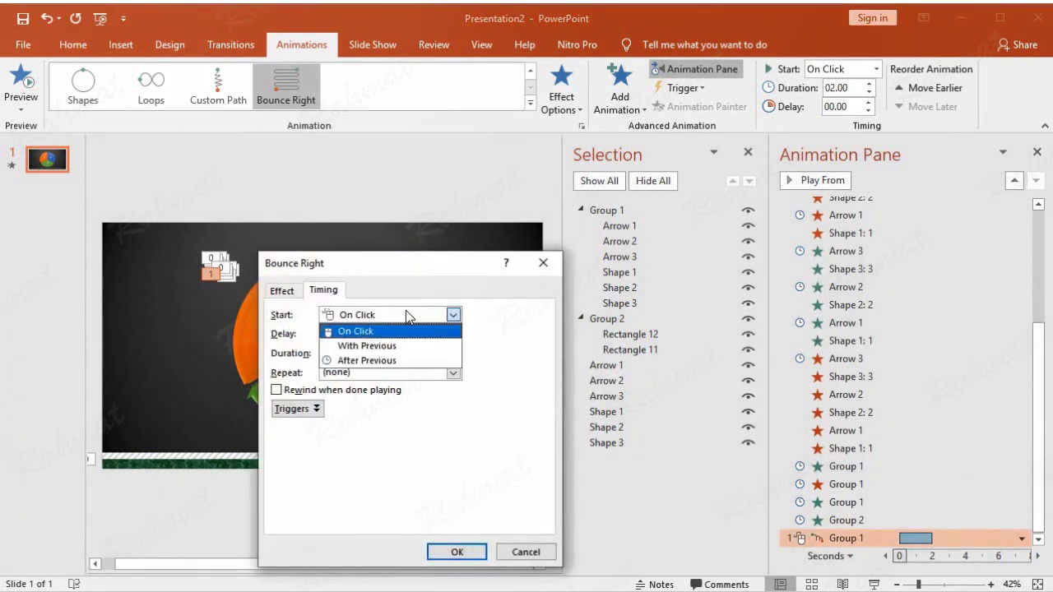
pyautogui.click(392, 362)
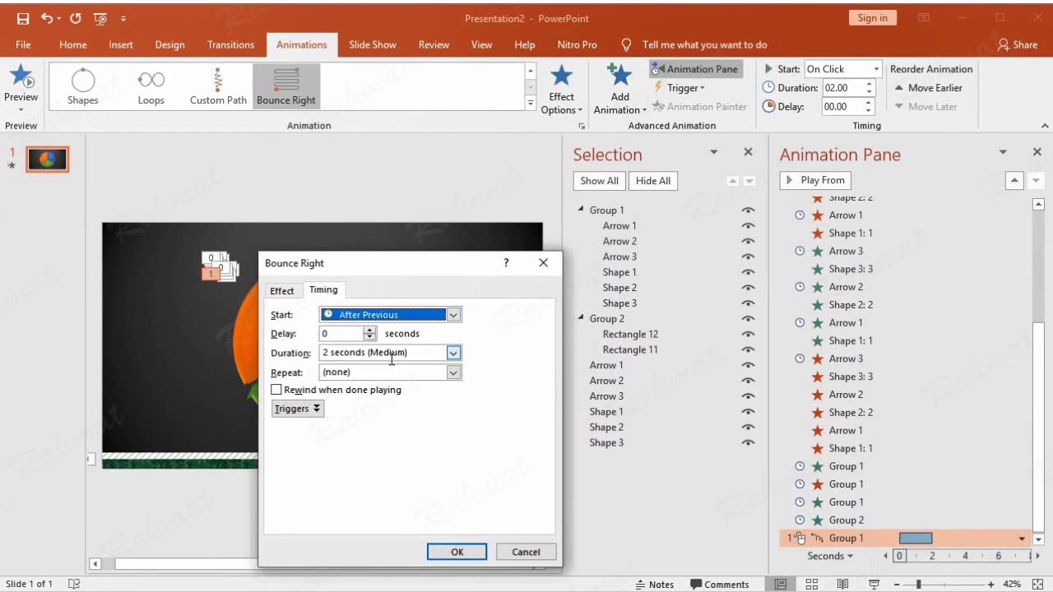
pyautogui.click(371, 329)
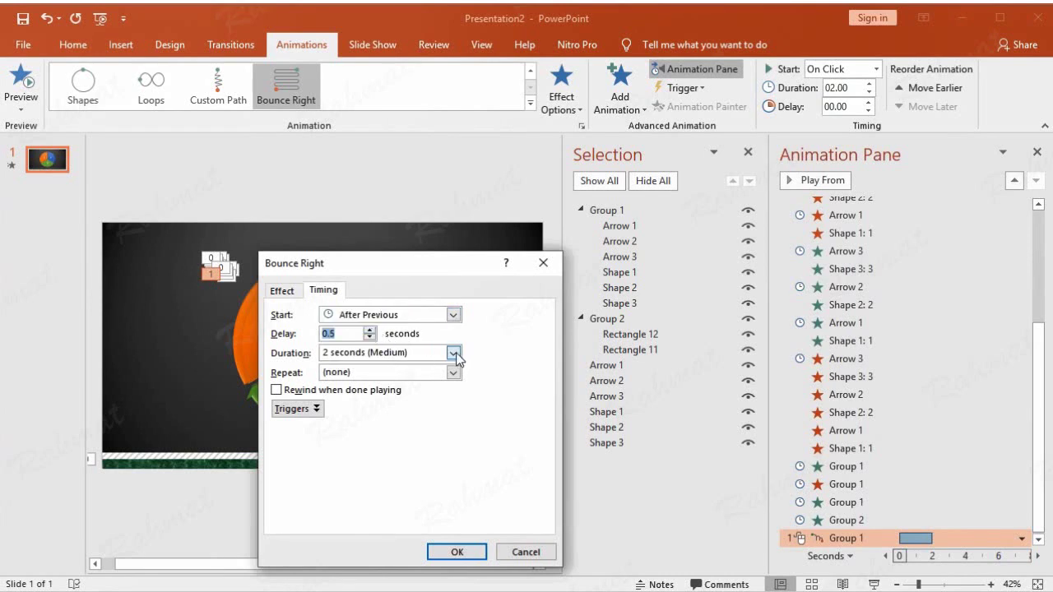
pyautogui.click(282, 291)
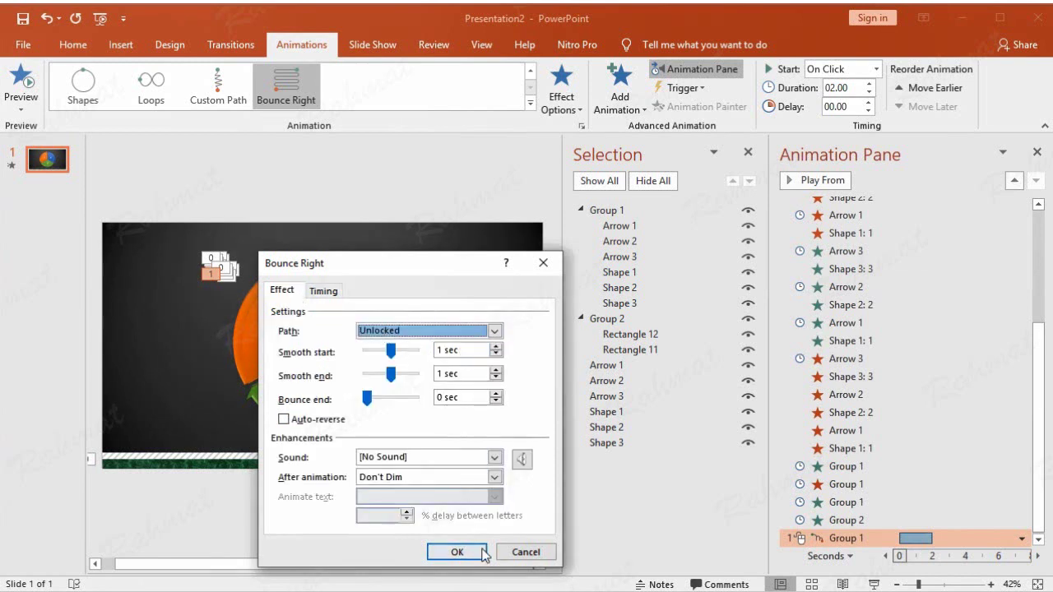
pyautogui.click(475, 552)
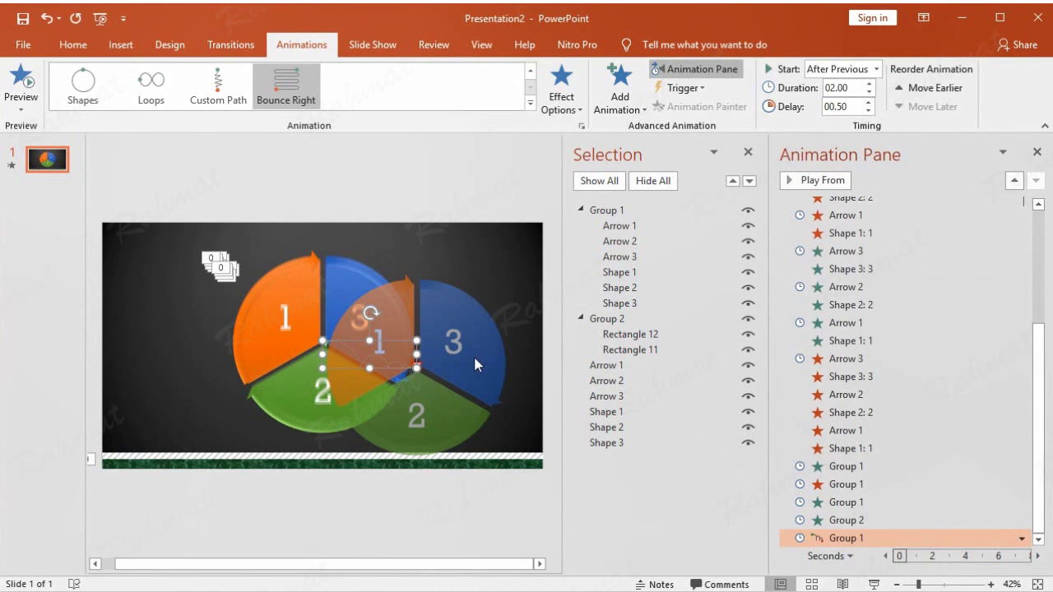
# Add a straight Right motion path to the circle diagram
pyautogui.click(628, 209)
pyautogui.click(632, 112)
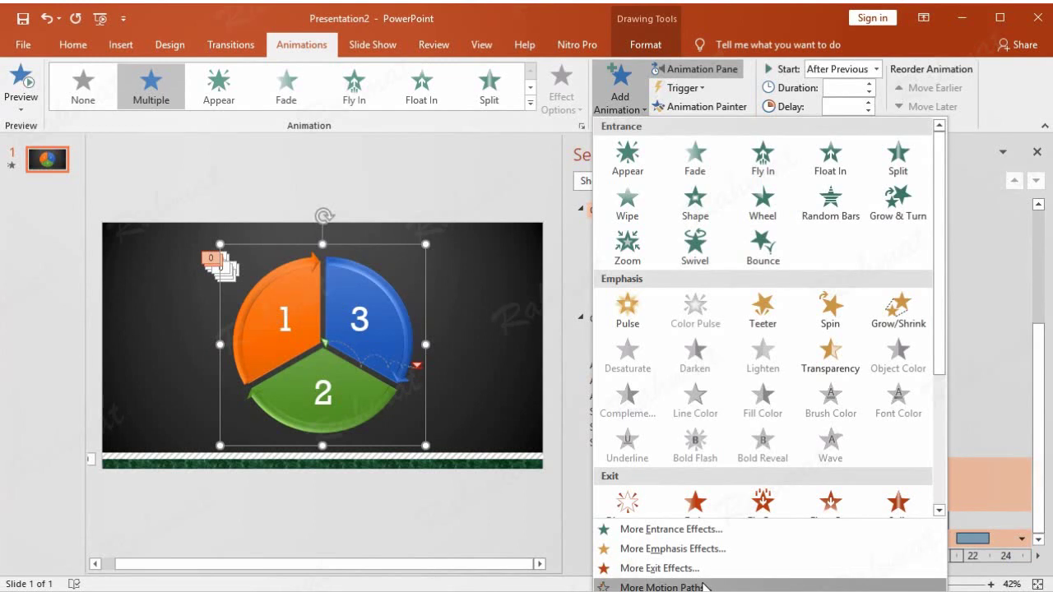
pyautogui.click(698, 587)
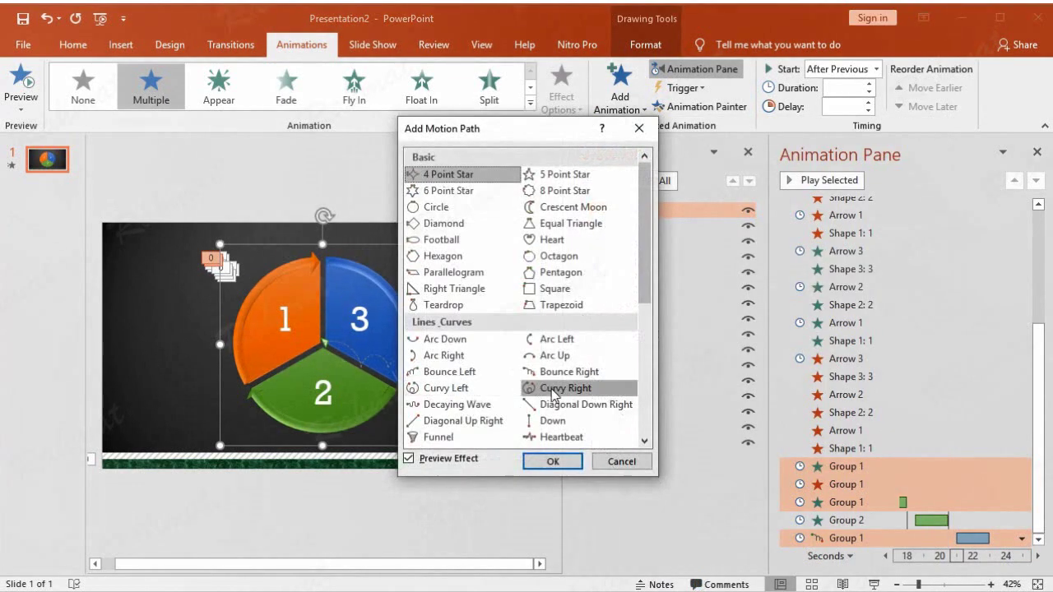
pyautogui.scroll(-1, 563, 411)
pyautogui.click(562, 407)
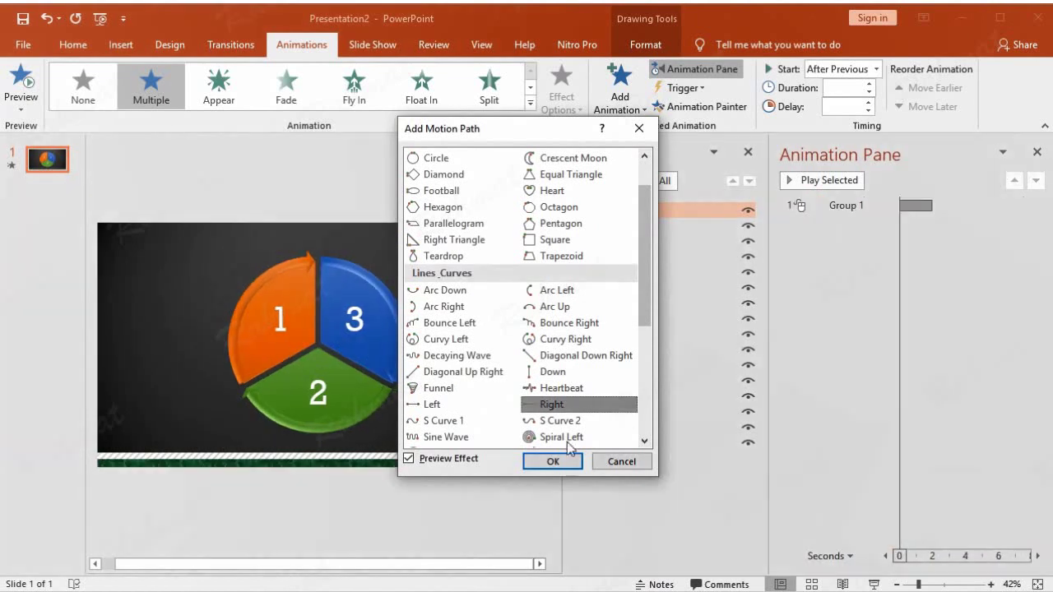
pyautogui.click(568, 462)
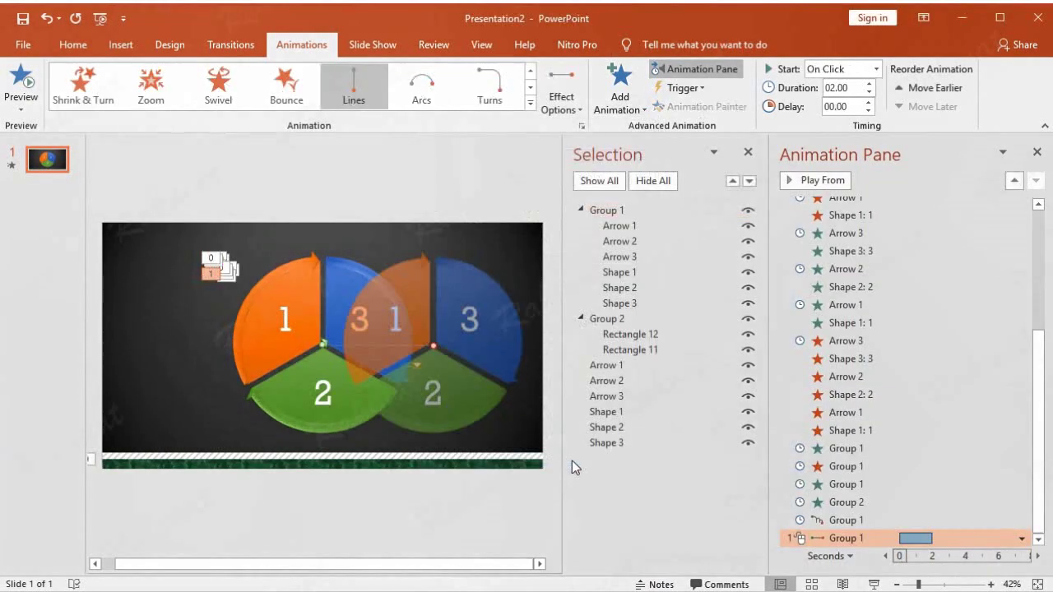
# Undo an accidental diagram move and drag the Right path's end point farther right
pyautogui.click(400, 344)
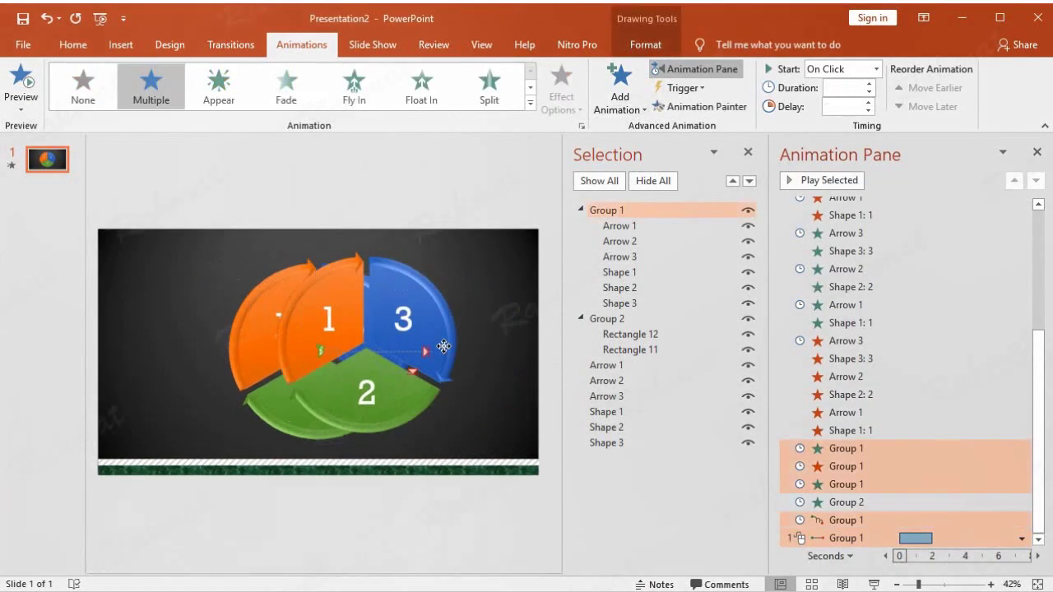
pyautogui.click(45, 18)
pyautogui.click(848, 538)
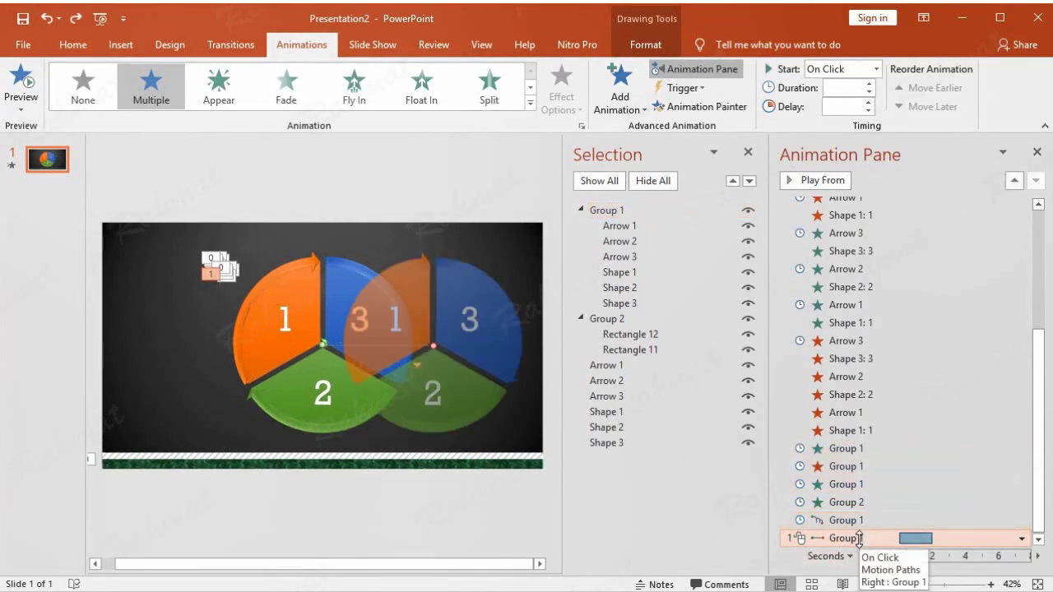
pyautogui.click(427, 345)
pyautogui.moveTo(428, 344)
pyautogui.mouseDown()
pyautogui.moveTo(504, 359)
pyautogui.moveTo(516, 371)
pyautogui.moveTo(509, 380)
pyautogui.mouseUp()
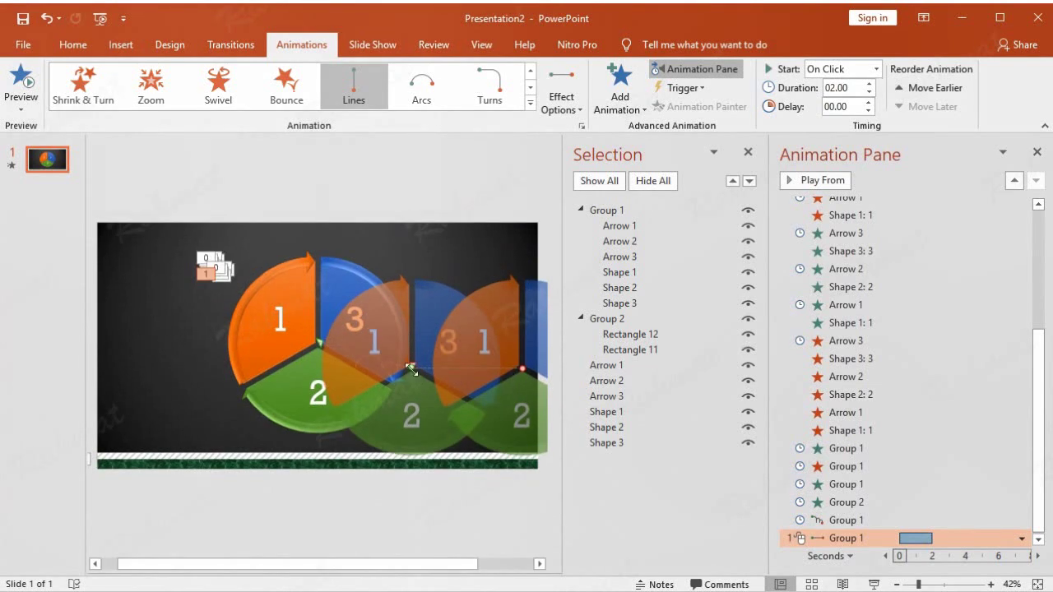
# Set the Right motion path to start After Previous with a 0.5-second delay
pyautogui.click(1022, 540)
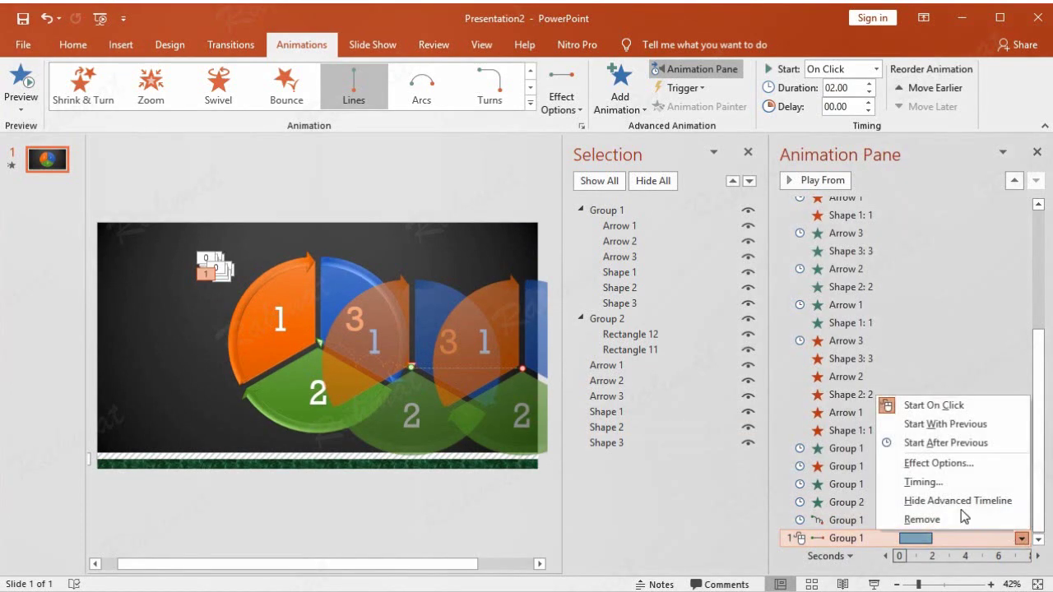
pyautogui.click(965, 488)
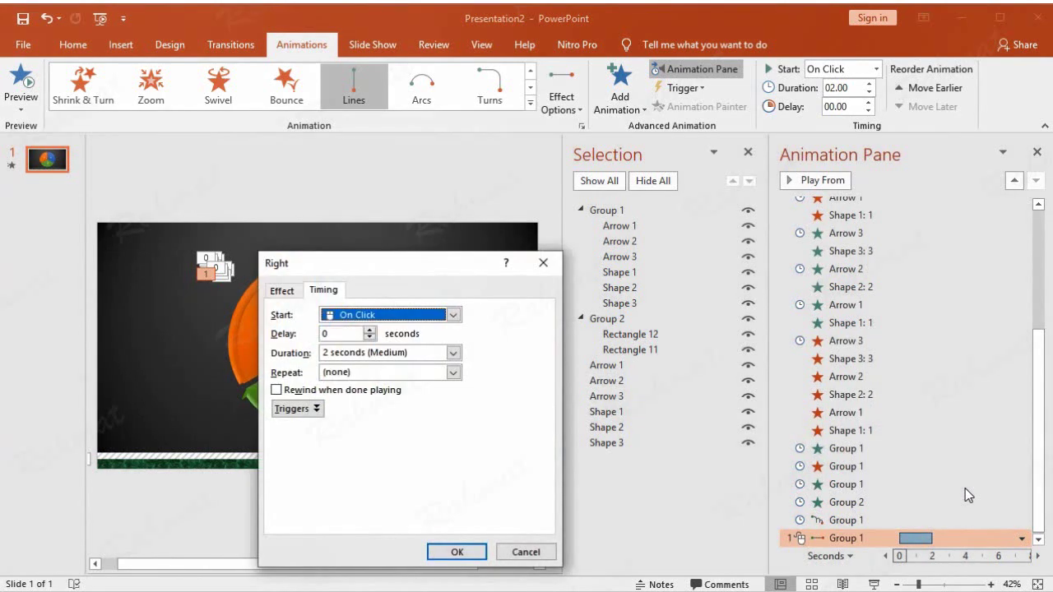
pyautogui.click(372, 315)
pyautogui.click(370, 361)
pyautogui.click(369, 331)
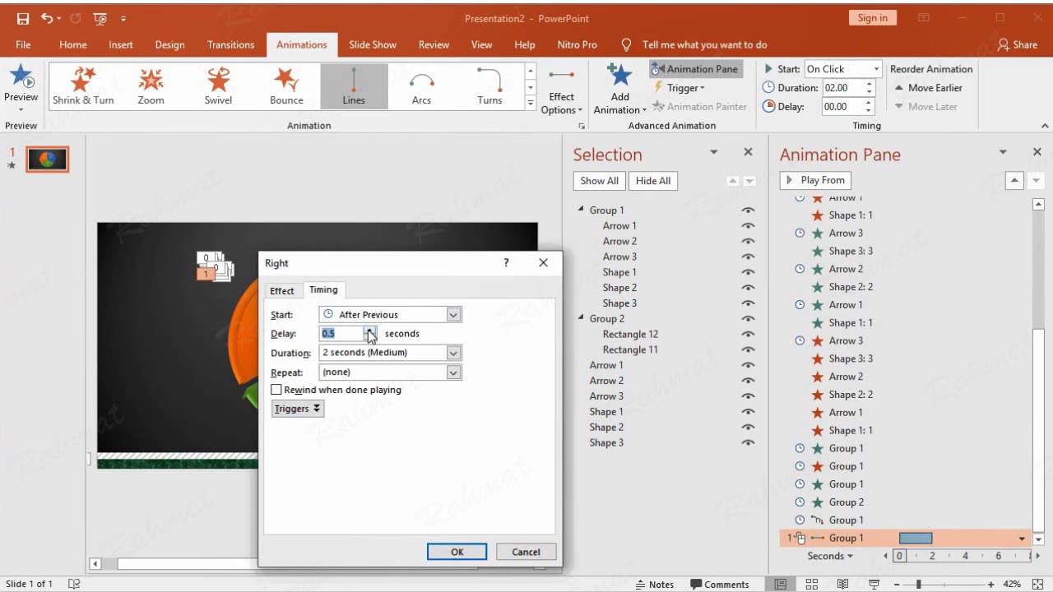
pyautogui.click(288, 295)
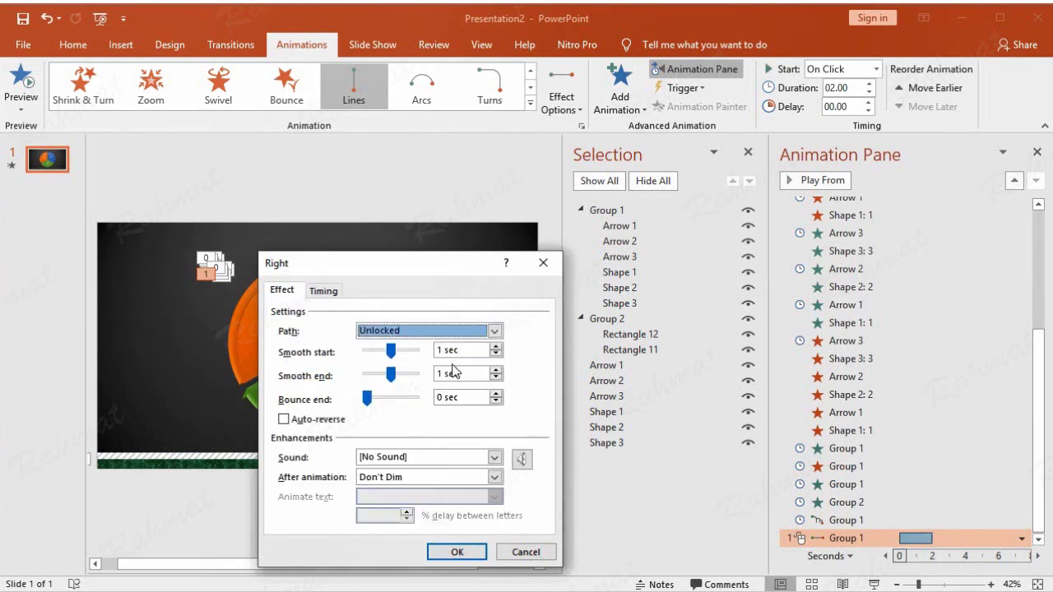
pyautogui.click(455, 553)
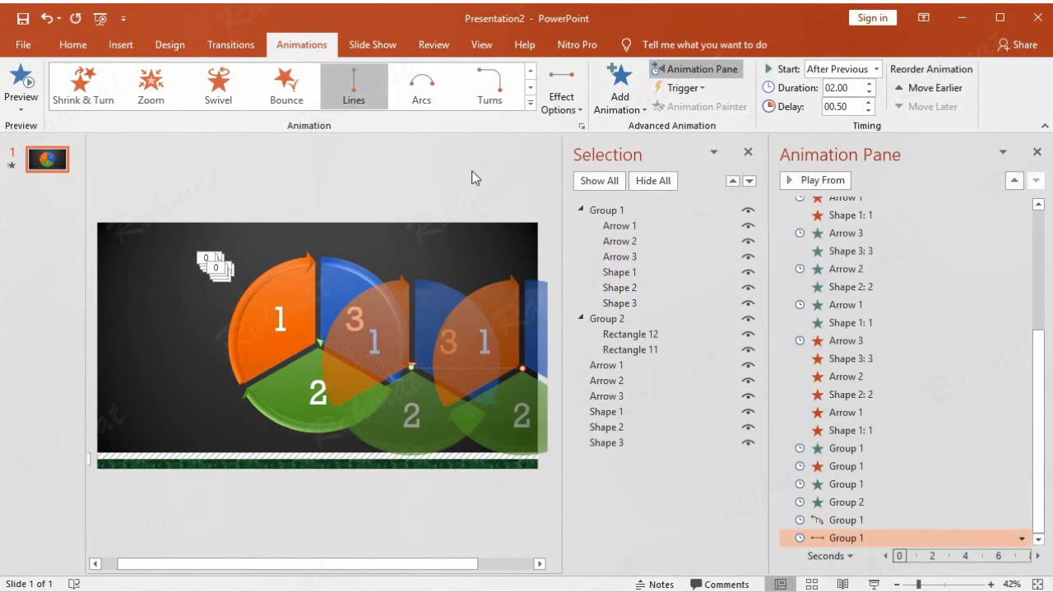
# Drag the path's end point past the slide's right edge and preview with Play From
pyautogui.click(519, 564)
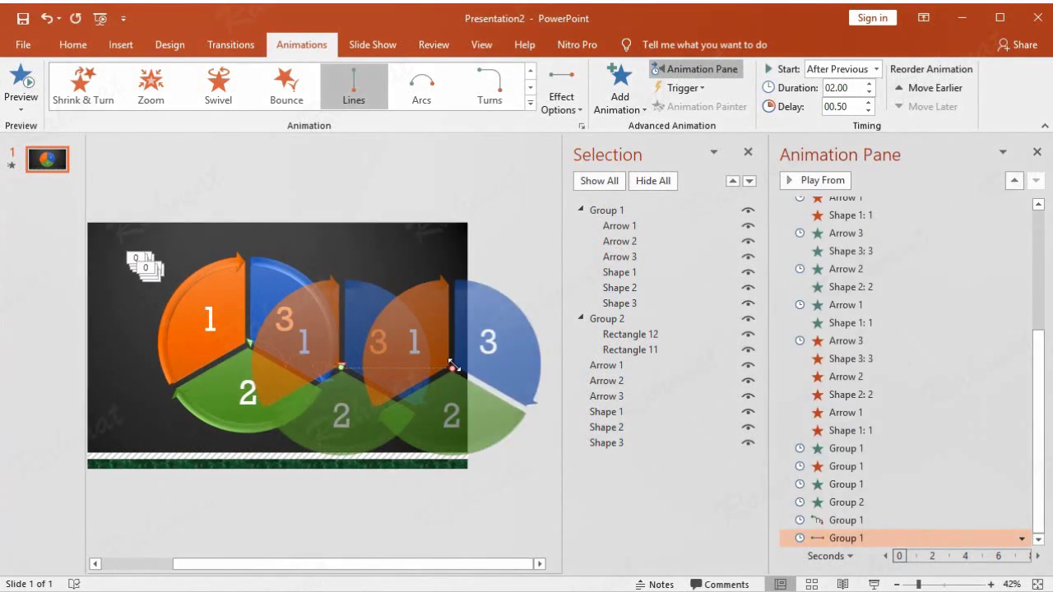
pyautogui.moveTo(452, 368); pyautogui.dragTo(569, 368)
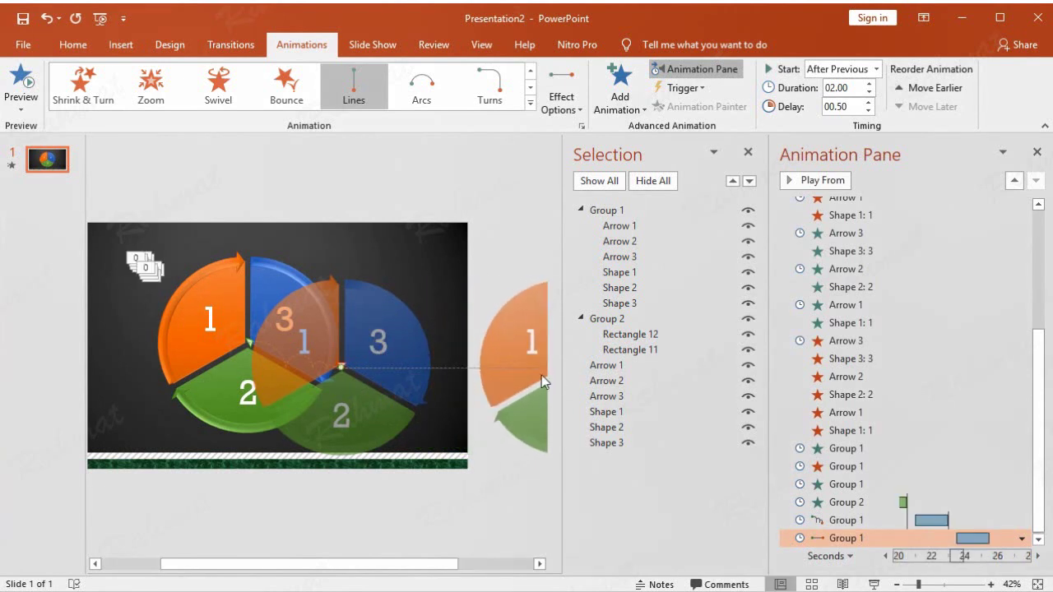
pyautogui.click(823, 183)
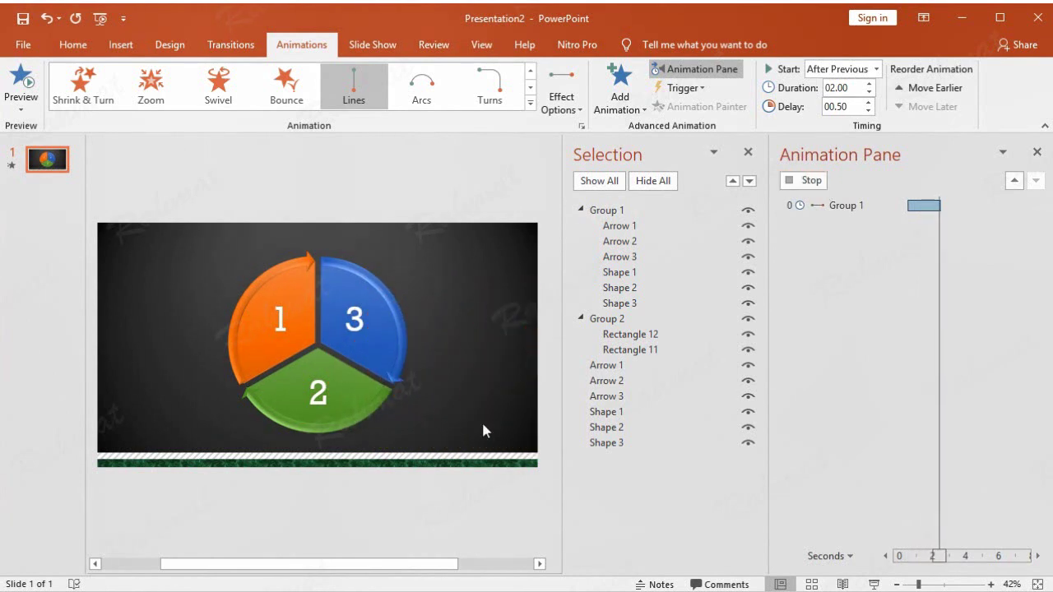
# Add a Spin emphasis effect to Group 1, the whole circular diagram
pyautogui.click(616, 212)
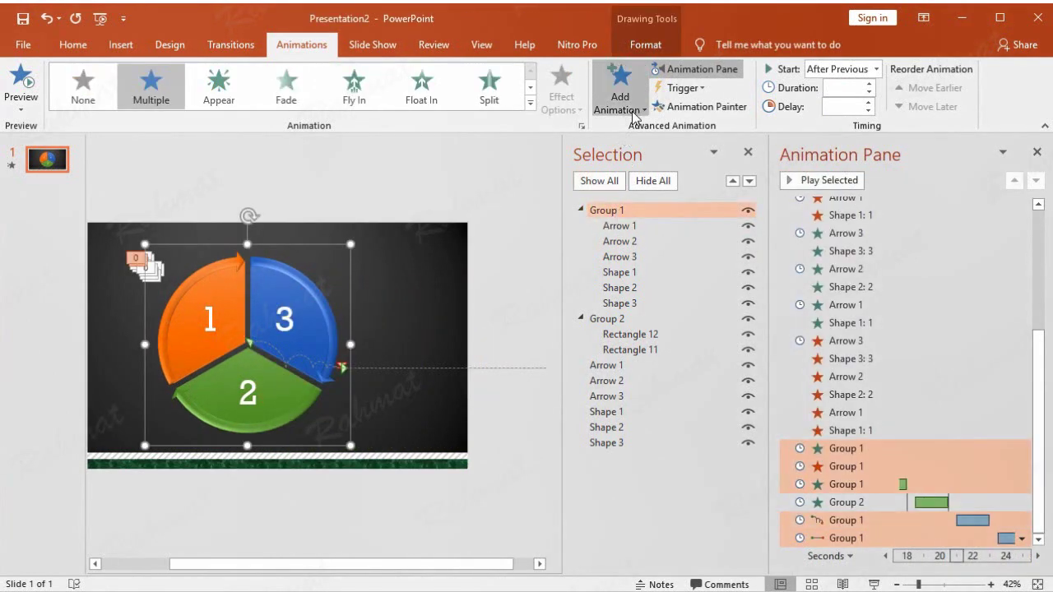
pyautogui.click(633, 114)
pyautogui.click(529, 179)
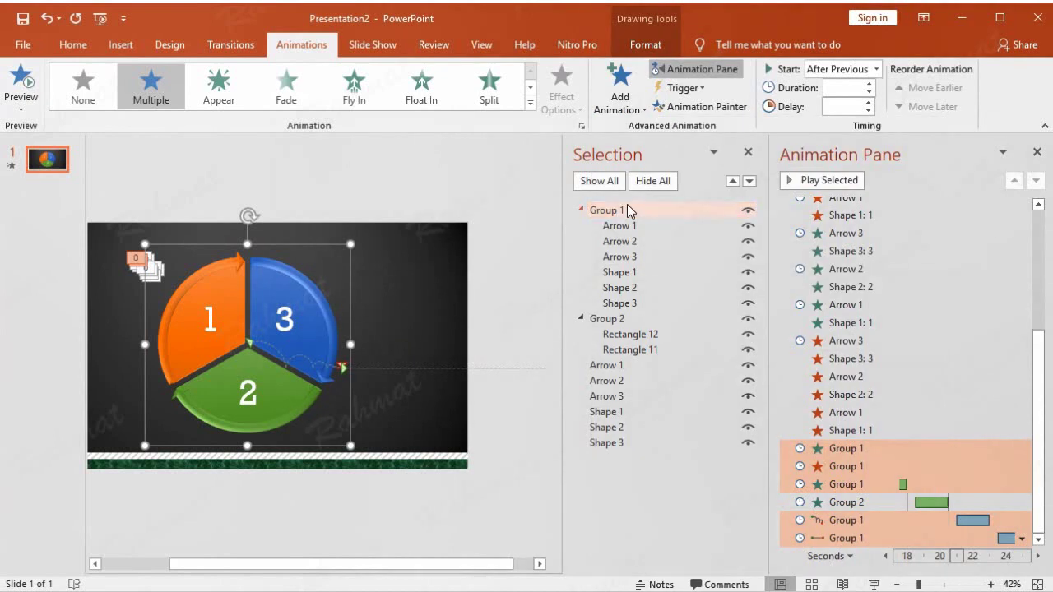
pyautogui.click(521, 189)
pyautogui.click(611, 212)
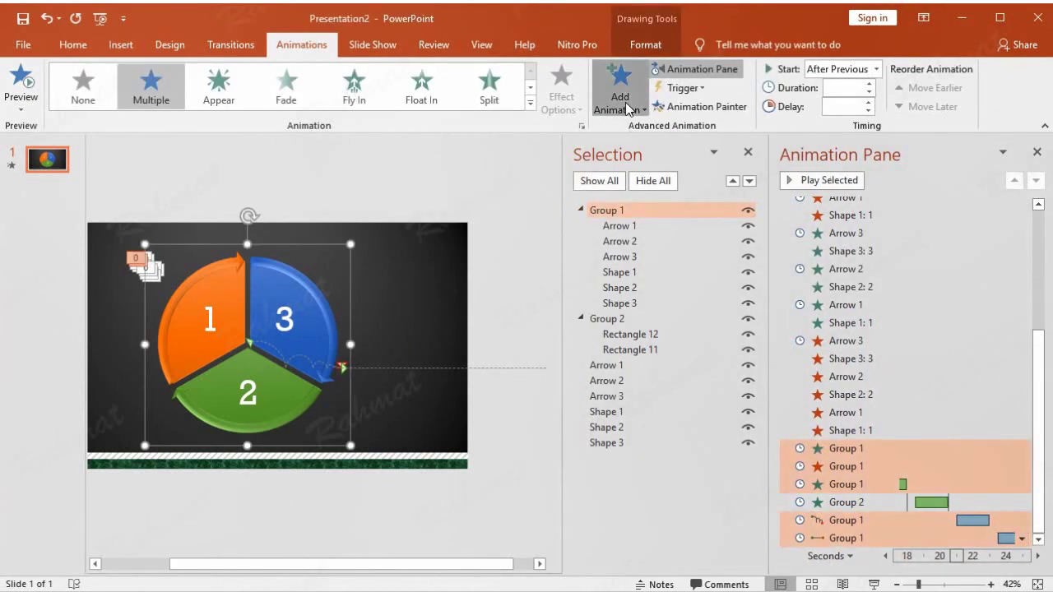
pyautogui.click(619, 99)
pyautogui.click(662, 549)
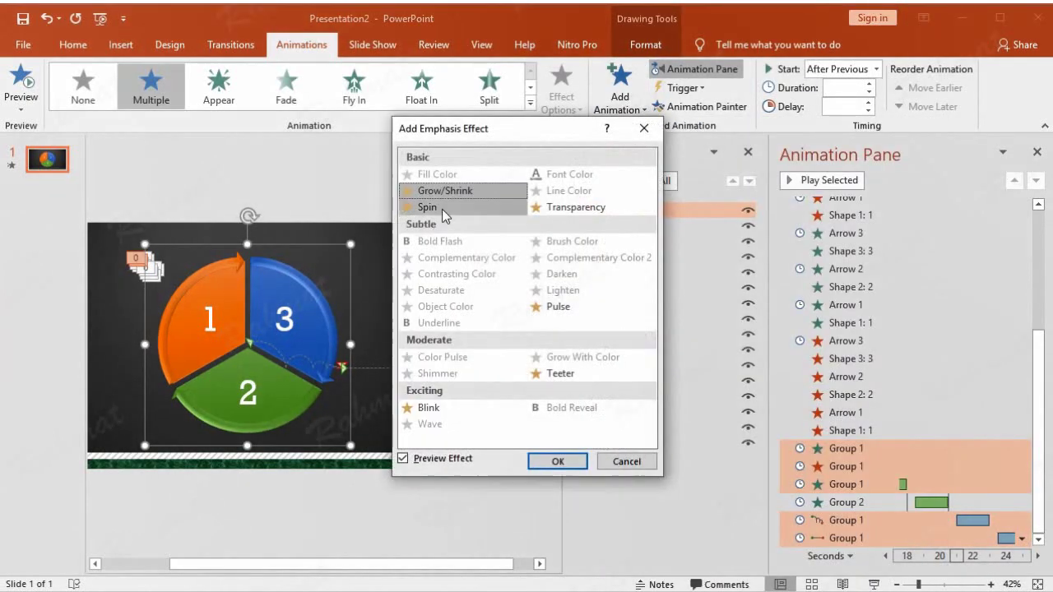
pyautogui.click(442, 208)
pyautogui.click(559, 460)
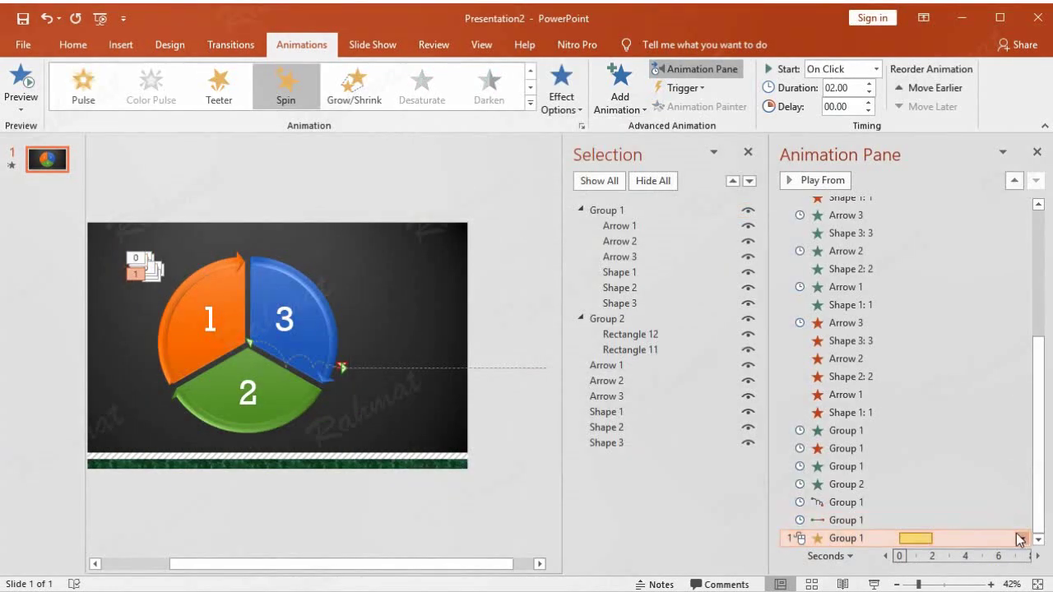
# Set the Spin to With Previous with a 0.5-second delay, then preview from the motion path
pyautogui.click(1021, 538)
pyautogui.click(920, 482)
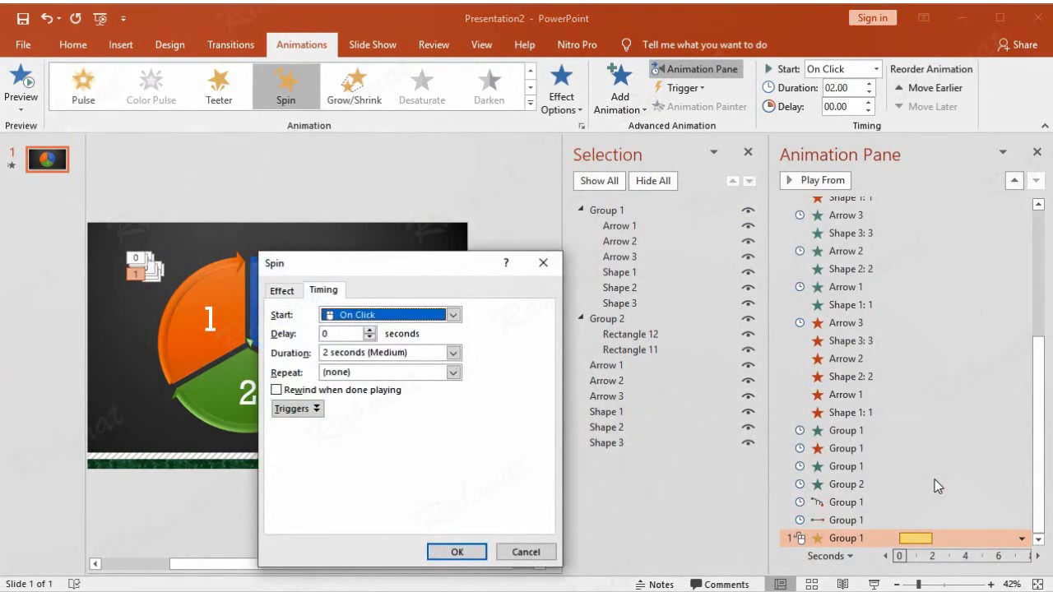
pyautogui.click(366, 316)
pyautogui.click(365, 343)
pyautogui.click(370, 330)
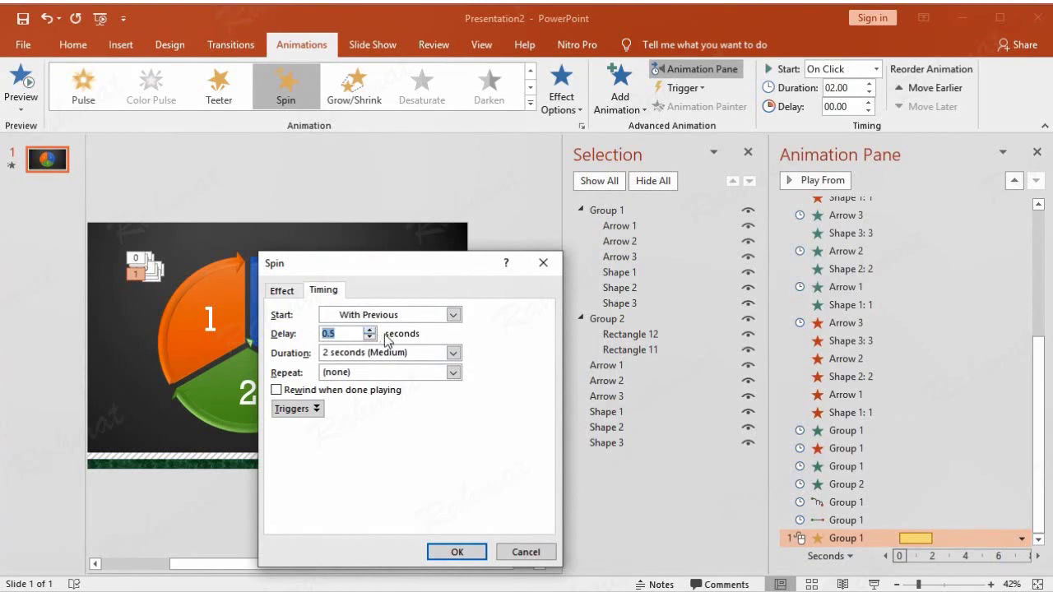
pyautogui.click(281, 290)
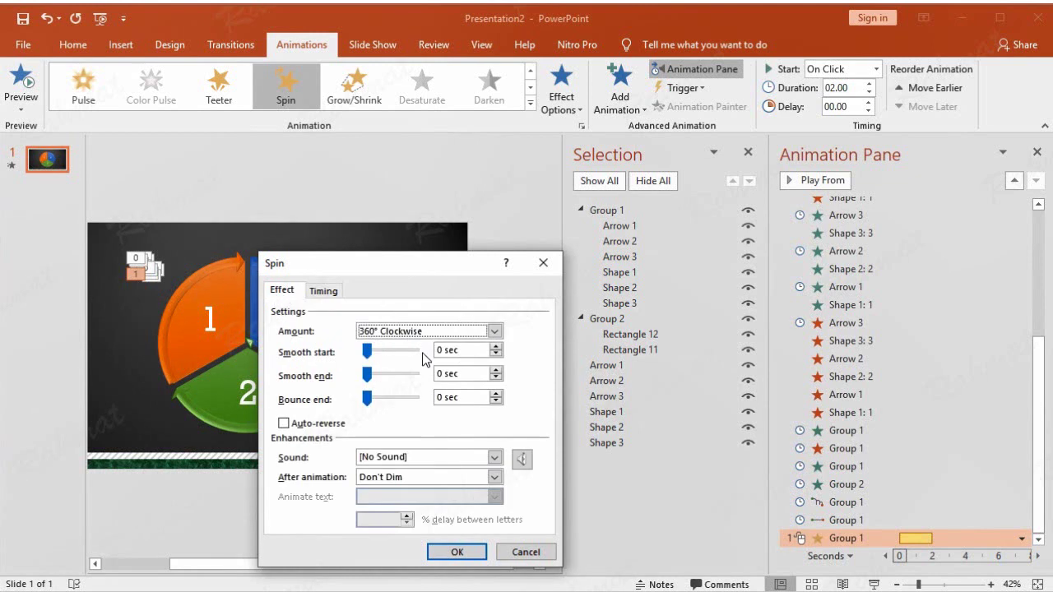
pyautogui.click(457, 552)
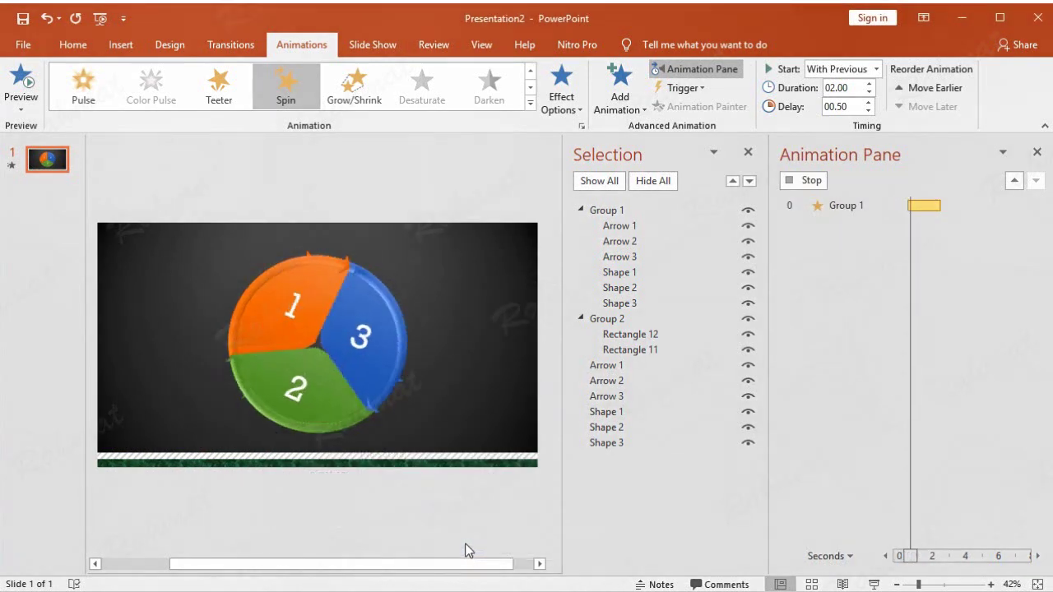
pyautogui.click(855, 503)
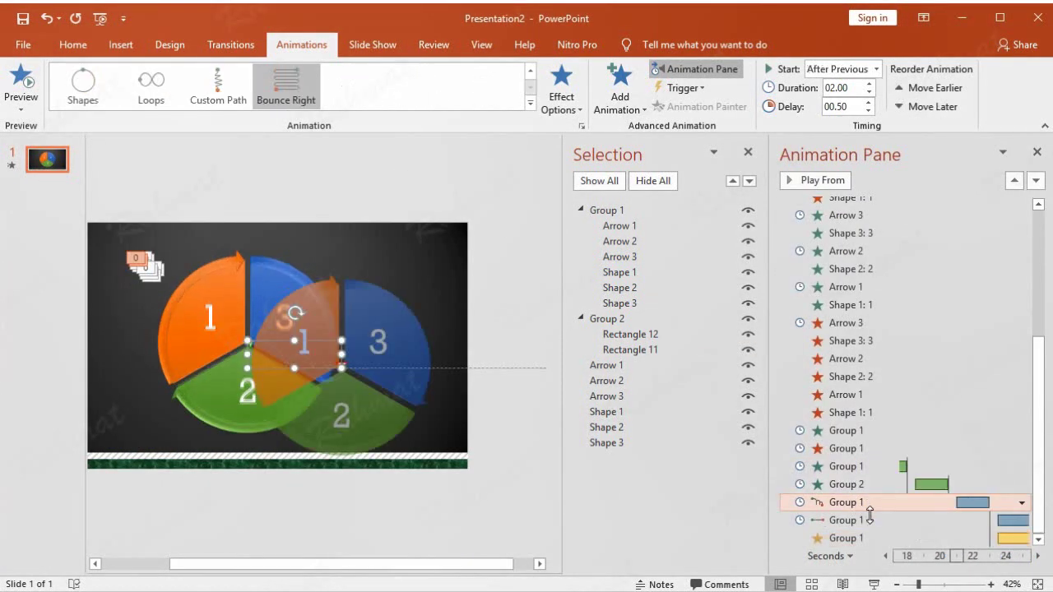
pyautogui.click(822, 183)
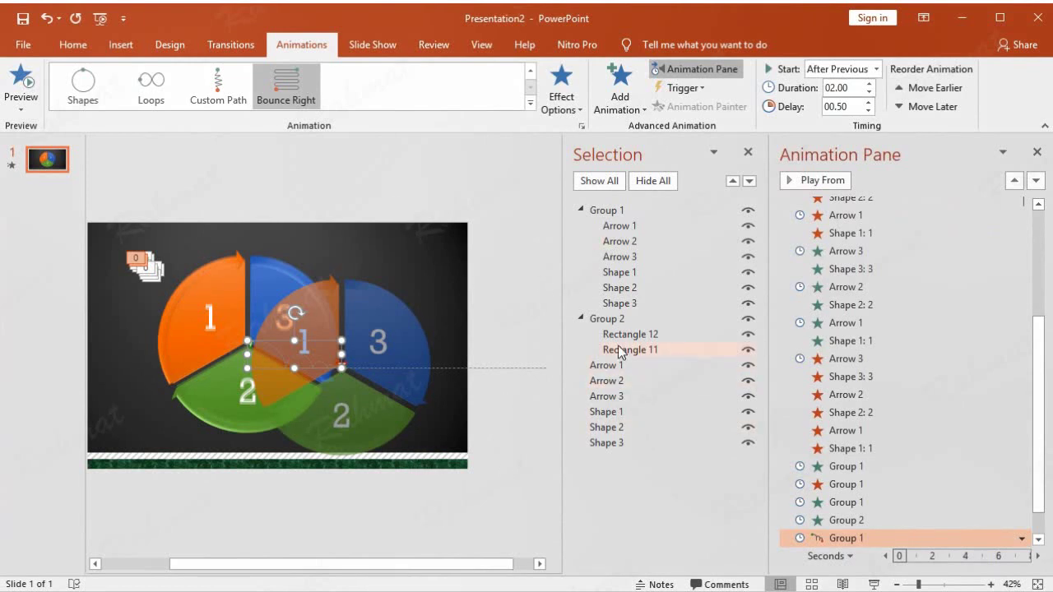
# Add a Wipe exit effect to the bottom strip, Group 2
pyautogui.click(617, 318)
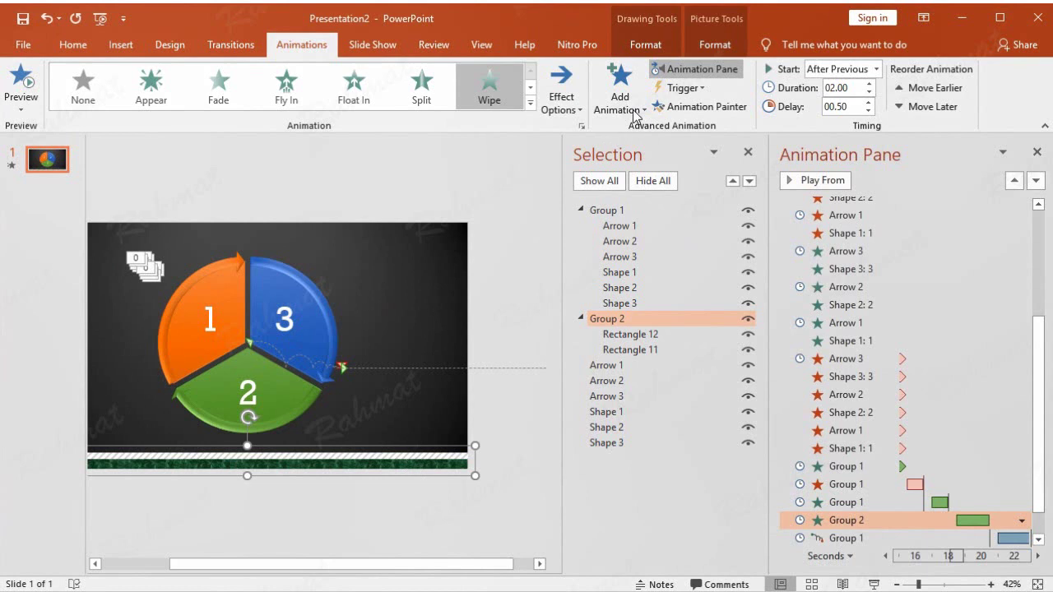
pyautogui.click(634, 108)
pyautogui.click(663, 567)
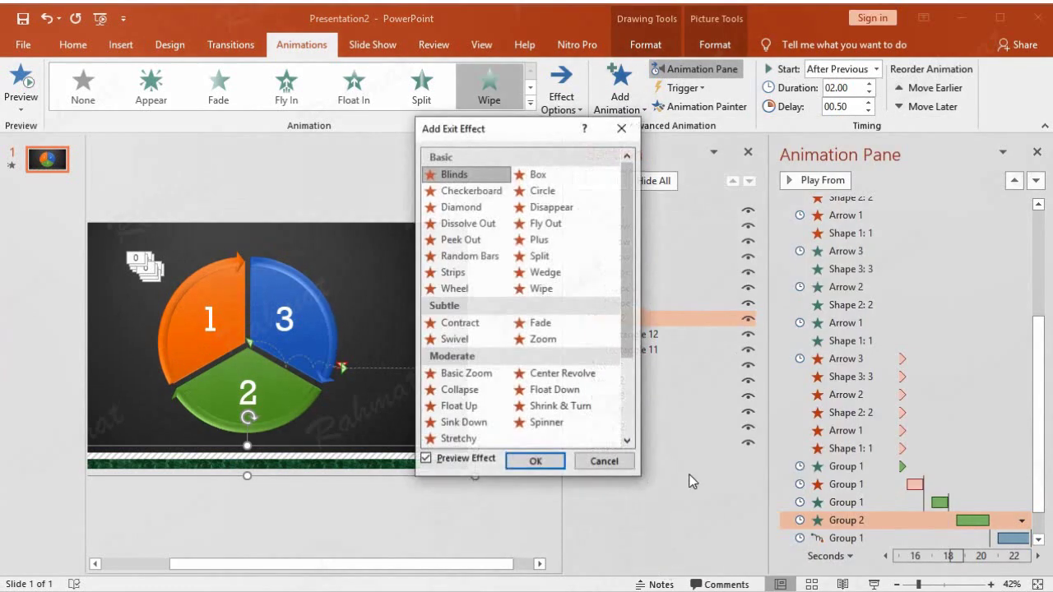
pyautogui.click(545, 289)
pyautogui.click(514, 460)
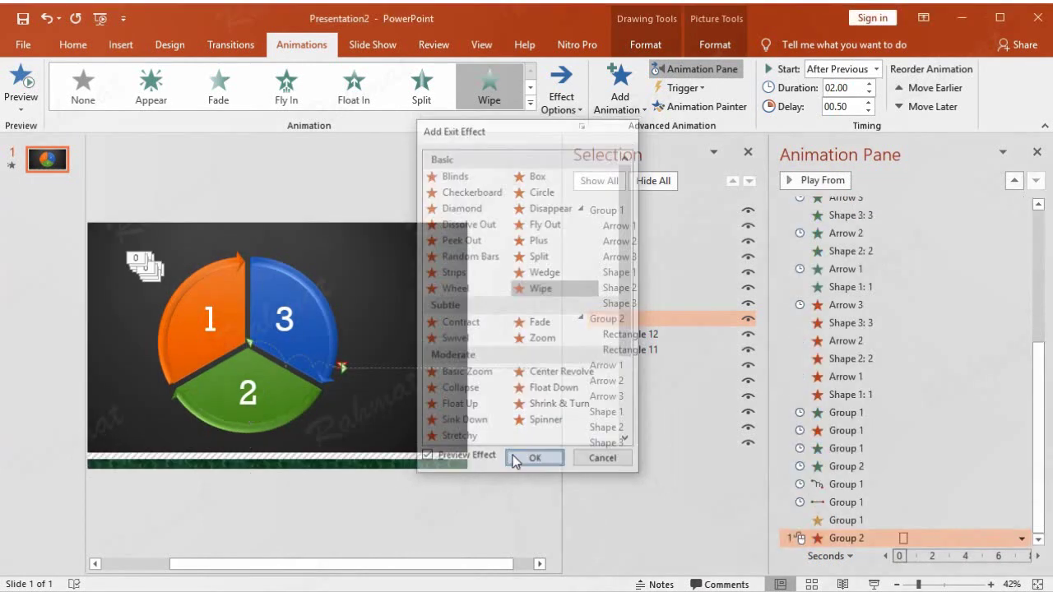
# Set the Wipe exit to After Previous, 0.5 s delay, 2 s duration, direction From Left
pyautogui.click(1020, 538)
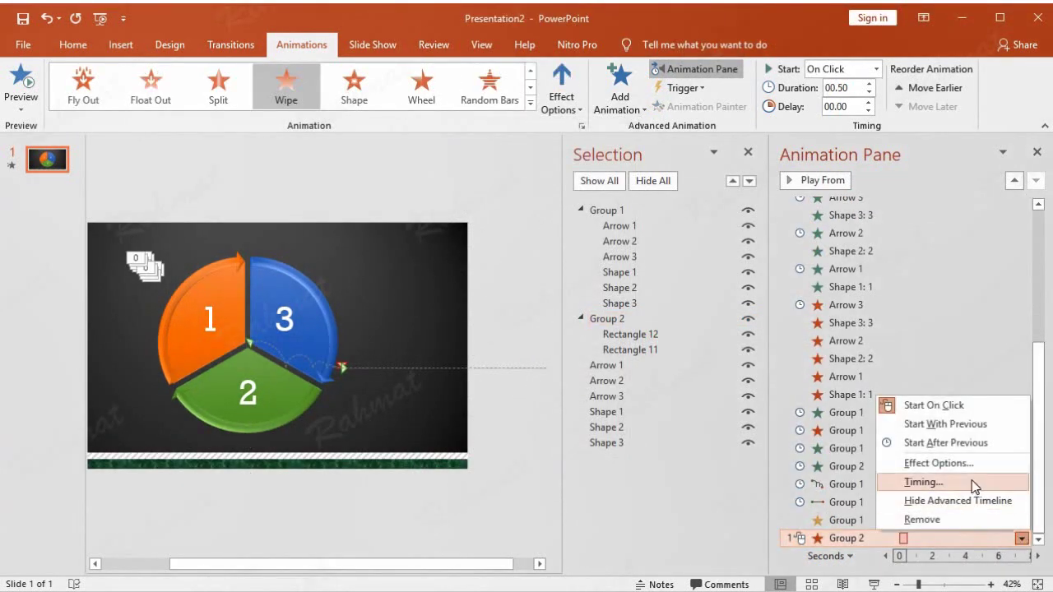
pyautogui.click(973, 483)
pyautogui.click(401, 344)
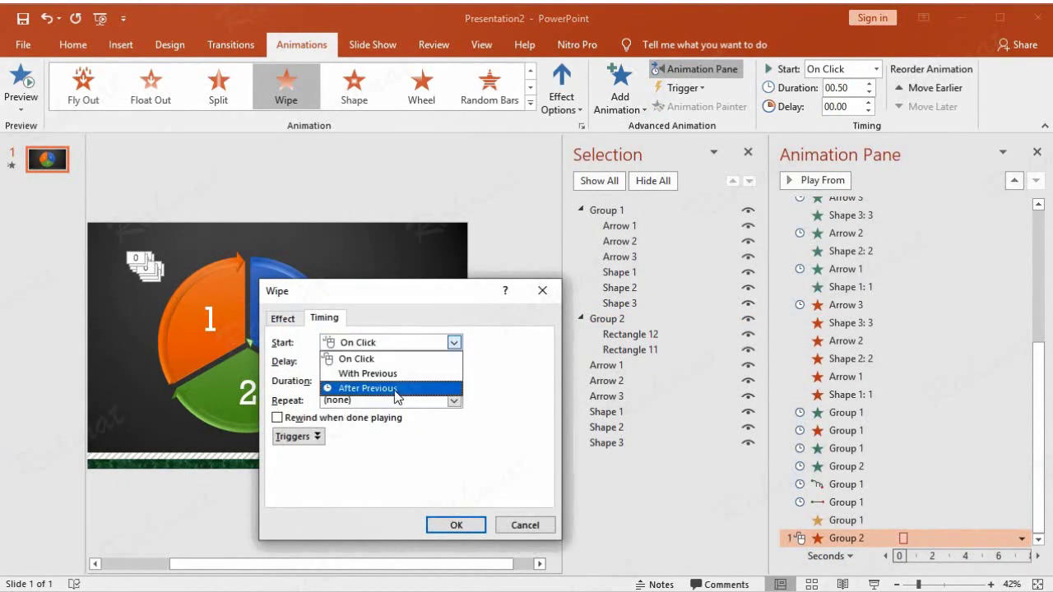
pyautogui.click(391, 387)
pyautogui.click(369, 358)
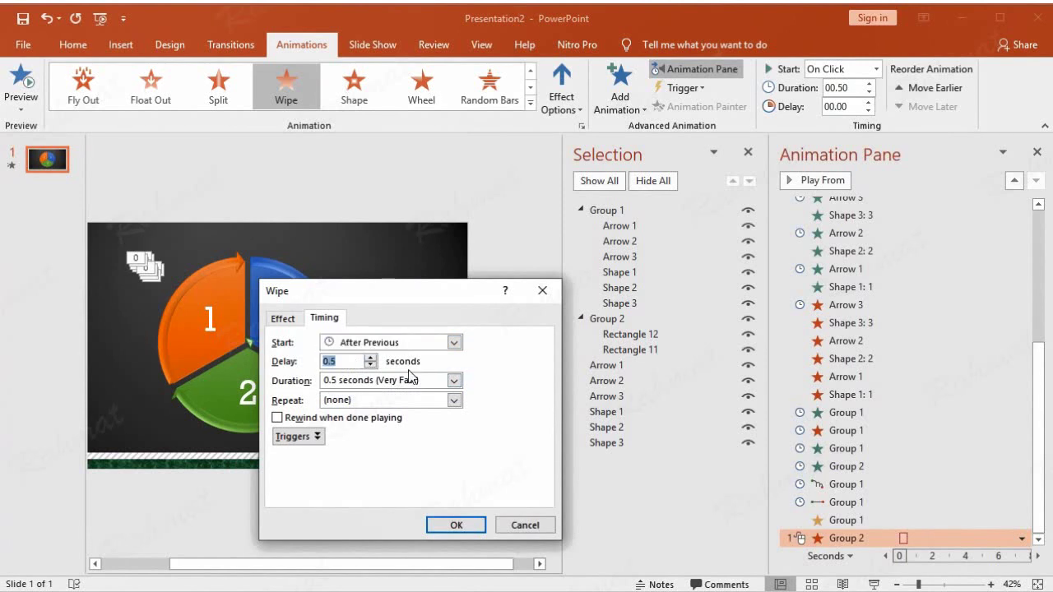
pyautogui.click(460, 385)
pyautogui.click(435, 429)
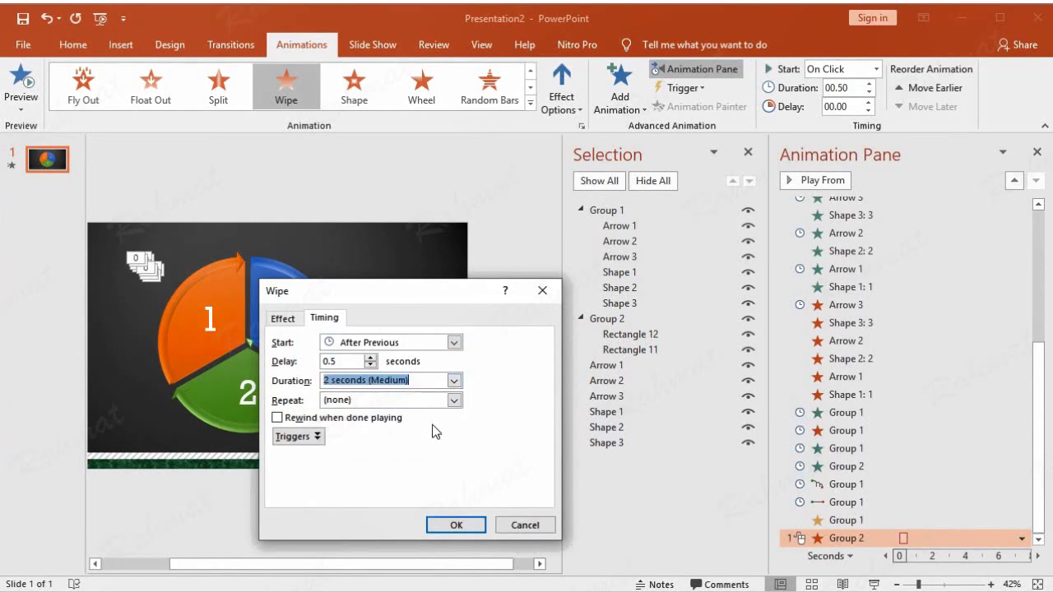
pyautogui.click(279, 318)
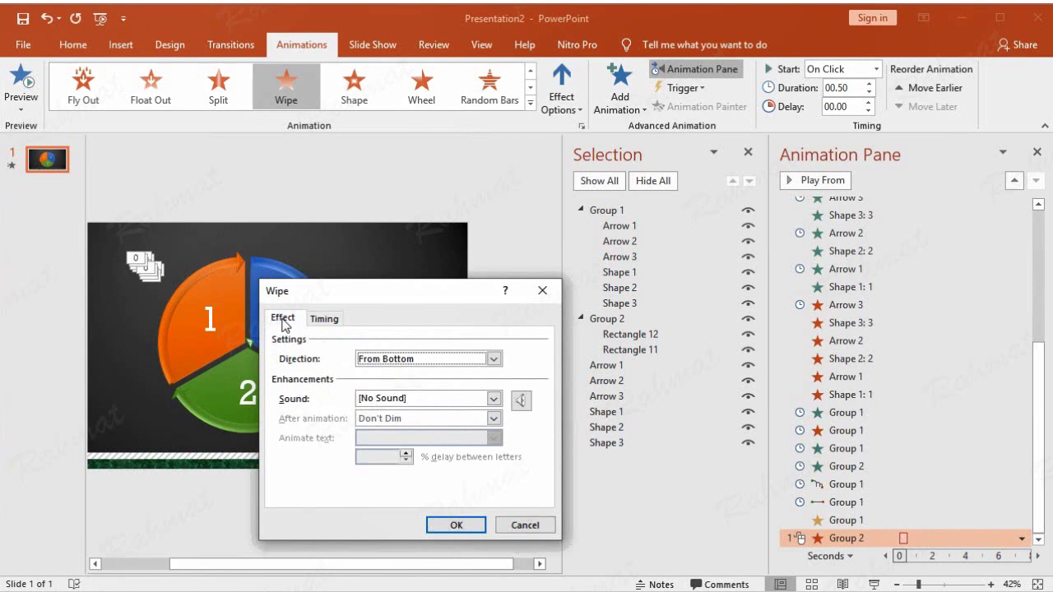
pyautogui.click(453, 362)
pyautogui.click(437, 398)
pyautogui.click(457, 526)
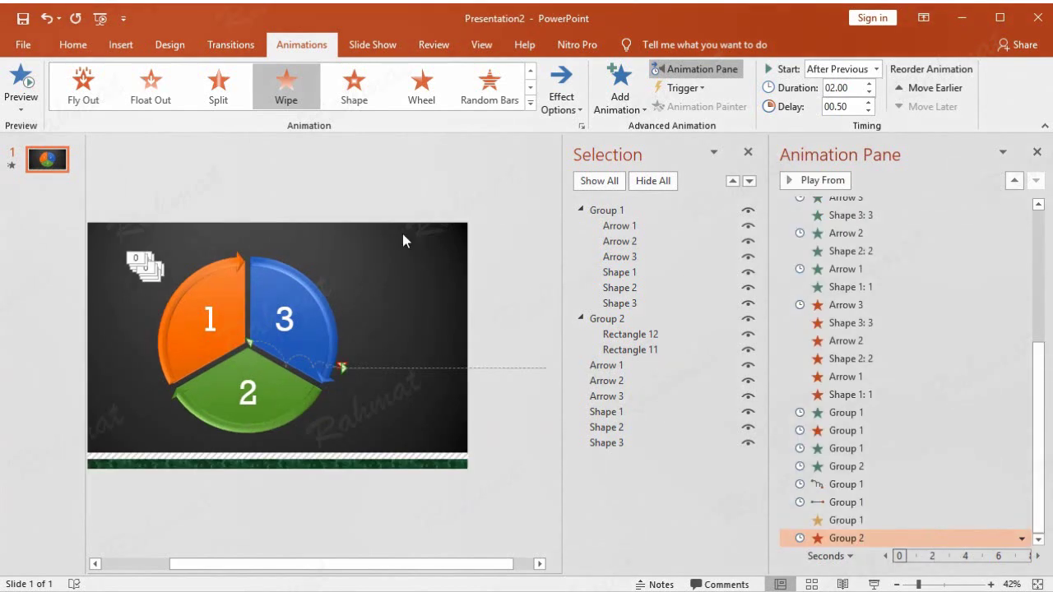
# Close the Selection and Animation panes and start the slide show From Beginning
pyautogui.click(747, 153)
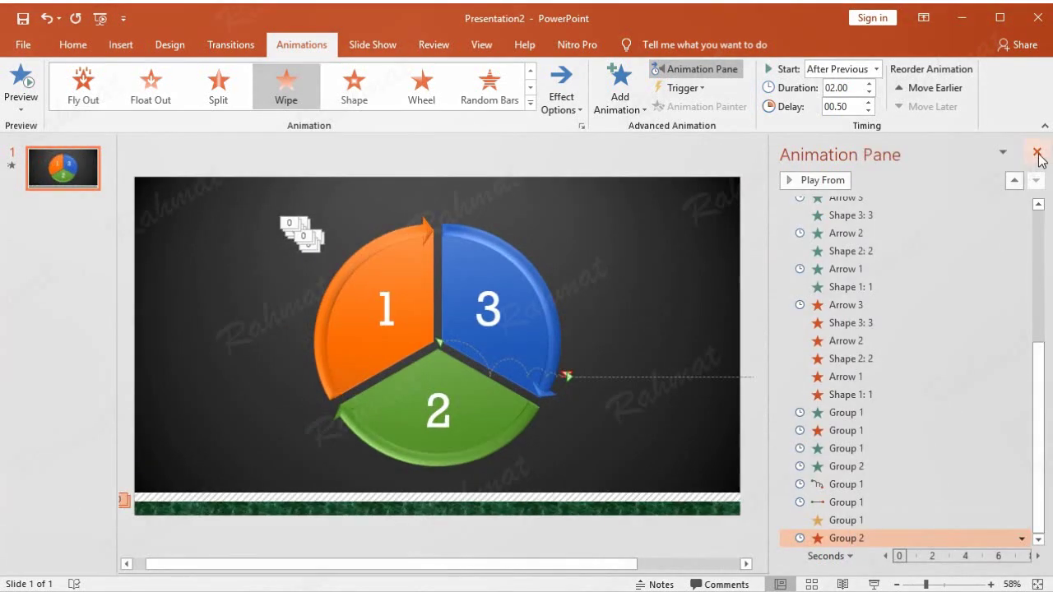
pyautogui.click(1037, 151)
pyautogui.click(962, 245)
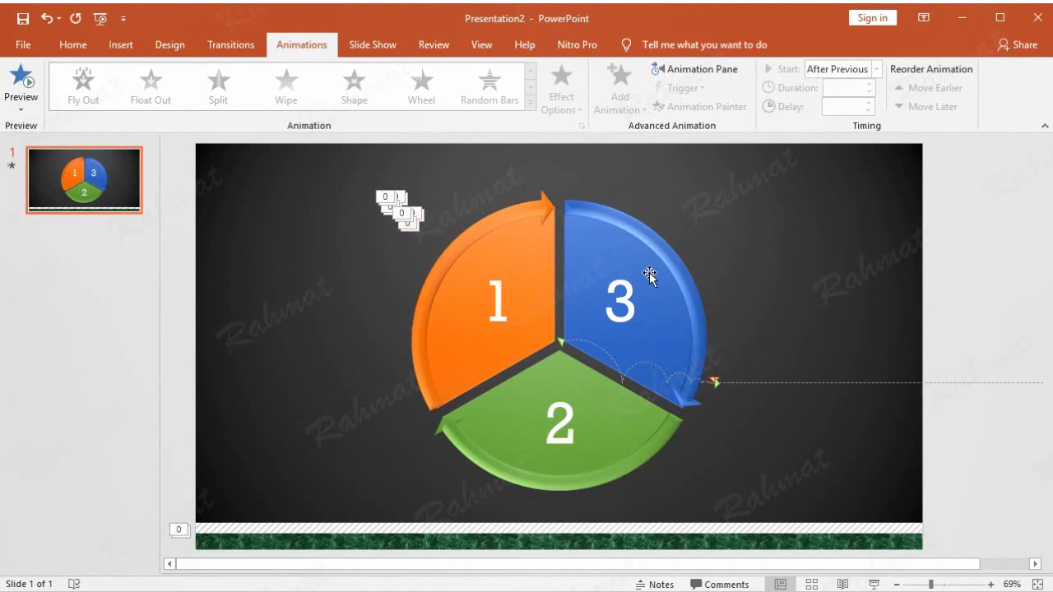
pyautogui.click(354, 51)
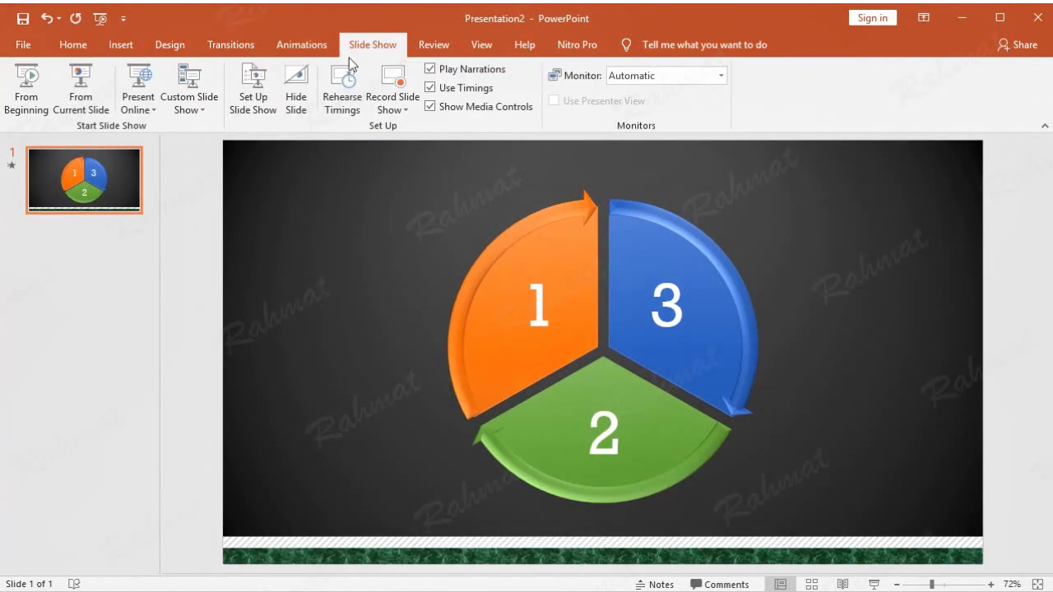
pyautogui.click(27, 89)
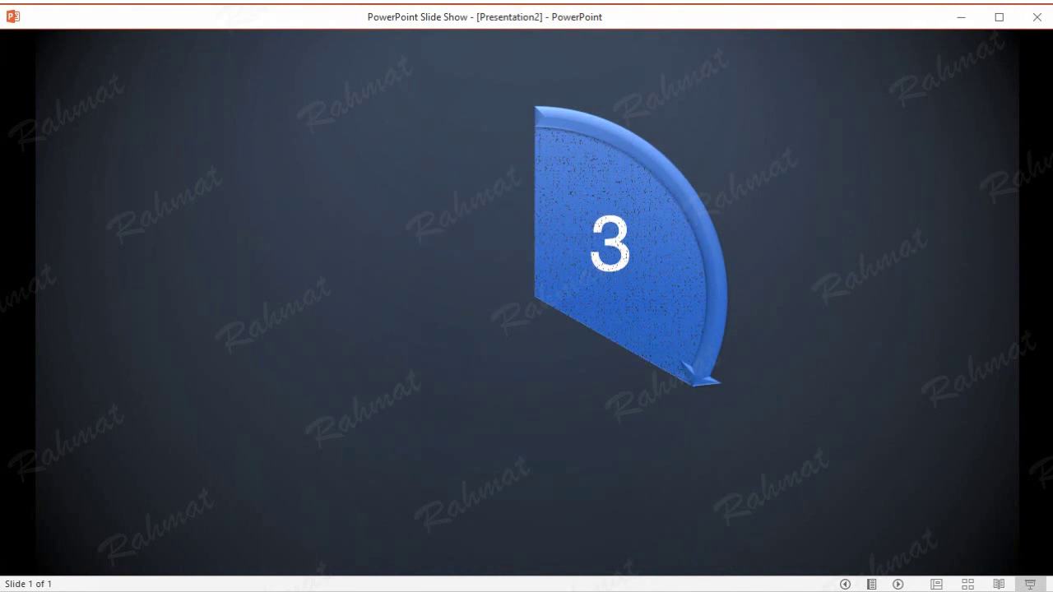